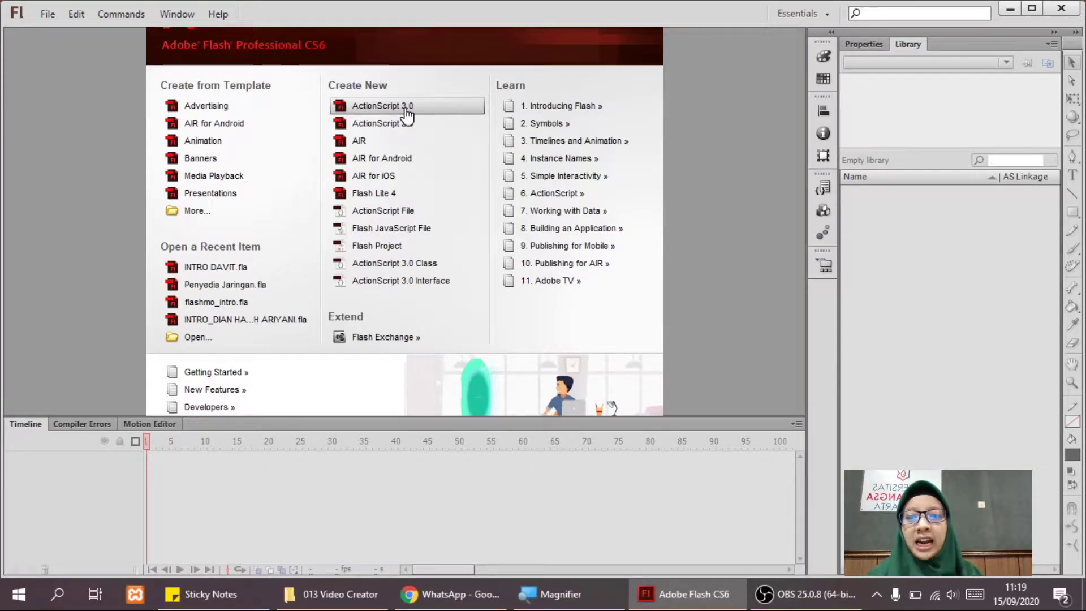
Create a new ActionScript 3.0 document from the Welcome screen.
click(407, 108)
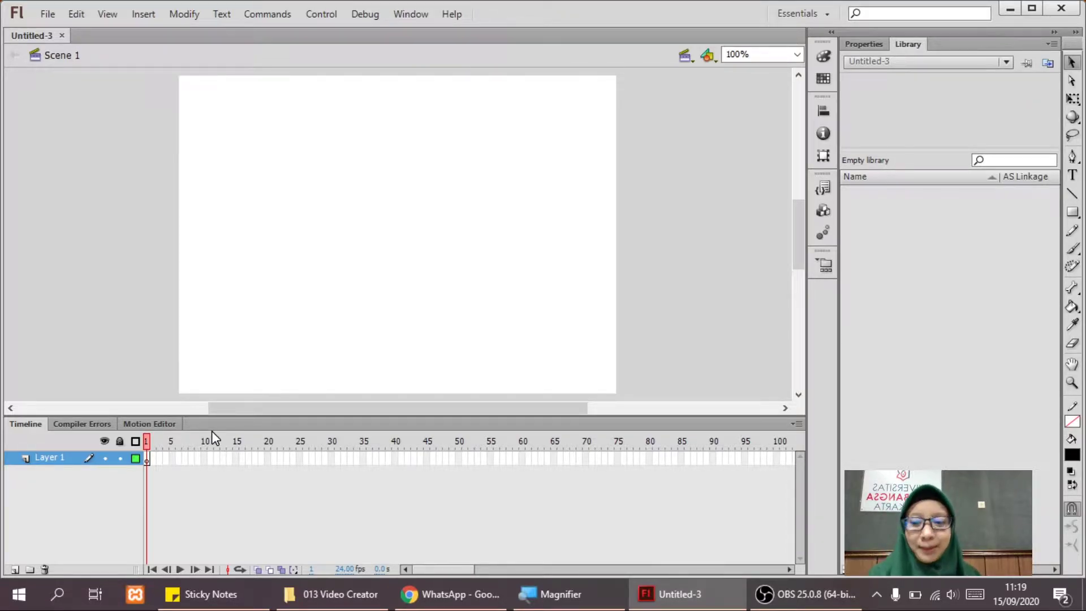
Rename Layer 1 to Teks.
double_click(38, 459)
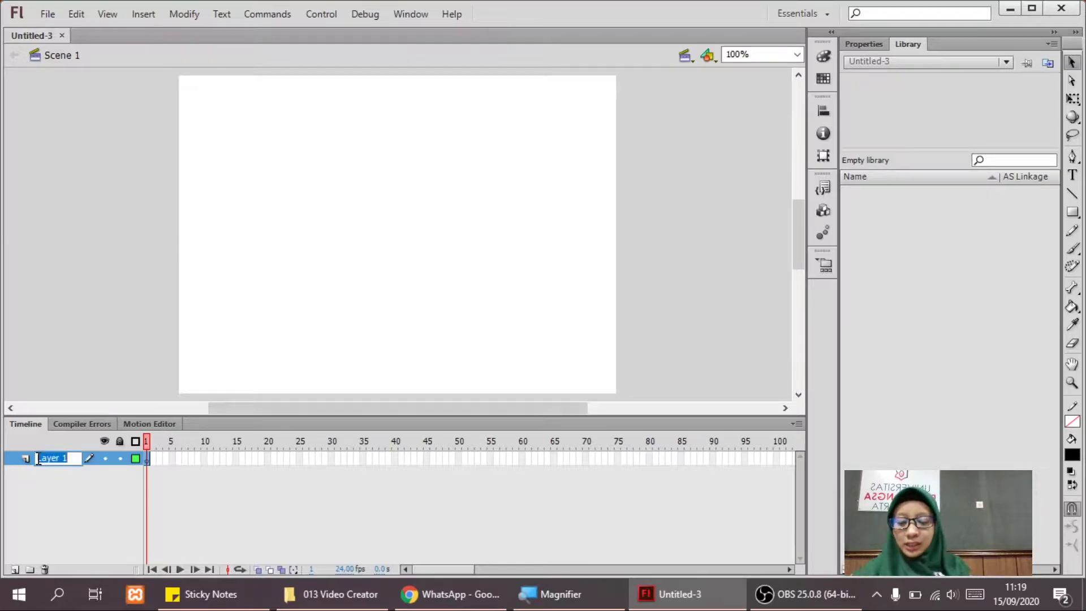
text(Tek)
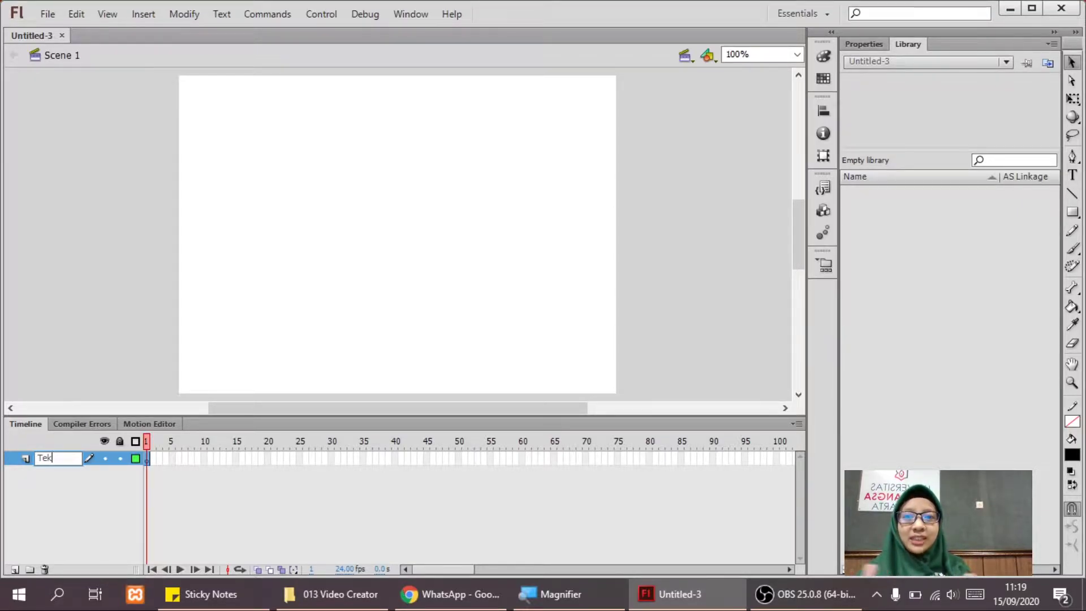
text(s)
key(Return)
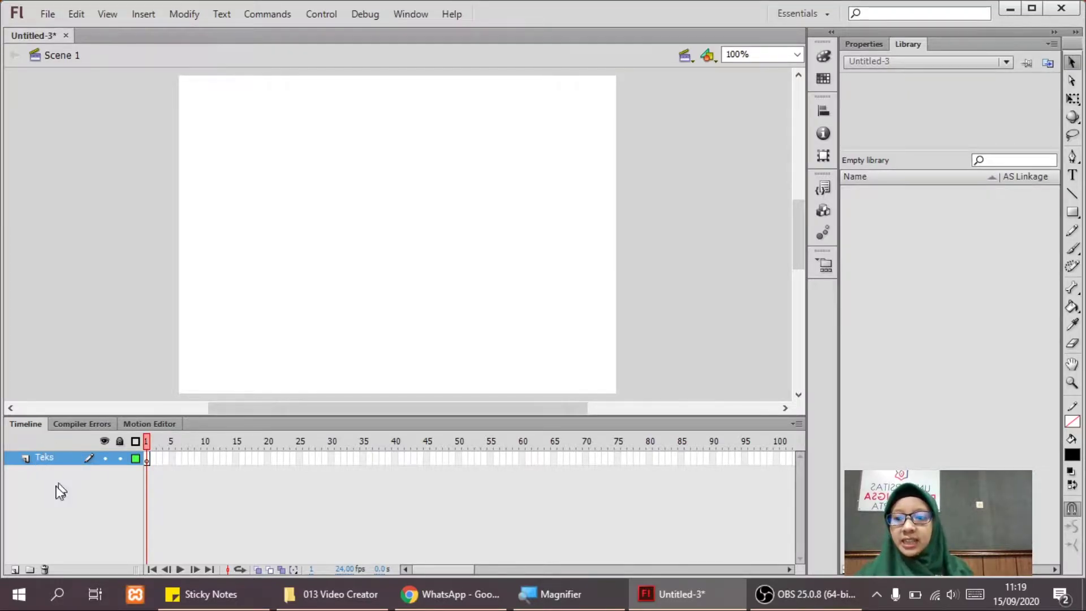
Add a second layer named Tombol, then make Teks active with the Text tool.
click(15, 569)
double_click(45, 458)
text(Tombol)
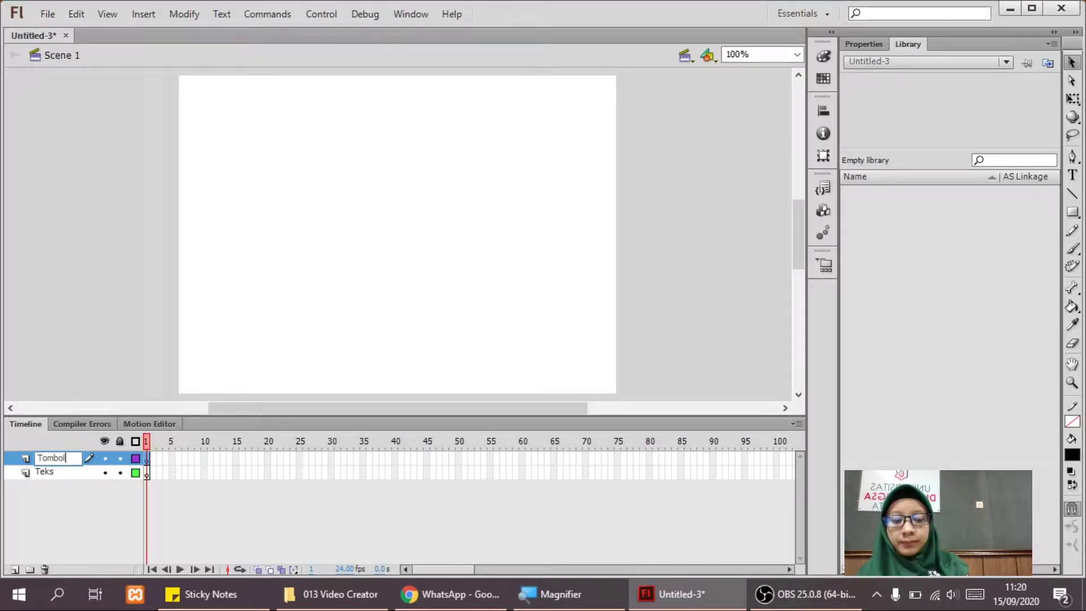
key(Return)
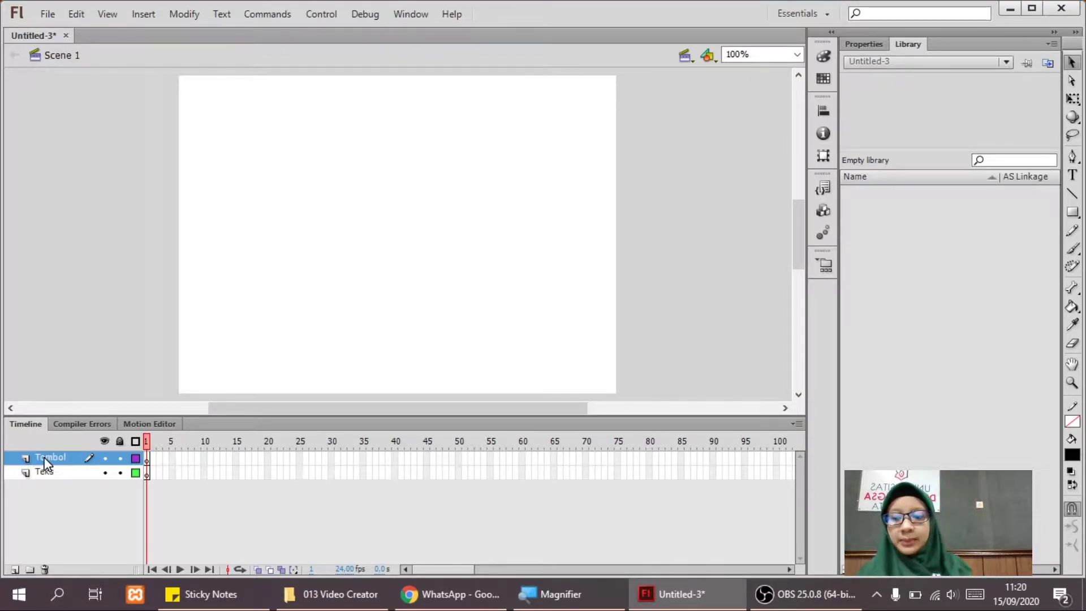
click(57, 475)
click(1071, 175)
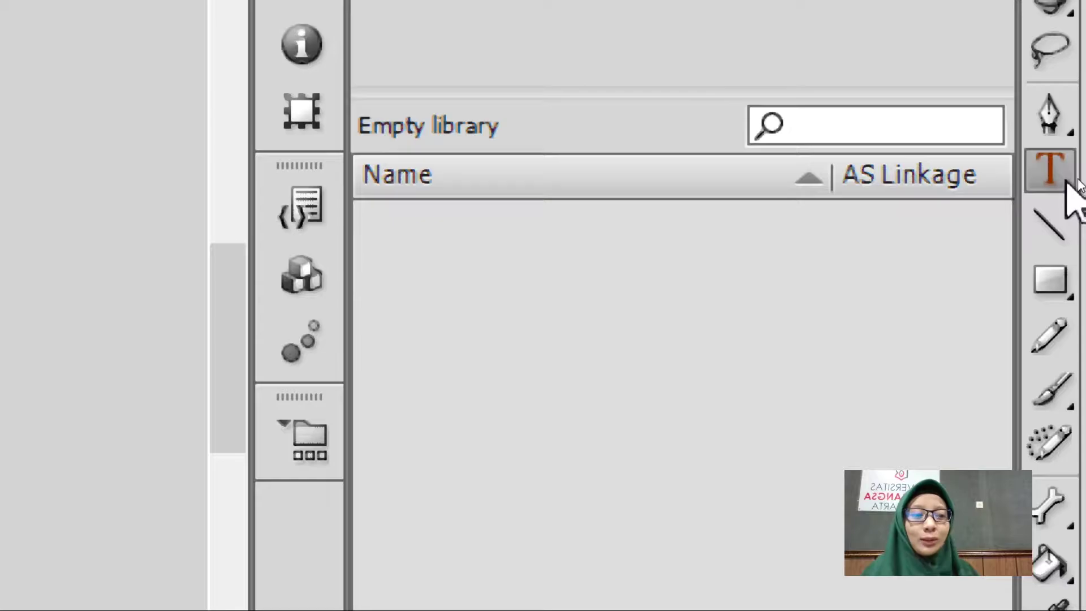
Type the text IDENTITAS near the stage's top-left on the Teks layer.
key(super)
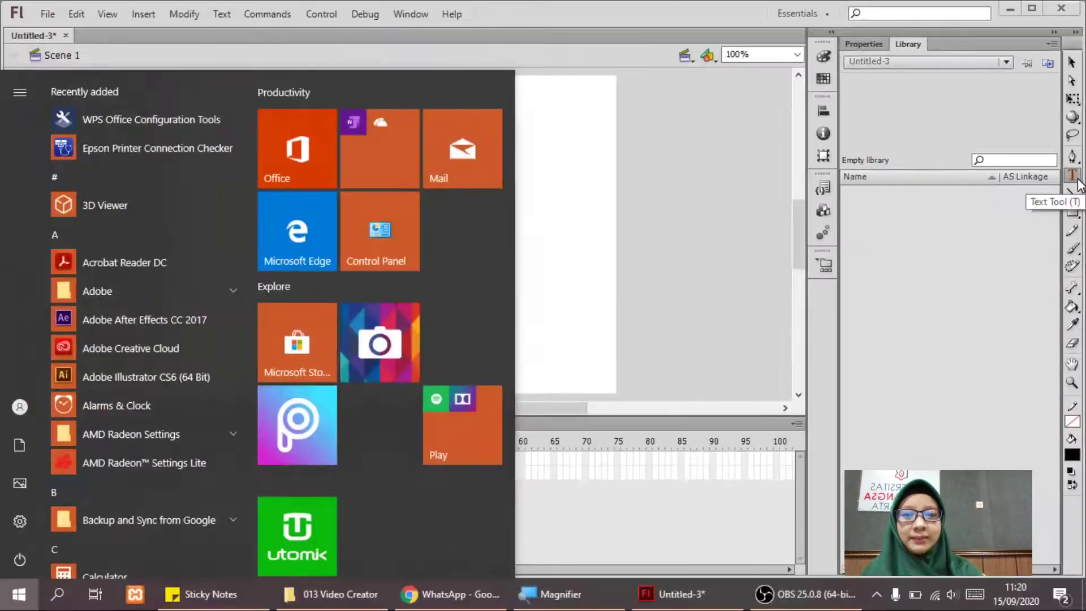
click(615, 252)
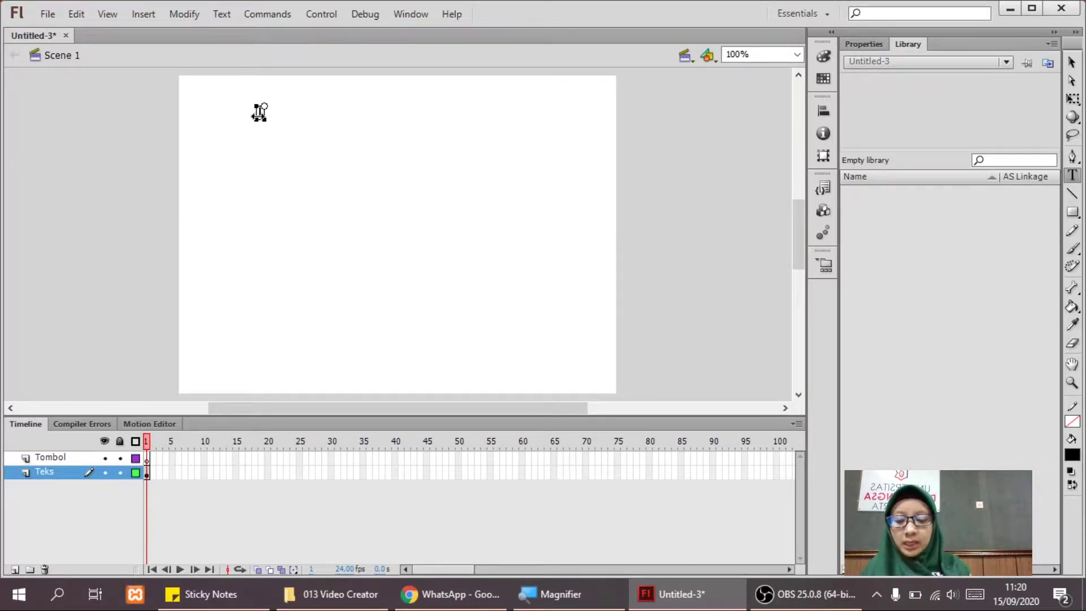
click(259, 112)
text(IDENTITAS)
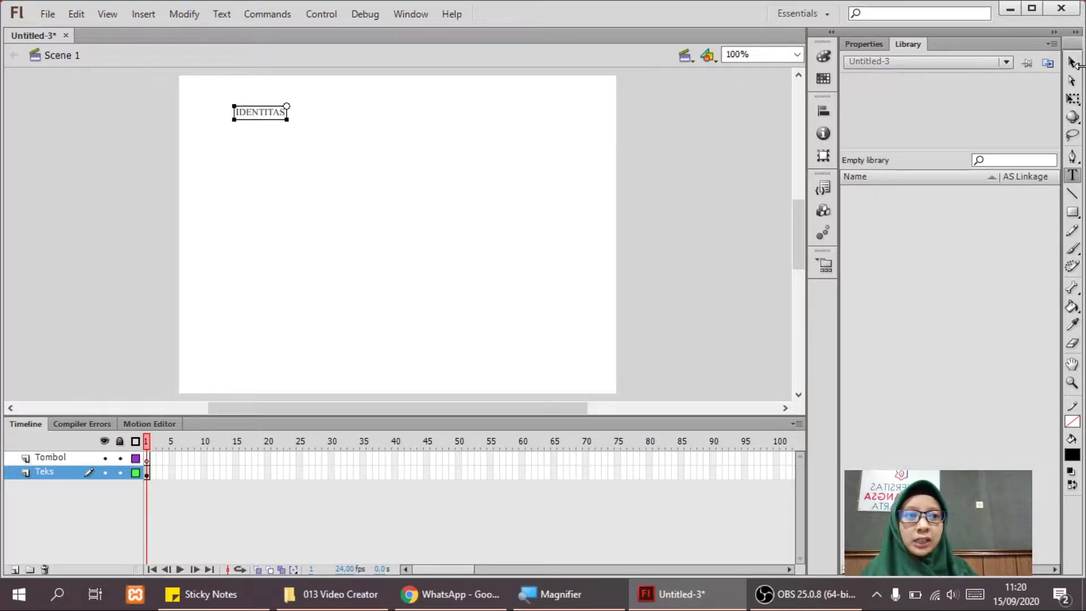
click(1072, 65)
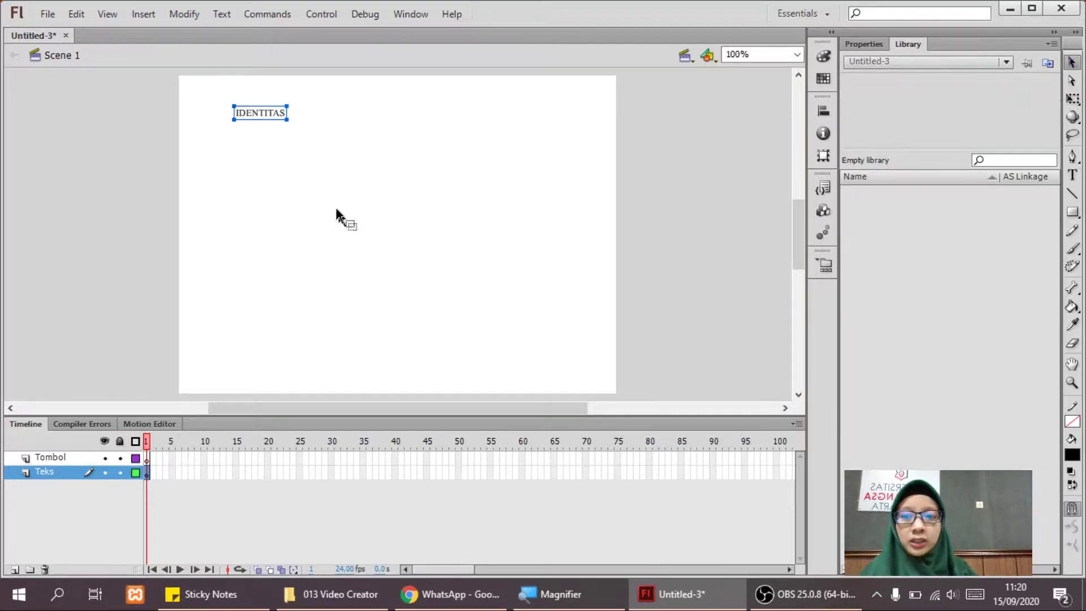
Set the IDENTITAS text to Tw Cen MT Condensed Extra Bold at 30 pt.
click(864, 45)
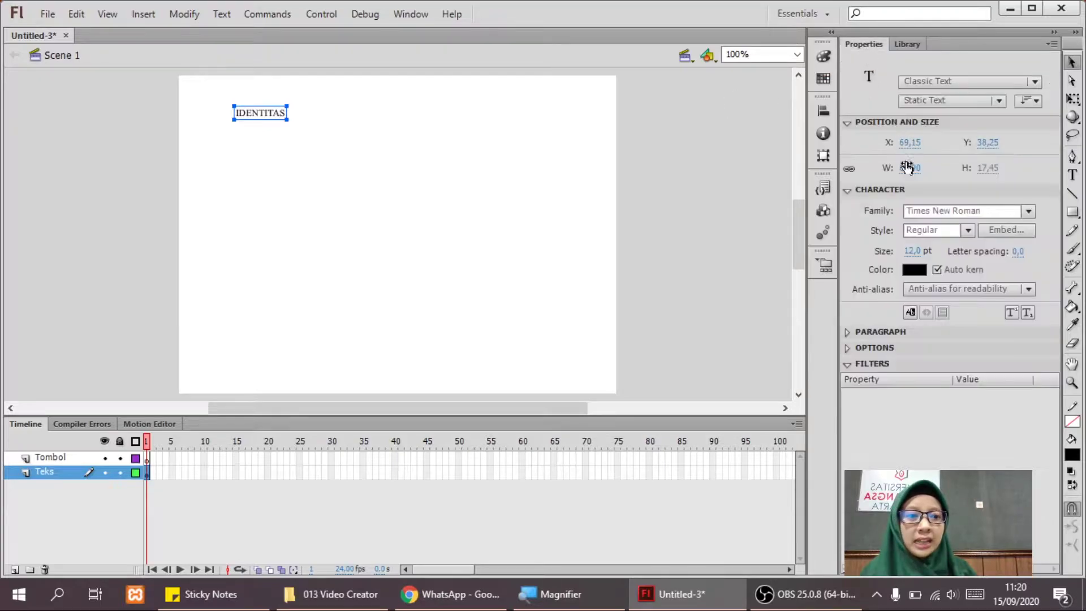
click(1030, 211)
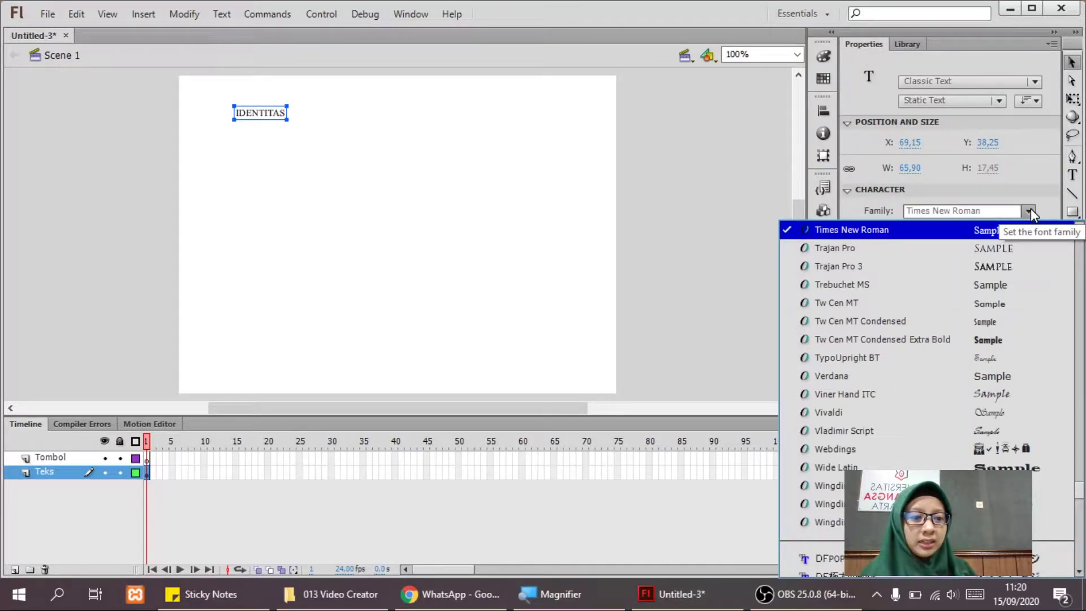
click(1004, 340)
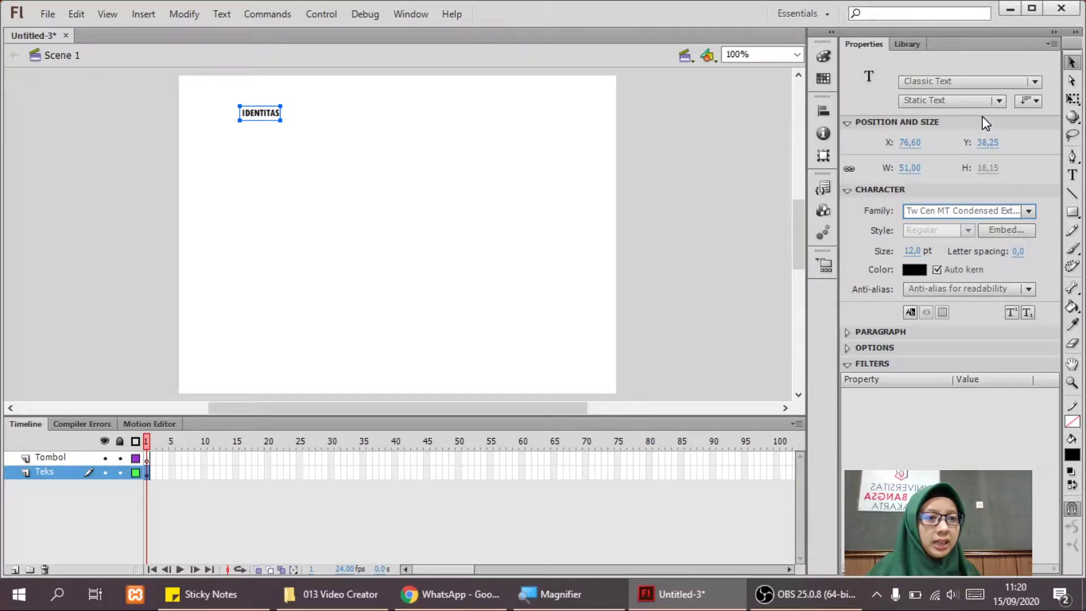
click(913, 250)
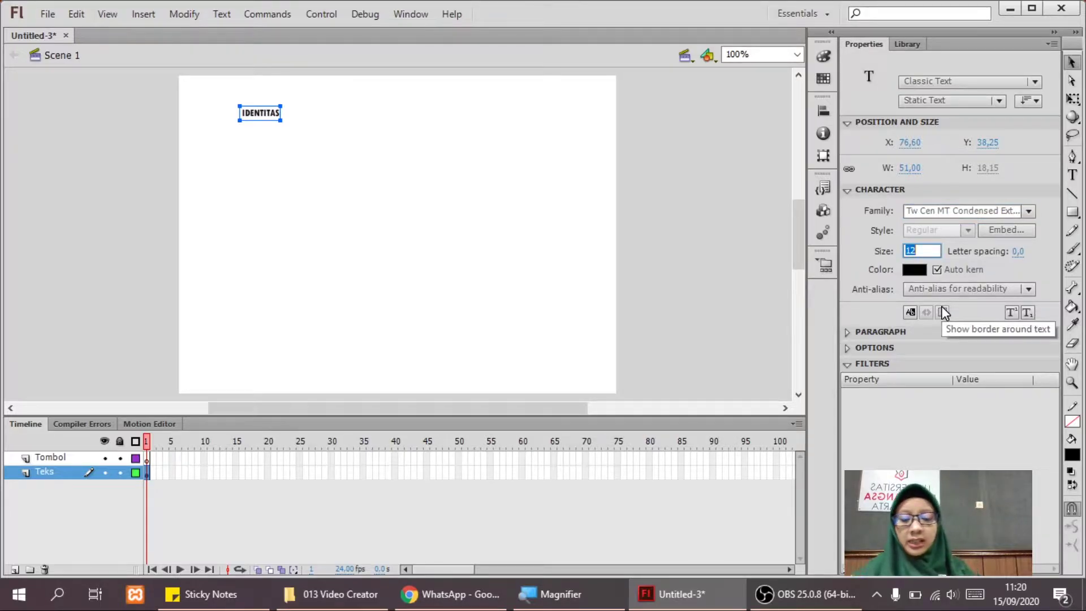
text(30)
key(Return)
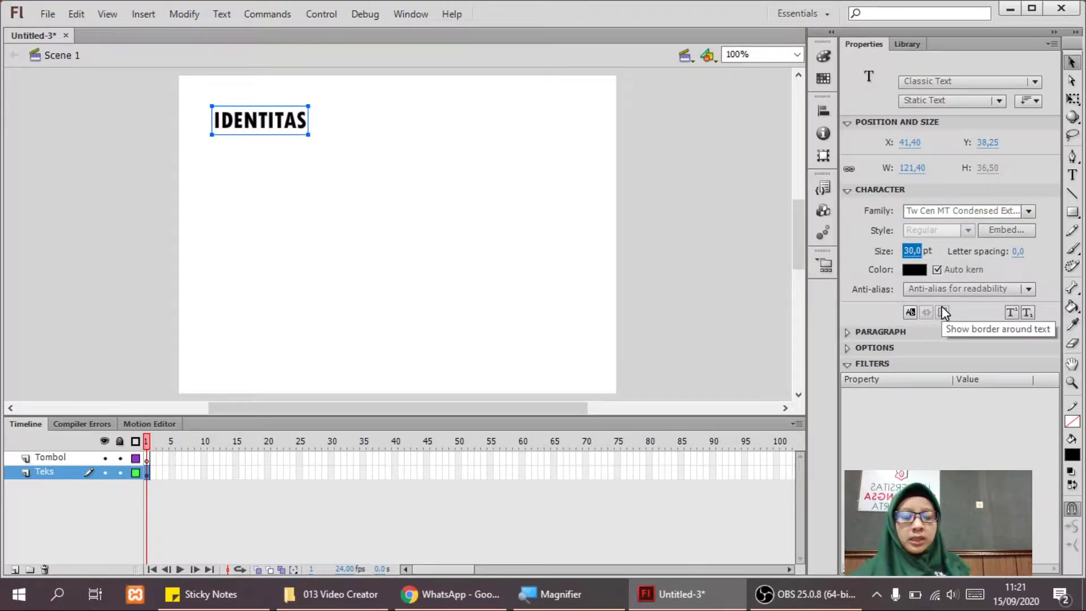
Enlarge IDENTITAS to 60 pt and position it at the top centre of the stage.
drag(283, 121, 402, 134)
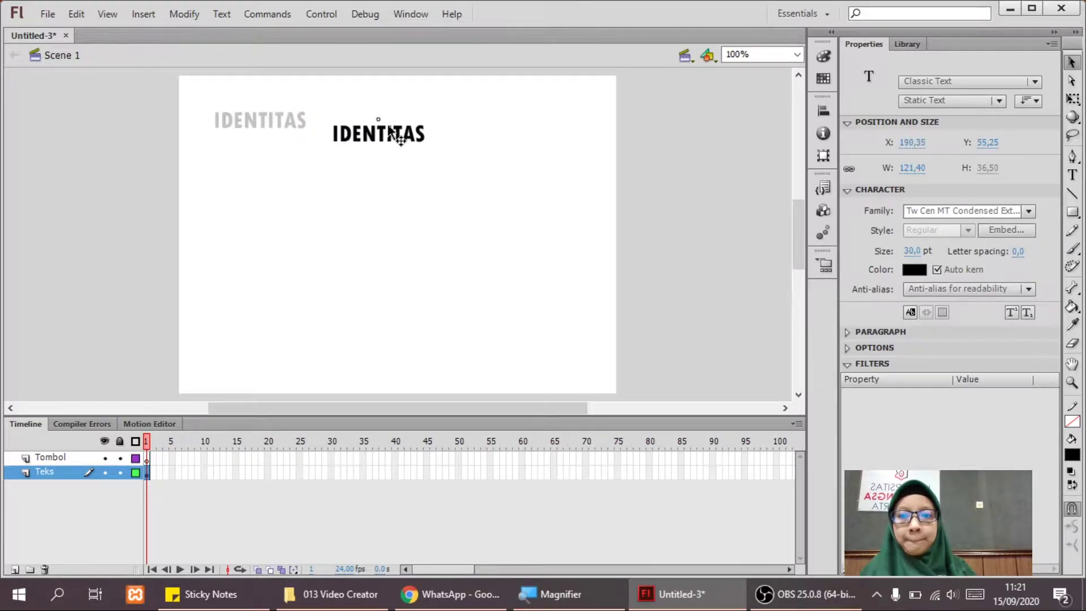
click(926, 251)
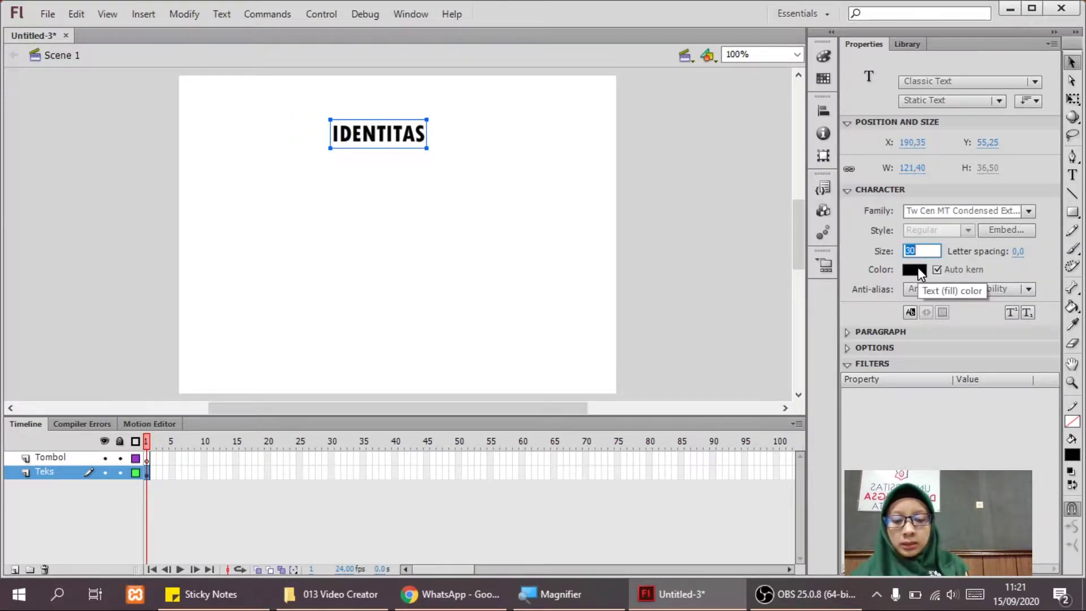
text(60)
key(Return)
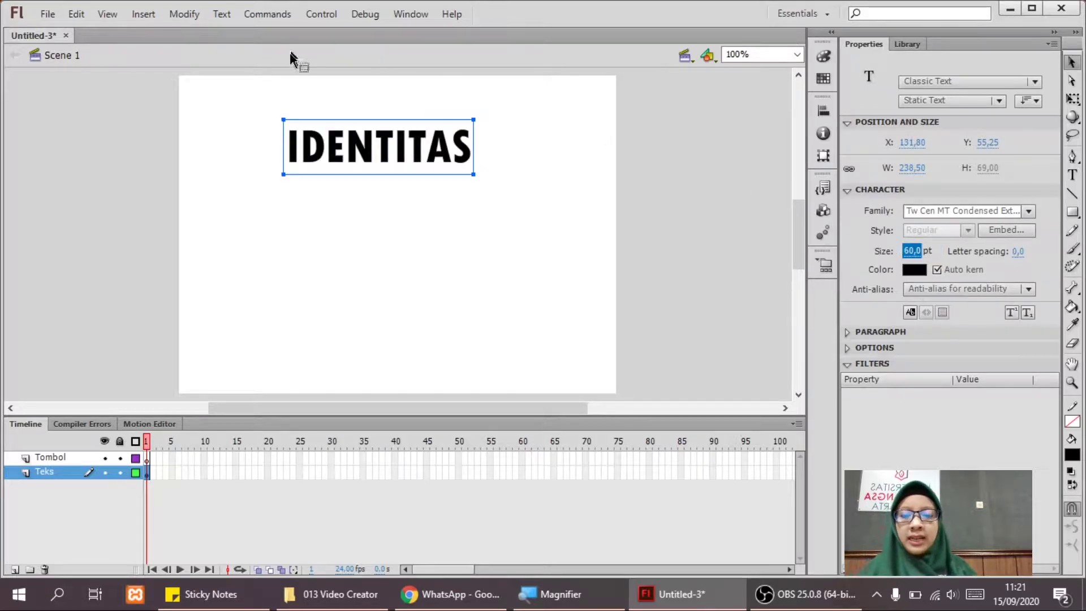
drag(372, 140, 382, 131)
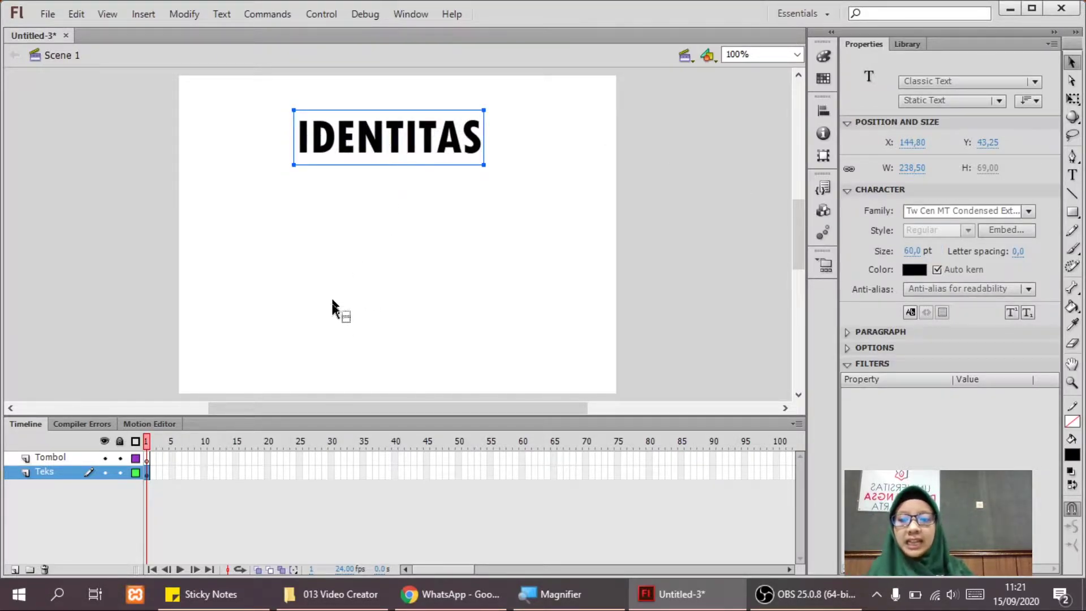
click(64, 459)
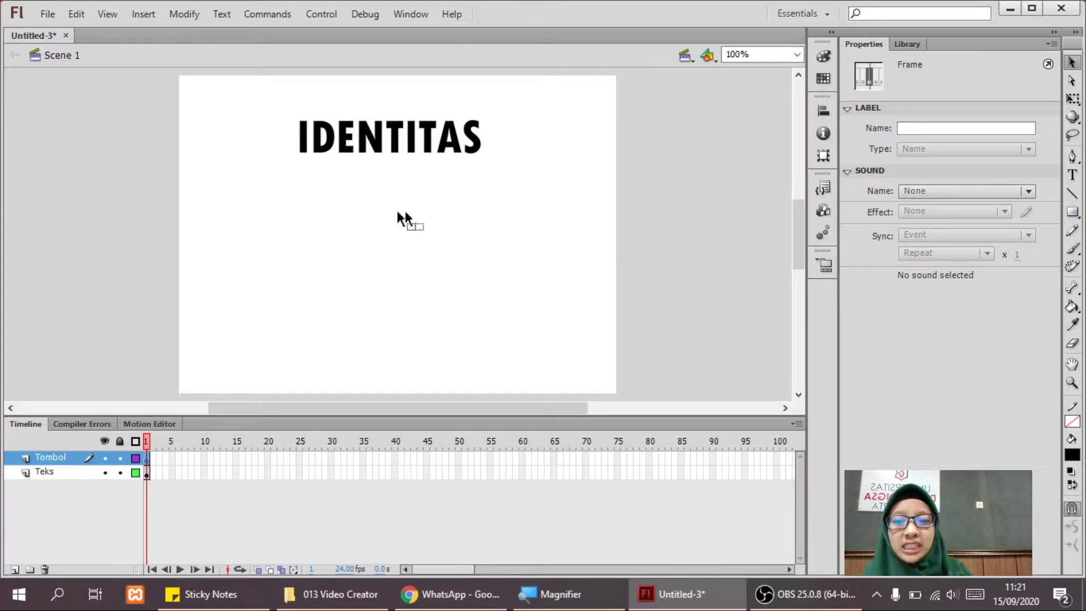
Create a new Button symbol named nama via Insert > New Symbol.
click(143, 19)
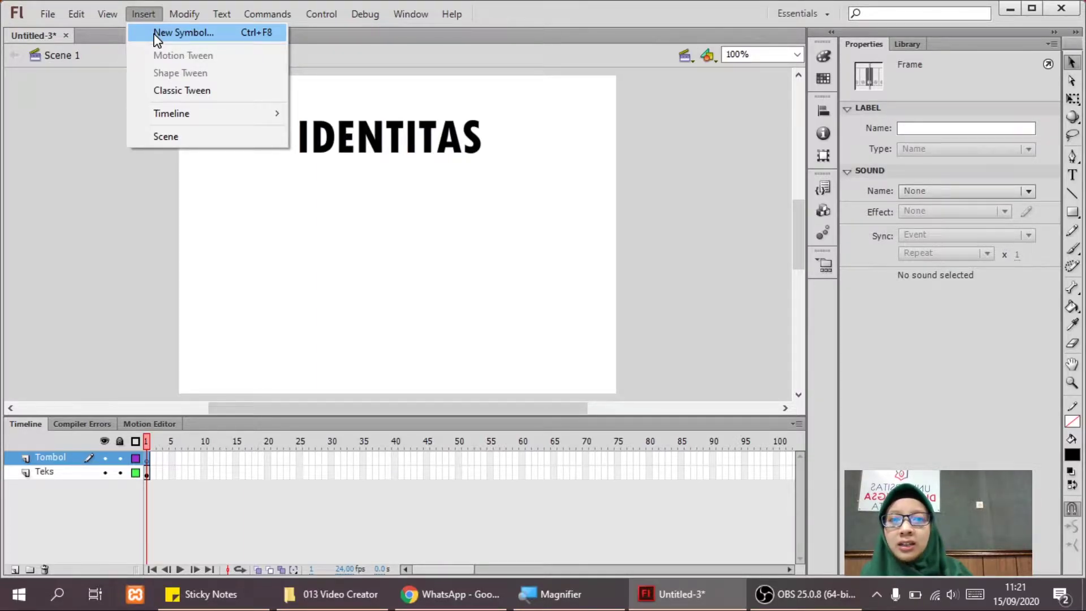
click(155, 35)
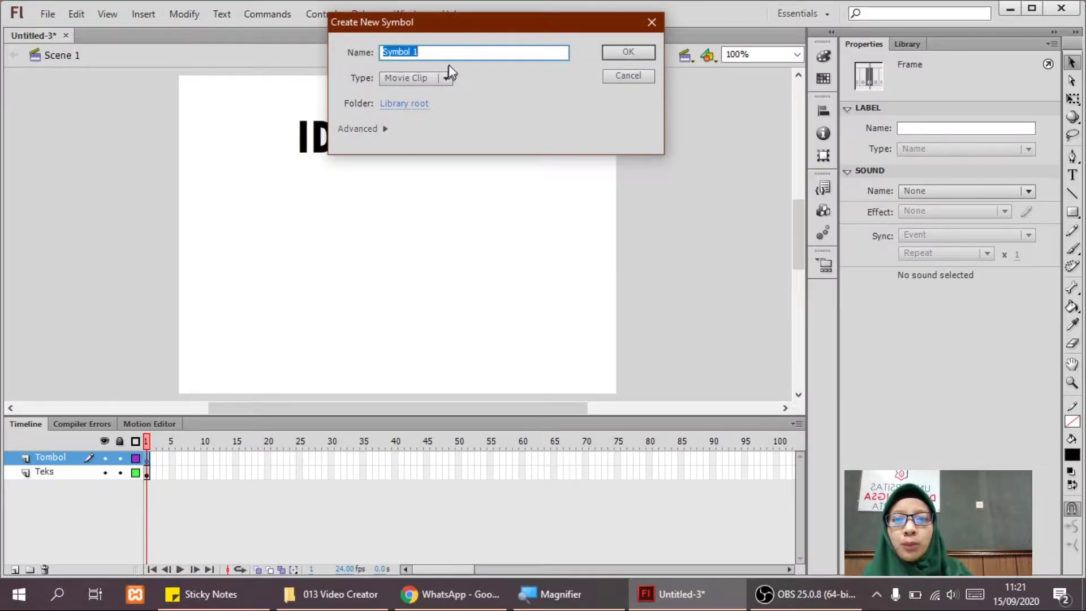
text(nama)
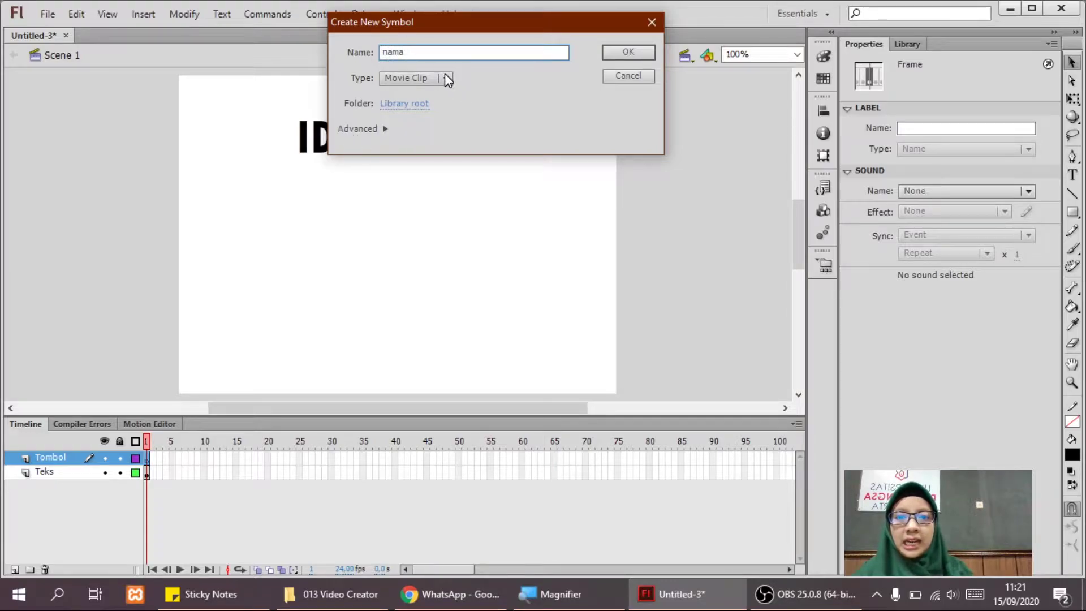
click(445, 74)
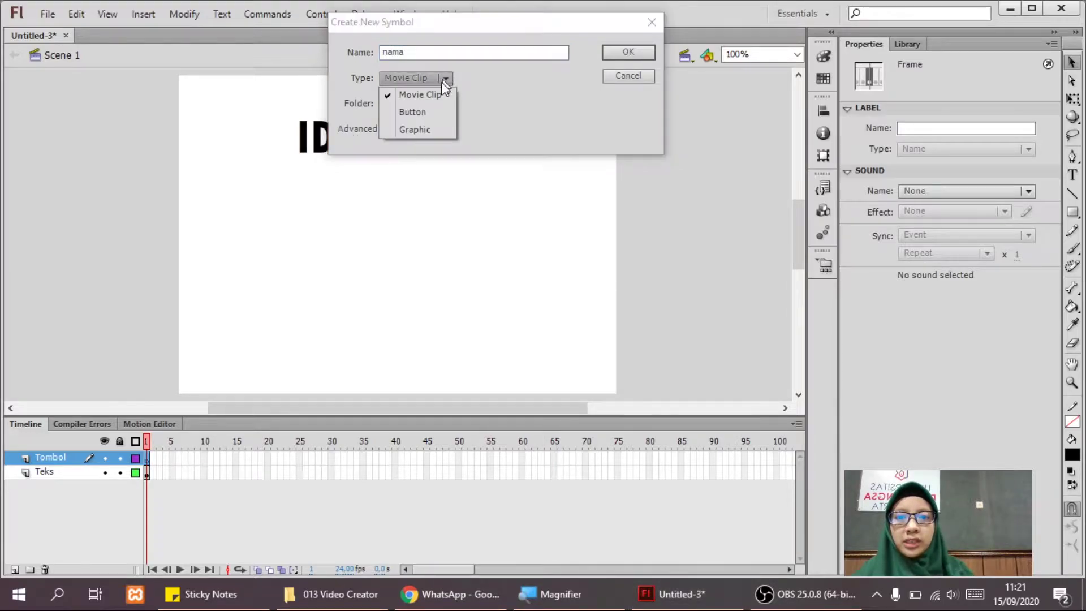
click(428, 112)
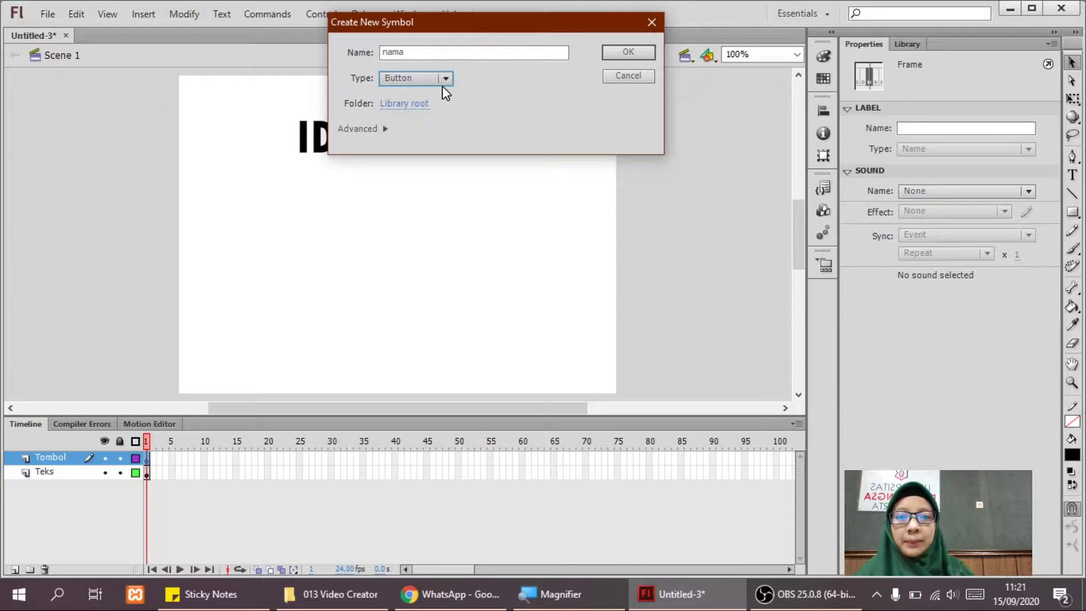
click(616, 56)
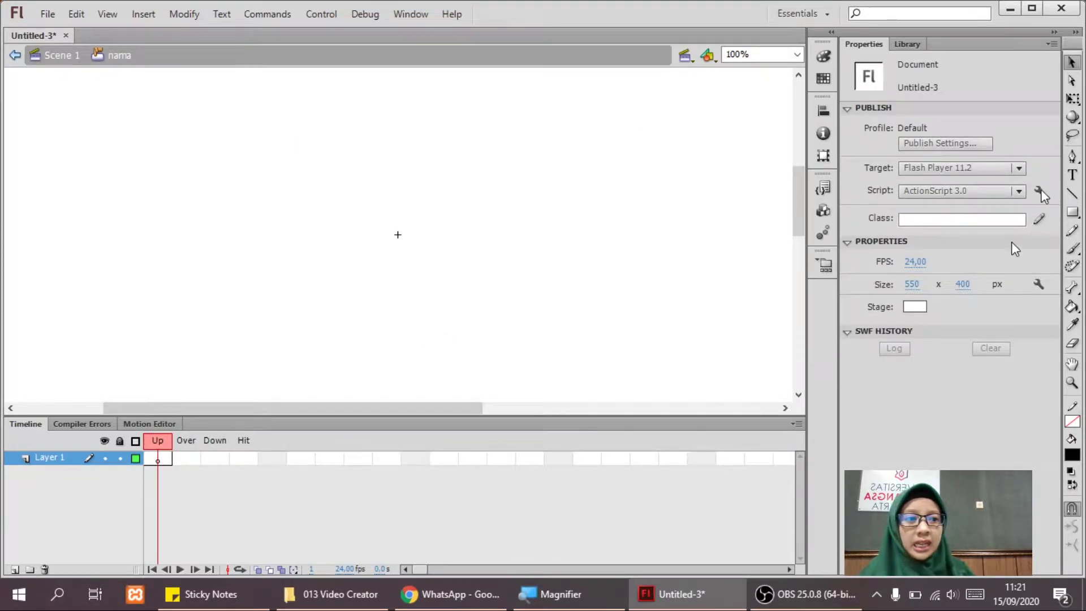
Draw a wide rectangle across the centre of the button's Up frame.
click(1070, 218)
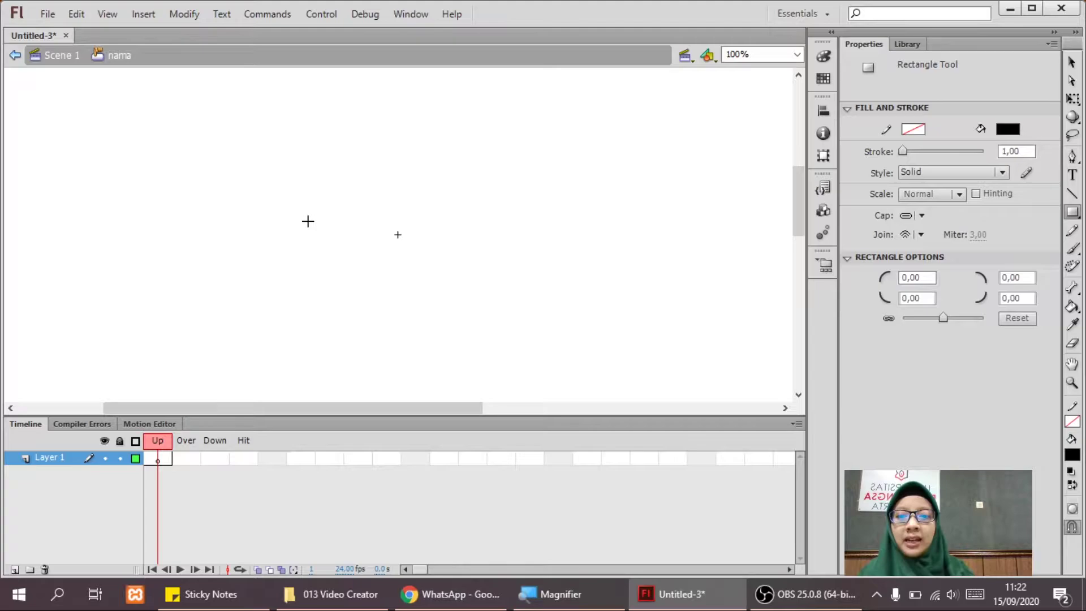
drag(308, 221, 493, 252)
key(v)
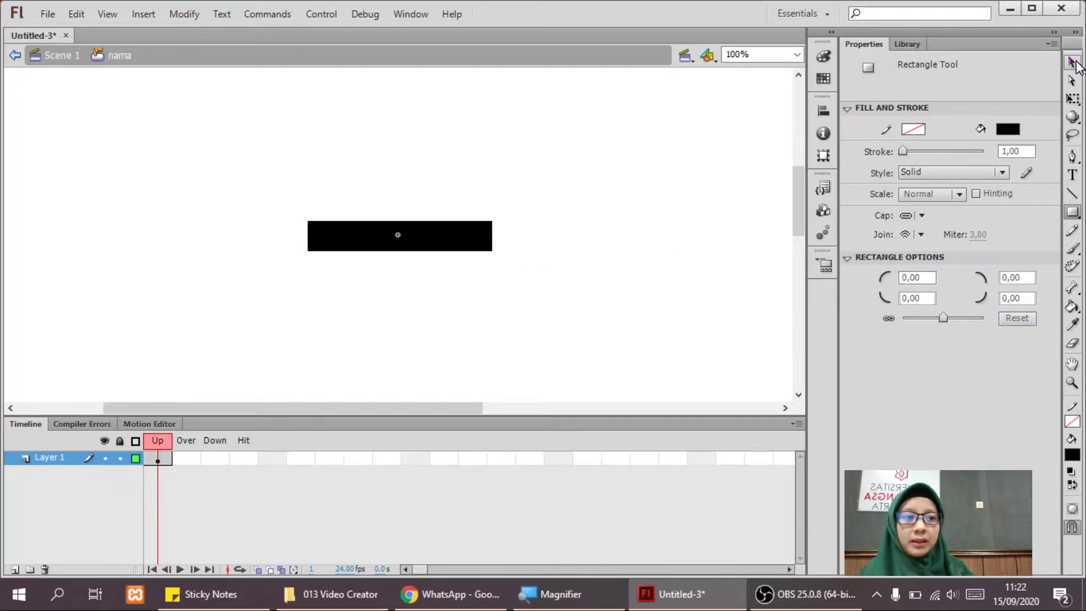
click(460, 245)
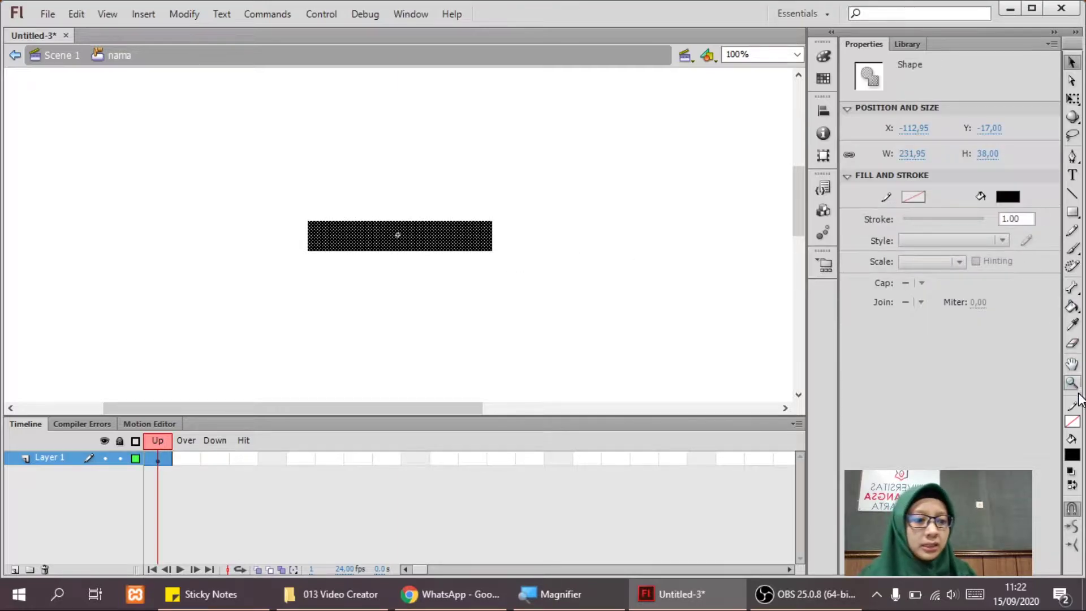
Fill the rectangle with green #009966.
click(1071, 454)
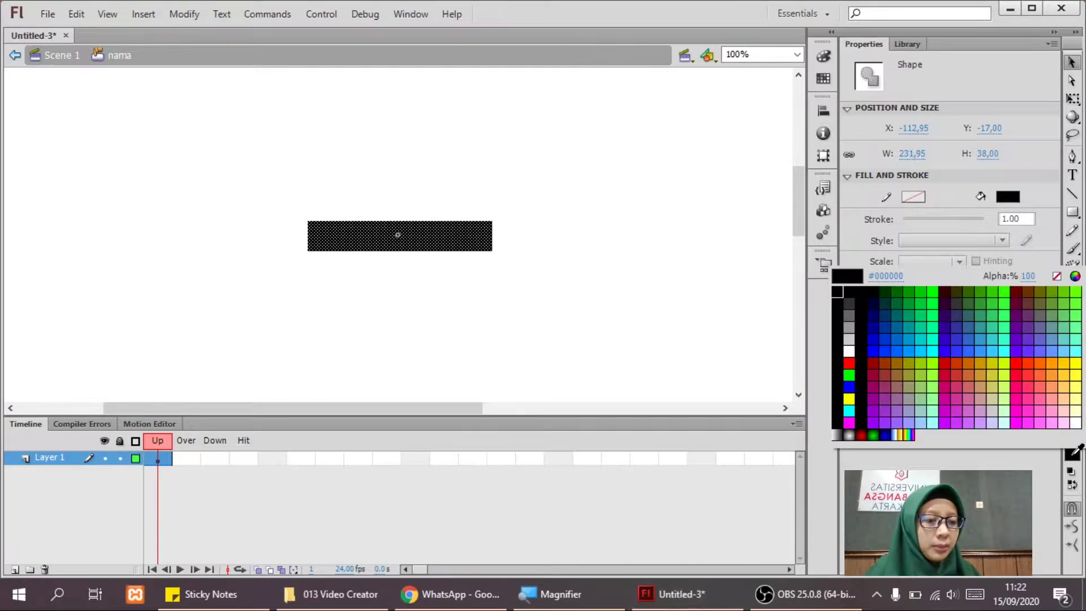
click(922, 315)
click(582, 287)
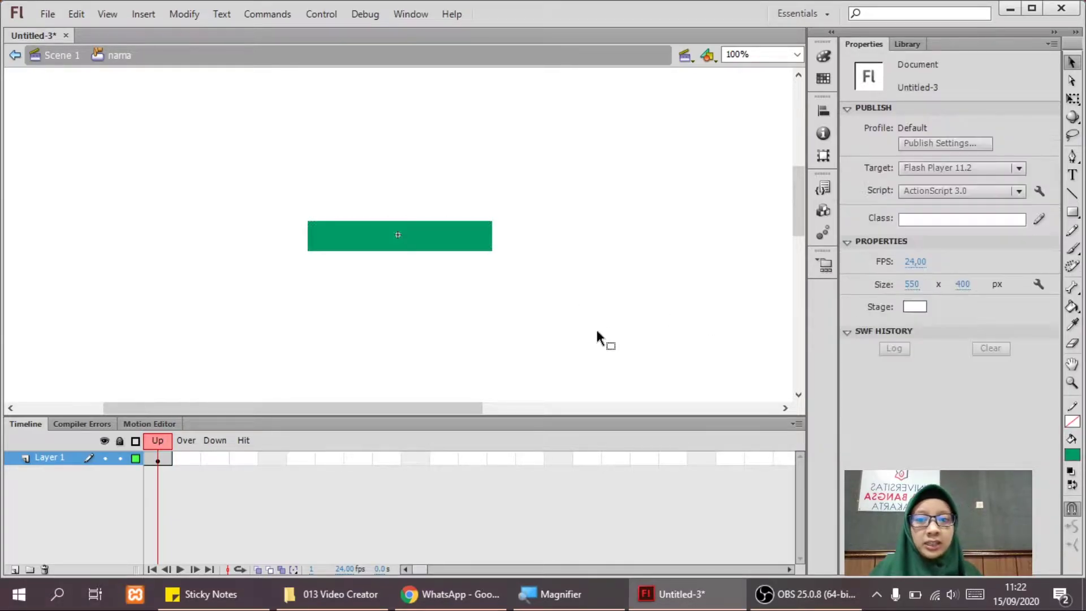
click(402, 232)
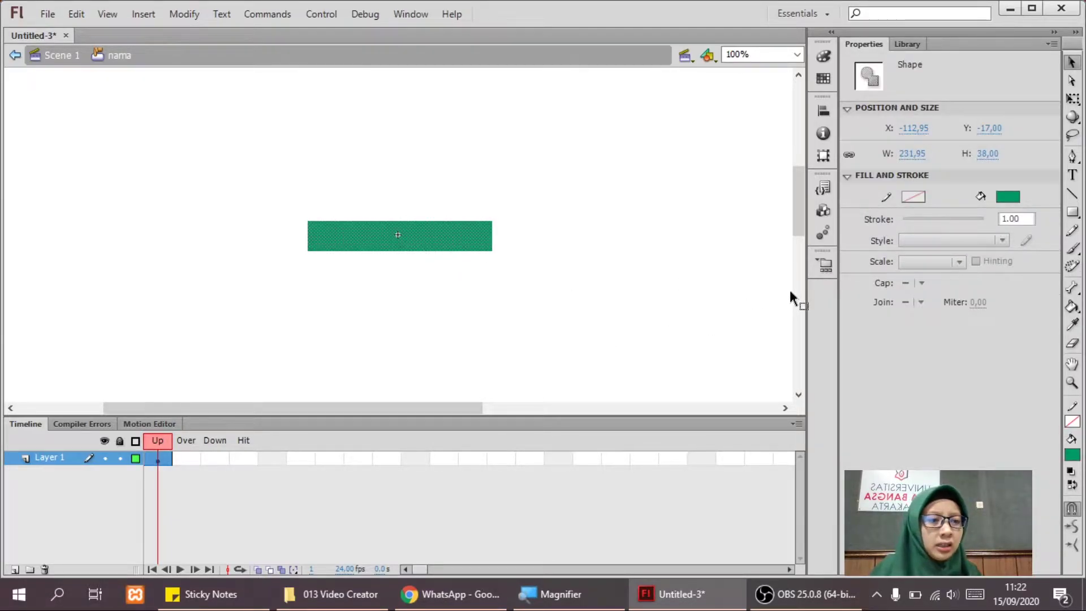
click(1006, 197)
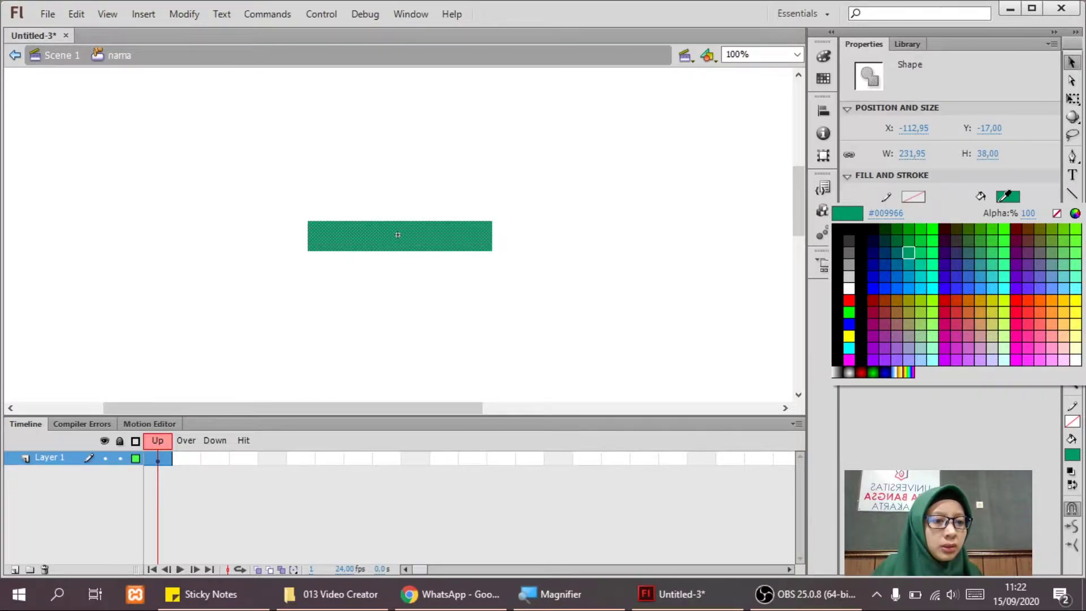
click(1000, 201)
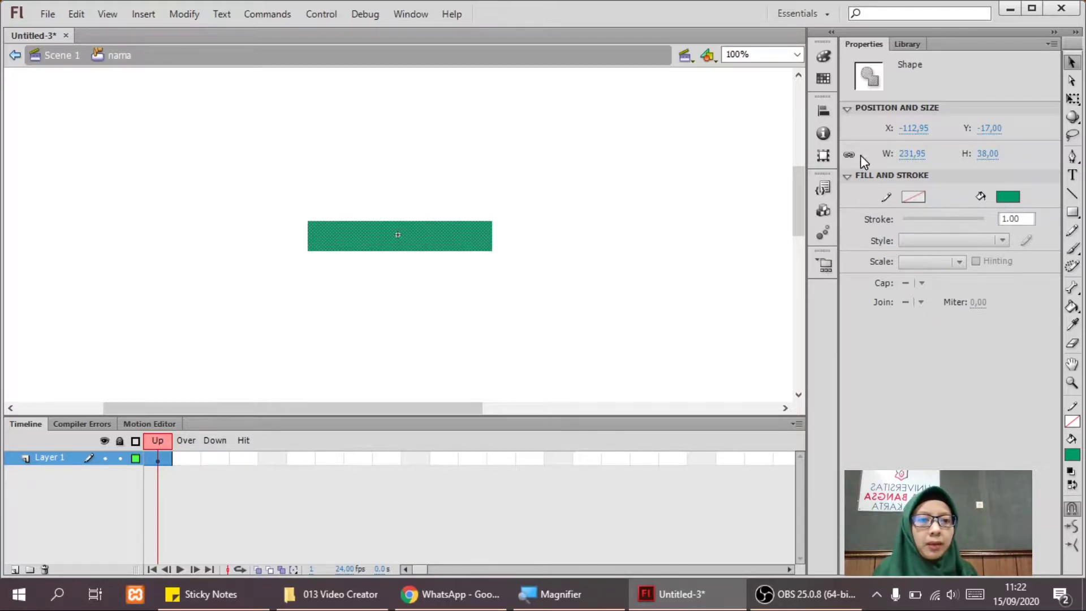
Switch the rectangle's fill type to Linear gradient in the Color panel.
click(822, 57)
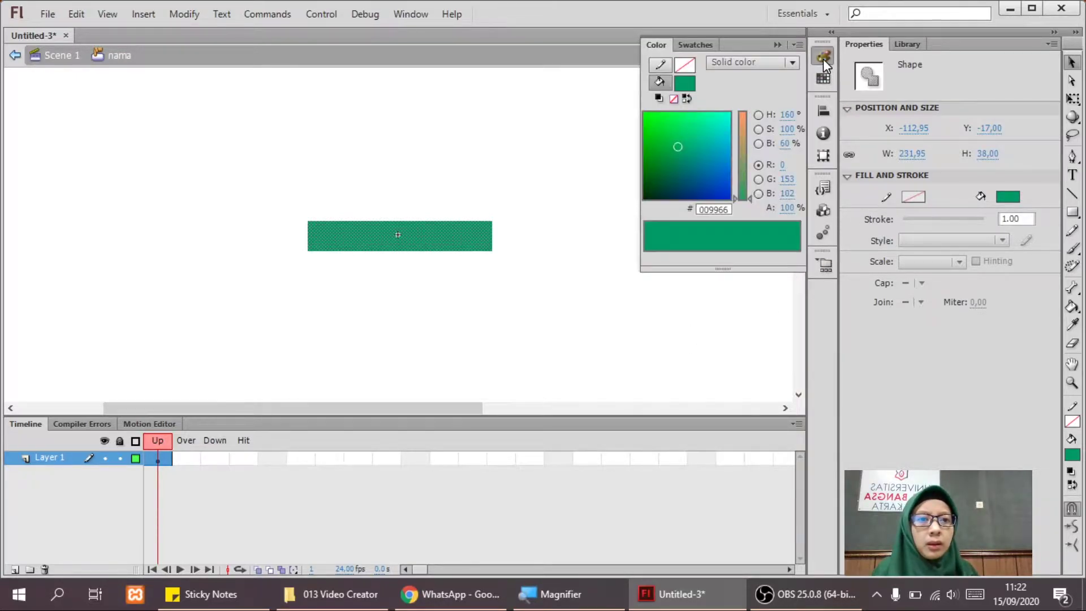
click(792, 61)
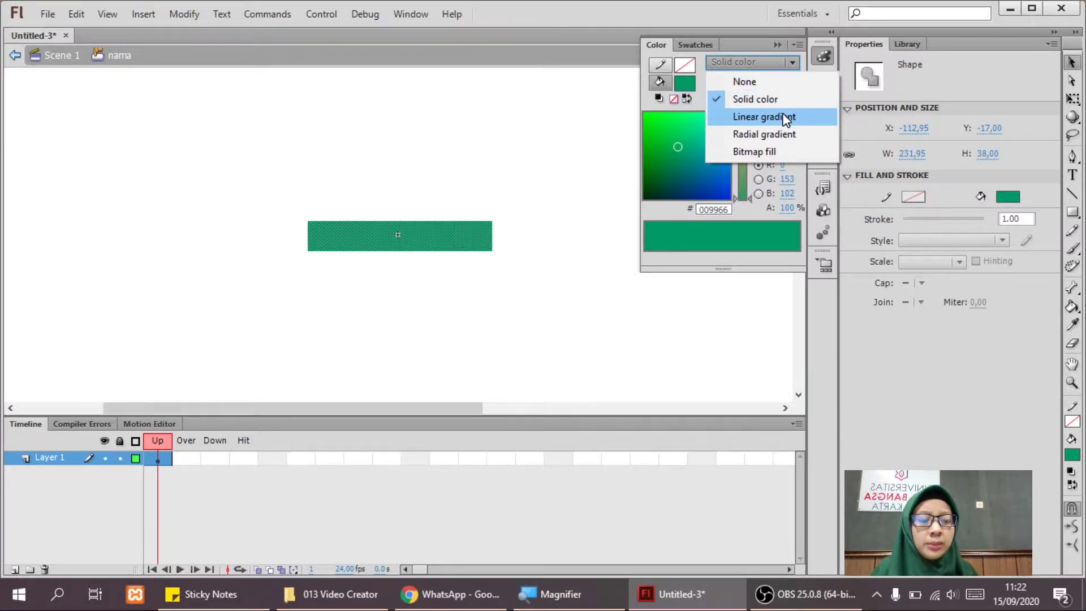
click(821, 55)
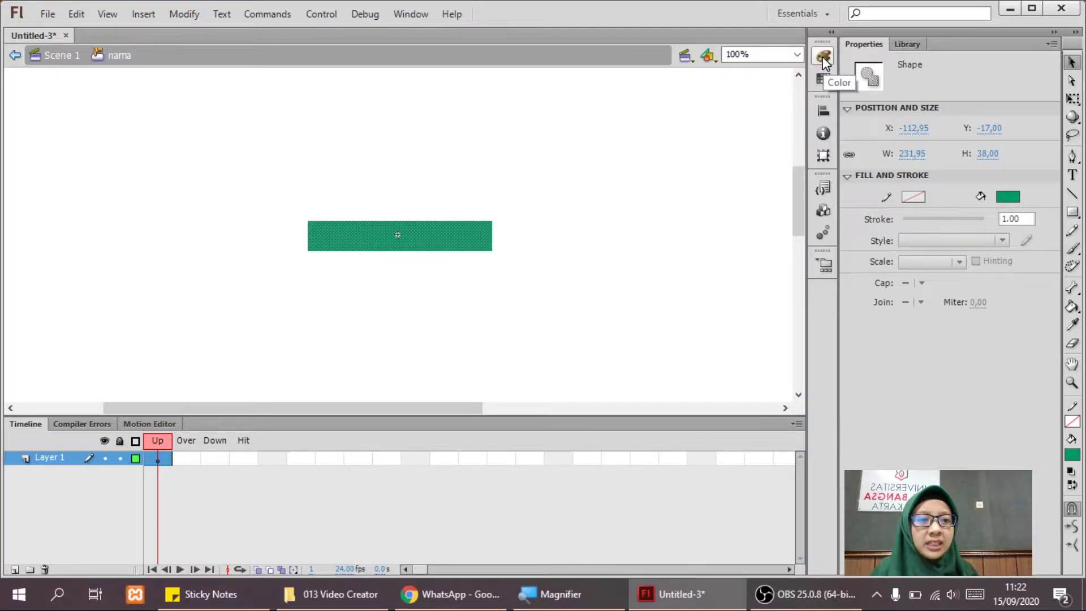
click(823, 57)
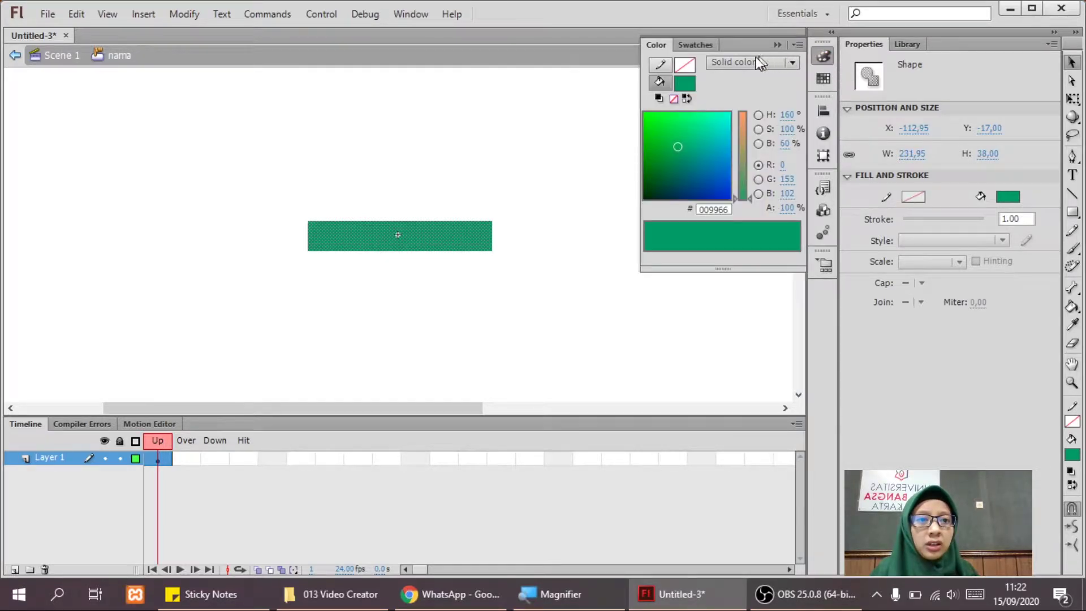
click(794, 63)
click(757, 124)
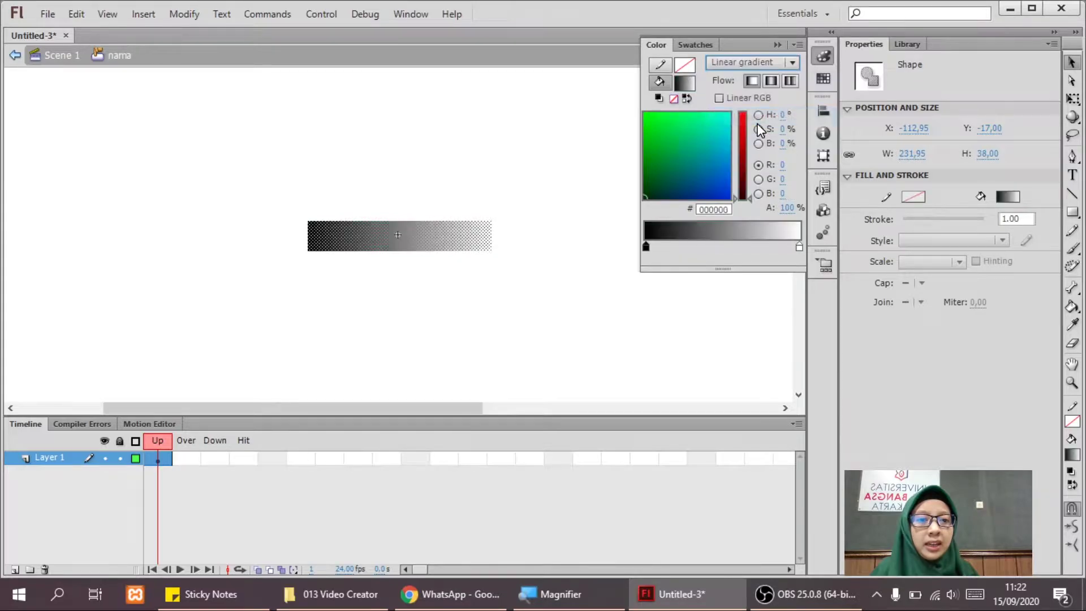
Set the gradient stops to green 00ED10 on the left and FFEB86 on the right.
double_click(646, 247)
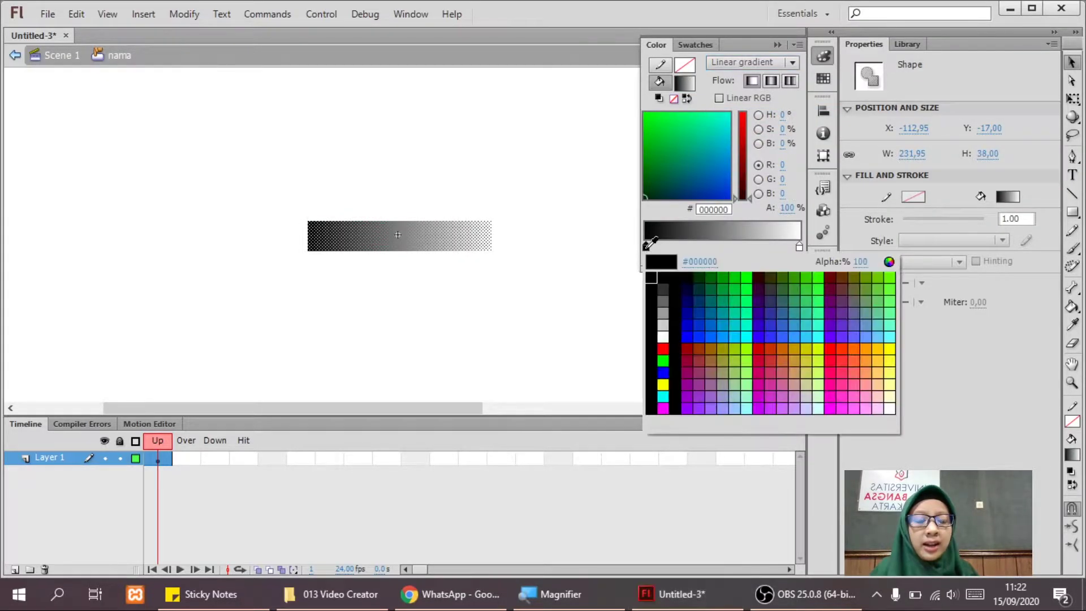
click(651, 118)
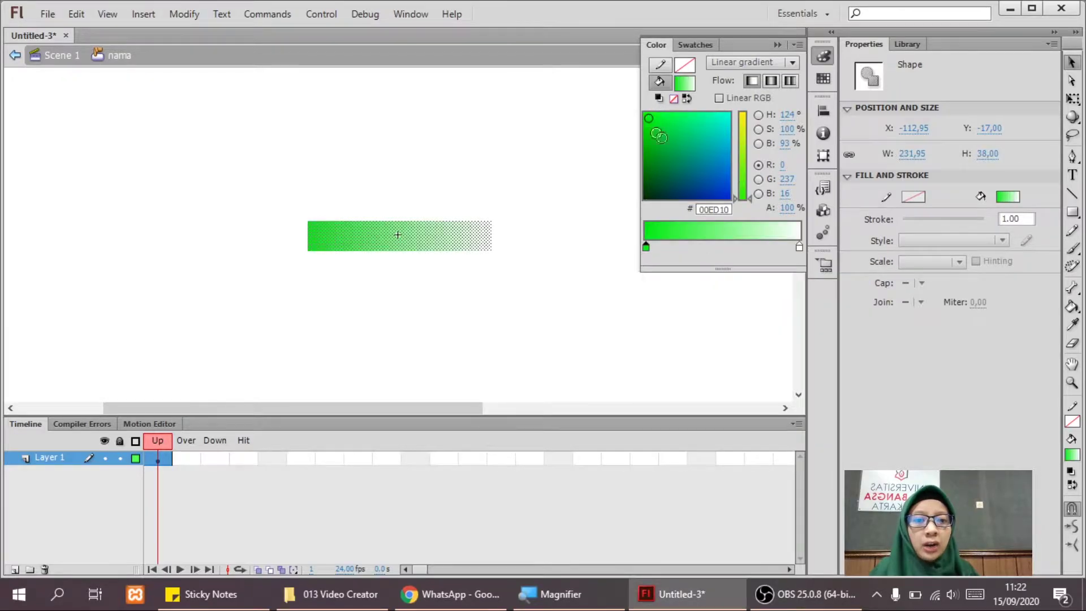
double_click(798, 247)
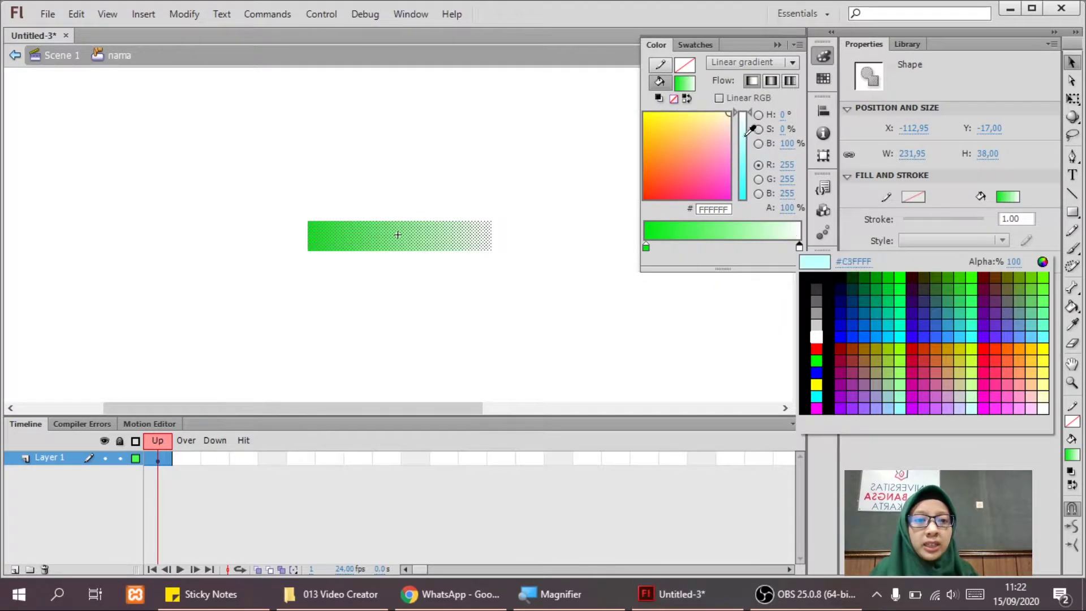
click(694, 120)
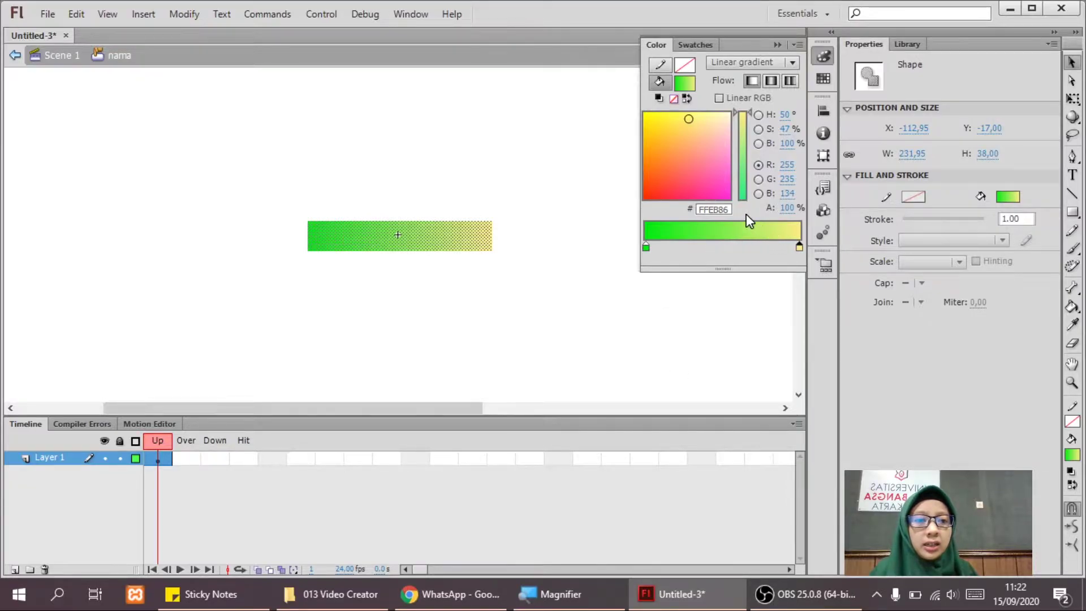
click(540, 218)
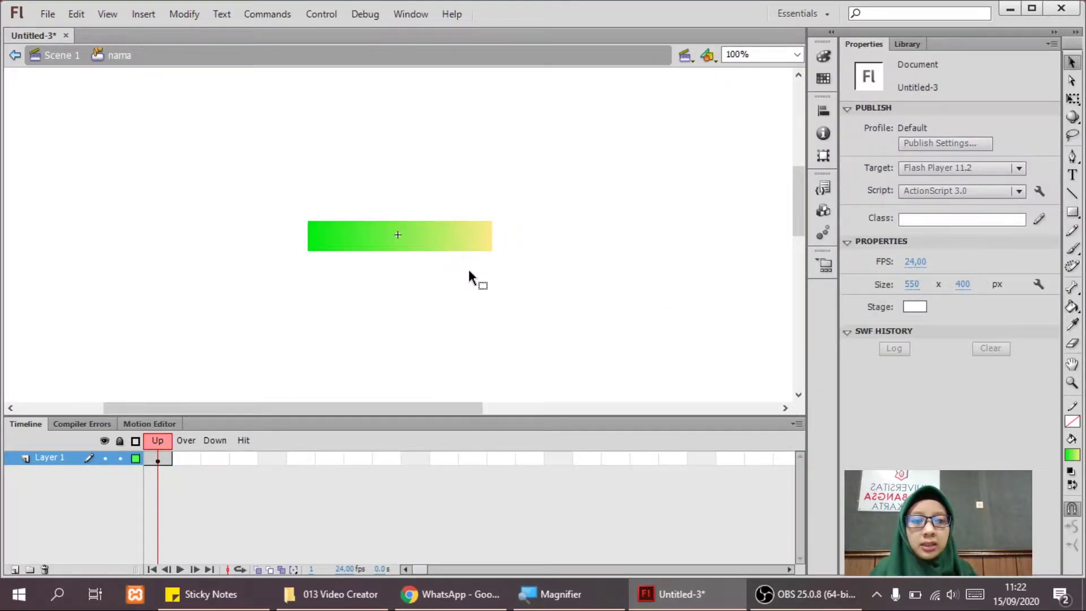
click(416, 235)
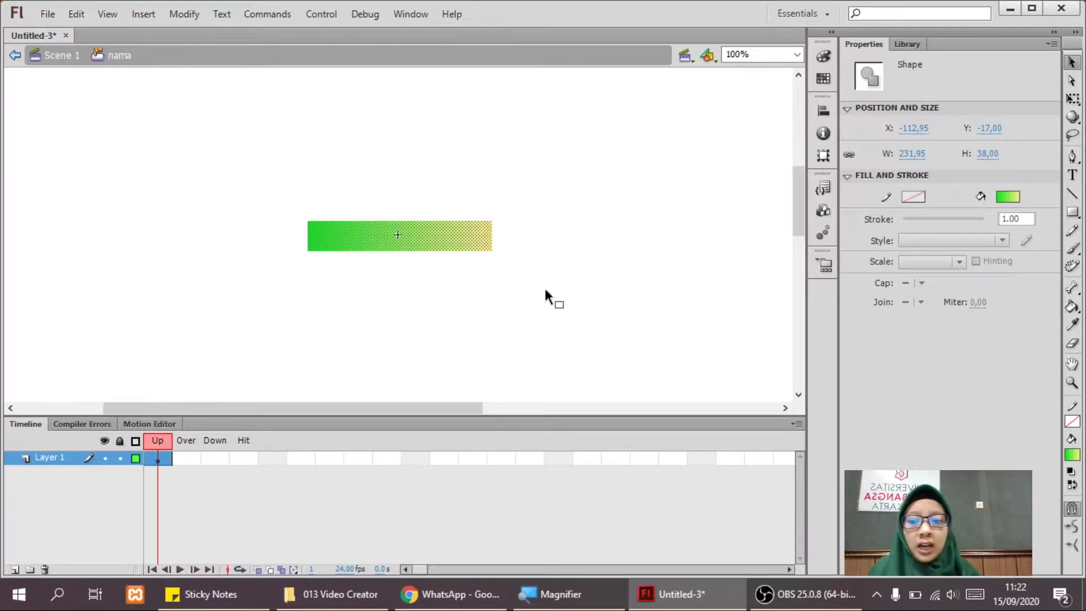
On a new layer, type the label nama onto the green bar.
click(18, 567)
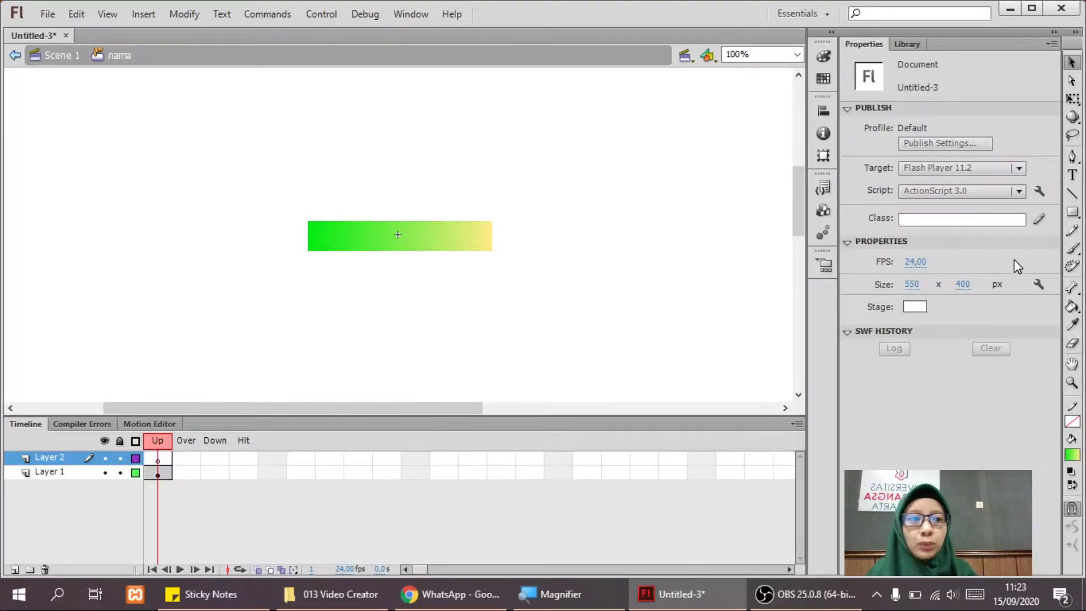
click(1072, 177)
click(350, 236)
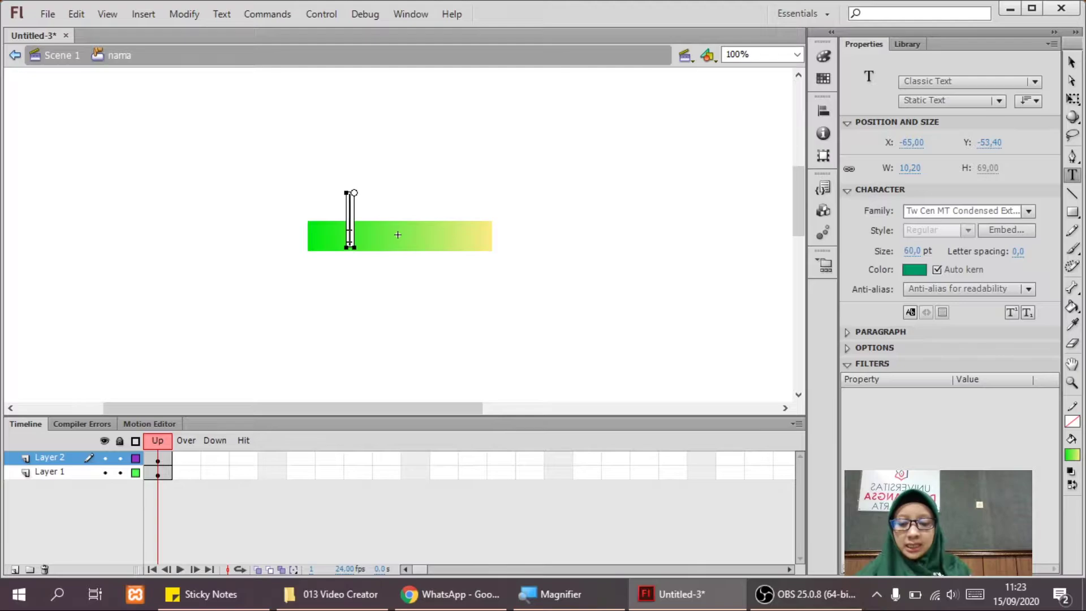
text(nama)
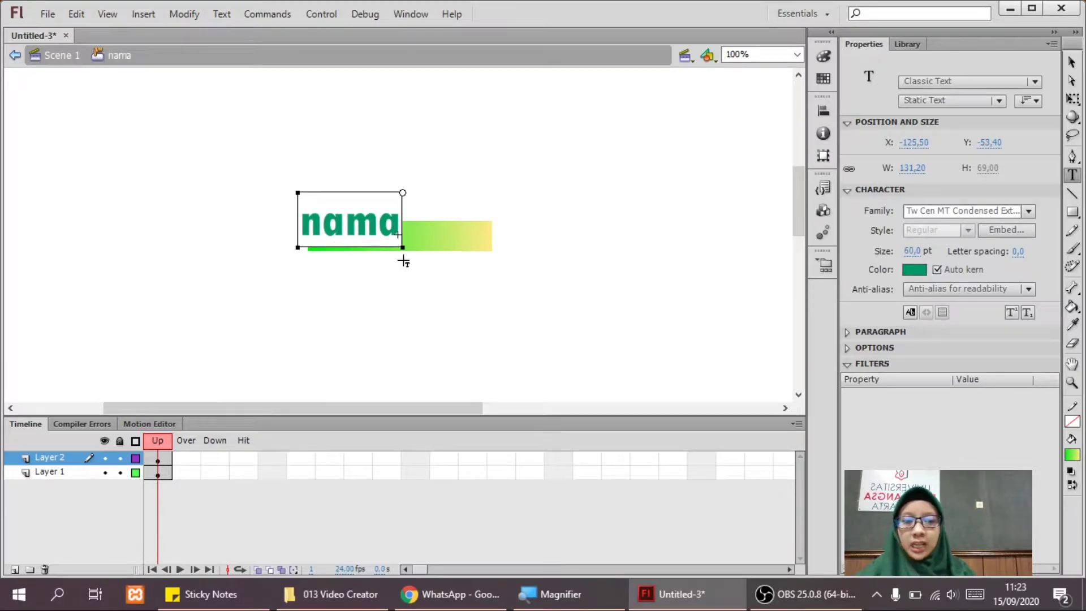
click(1071, 62)
drag(376, 210, 398, 223)
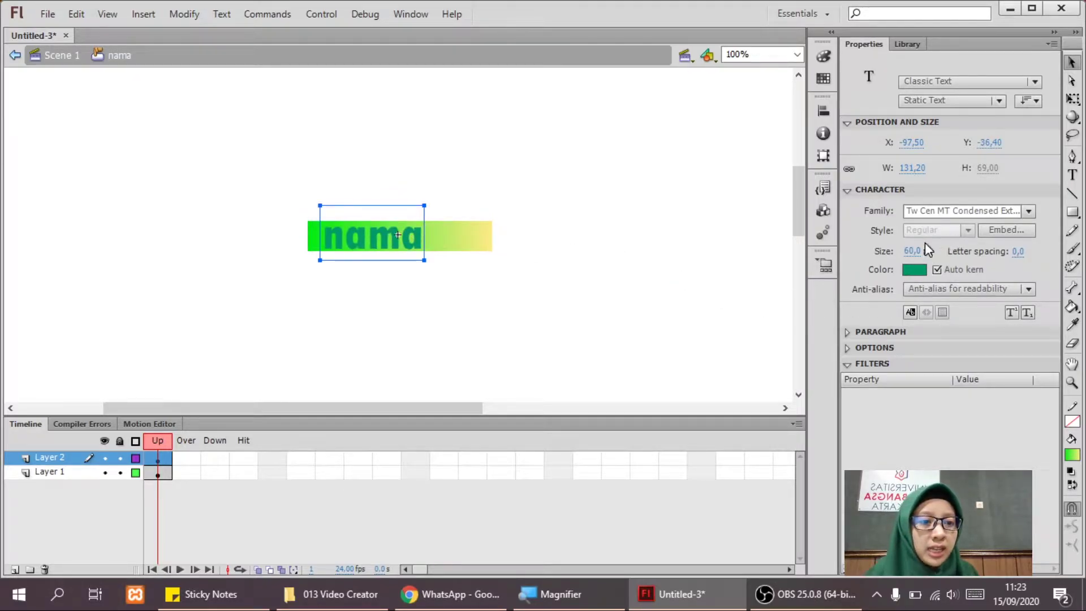
Make the nama label 30 pt, centre it on the bar, and colour it #003333.
text(30)
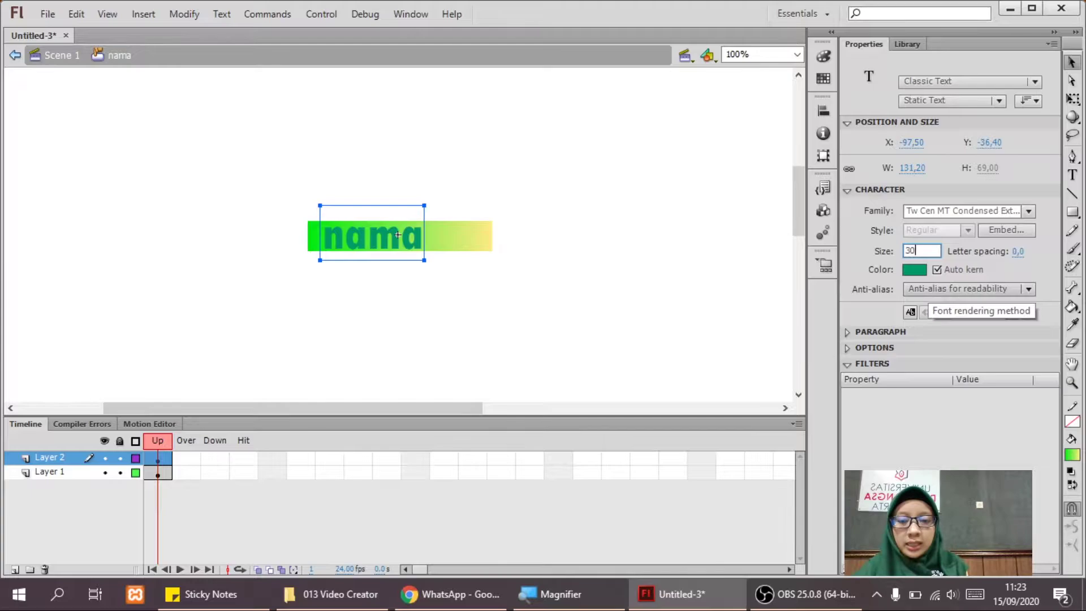
key(Return)
drag(378, 218, 398, 229)
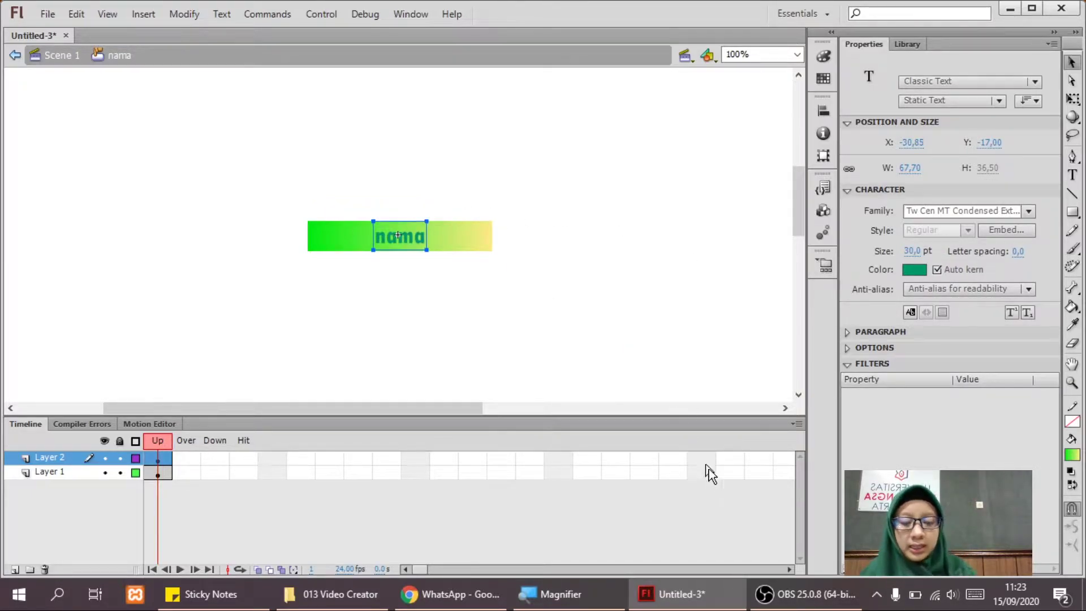
key(Up)
key(Up)
key(Down)
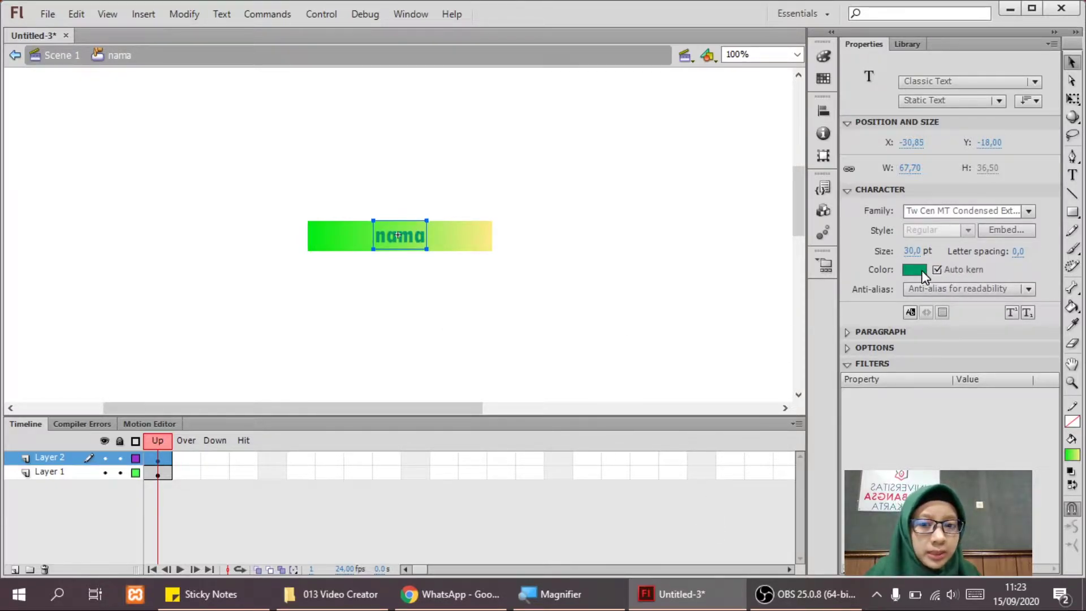
click(914, 270)
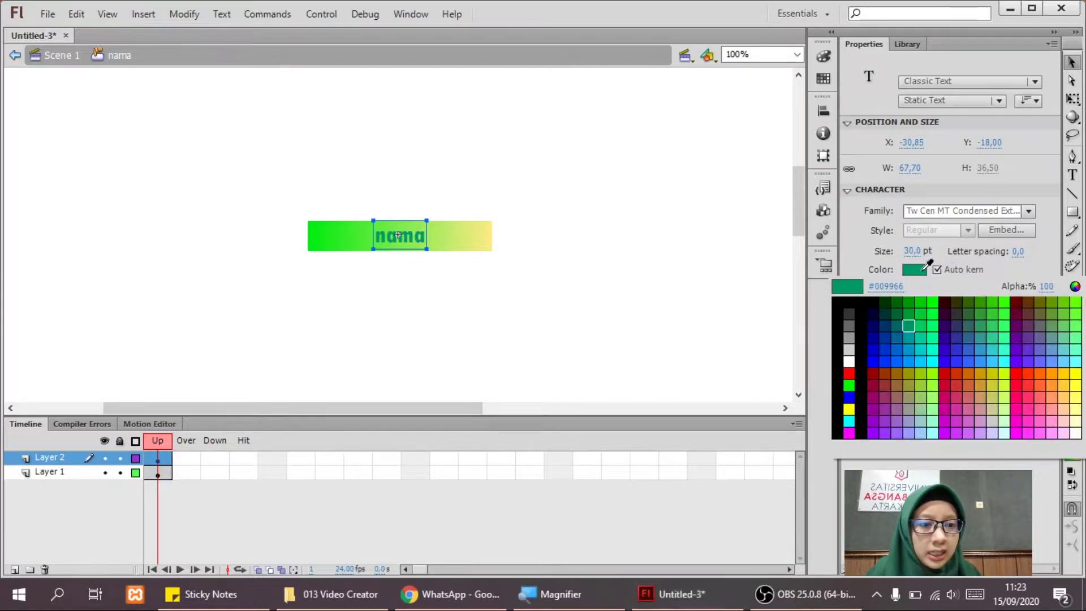
click(886, 310)
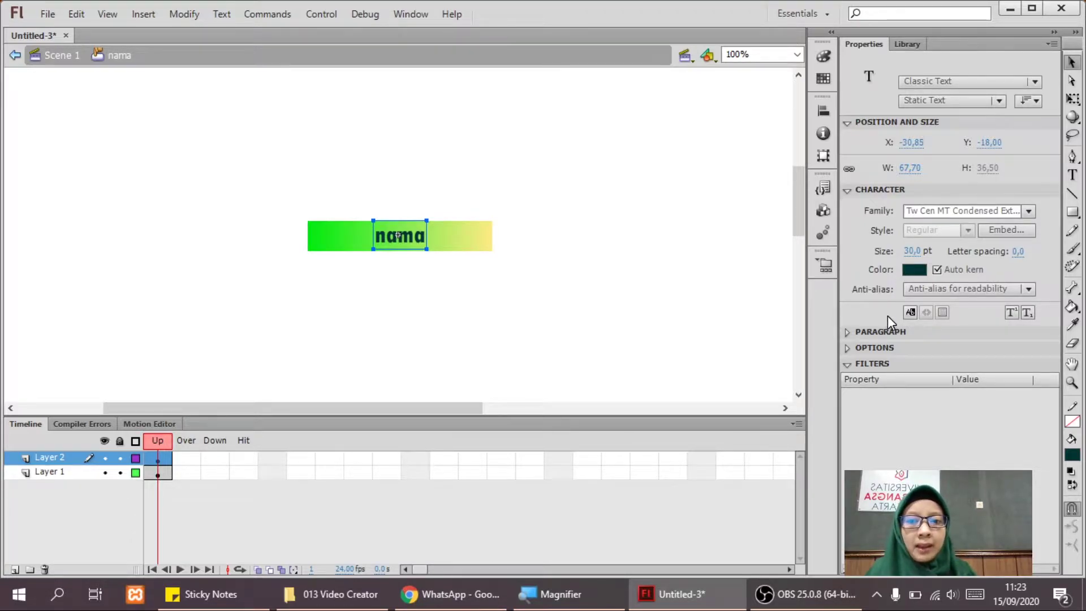
click(555, 262)
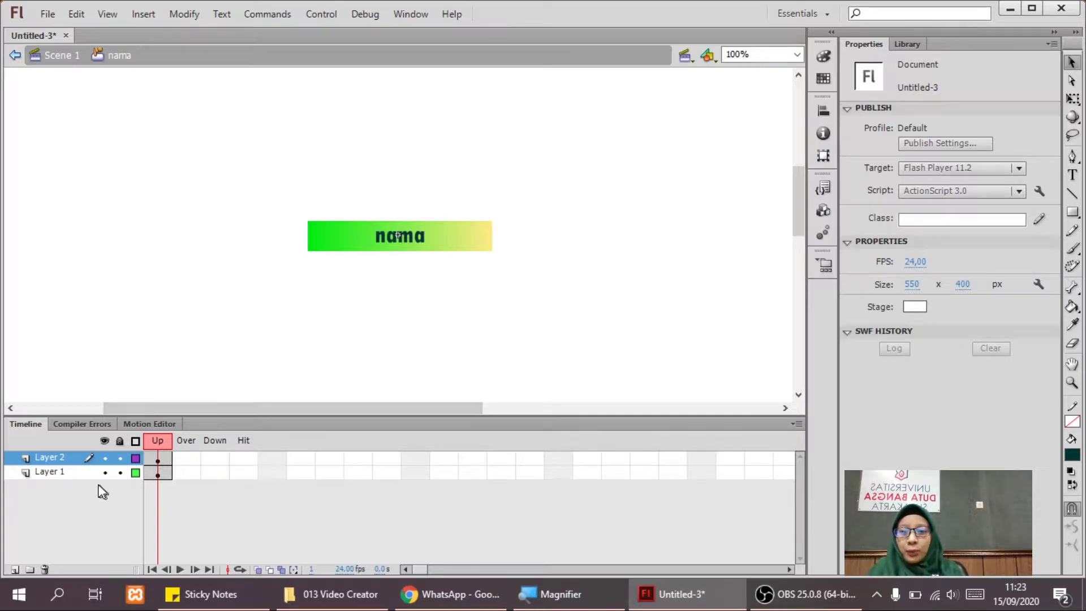
Add Layer 3 and drag it below Layer 1 to the bottom of the stack.
click(56, 476)
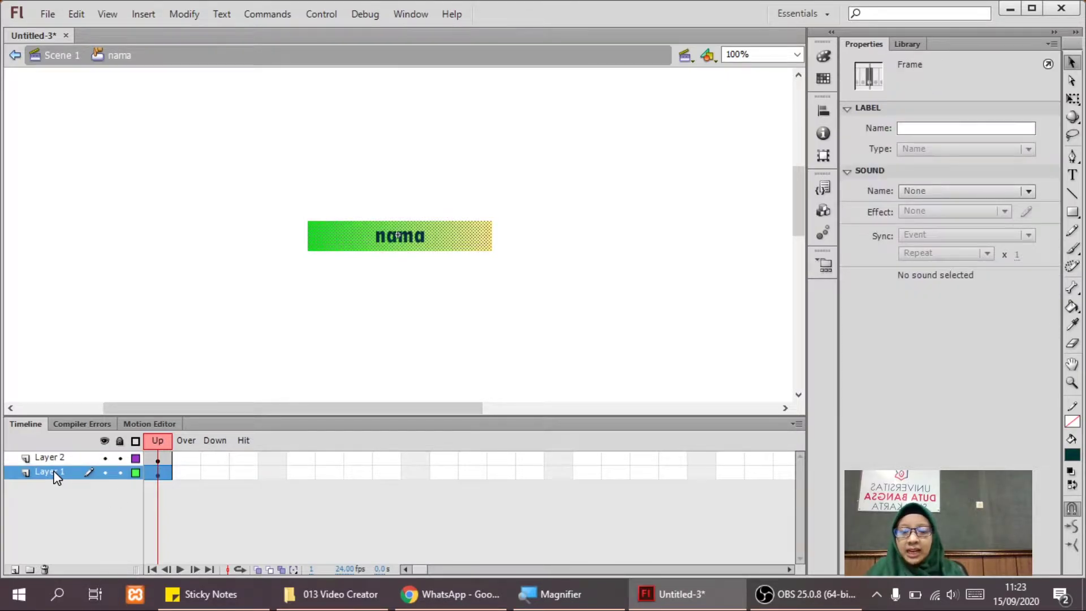
click(15, 568)
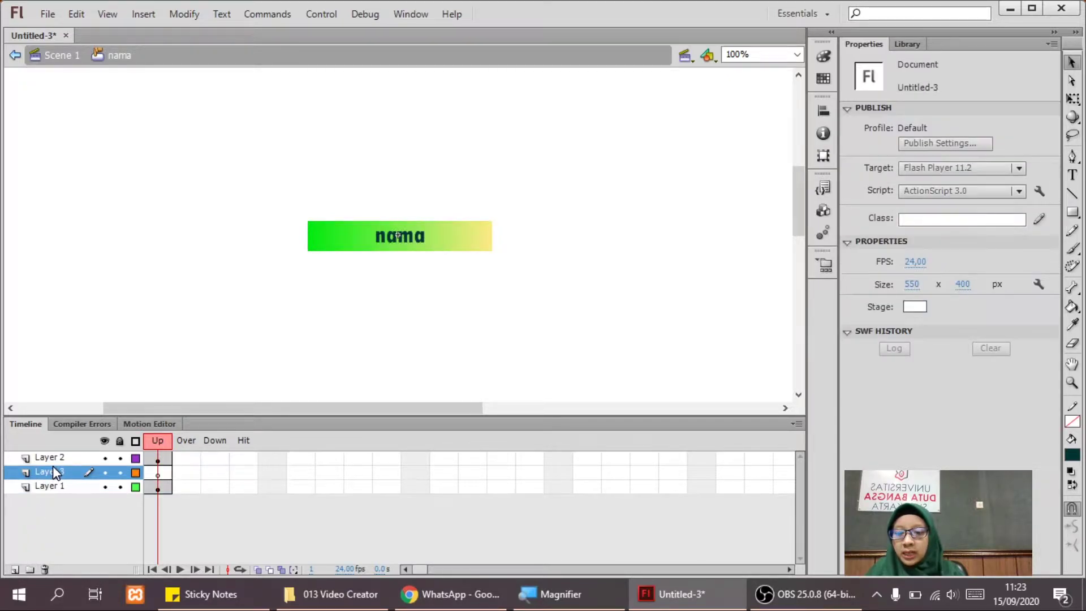
click(45, 490)
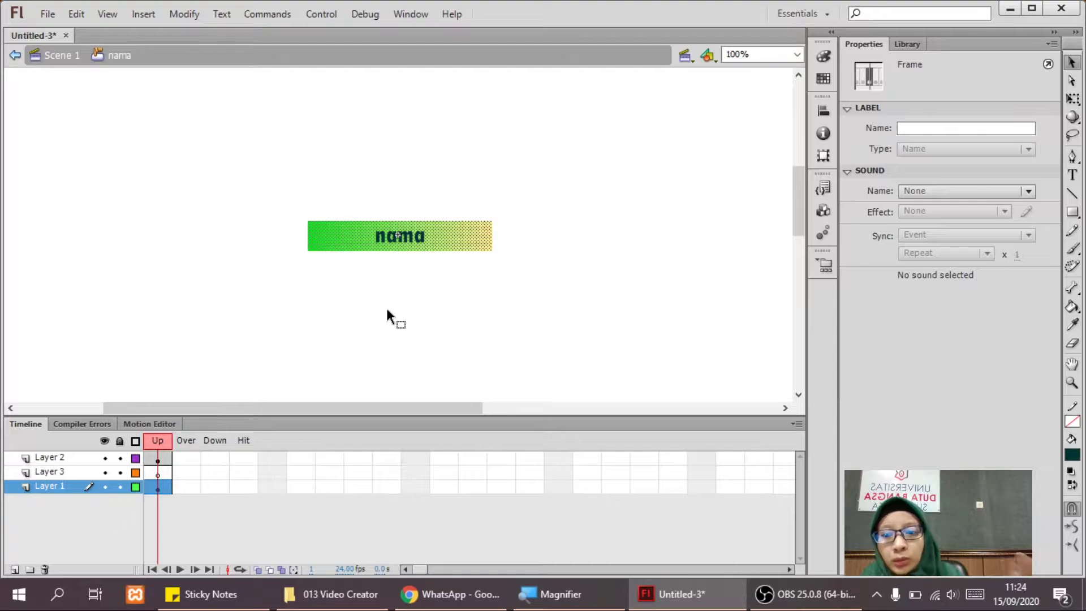
click(46, 472)
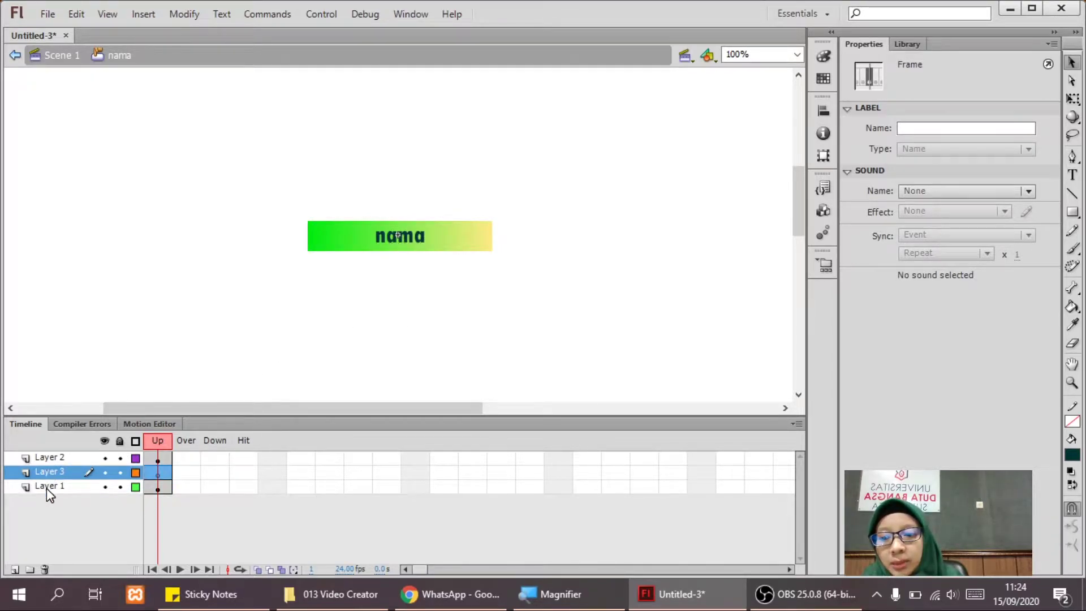
click(46, 487)
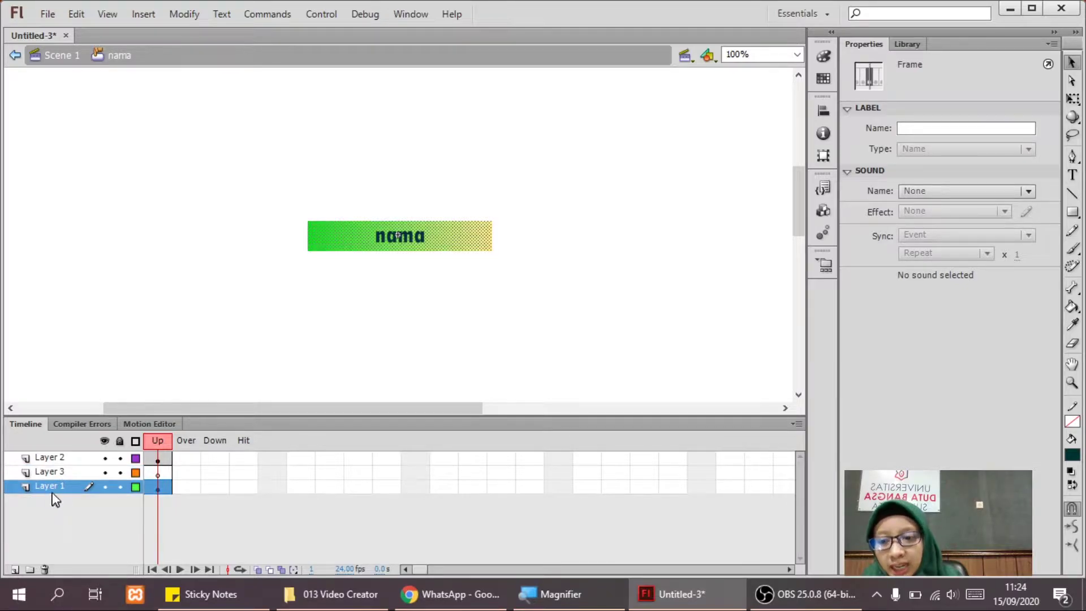
click(53, 472)
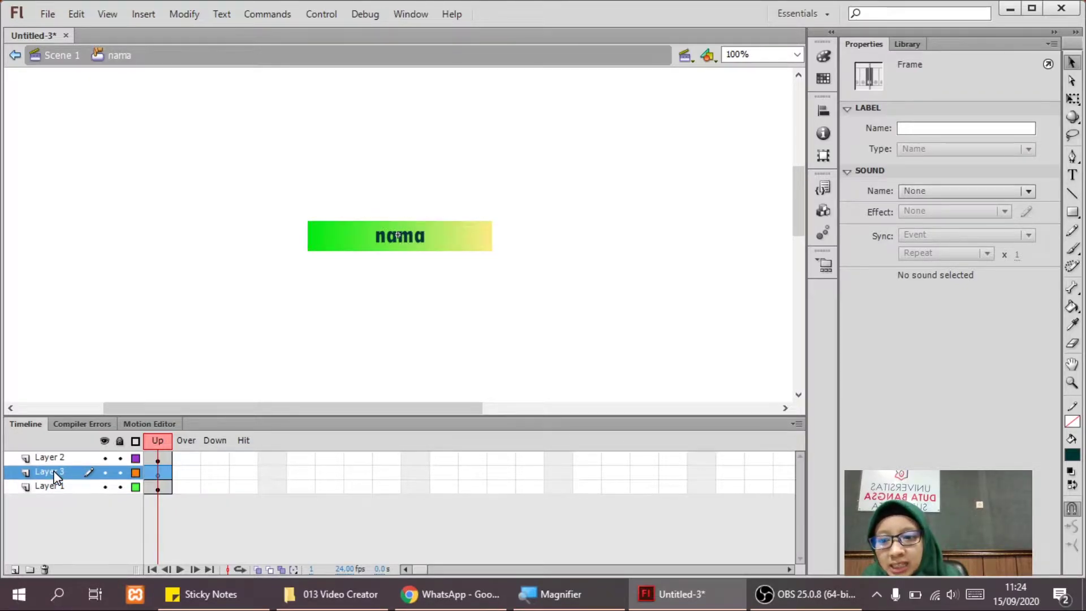
drag(54, 475, 55, 539)
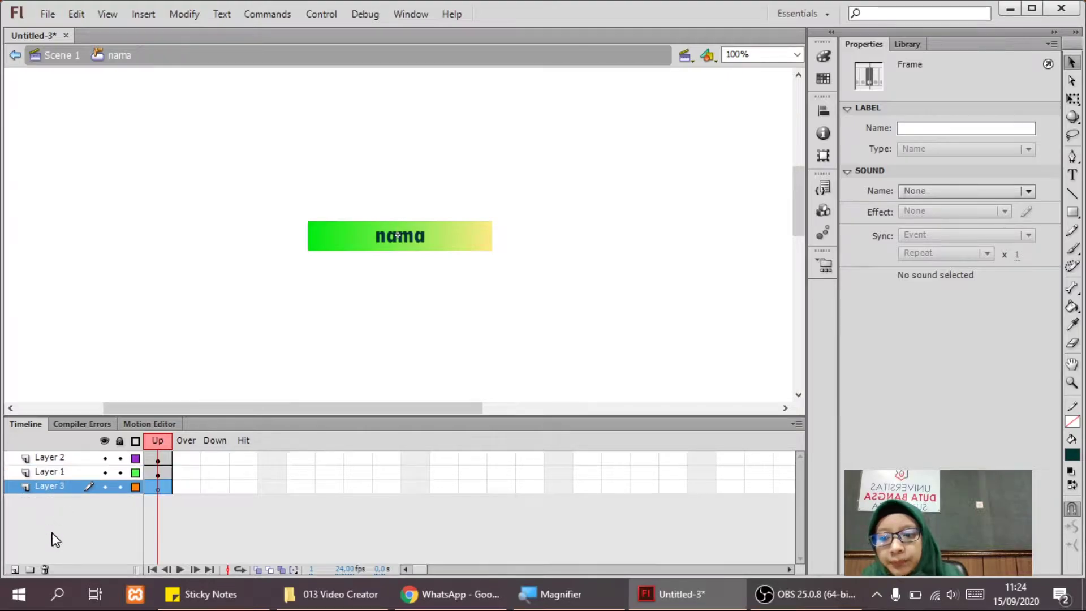
Draw a dark teal rectangle over the nama bar on Layer 3, shifted slightly left.
click(1072, 213)
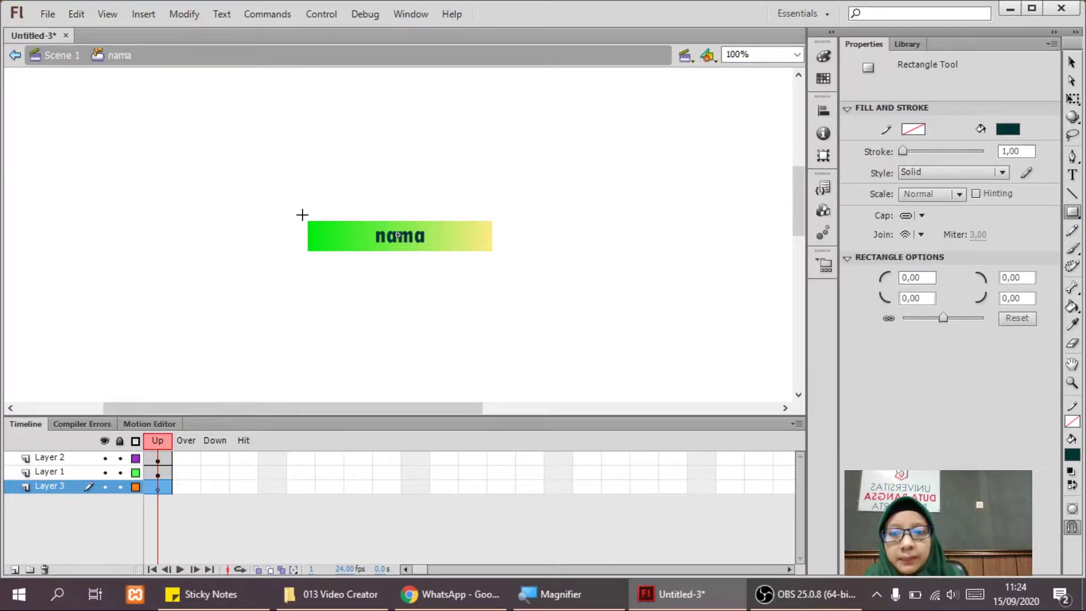
drag(308, 221, 503, 263)
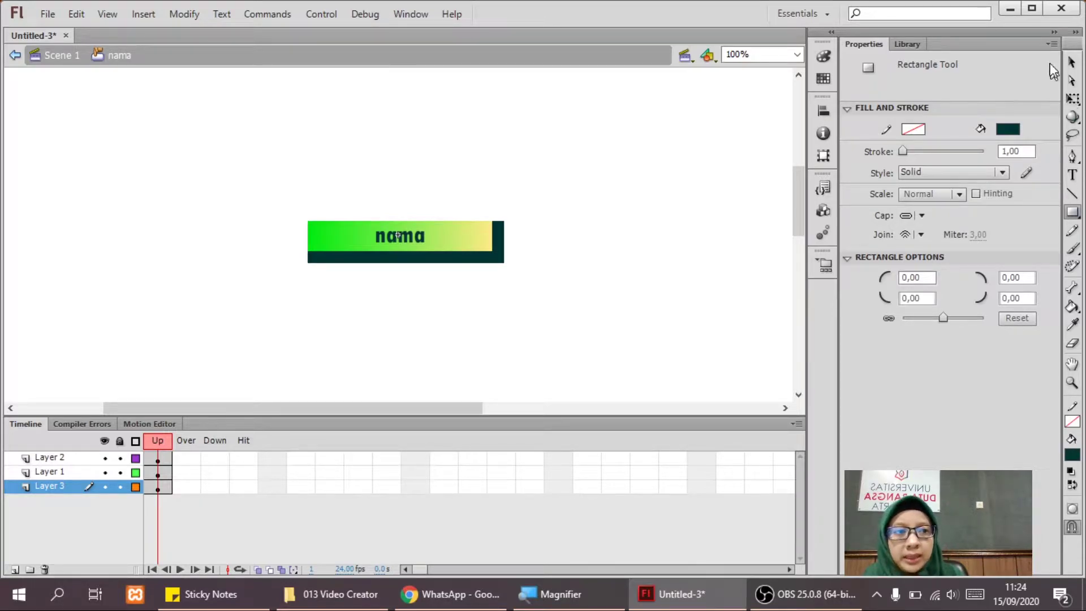
click(1071, 63)
drag(502, 260, 492, 254)
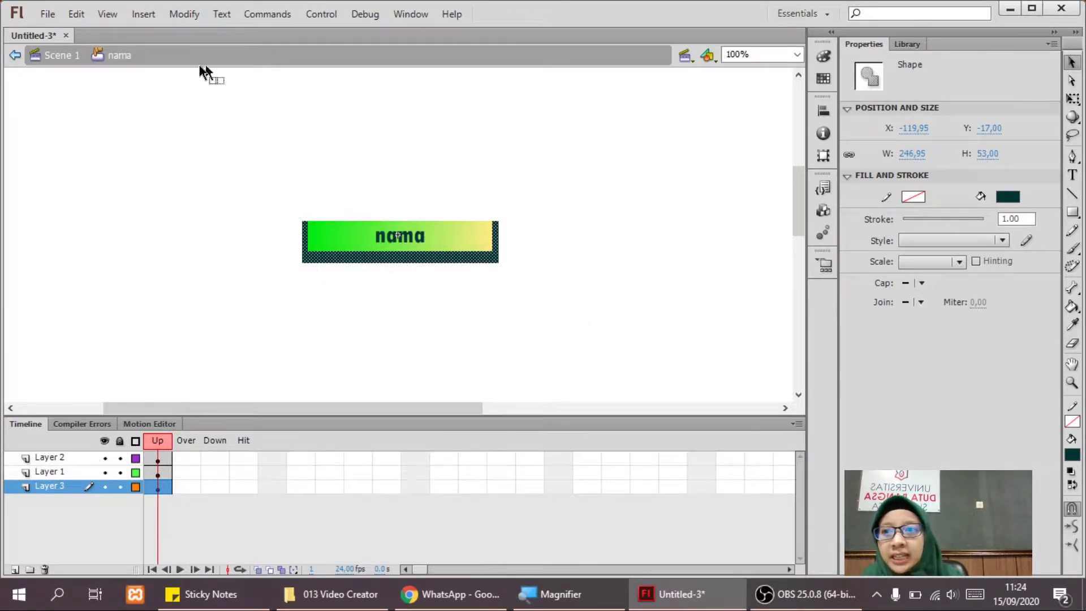
Show the Library, then enlarge the dark backdrop up and to the left with Free Transform.
click(44, 14)
mouse_move(170, 254)
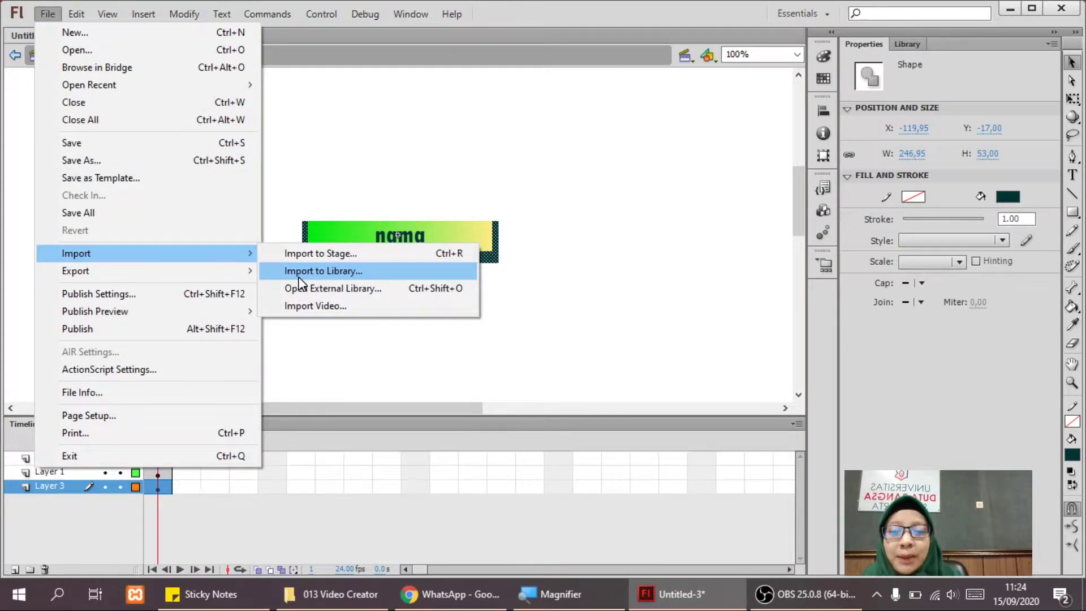
click(911, 41)
drag(916, 194, 400, 266)
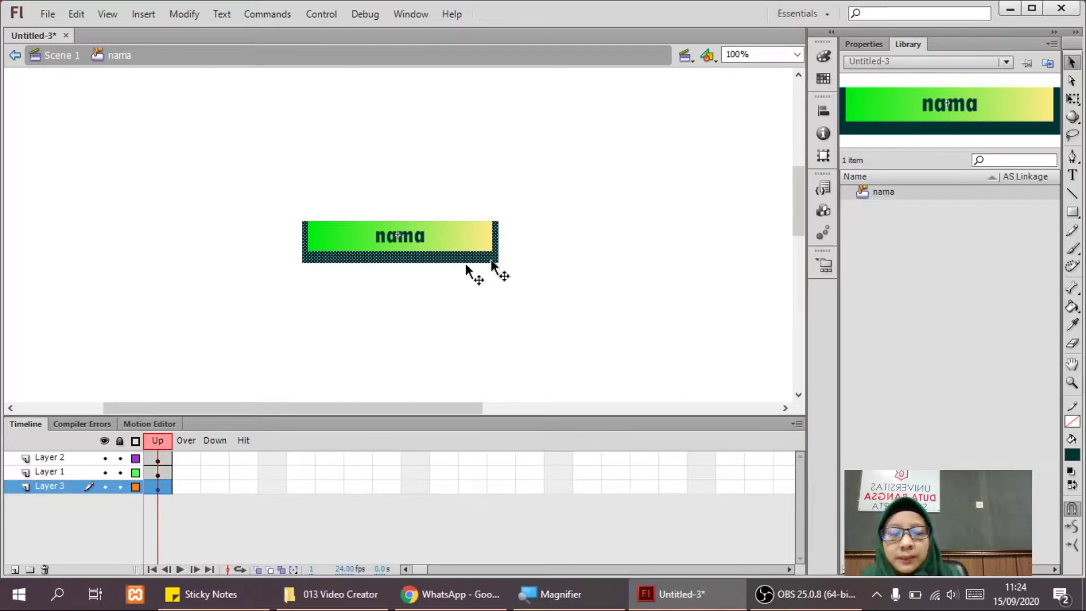
click(1072, 99)
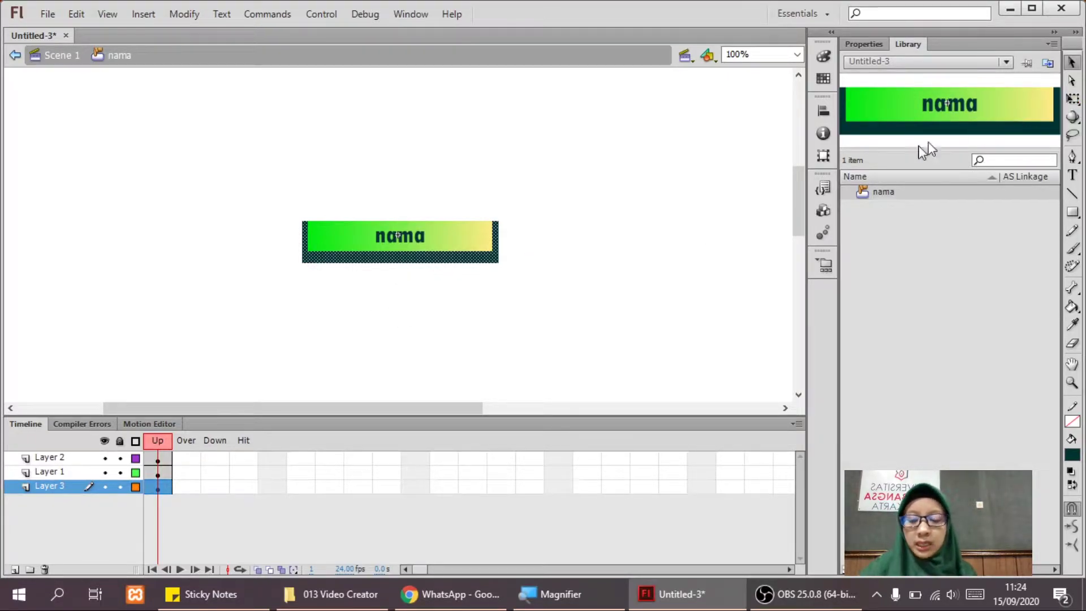
click(492, 243)
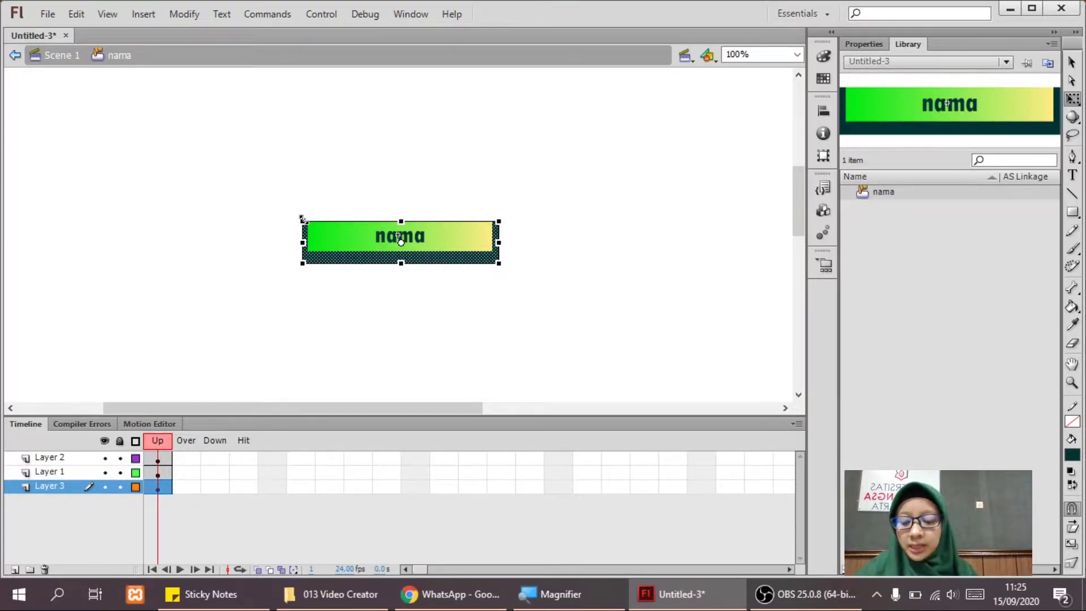
drag(303, 217, 277, 192)
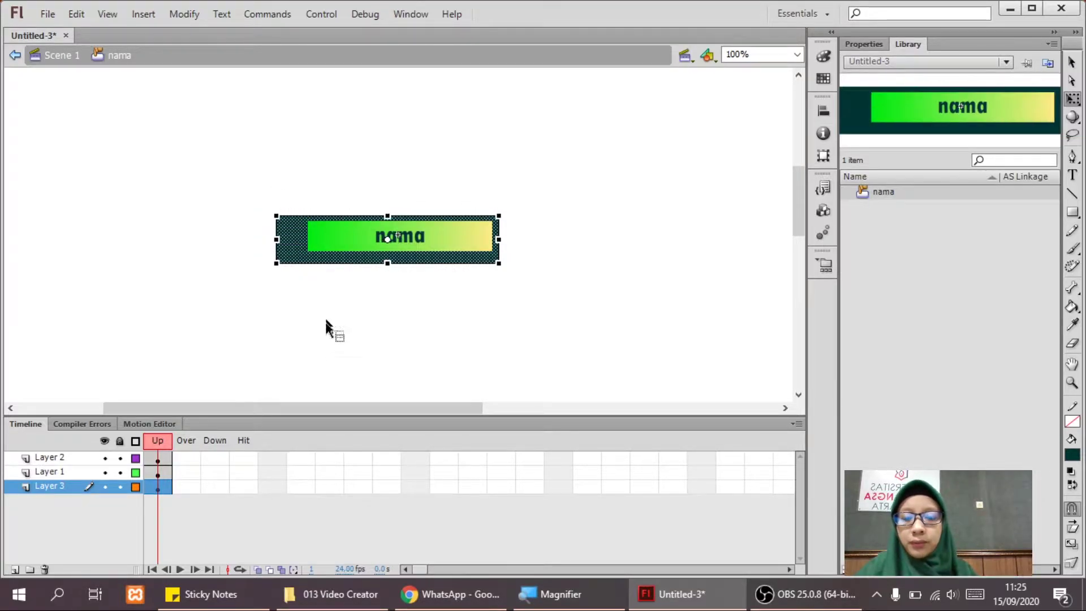
Nudge the backdrop right and up so it evenly frames the nama bar, then reselect it.
key(Right)
key(Right)
key(Right)
key(Right)
key(Right)
key(Right)
key(Right)
key(Right)
key(Right)
key(Right)
key(Right)
key(Right)
key(Right)
key(Right)
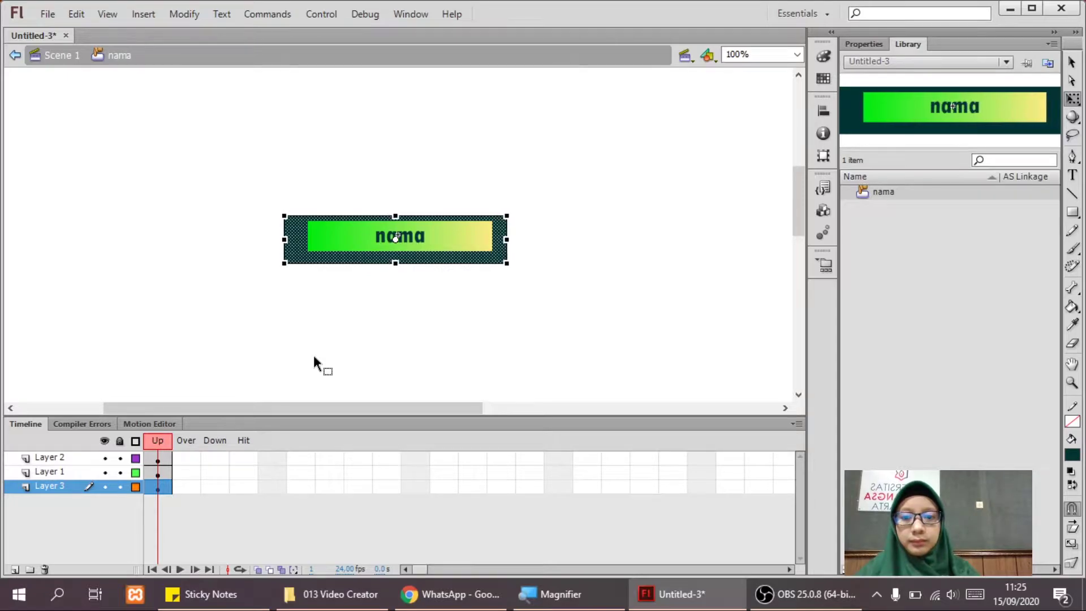
key(Up)
key(Up)
key(Up)
key(Up)
key(Right)
key(Right)
key(Right)
key(Right)
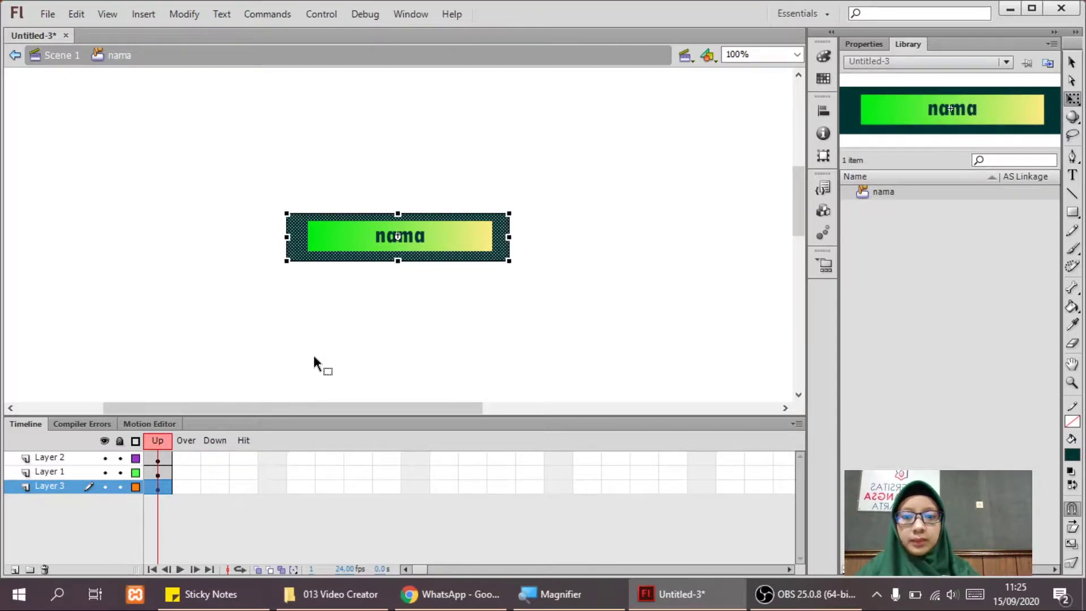
key(Right)
click(430, 327)
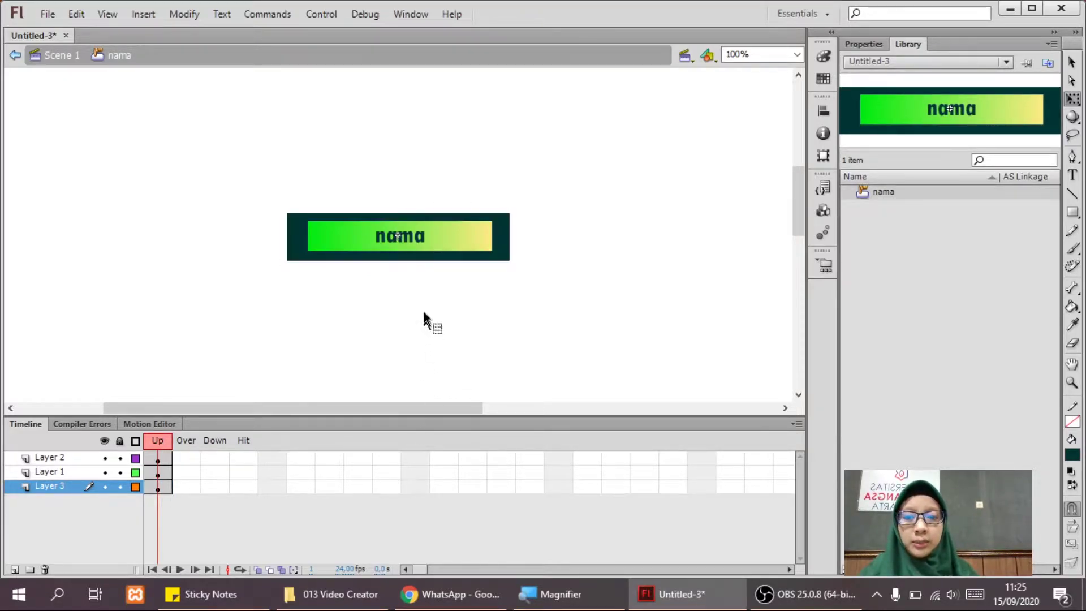
click(498, 249)
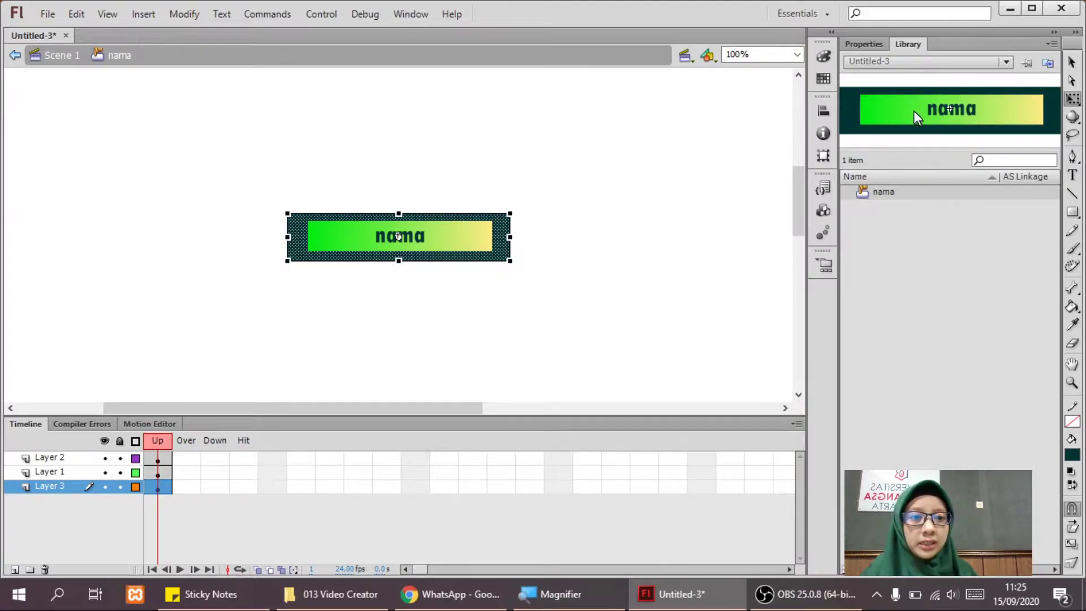
click(823, 52)
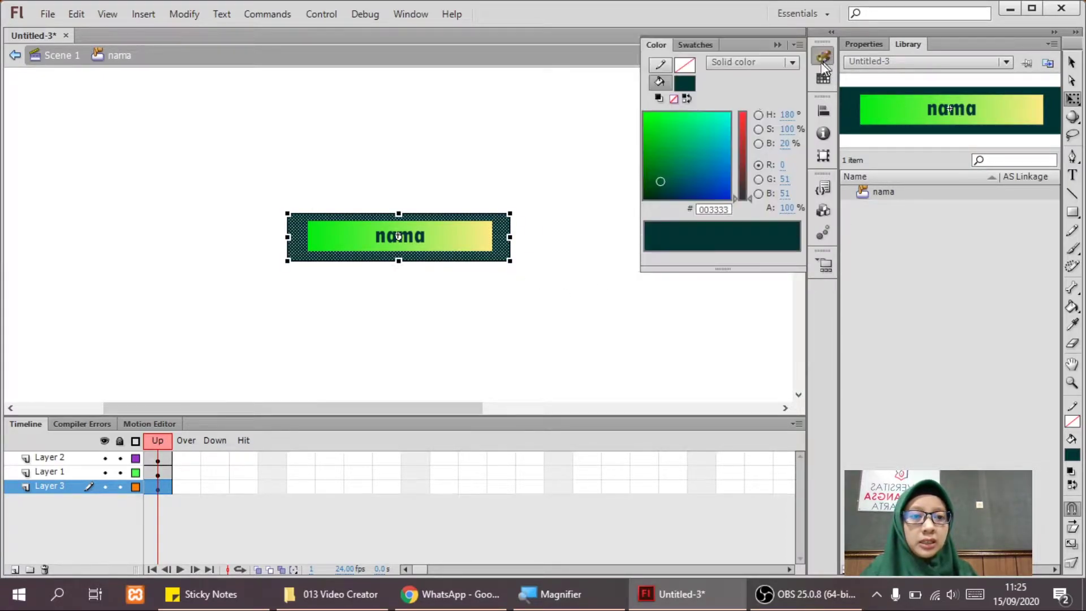
Switch the backdrop fill to a linear gradient with the left stop green #00C158.
click(735, 63)
click(758, 118)
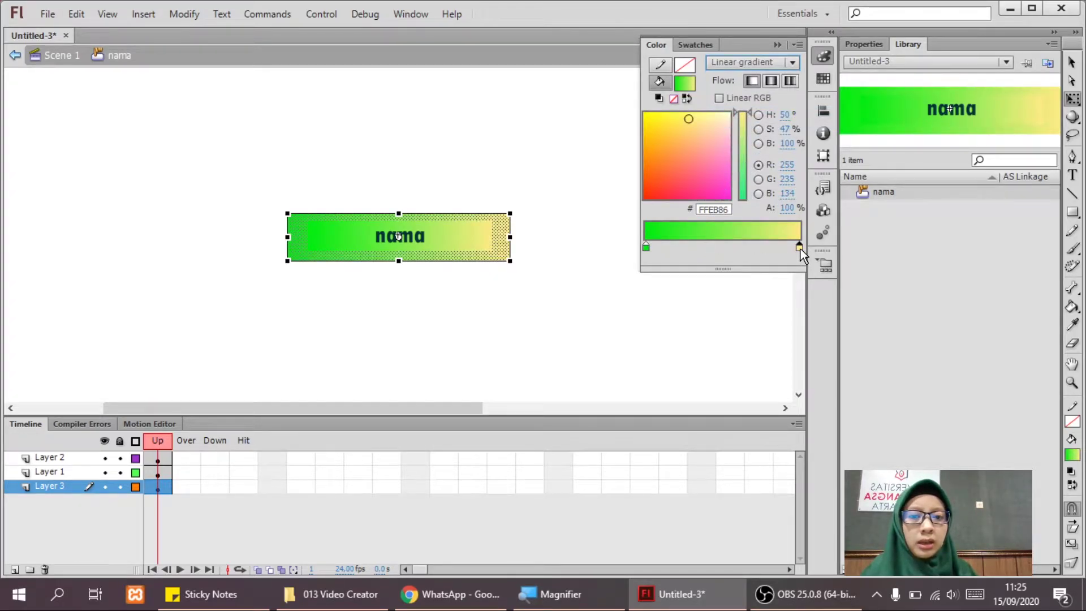
click(646, 247)
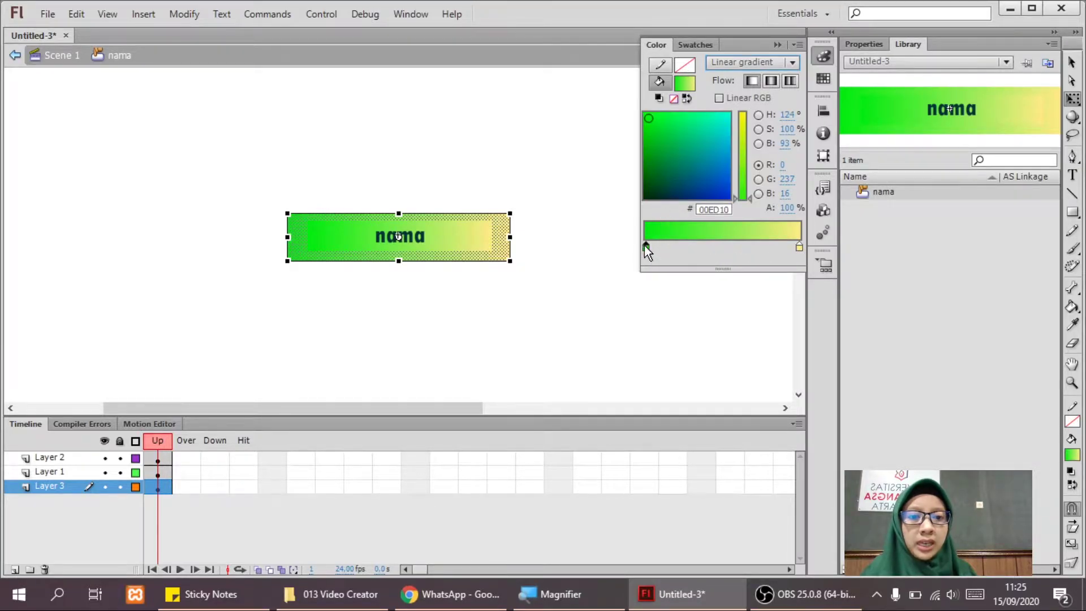
double_click(646, 247)
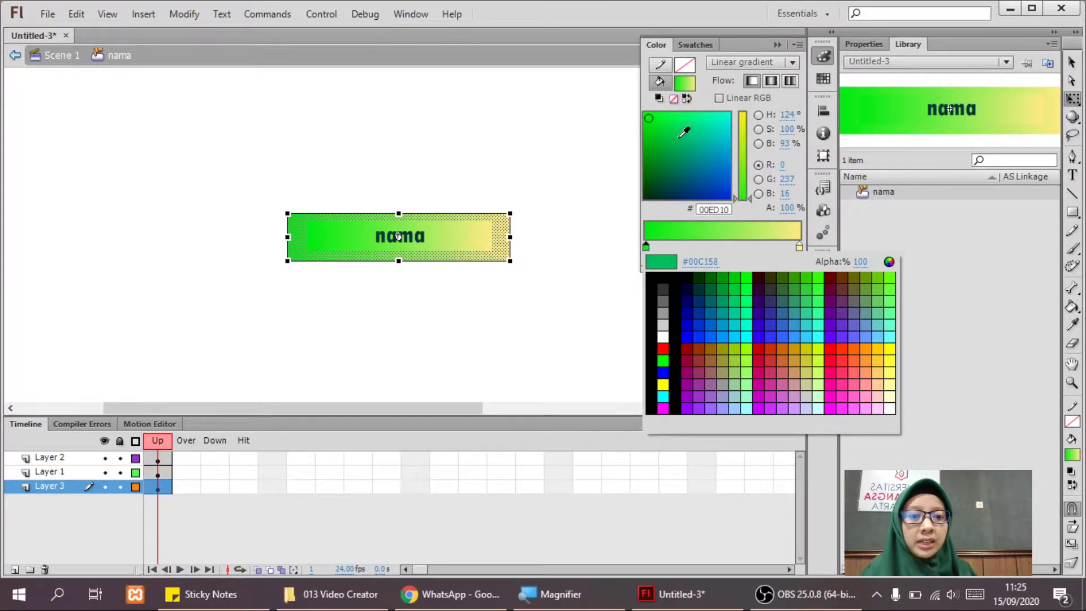
click(678, 137)
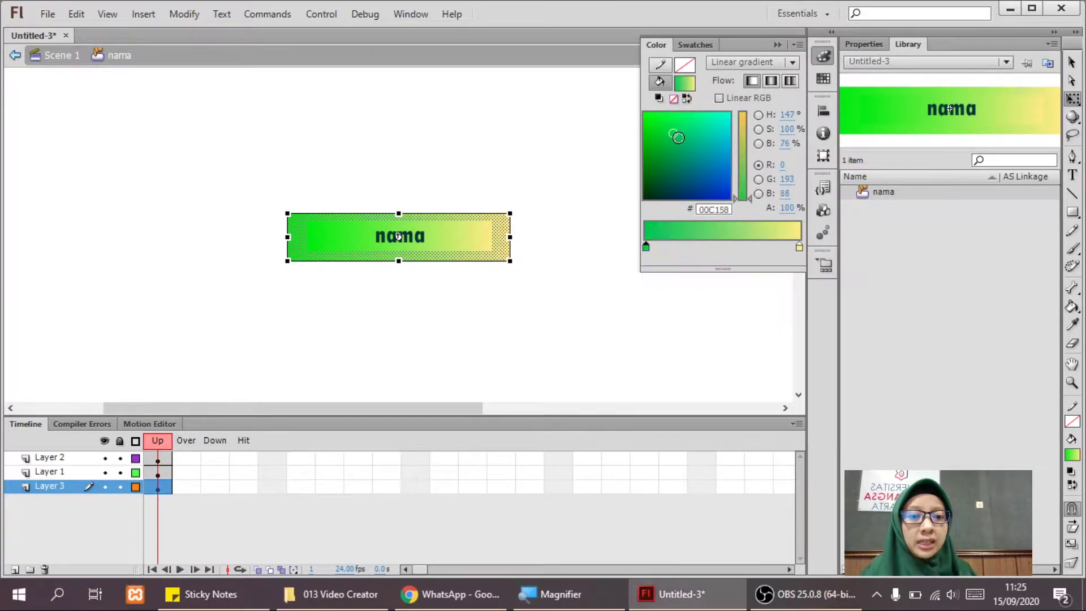
Set the right gradient stop to pale green #C1EB86, then select all the button artwork.
click(799, 246)
click(799, 247)
click(742, 136)
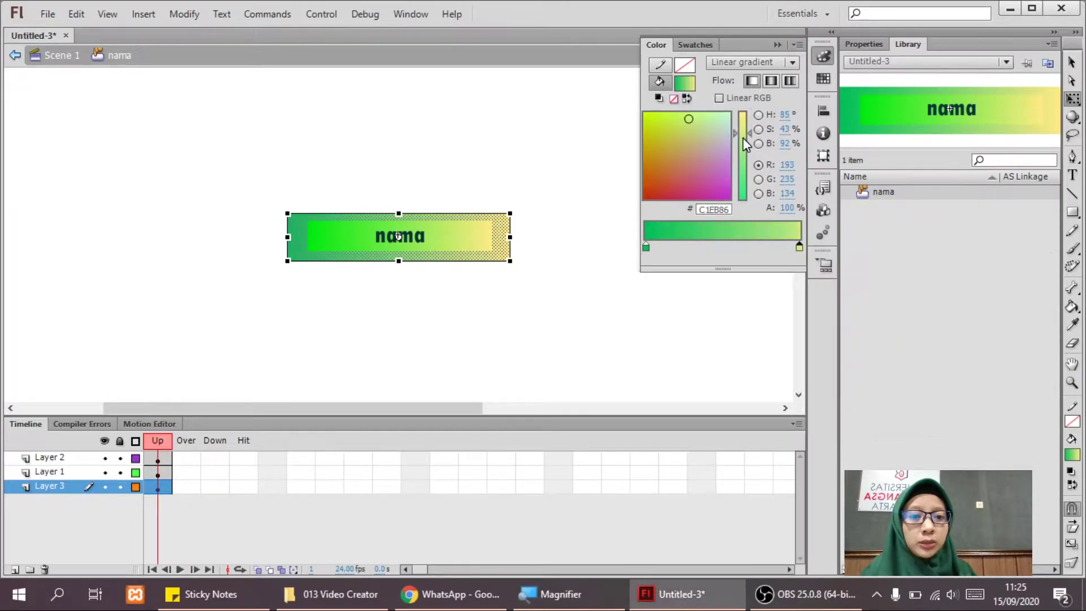
click(799, 247)
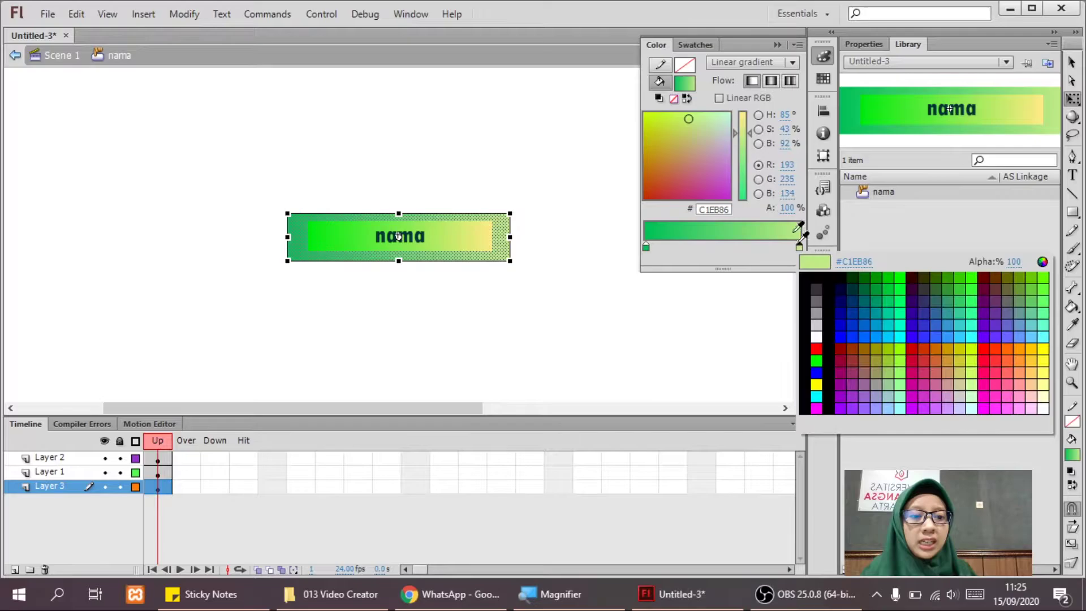
click(744, 139)
click(723, 296)
click(720, 297)
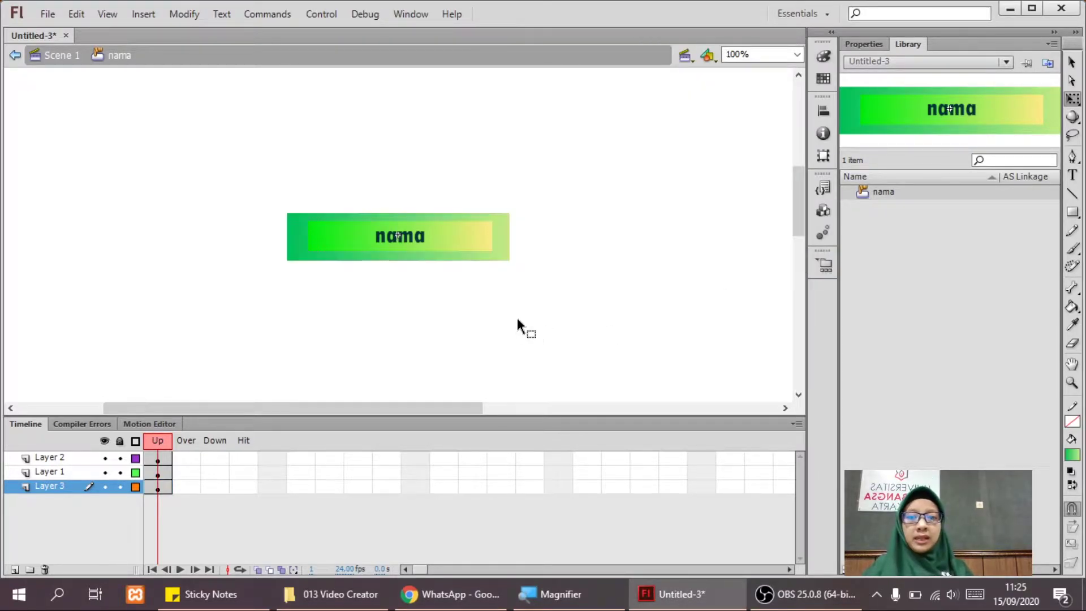
drag(253, 195, 572, 314)
Drag a nama button instance from the Library onto the stage under IDENTITAS and select it.
click(573, 315)
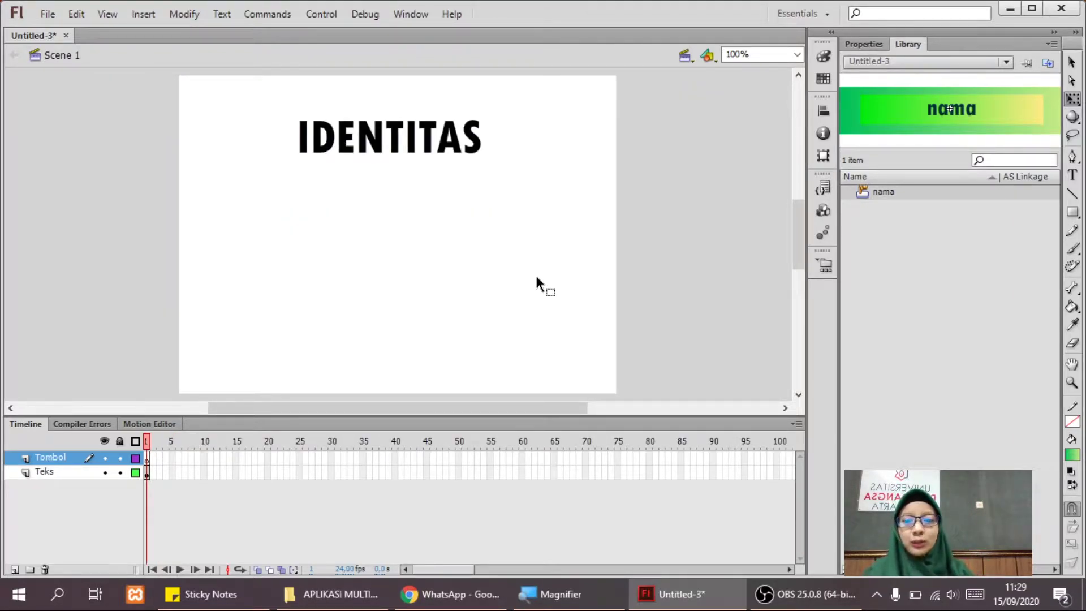
drag(887, 196, 398, 213)
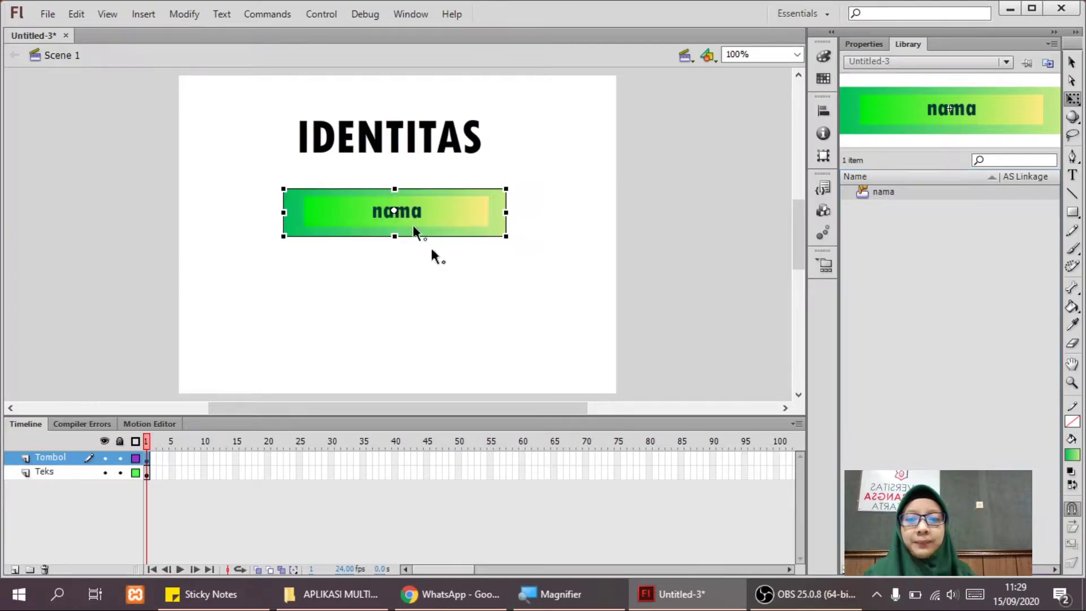
click(688, 214)
click(495, 219)
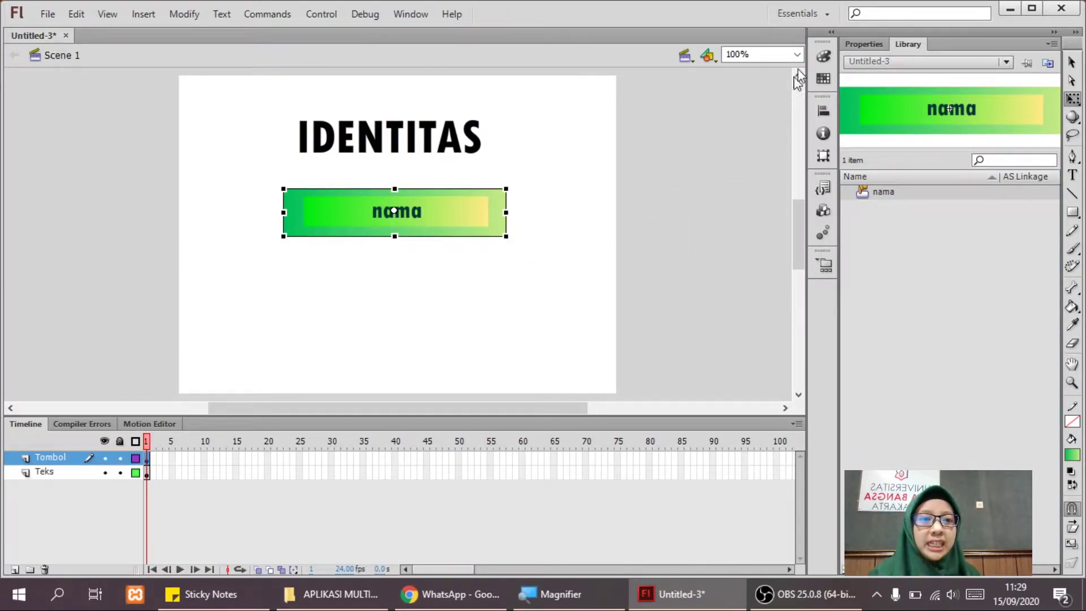
Name the nama button instance tb_nama1 in the Properties panel.
click(848, 42)
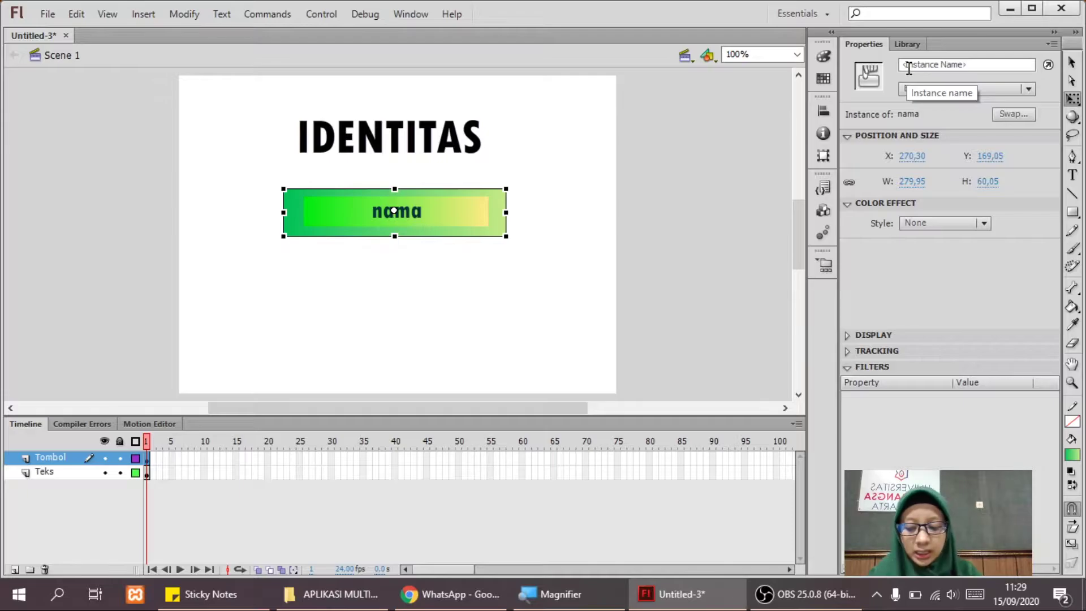
key(super+plus)
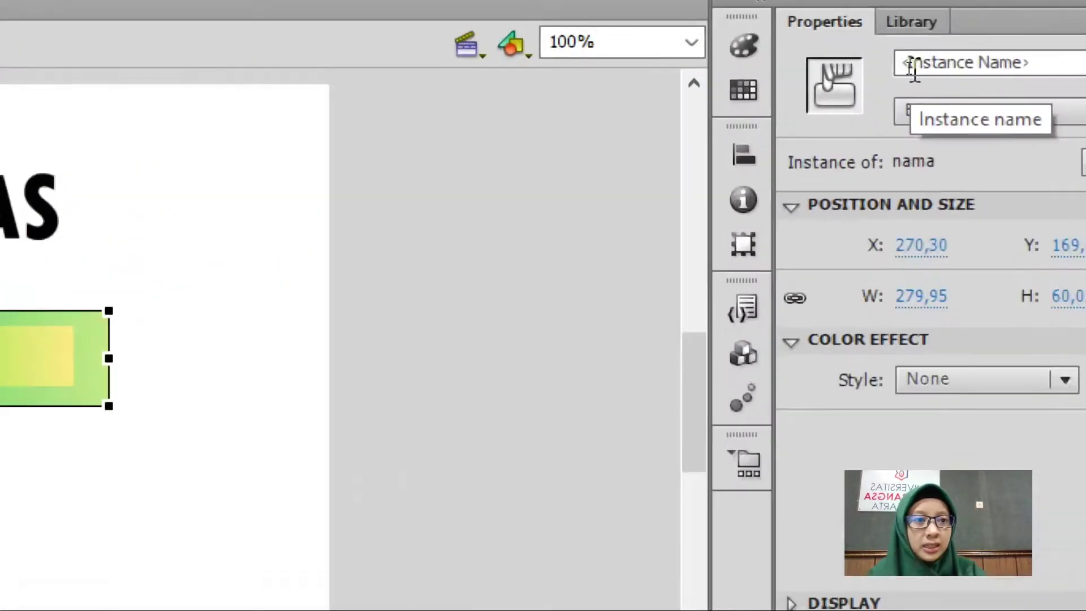
key(super+plus)
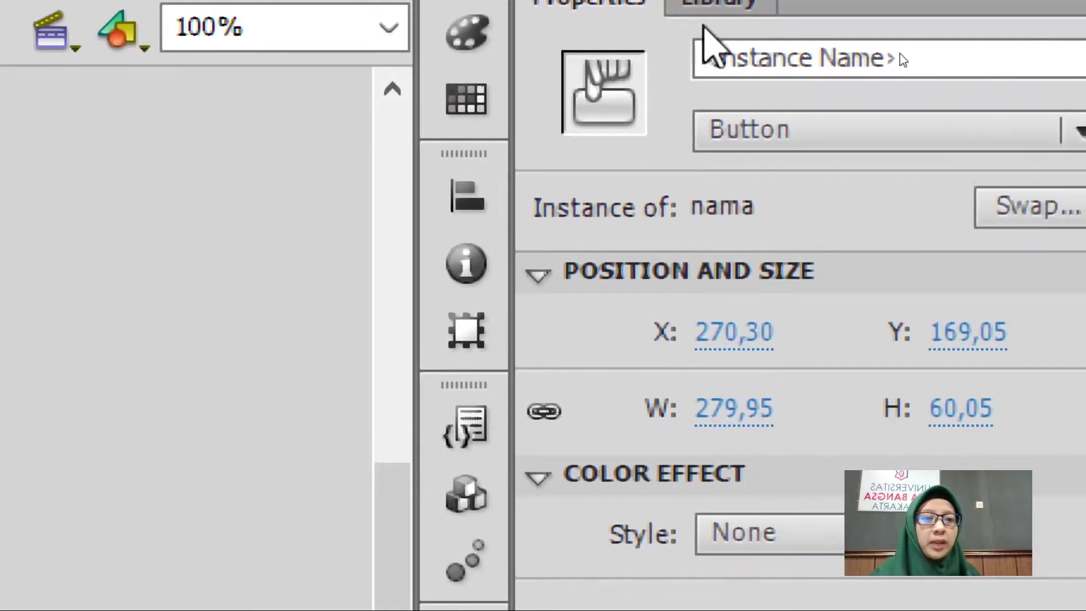
click(748, 56)
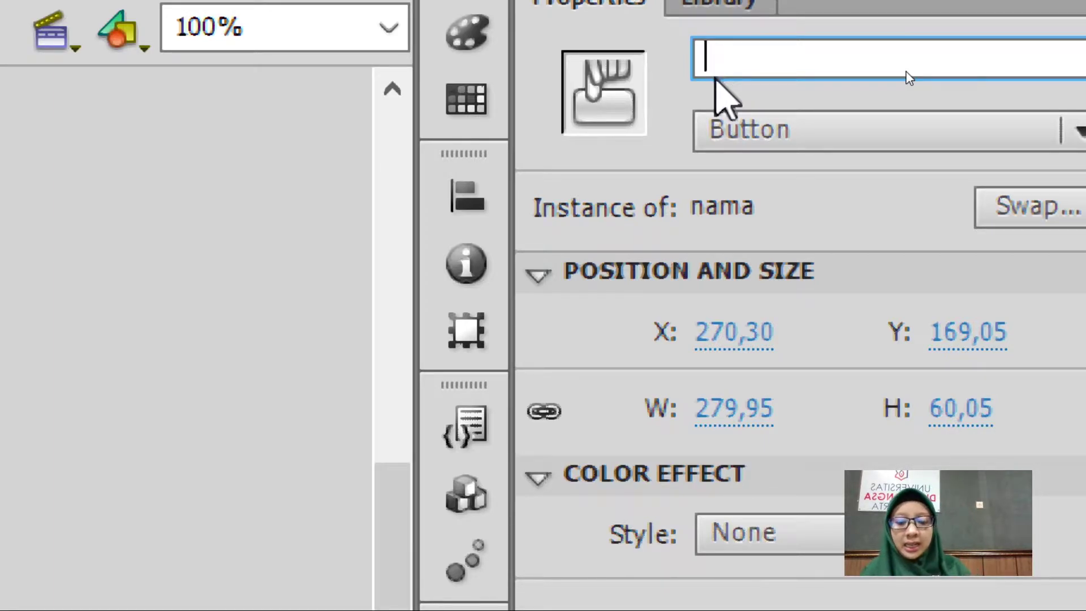
text(tb_nama1)
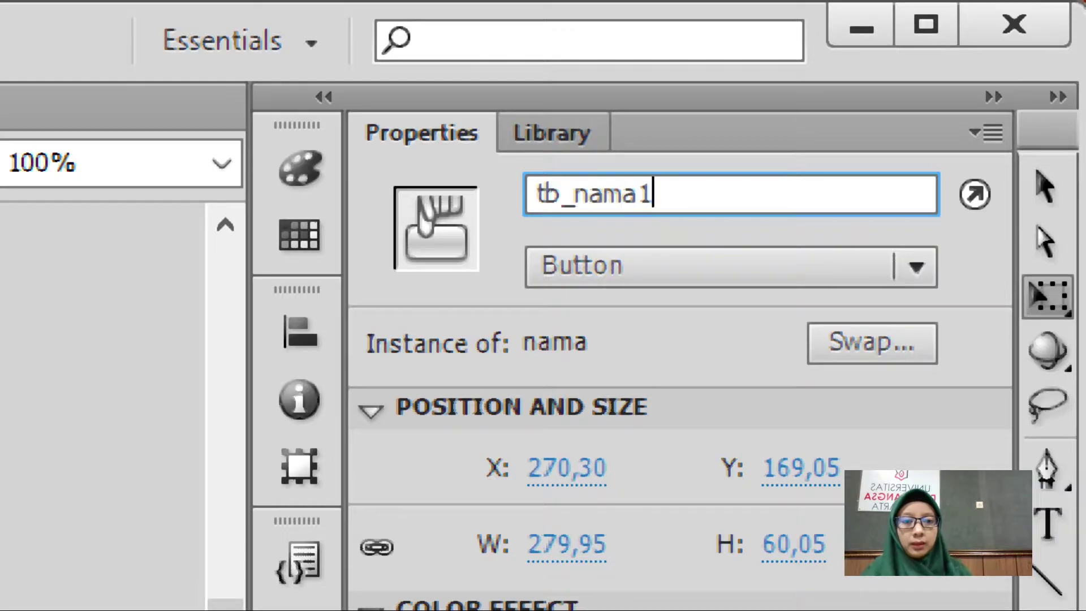
key(Return)
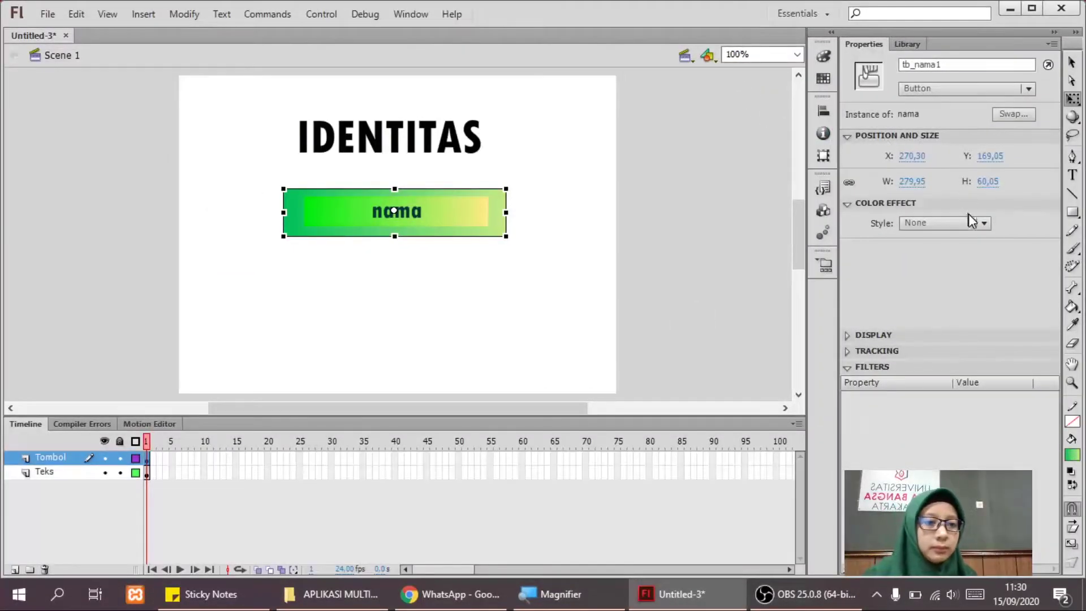
click(946, 225)
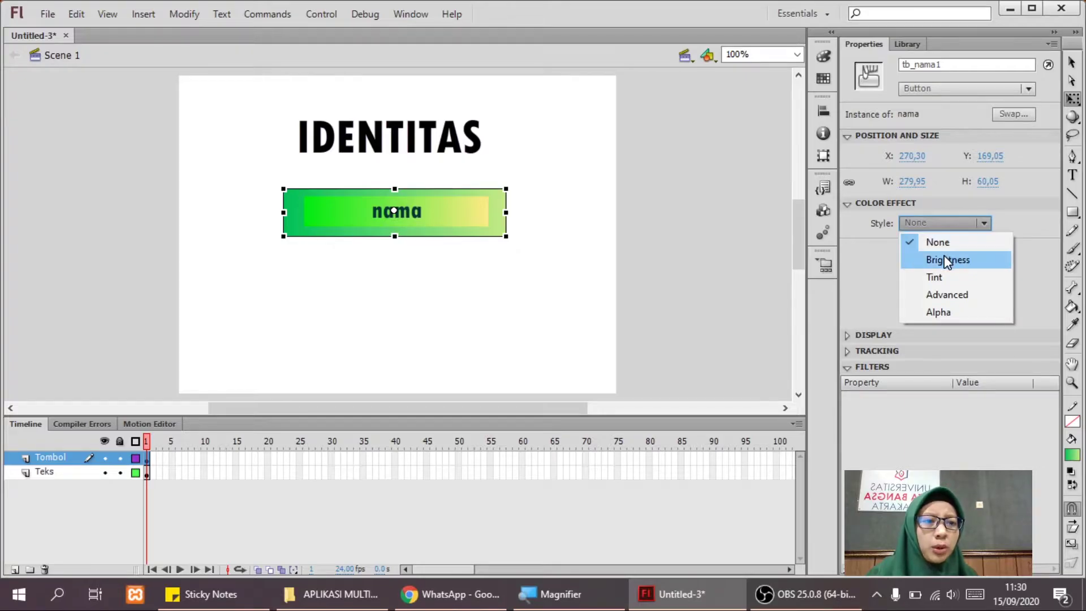
click(944, 310)
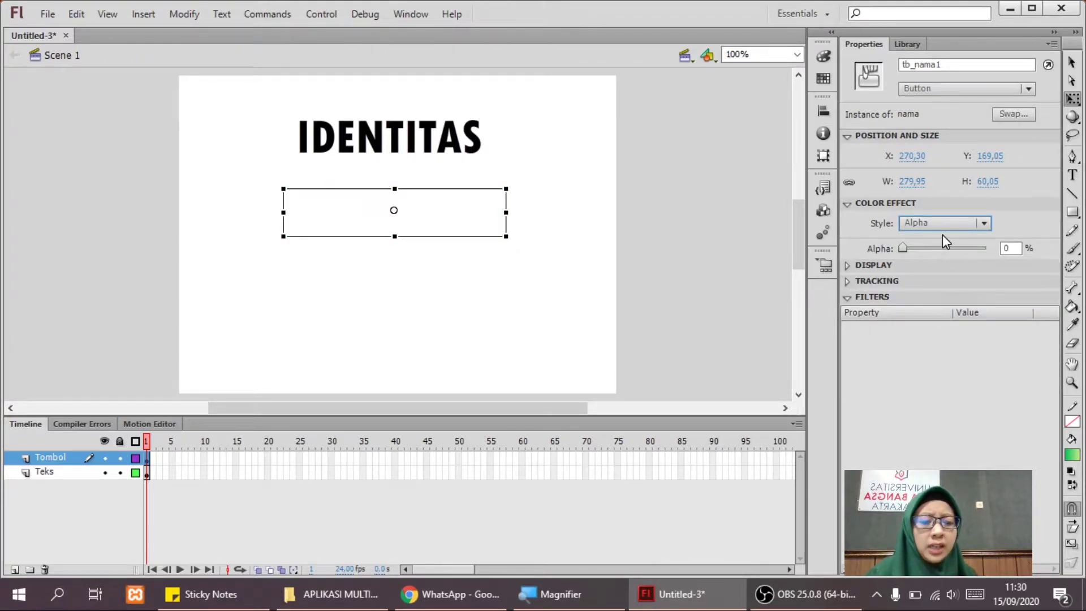
key(ctrl+z)
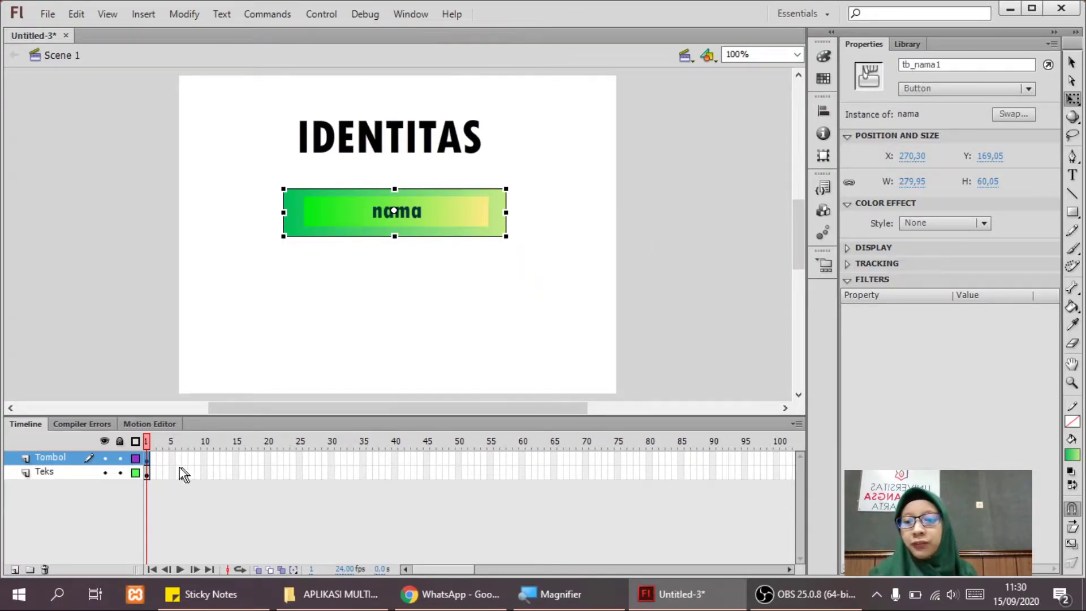
Insert a blank keyframe at Tombol frame 2 and bring up the frame menu for Teks frame 2.
click(155, 459)
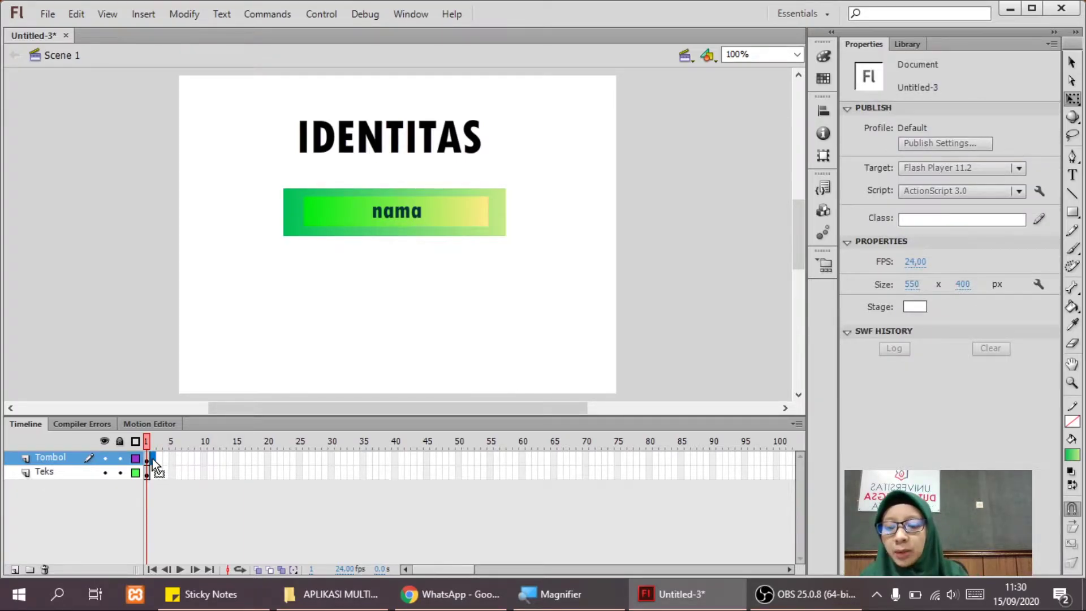
right_click(151, 458)
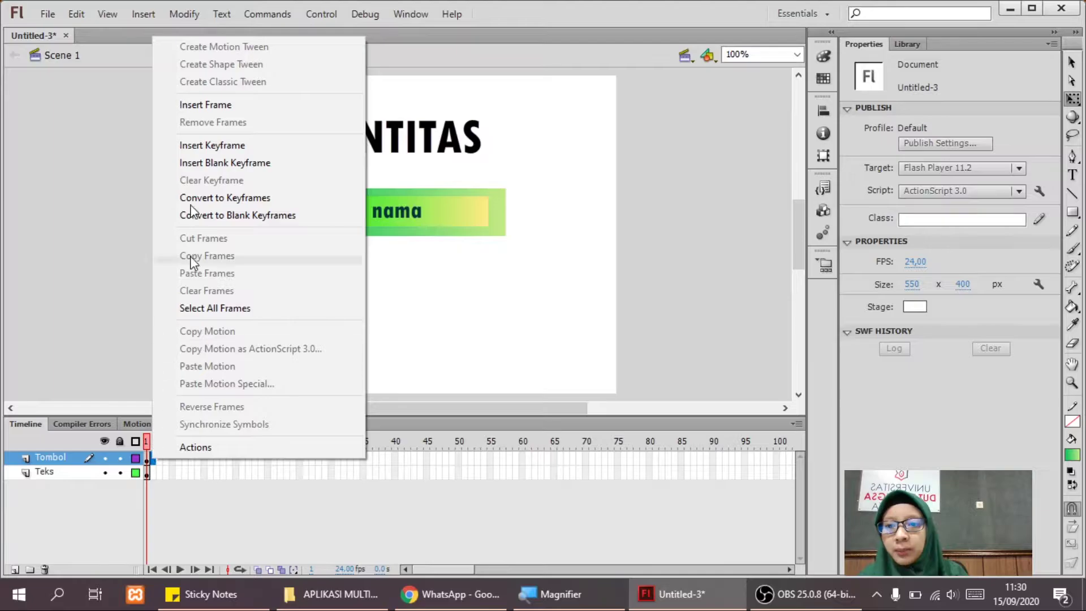
click(201, 162)
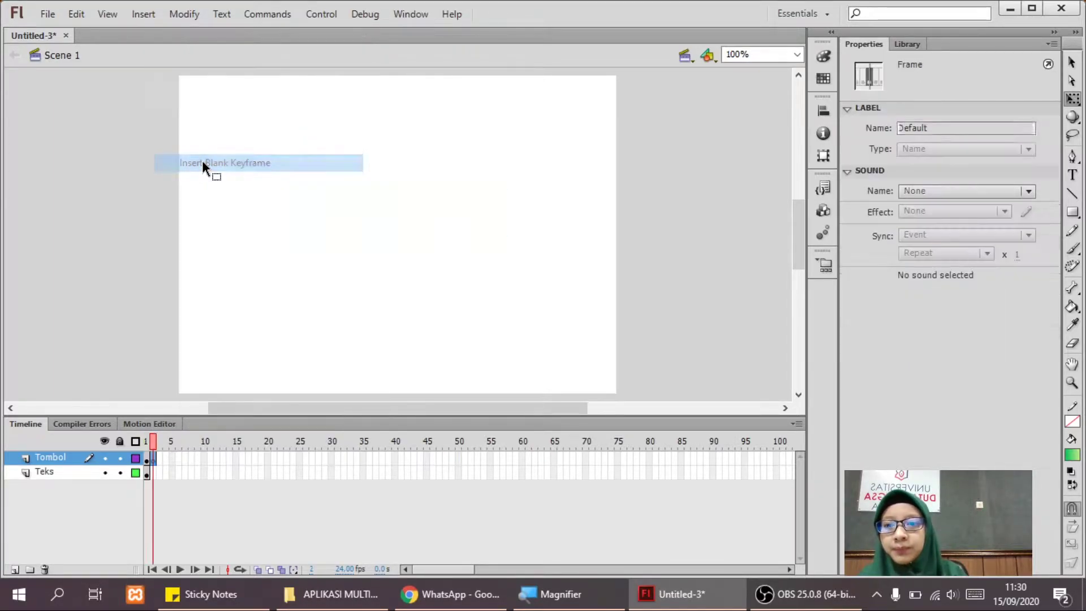
click(152, 474)
right_click(156, 474)
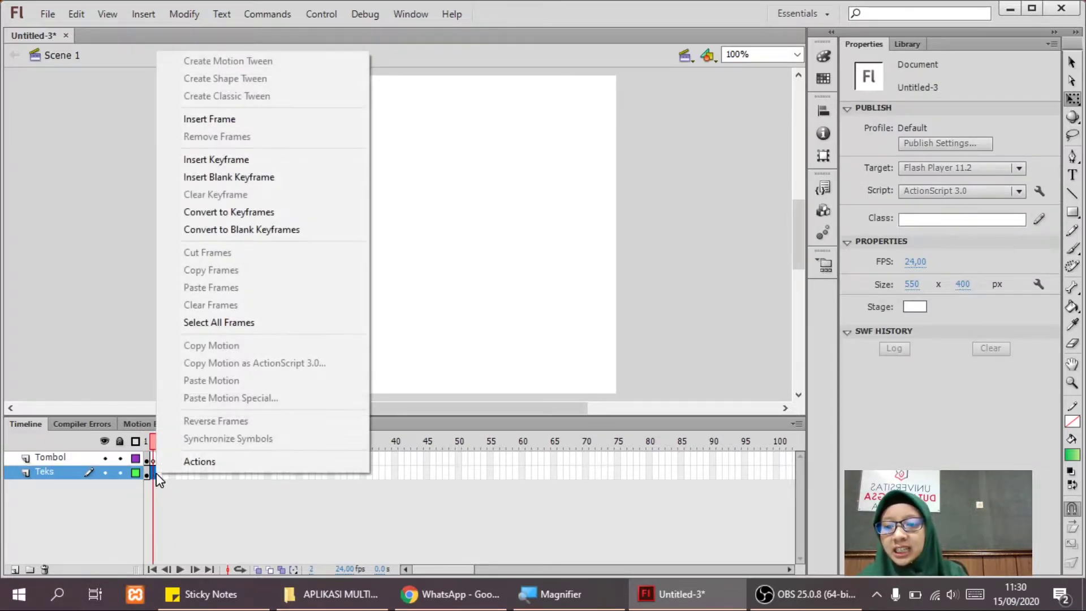
Add a keyframe at Teks frame 2 and change the IDENTITAS title to NAMA.
click(190, 161)
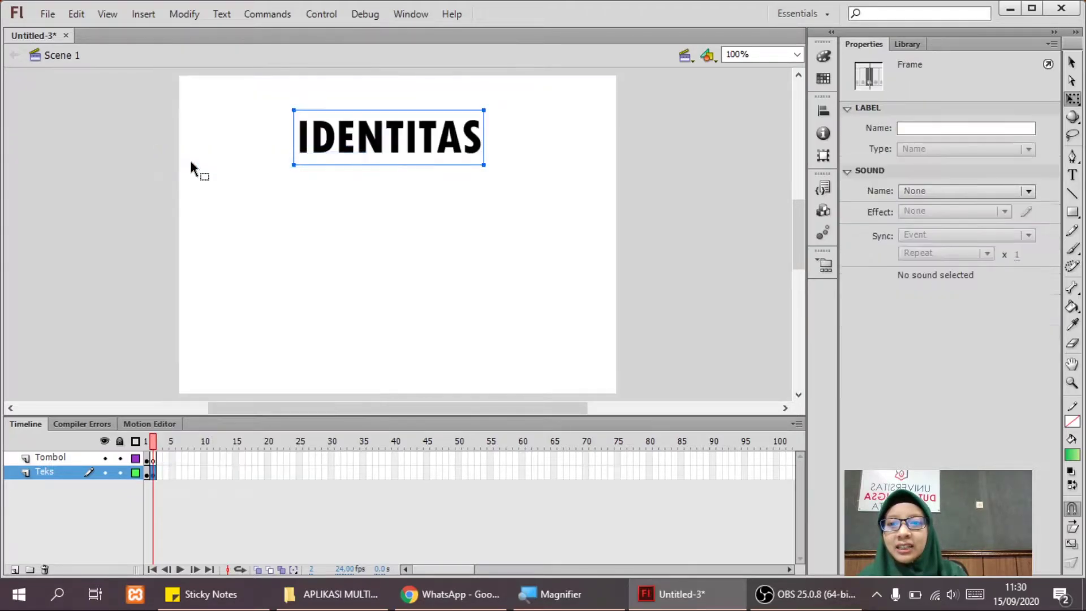
double_click(339, 144)
double_click(333, 148)
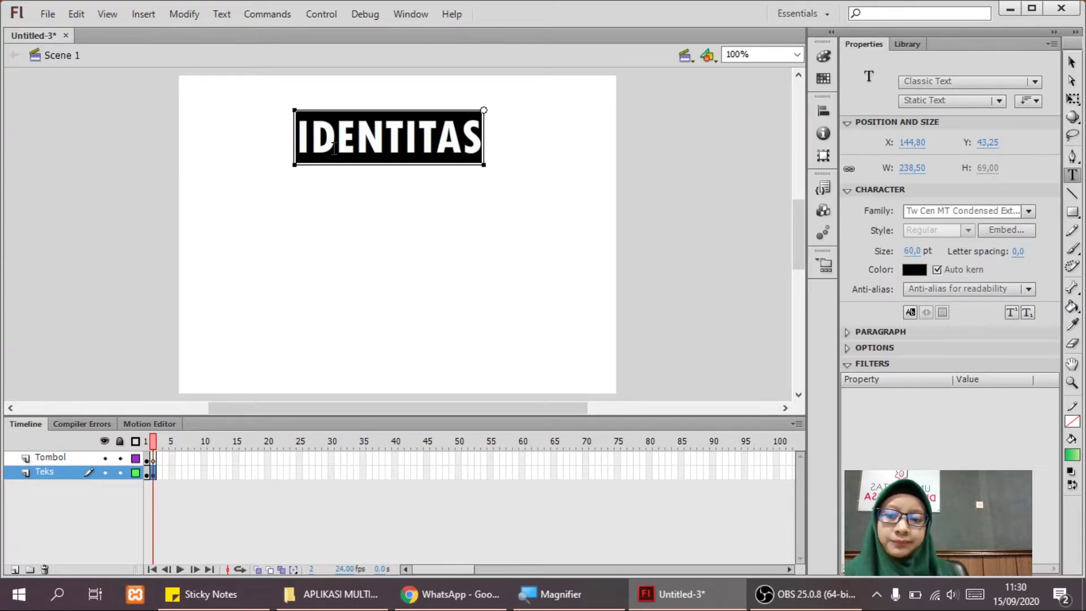
text(Nam)
key(BackSpace)
key(BackSpace)
text(ANA)
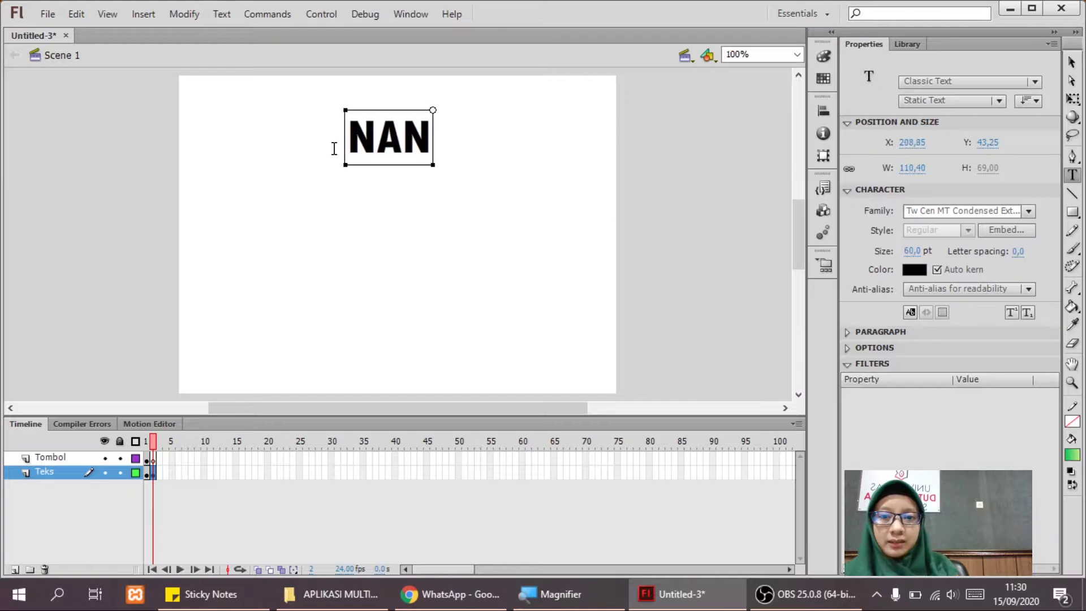
key(BackSpace)
key(BackSpace)
text(MA)
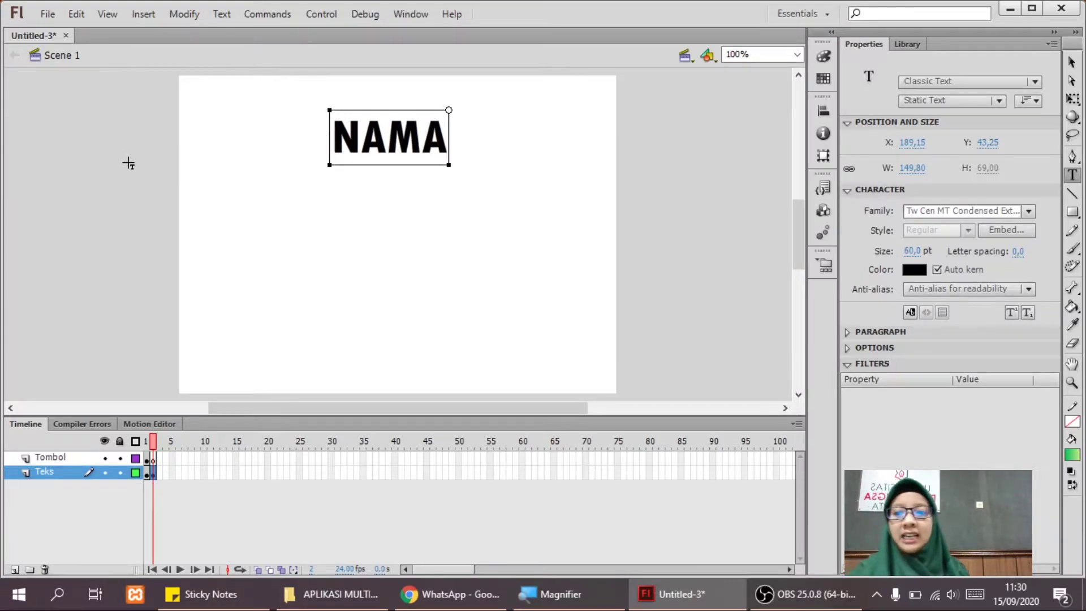
Add a text line with the person's full name below the NAMA title.
click(126, 162)
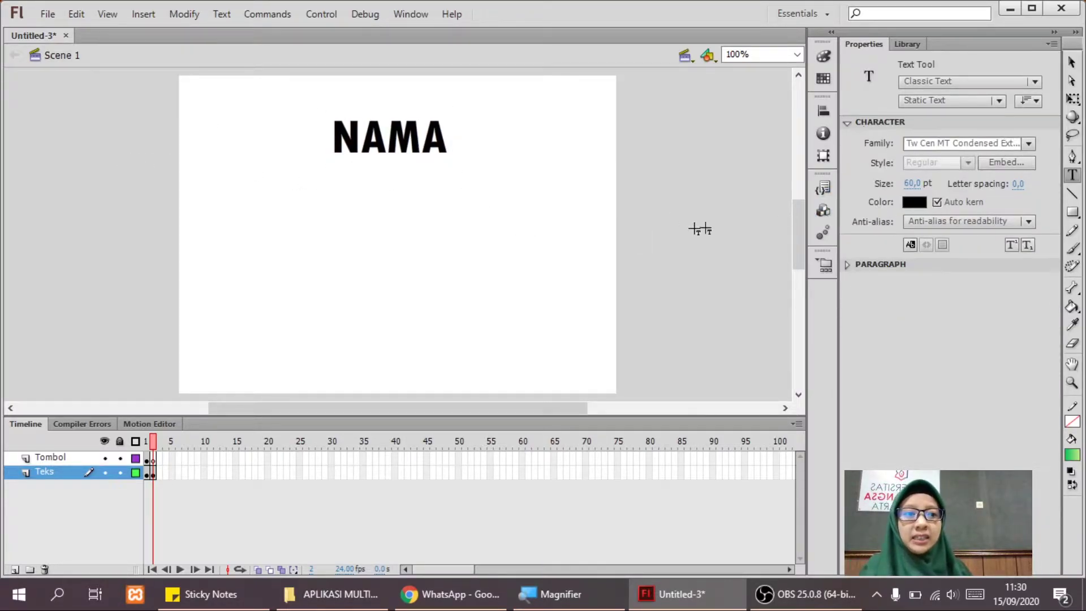
click(214, 218)
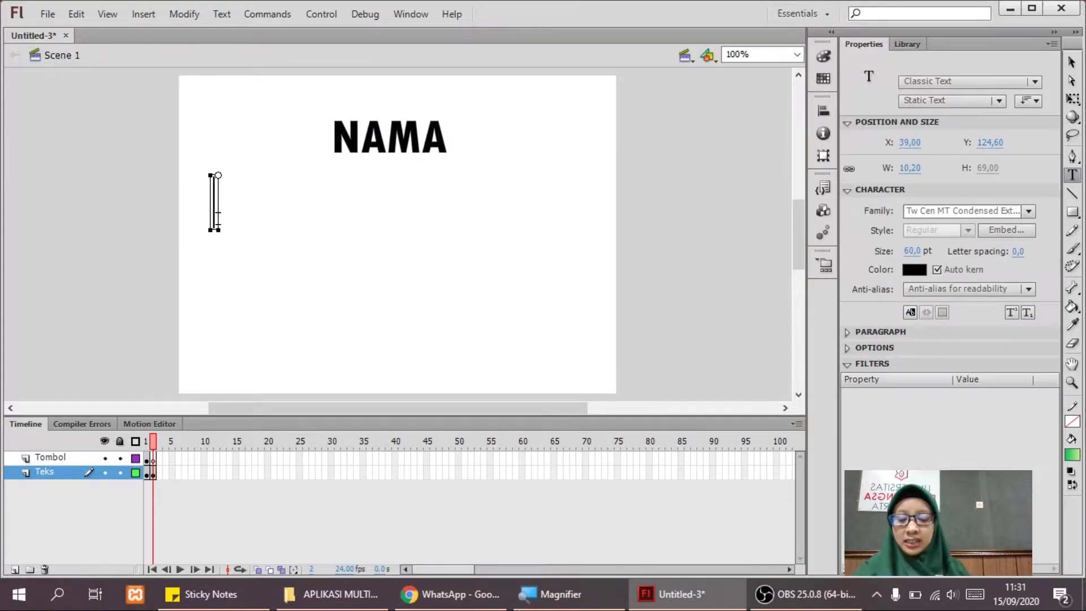
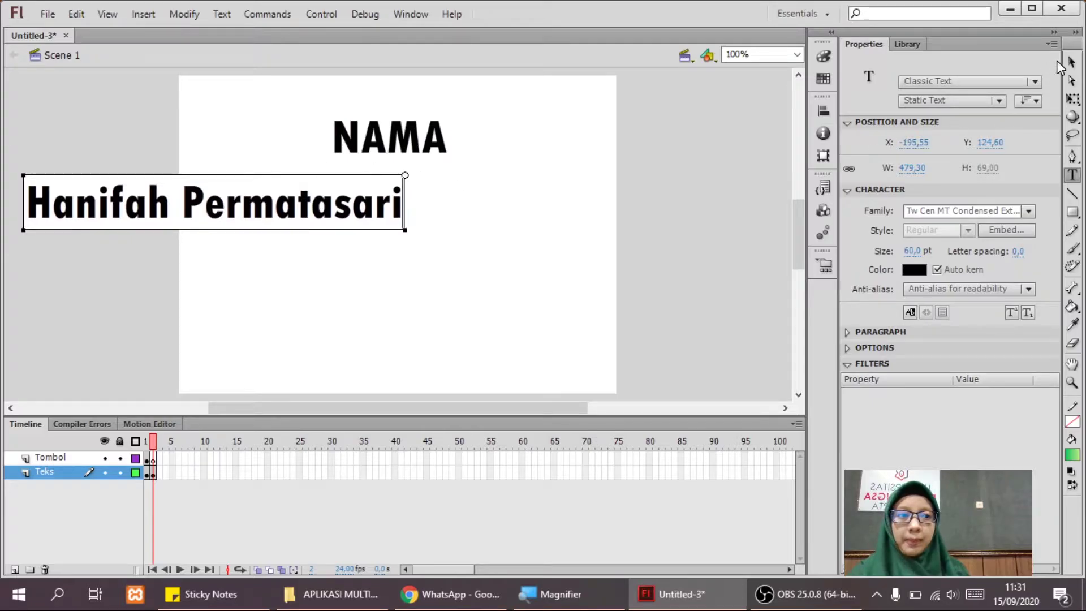
Move the name text to the centre below NAMA and colour it dark green.
click(1071, 61)
drag(329, 218, 507, 255)
click(908, 270)
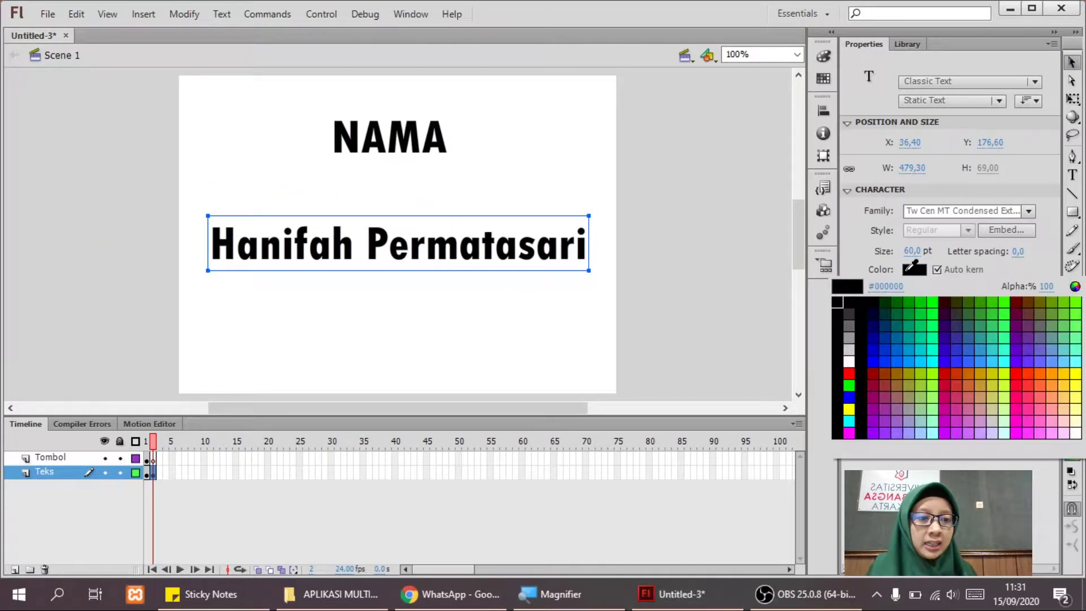
click(849, 386)
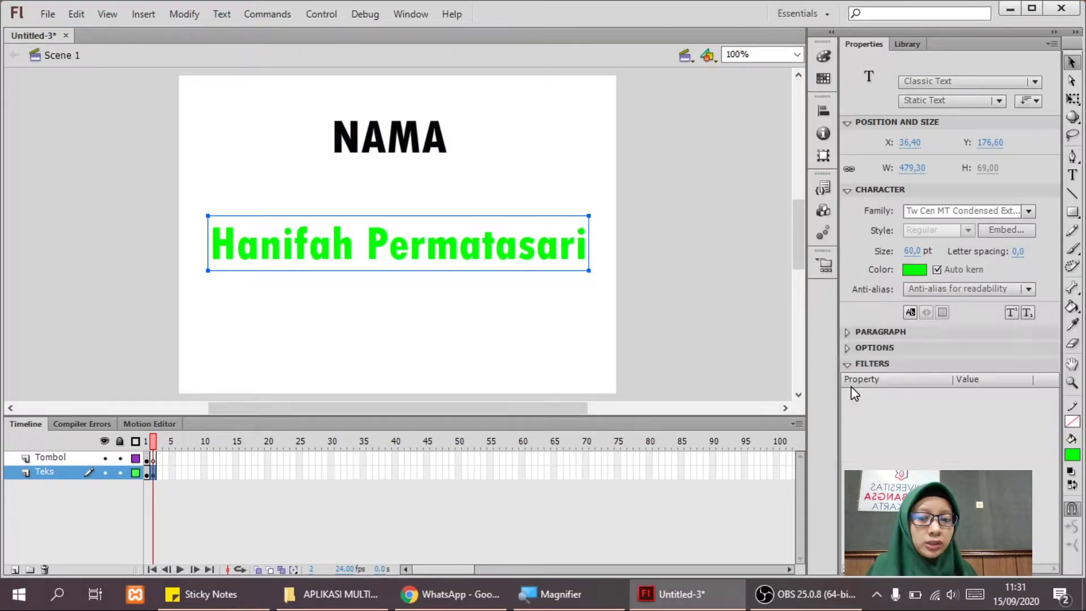
click(913, 271)
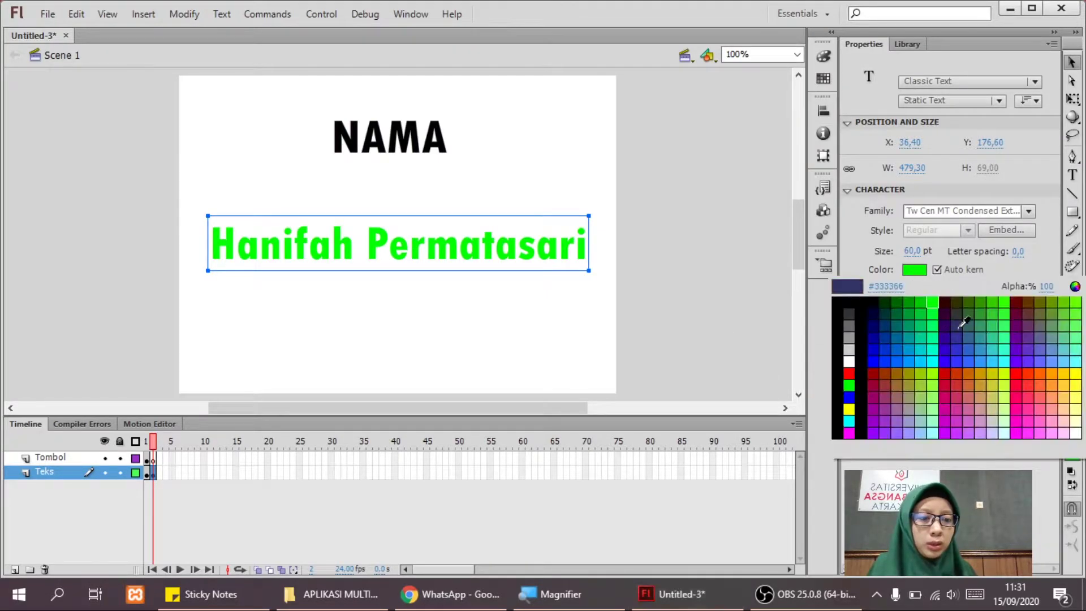
click(896, 303)
click(673, 337)
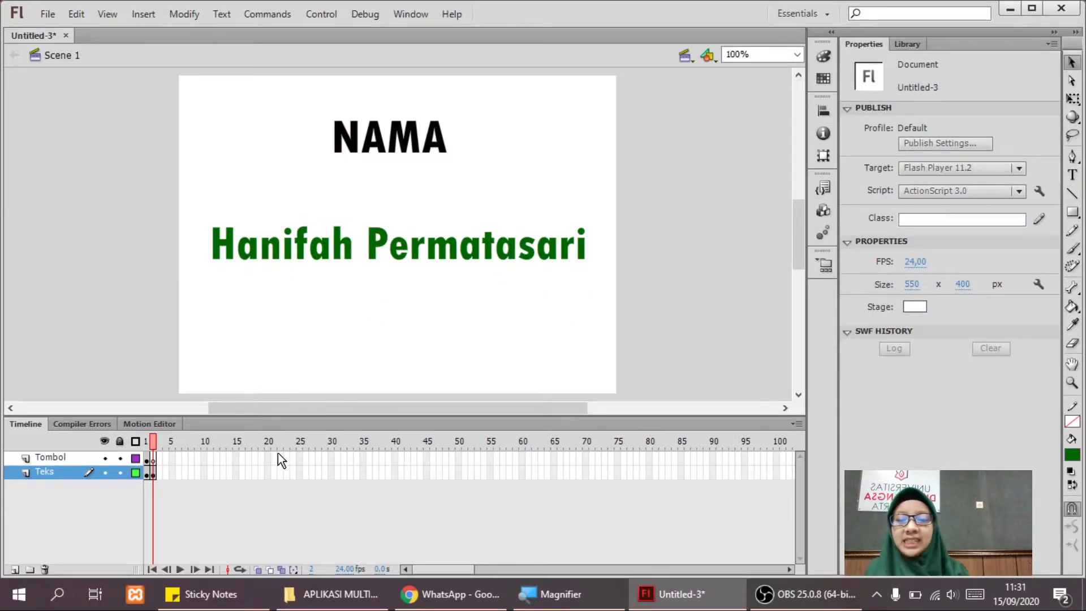
Check the NAMA page on frame 2, then return to frame 1 with the nama button selected.
click(148, 443)
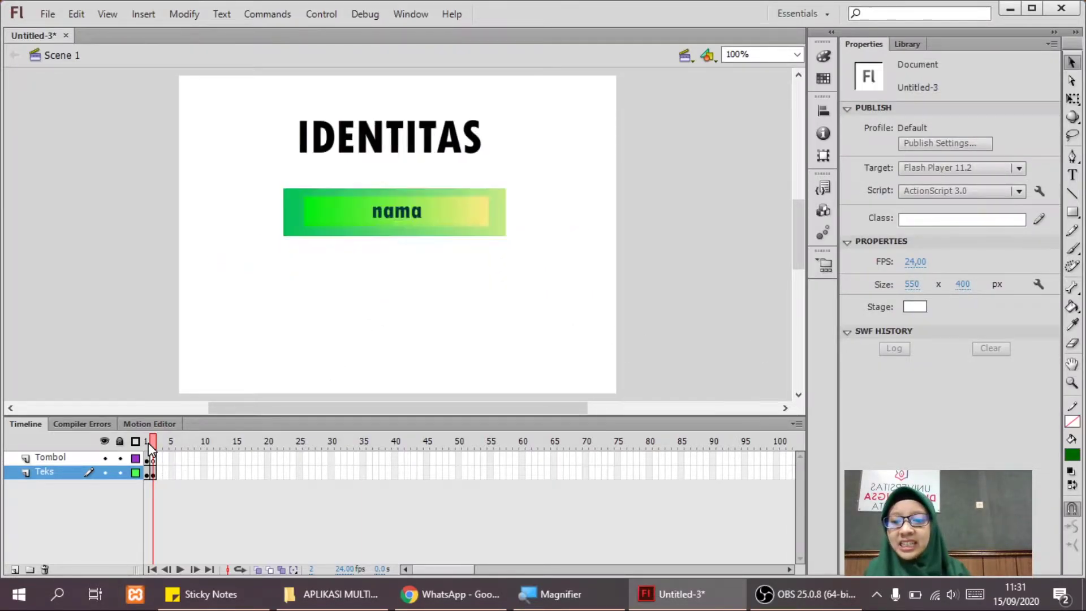
click(422, 216)
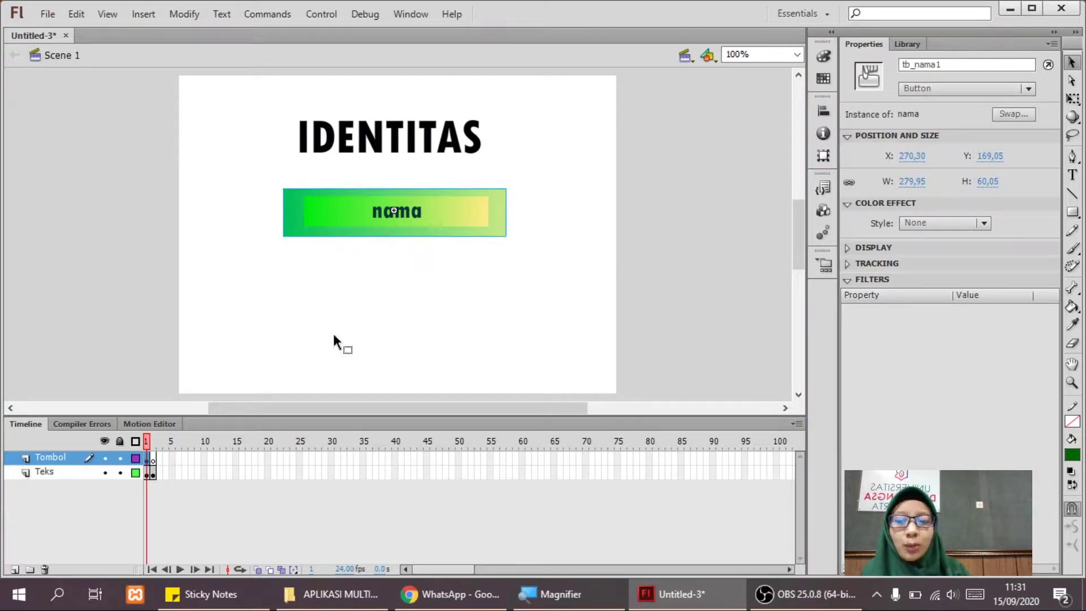
click(154, 459)
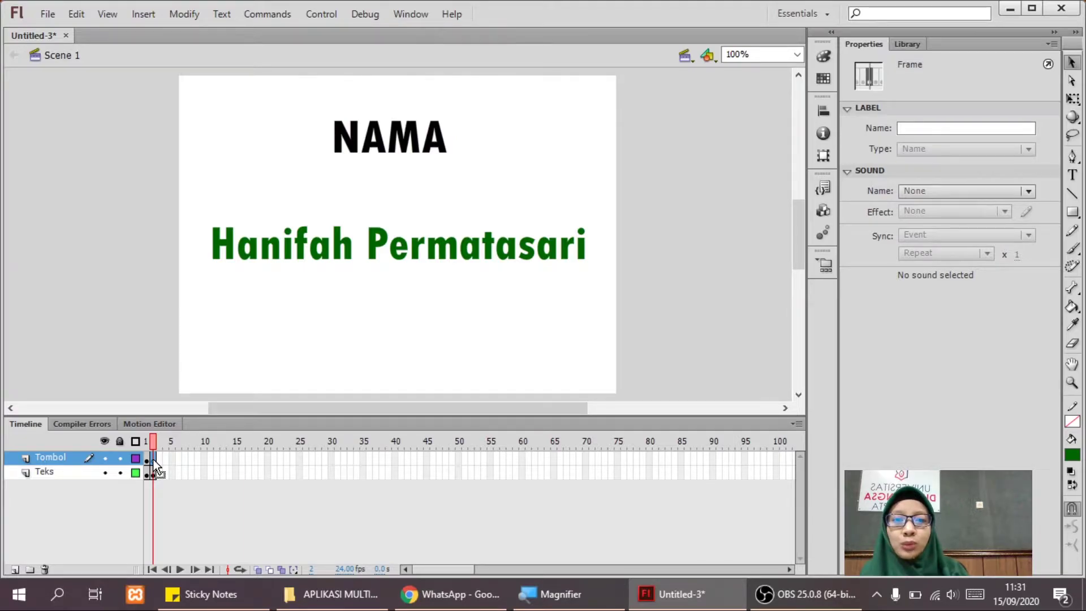
click(147, 458)
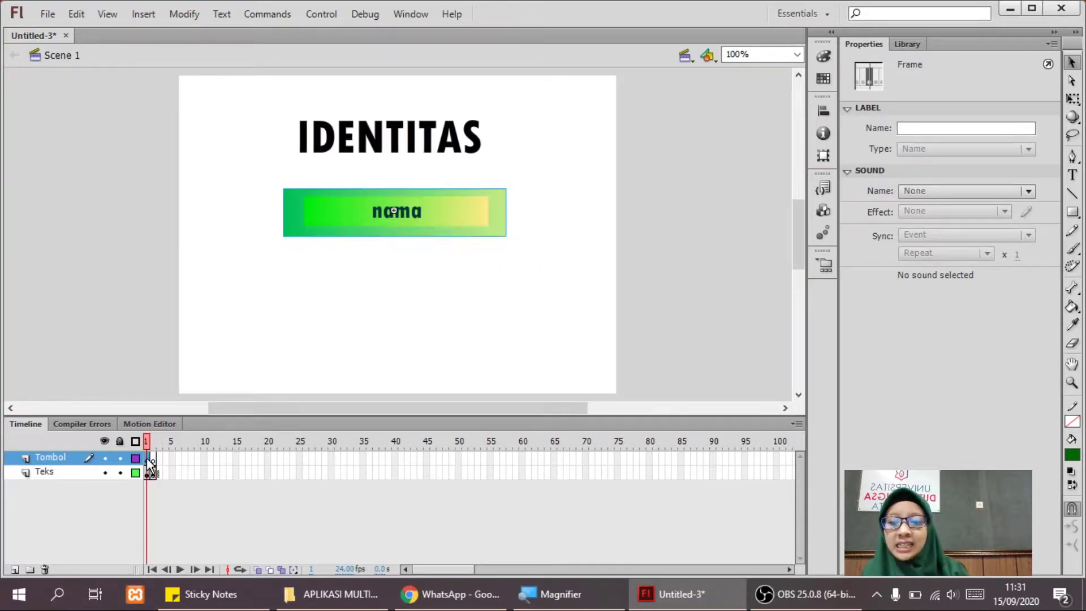
click(406, 208)
From the nama button's Actions, choose Code Snippets > Timeline Navigation > Click to Go to Frame and Stop.
right_click(406, 208)
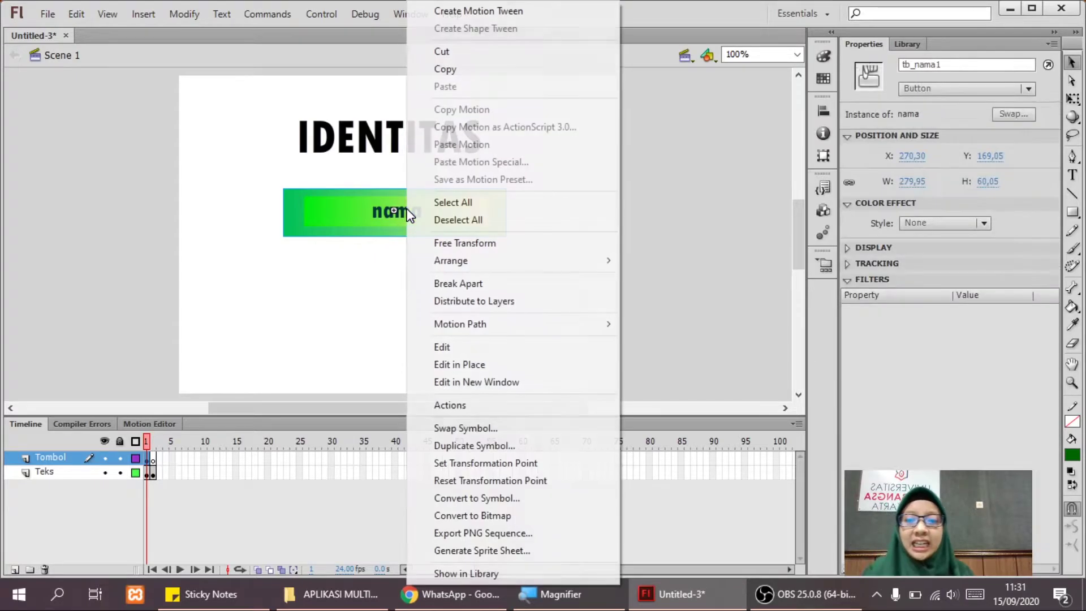
click(461, 406)
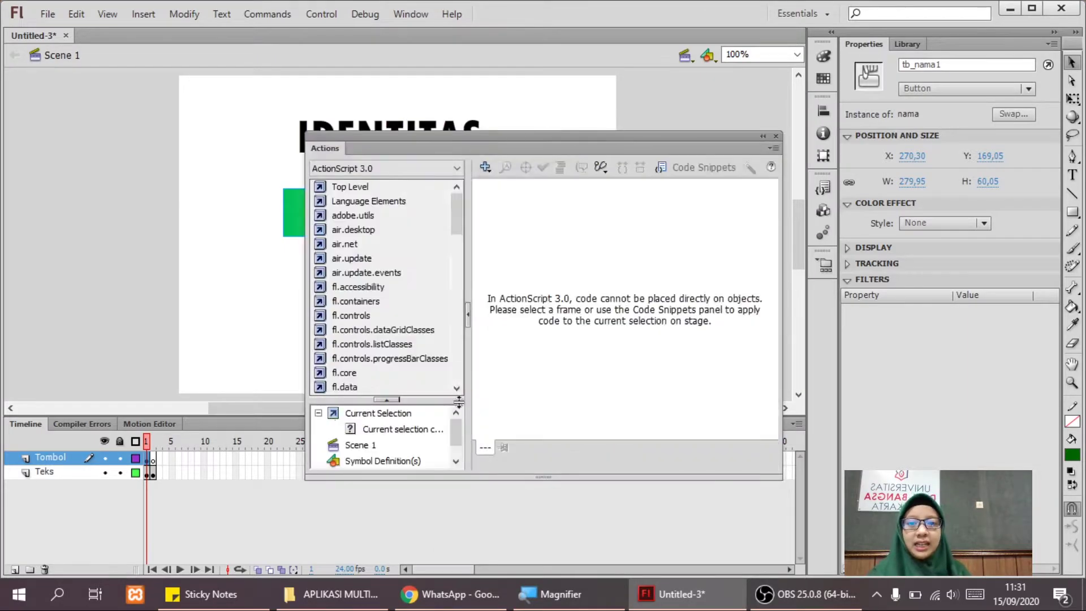
click(674, 172)
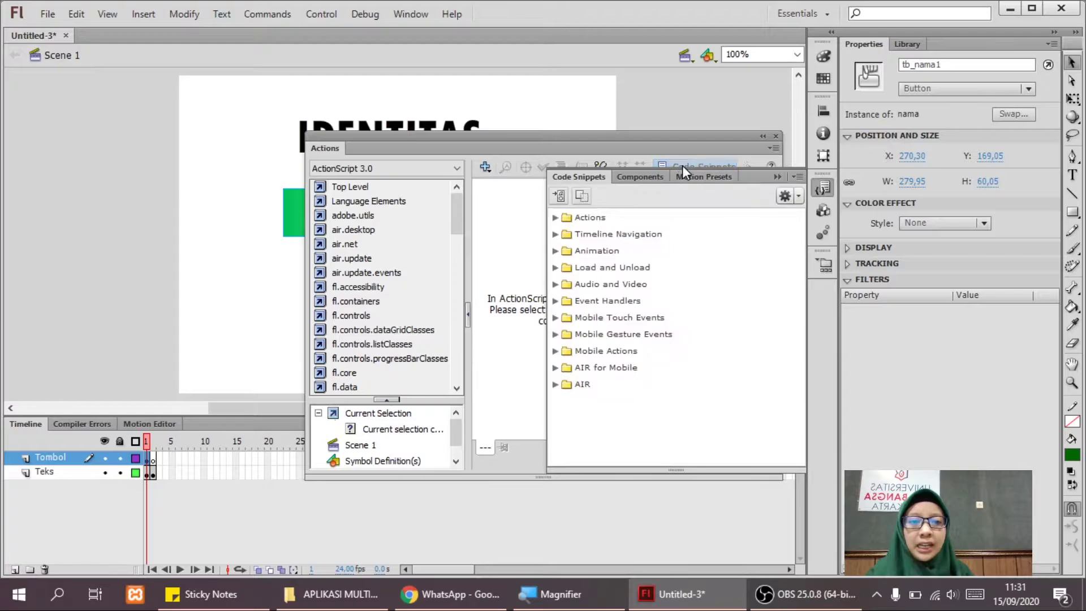
drag(731, 184, 732, 212)
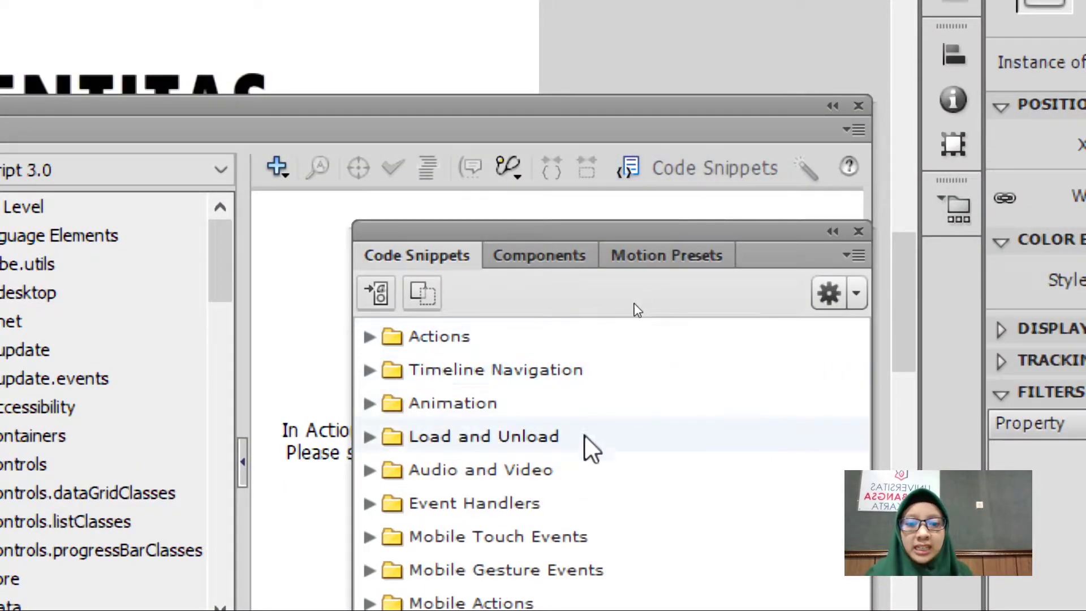
click(369, 370)
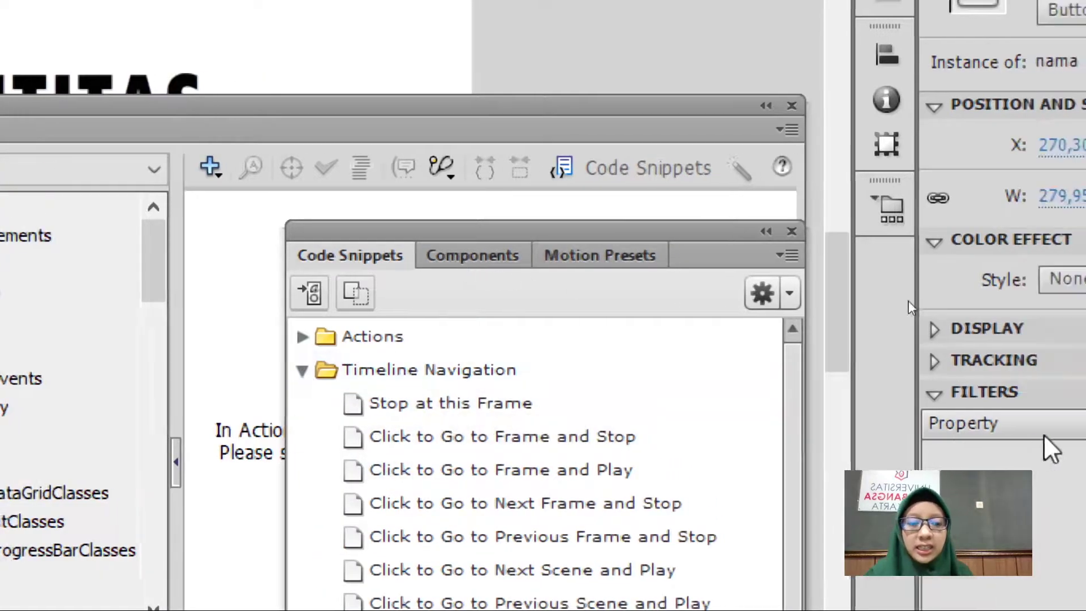
scroll(792, 388, down, 1)
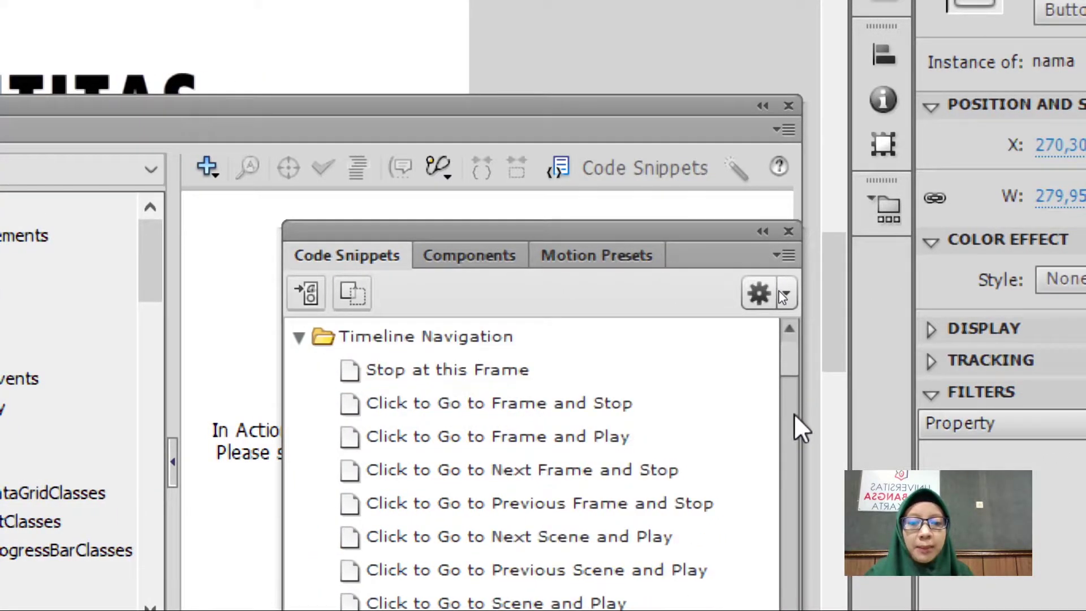
click(481, 402)
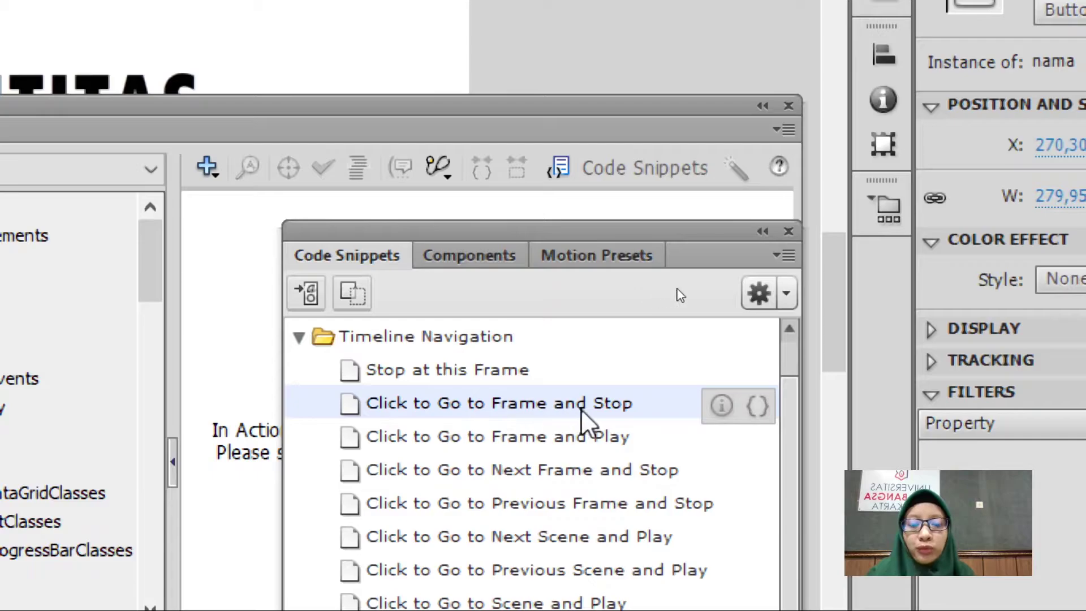
Change the snippet to gotoAndStop(2) and insert it into the button's Actions script.
click(756, 405)
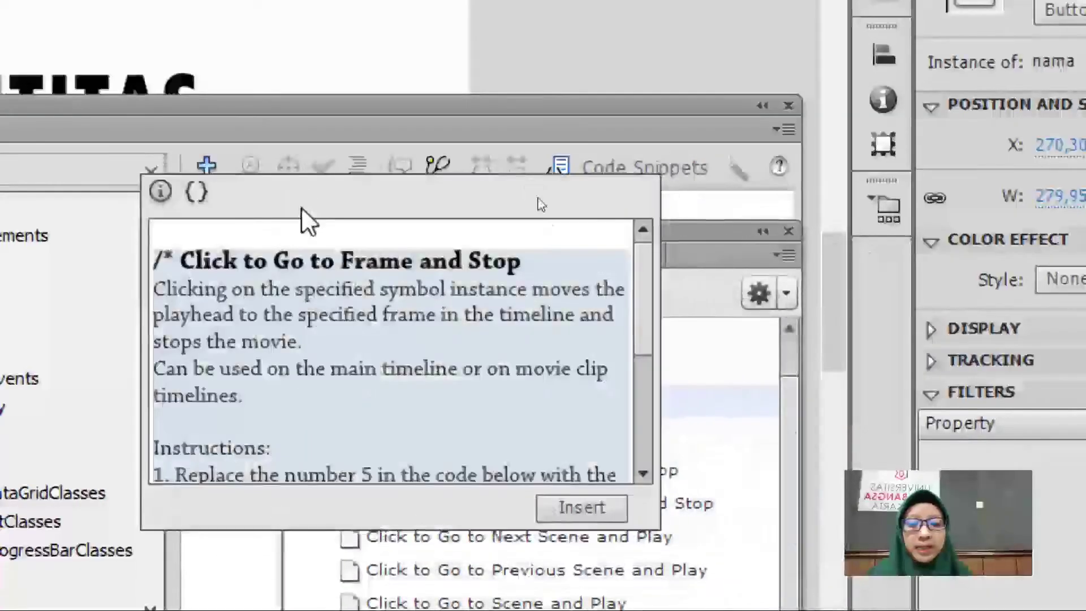
drag(644, 320, 638, 443)
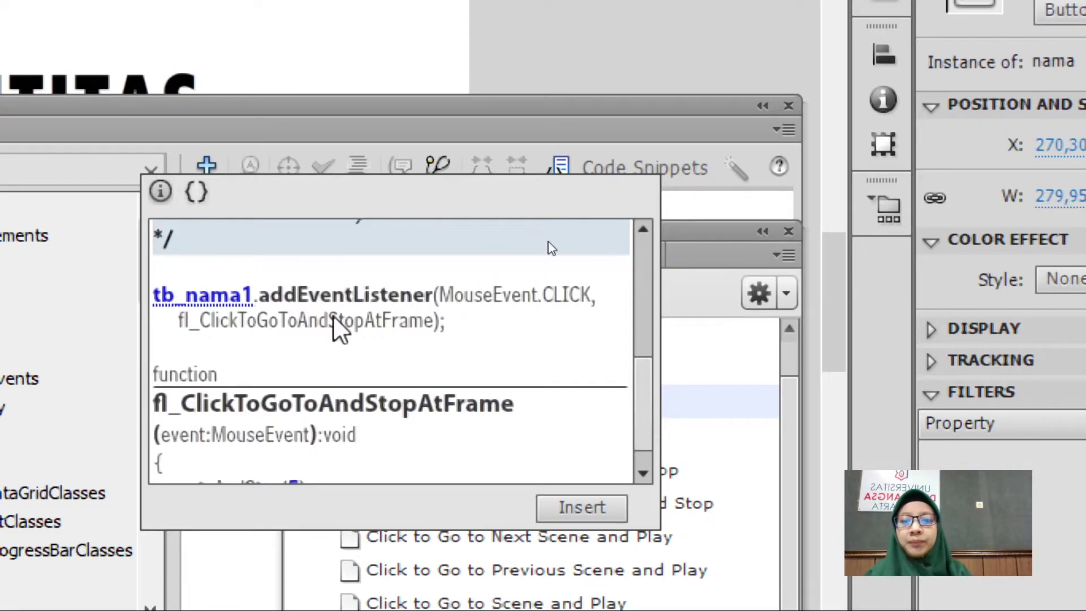
scroll(334, 318, down, 2)
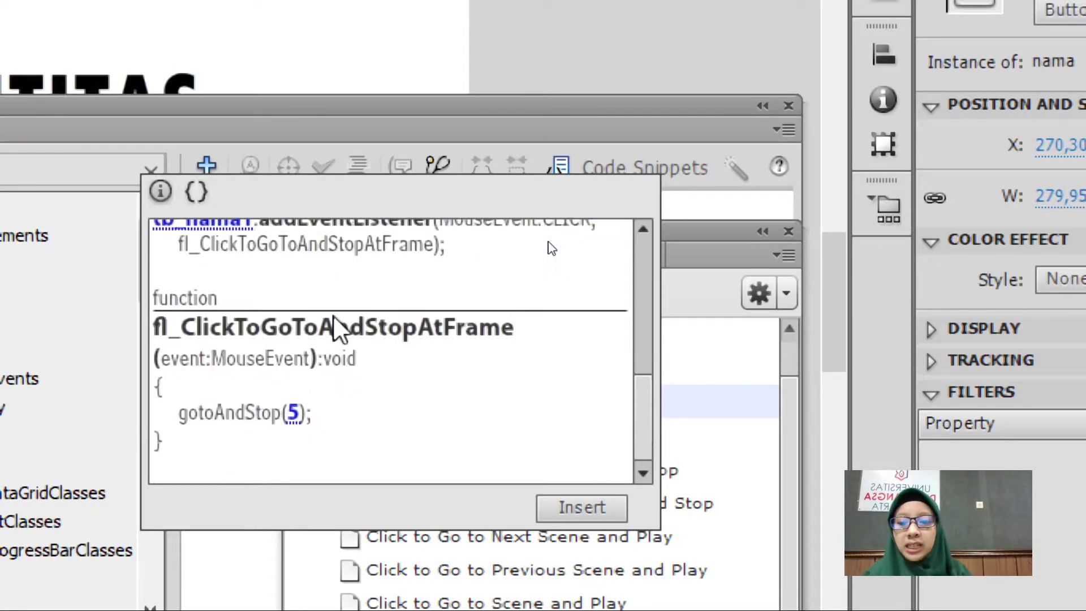
double_click(293, 414)
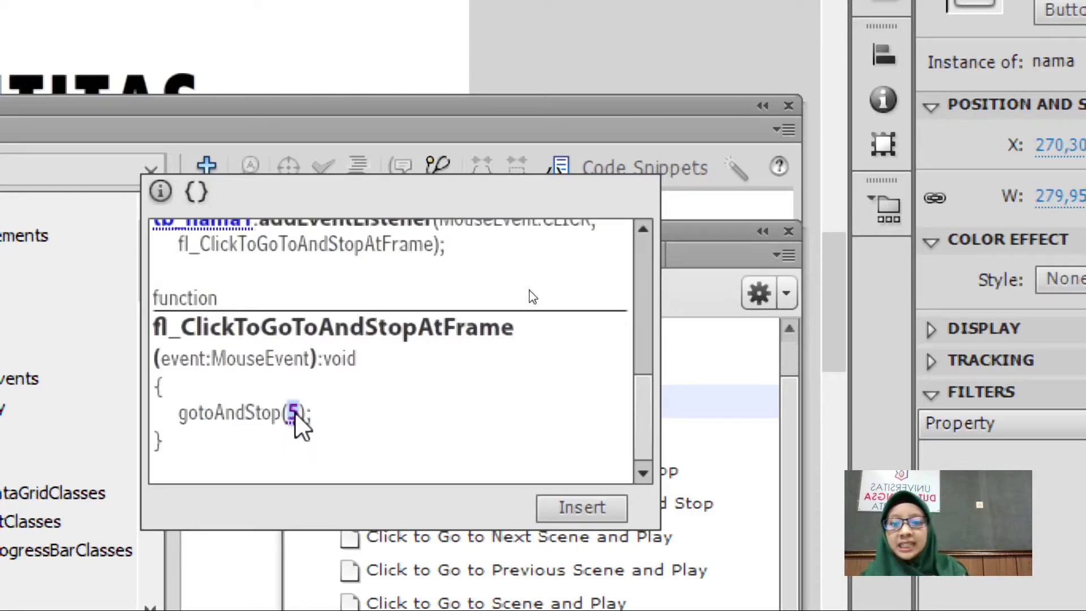
text(2)
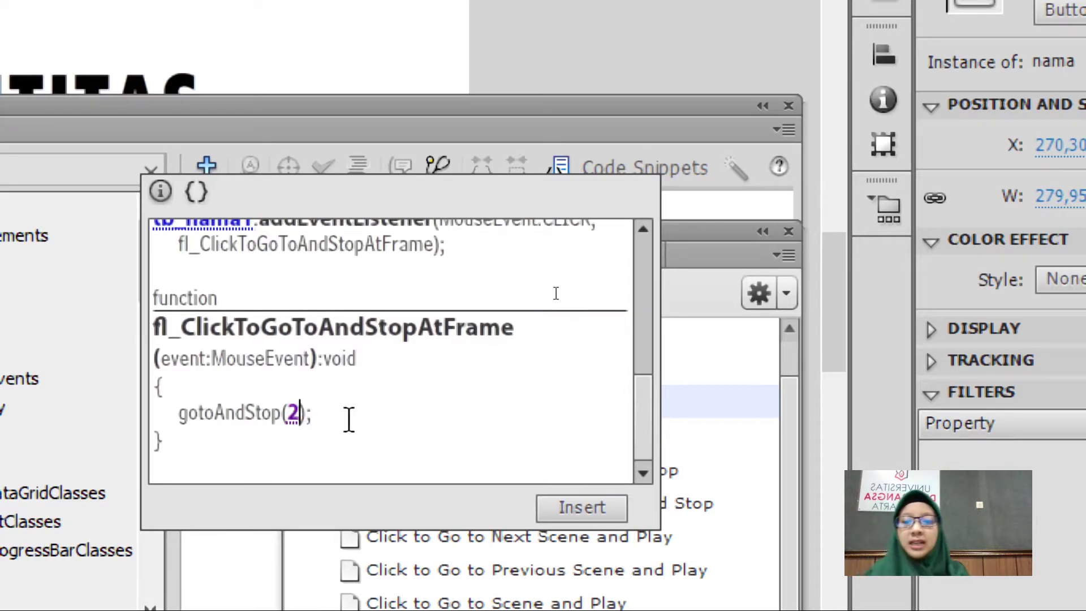
click(601, 510)
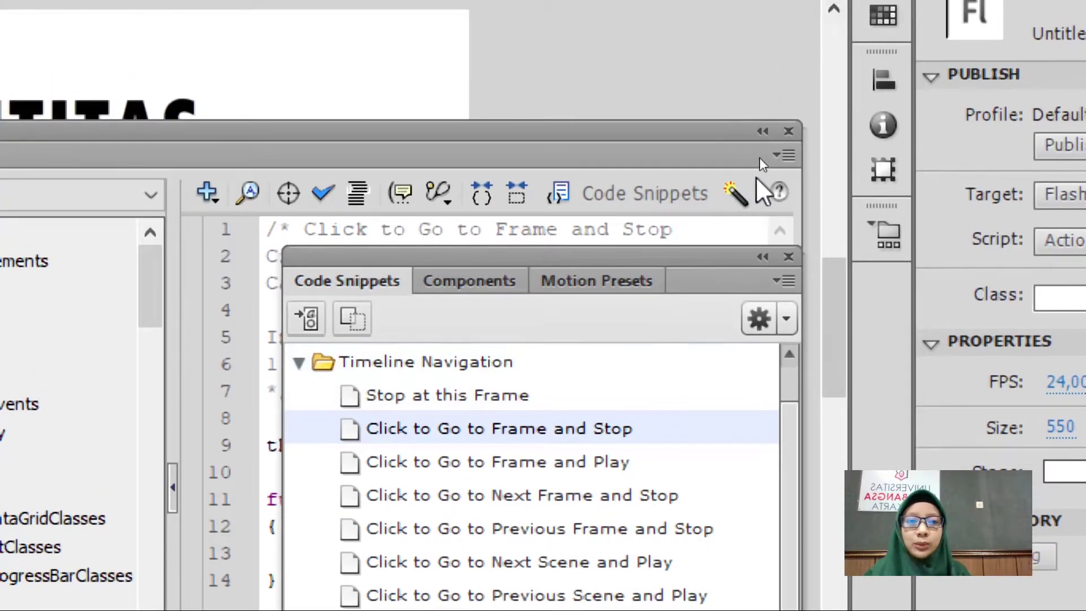
Collapse the Actions panel and select frame 1 of the Actions layer at 100% zoom.
click(762, 132)
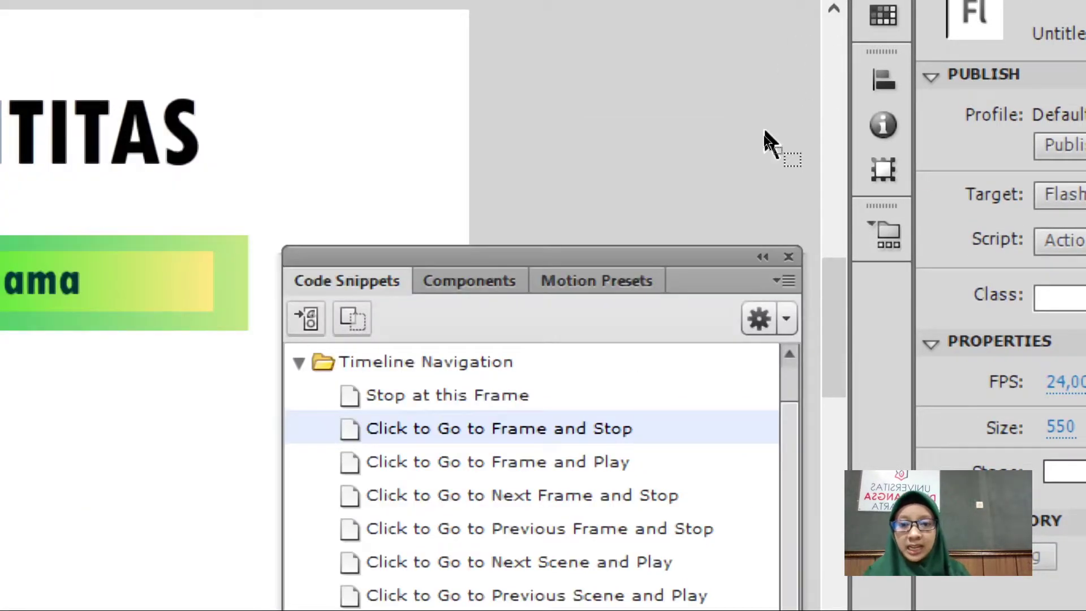
key(ctrl+minus)
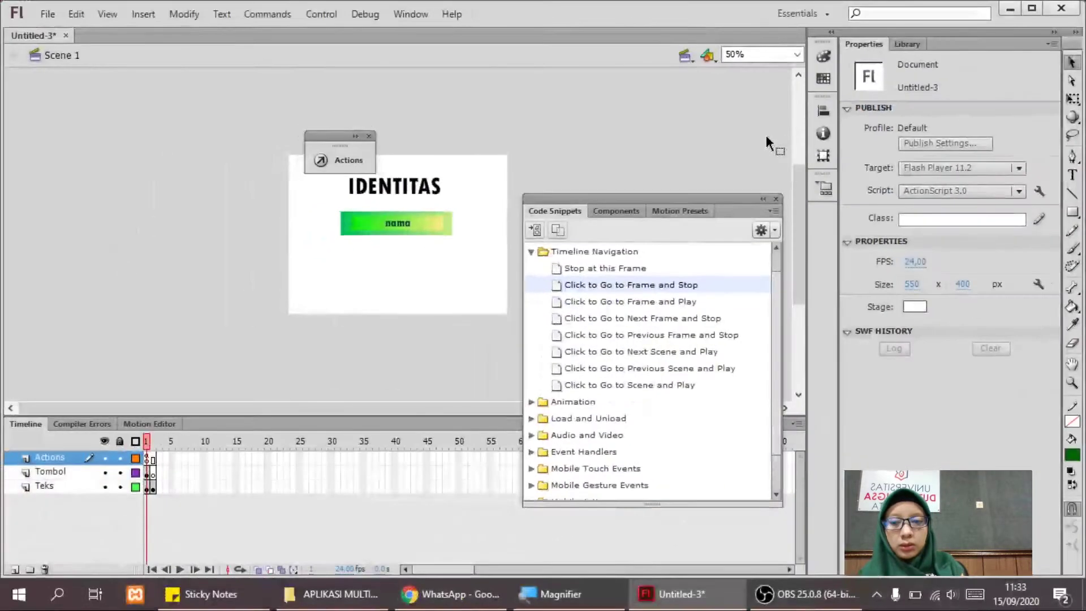
key(ctrl+equal)
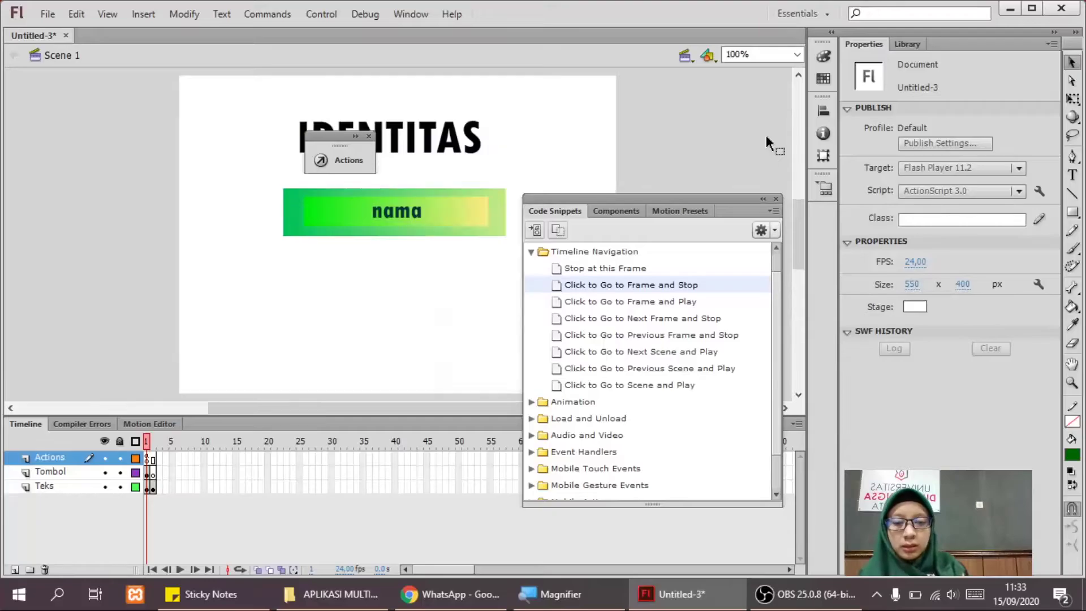
click(148, 461)
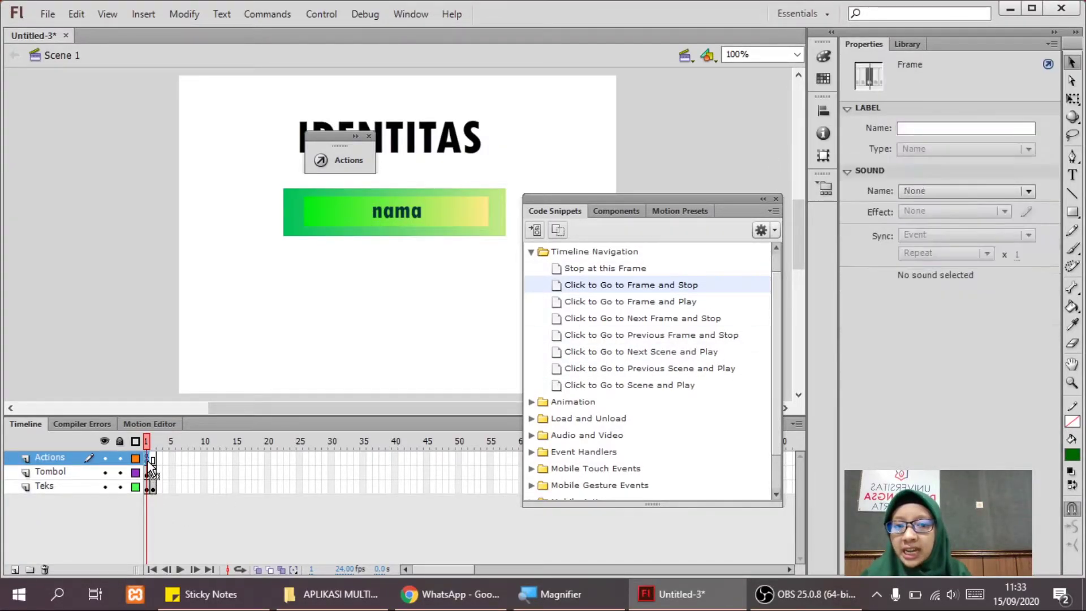
Close the Code Snippets panel and view frame 2 showing the name text.
click(776, 199)
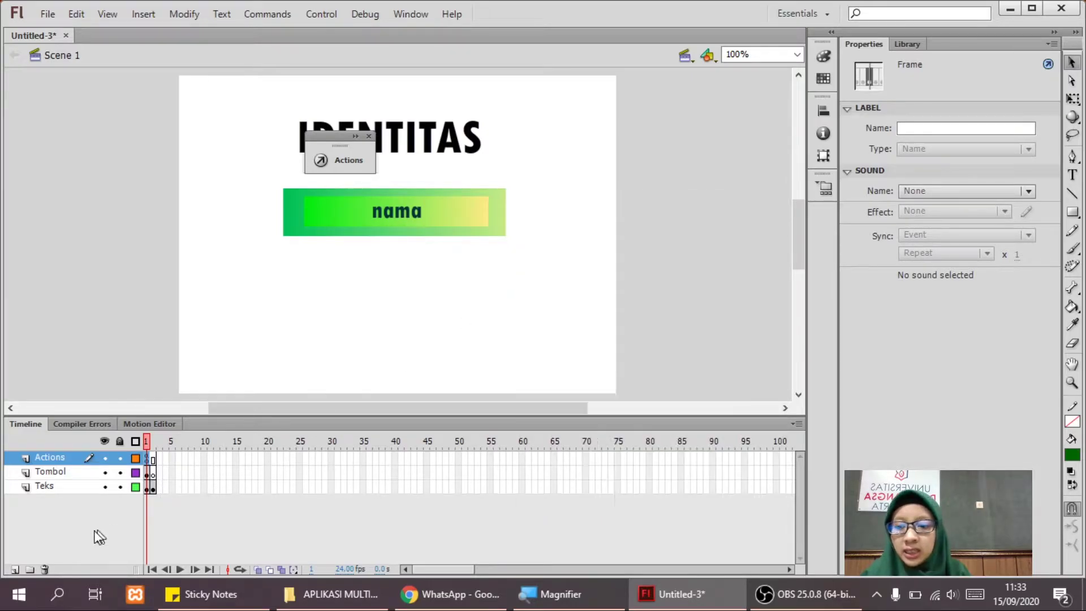
key(ctrl+equal)
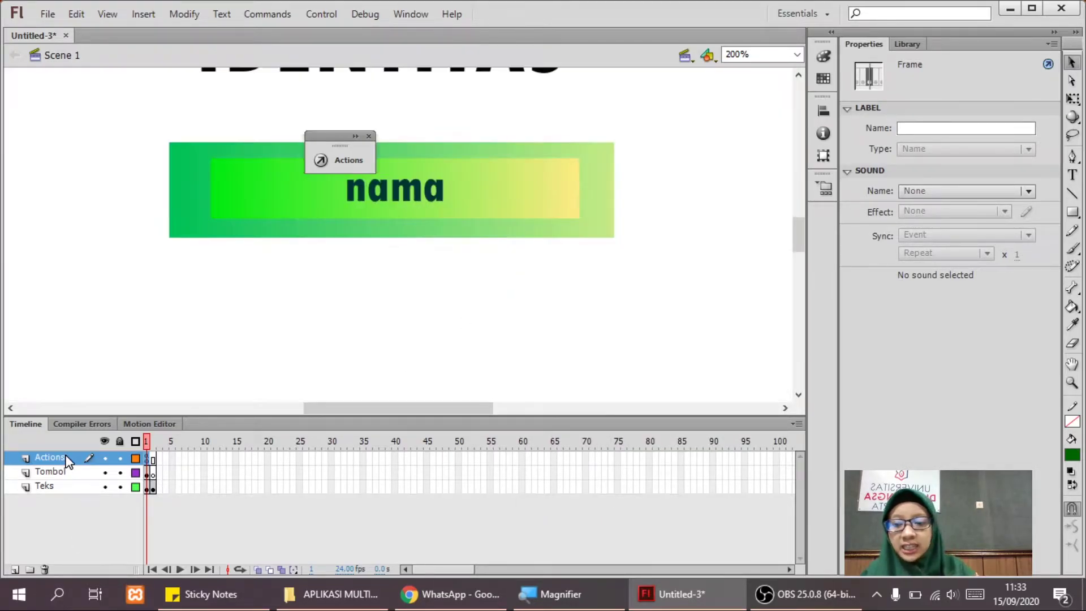
key(ctrl+minus)
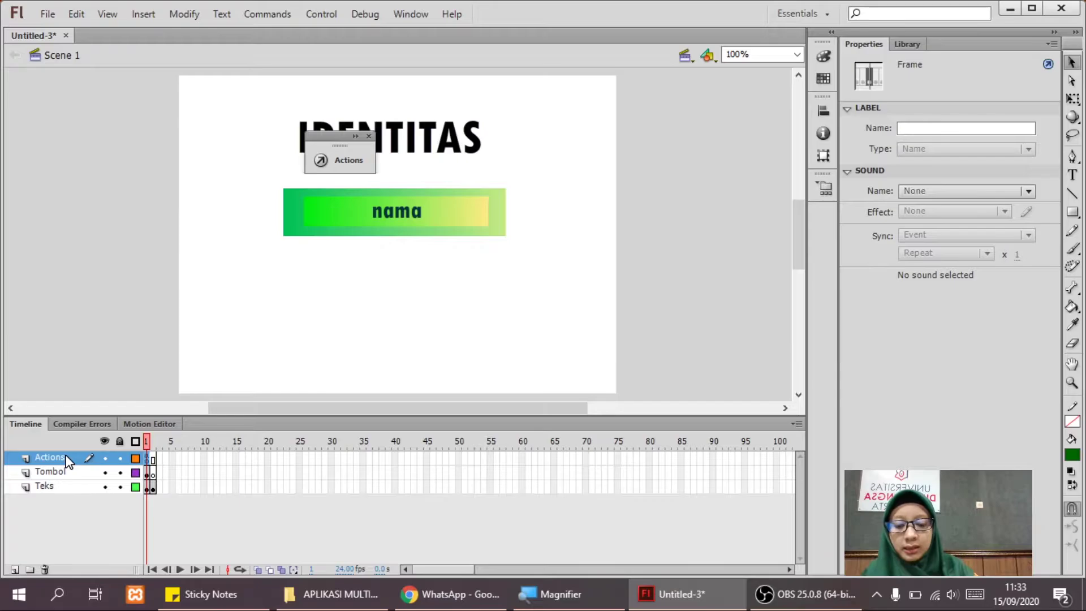
key(super+plus)
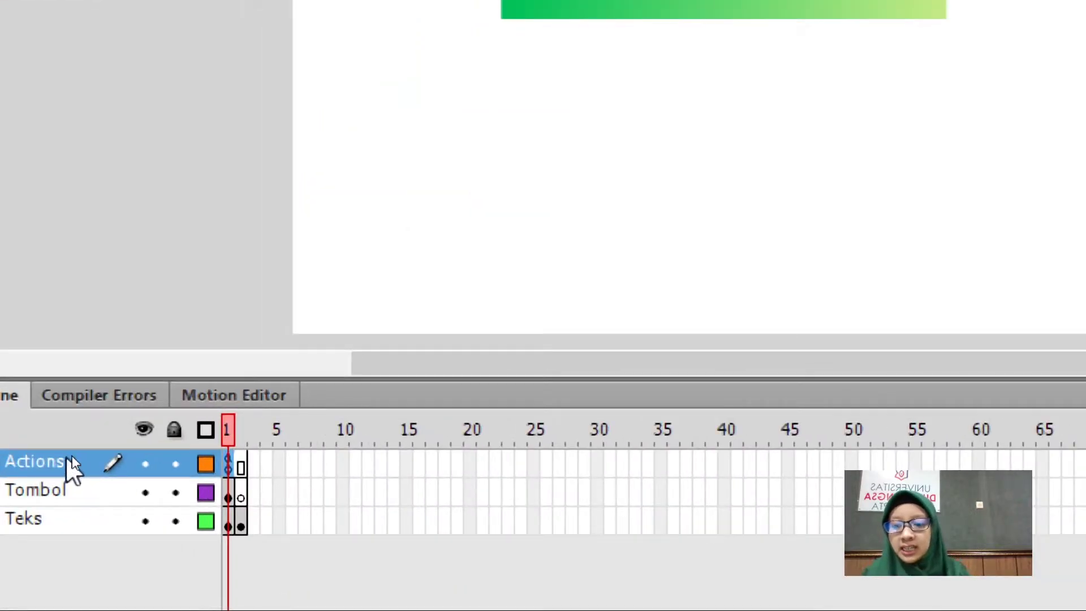
click(278, 492)
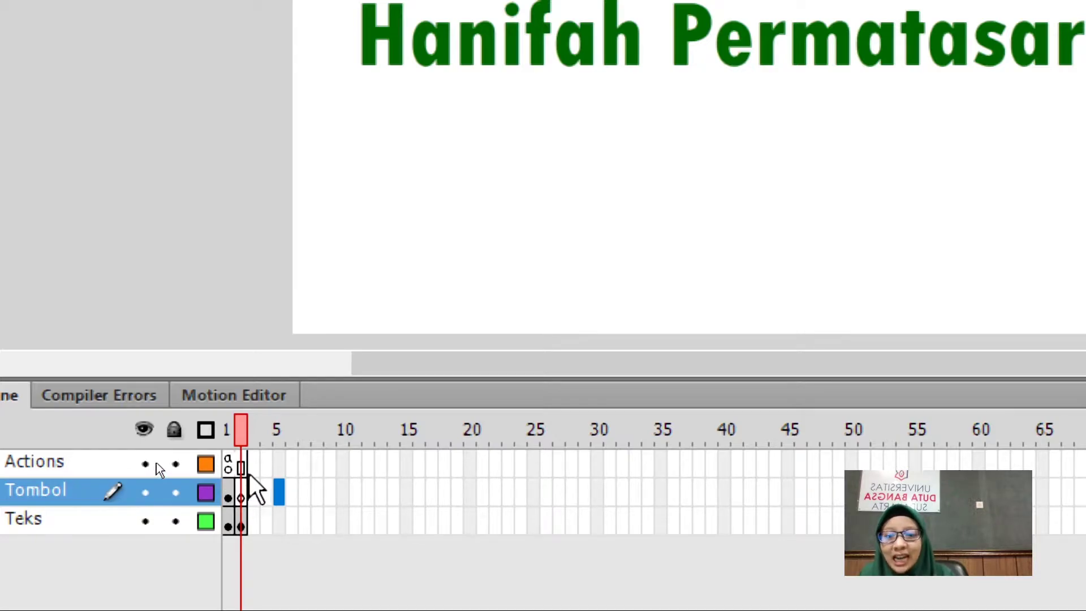
Insert a blank keyframe at frame 2 of the Actions layer so frame 1's script ends there.
click(240, 466)
click(238, 469)
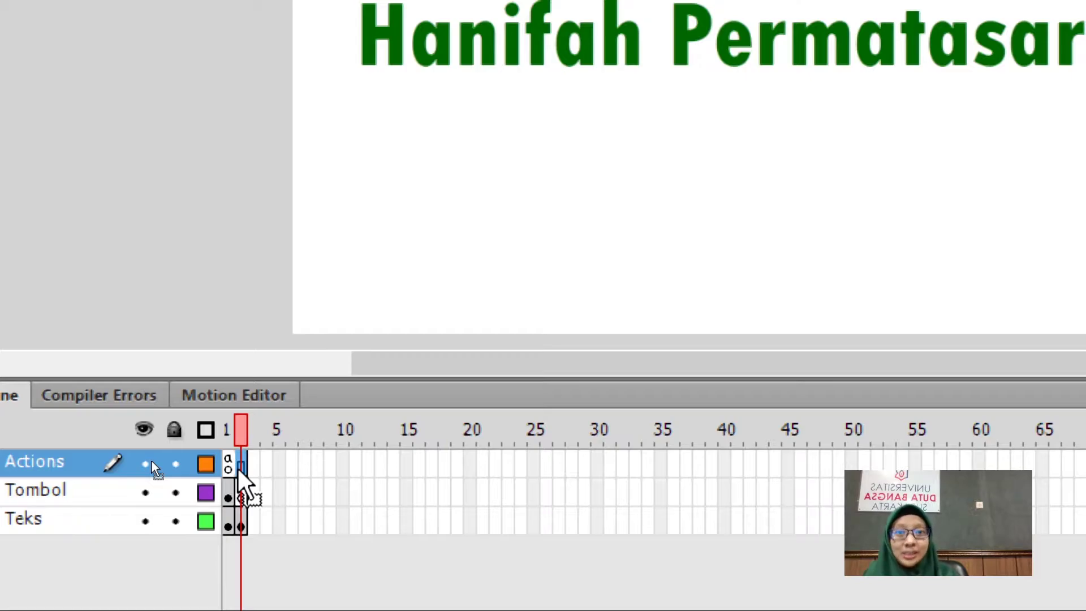
drag(239, 469, 229, 469)
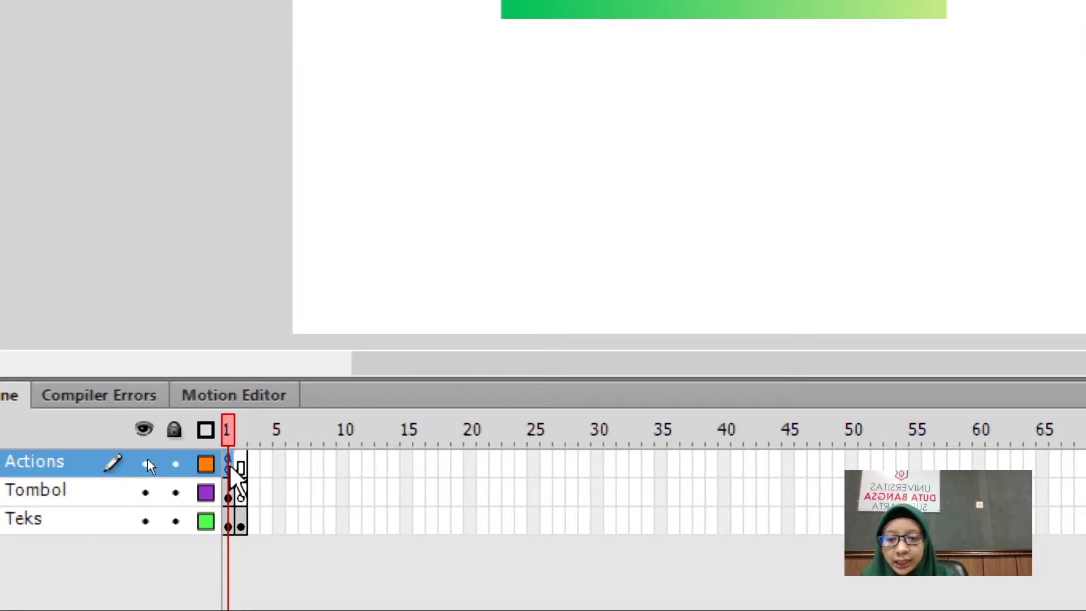
right_click(230, 467)
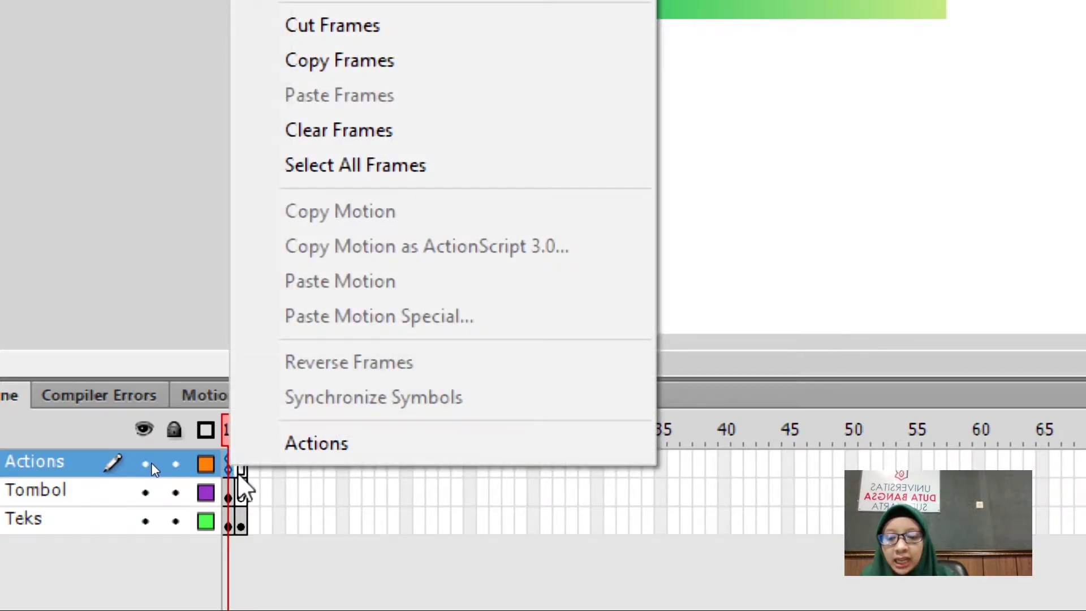
click(240, 468)
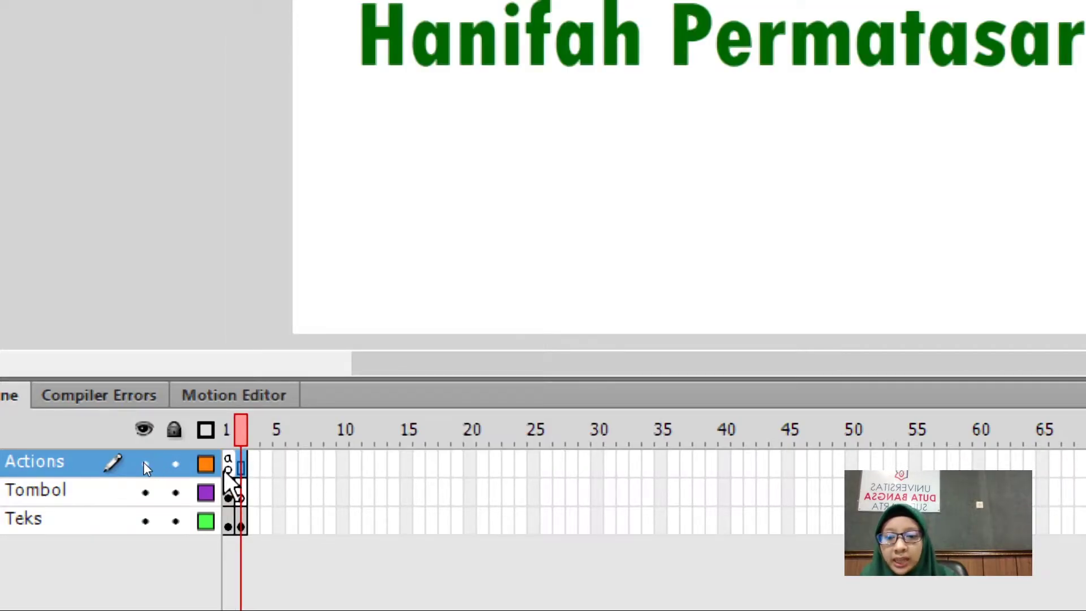
right_click(238, 471)
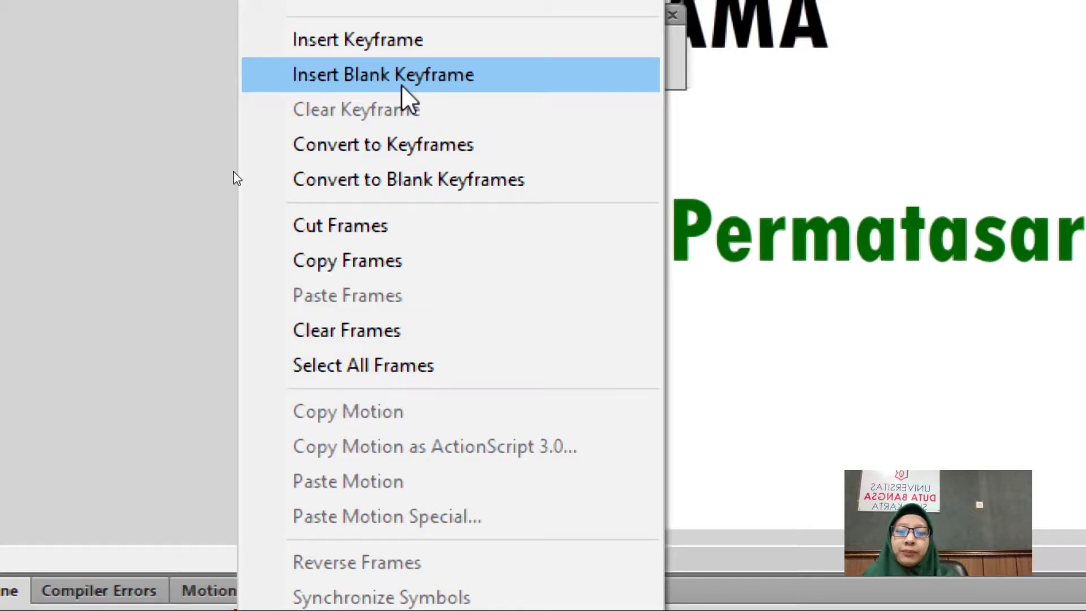
click(402, 86)
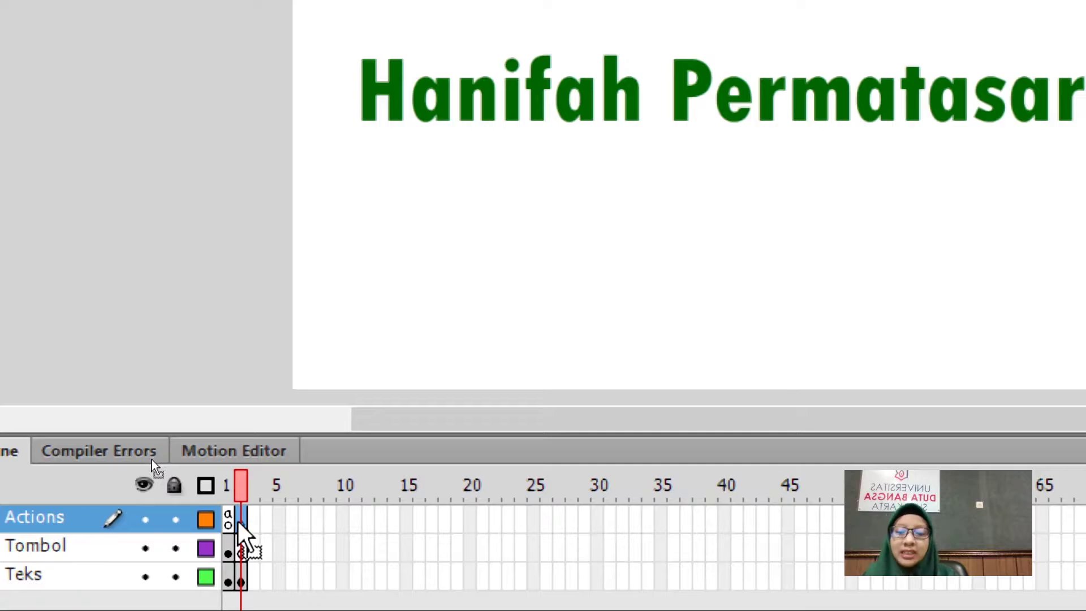
click(262, 306)
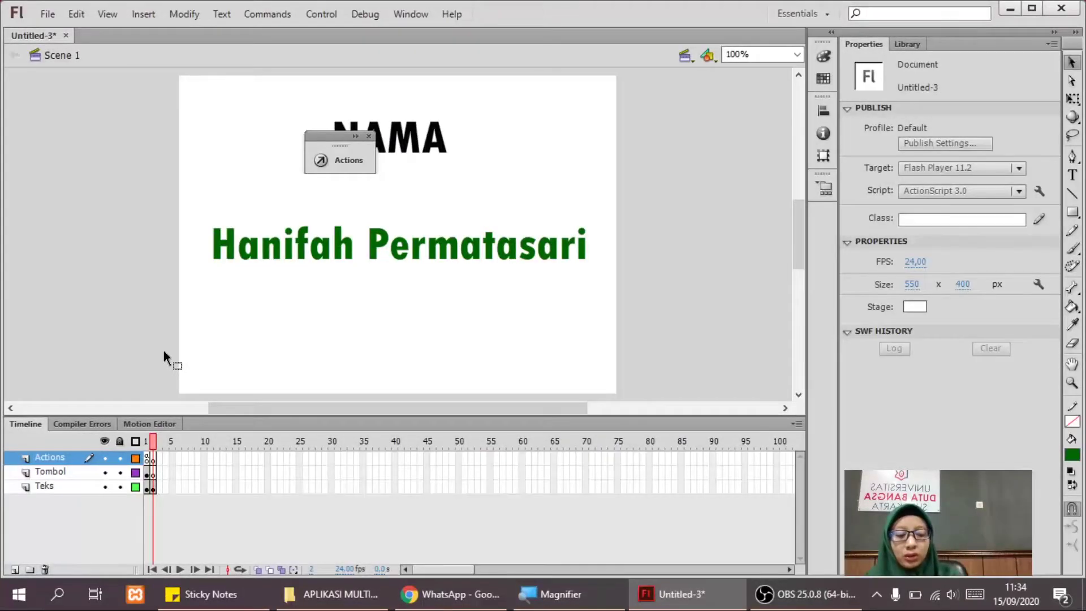
Test-publish Untitled-3.swf, close the player, and return to frame 1's IDENTITAS page.
key(ctrl+Return)
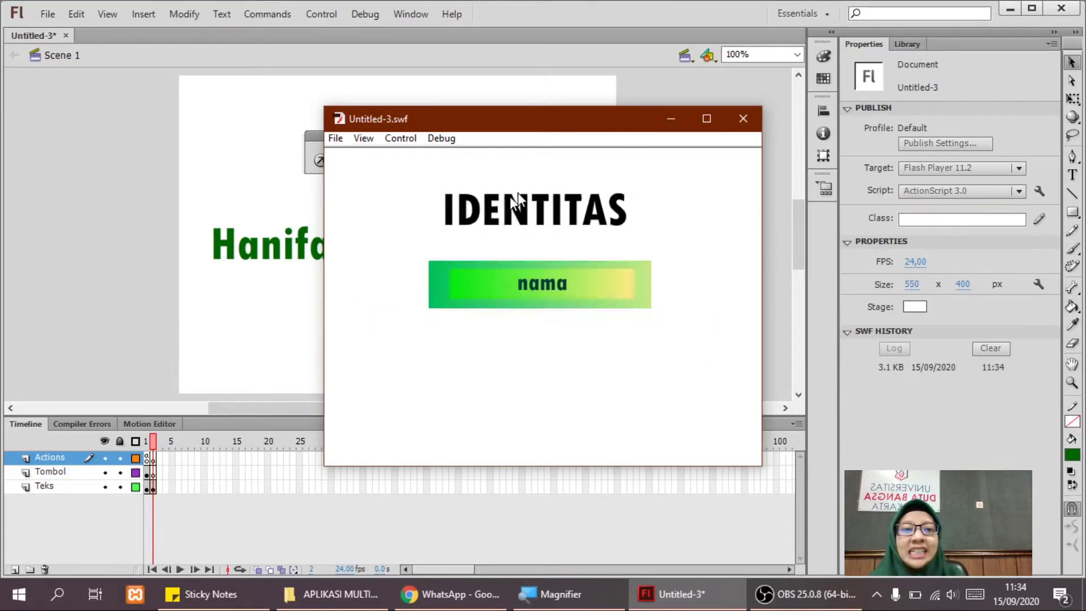
click(729, 126)
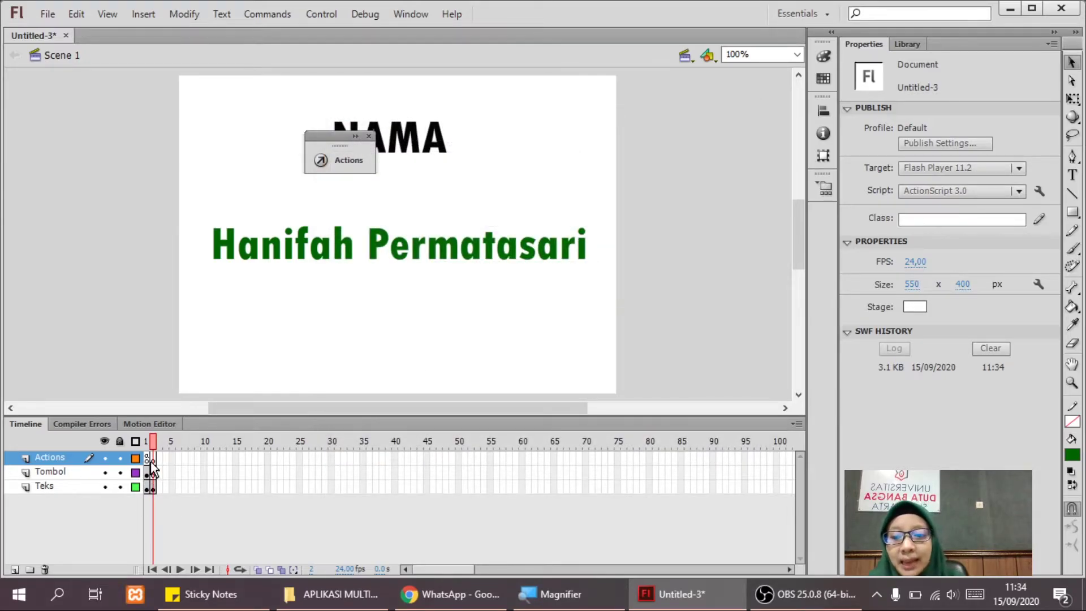
click(149, 460)
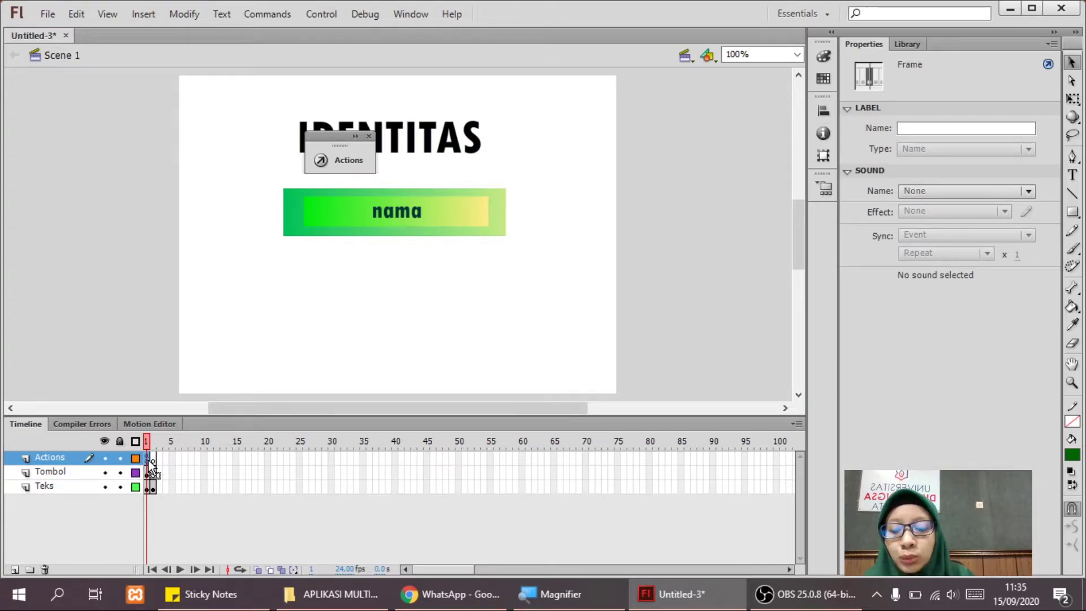
Replace the snippet comment in frame 1's script with stop(); and collapse the Actions panel.
right_click(148, 459)
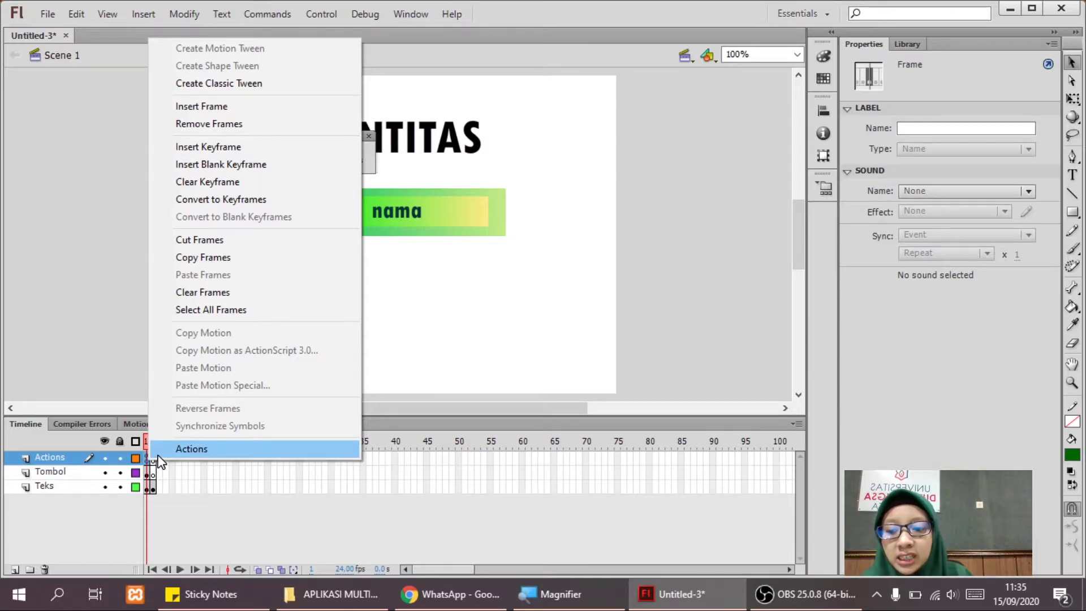
click(160, 454)
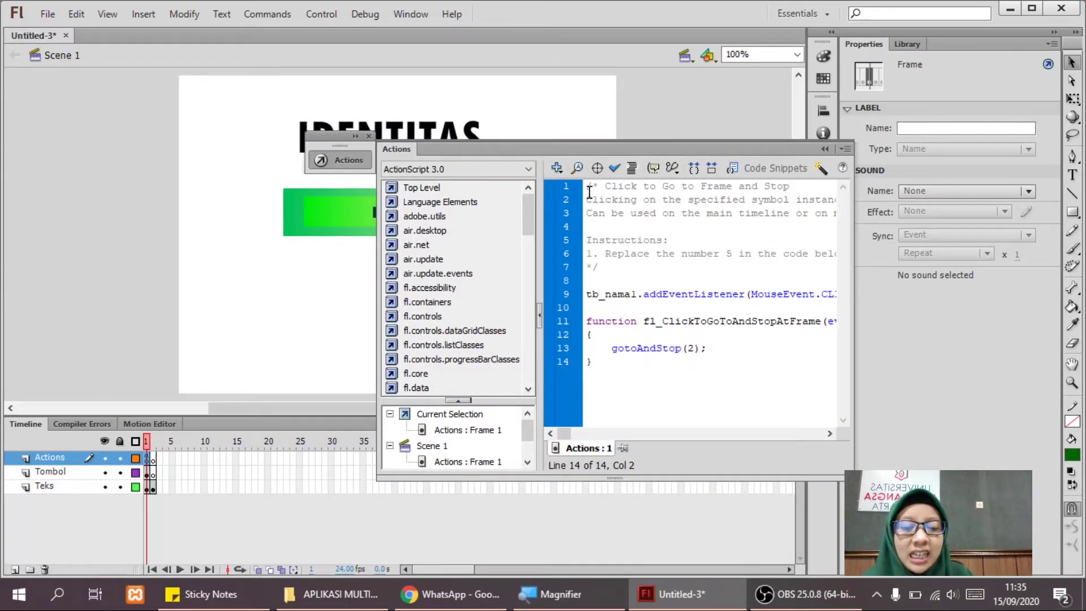
drag(588, 186, 603, 265)
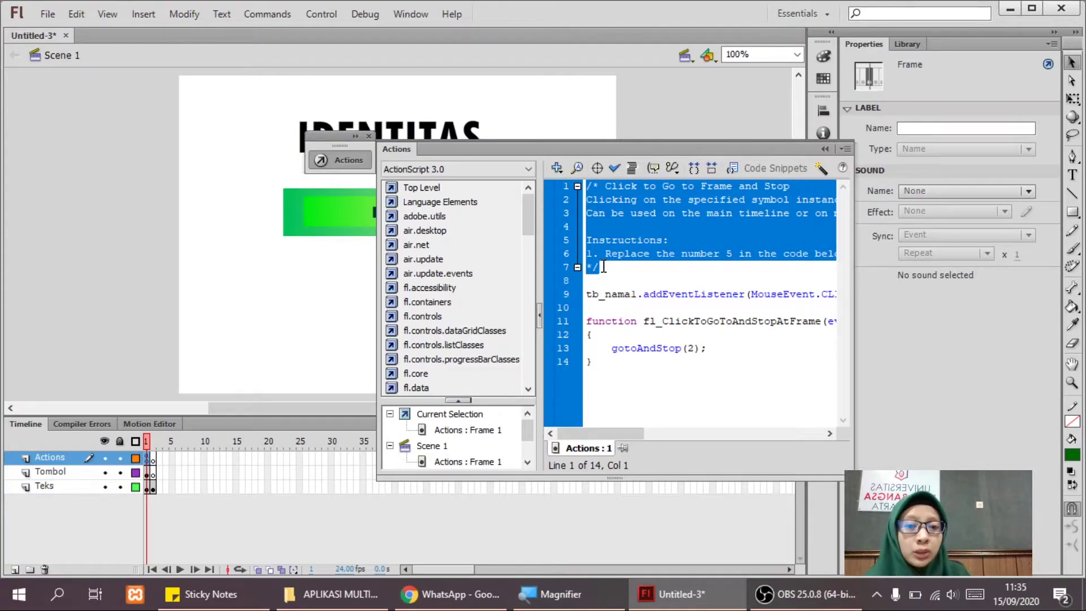
key(Delete)
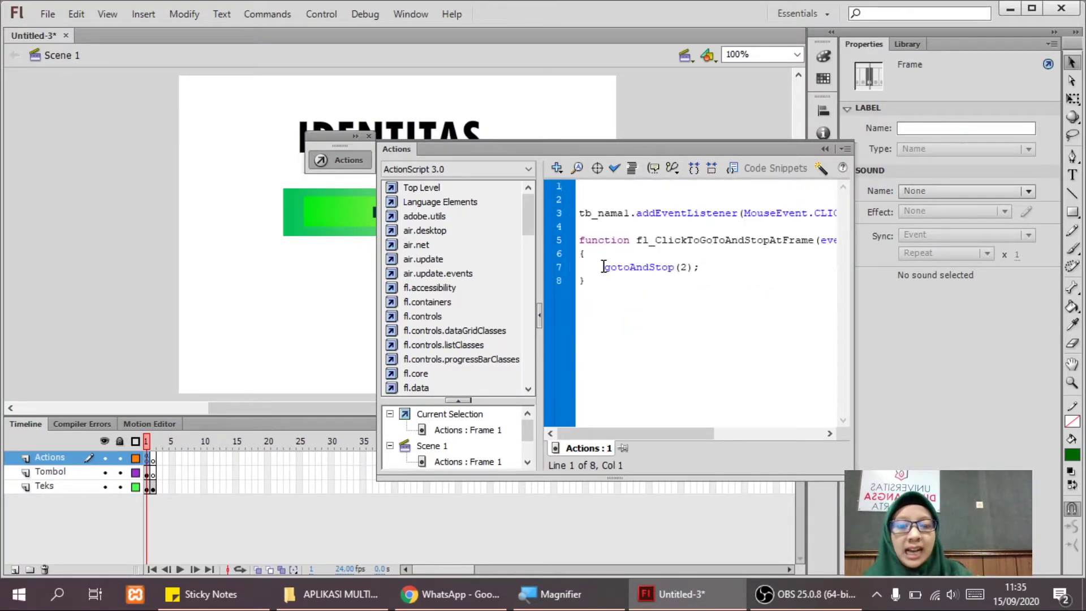
text(stop)
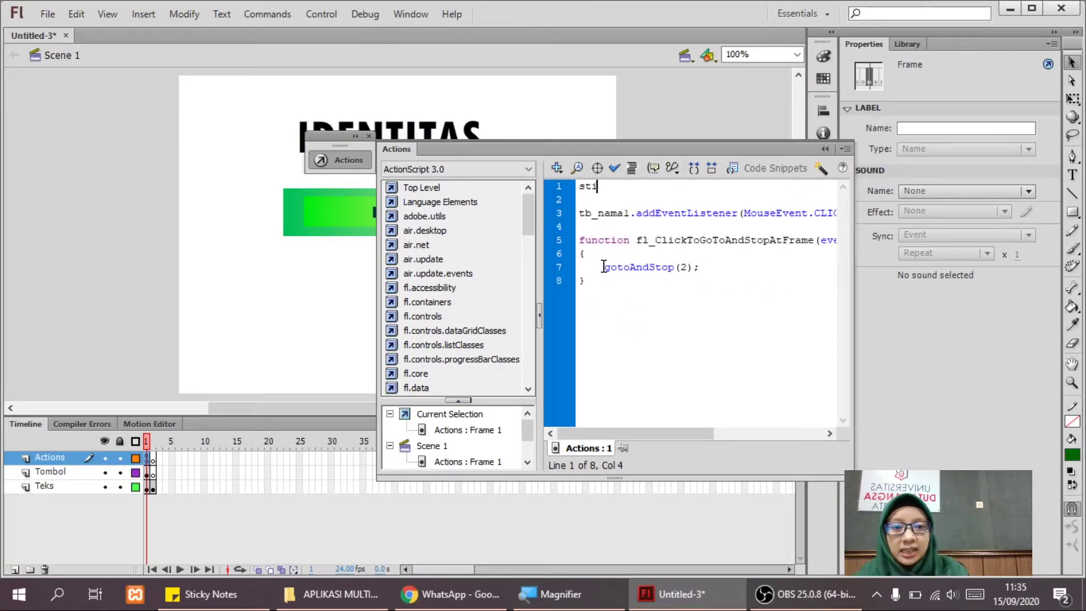
key(BackSpace)
key(BackSpace)
text(op())
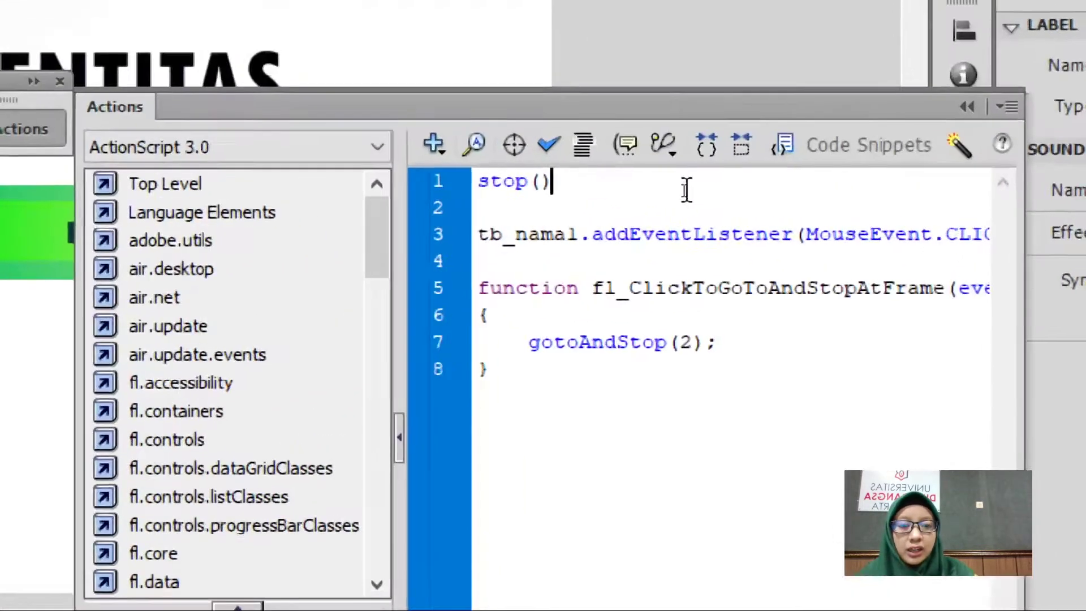
text(;)
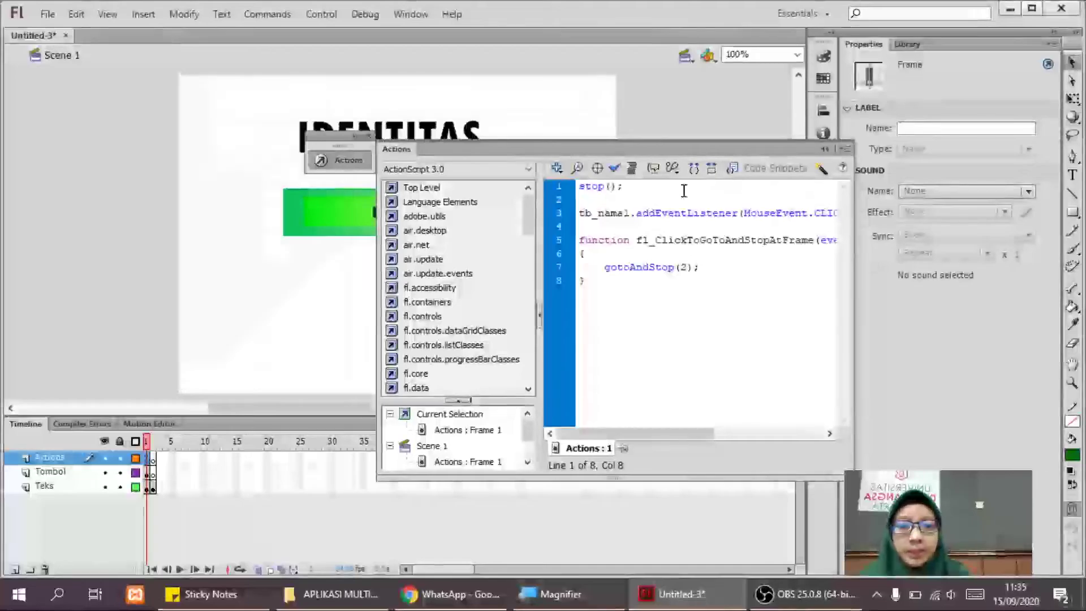
click(826, 148)
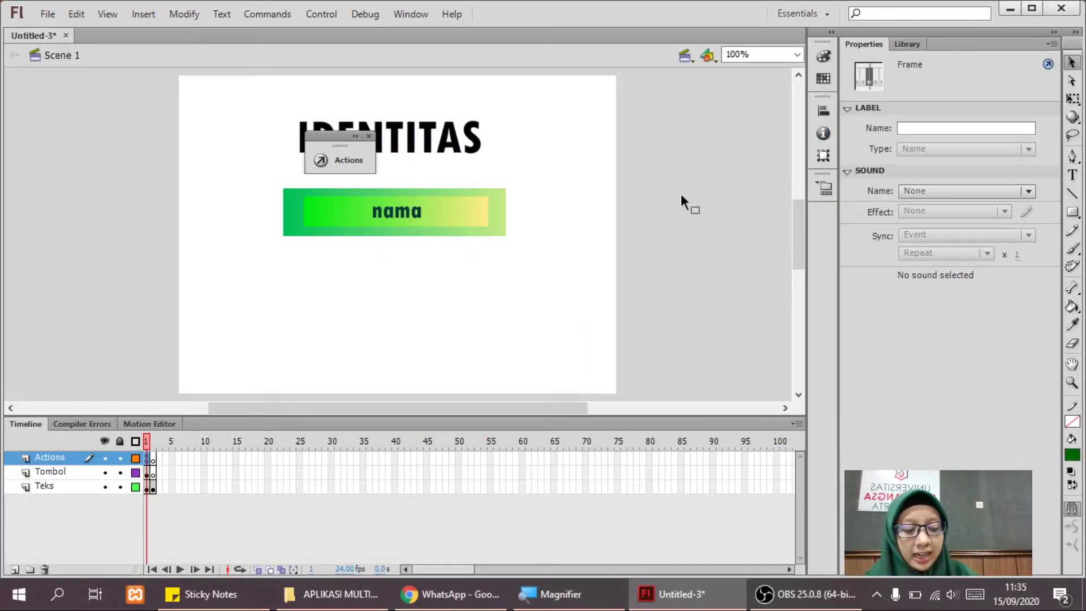
key(ctrl+Return)
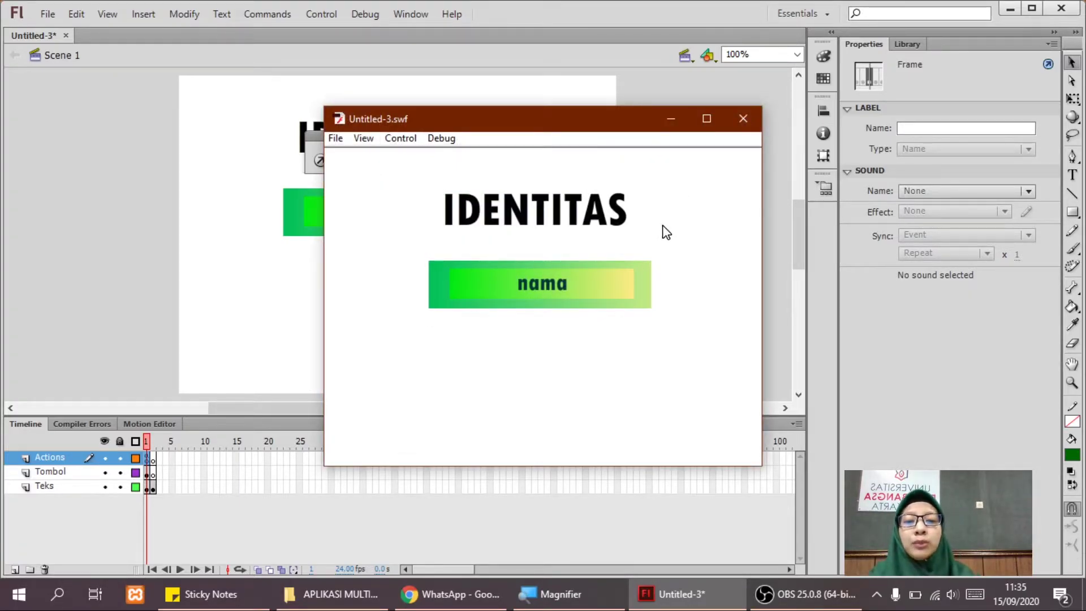
click(584, 300)
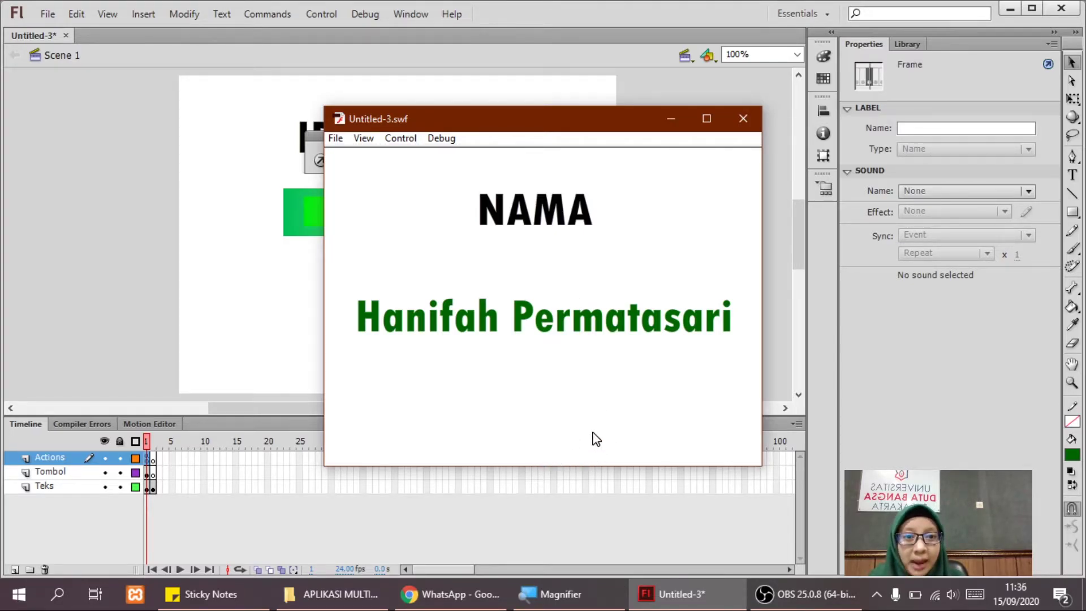
click(745, 119)
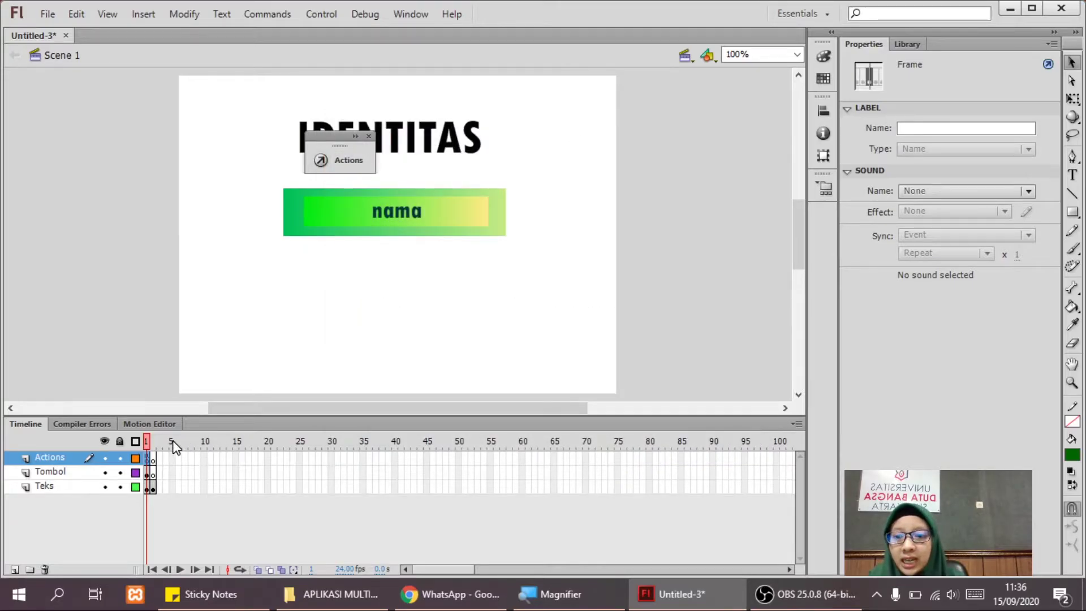
From frame 2, create a new Button symbol named kembali.
click(154, 443)
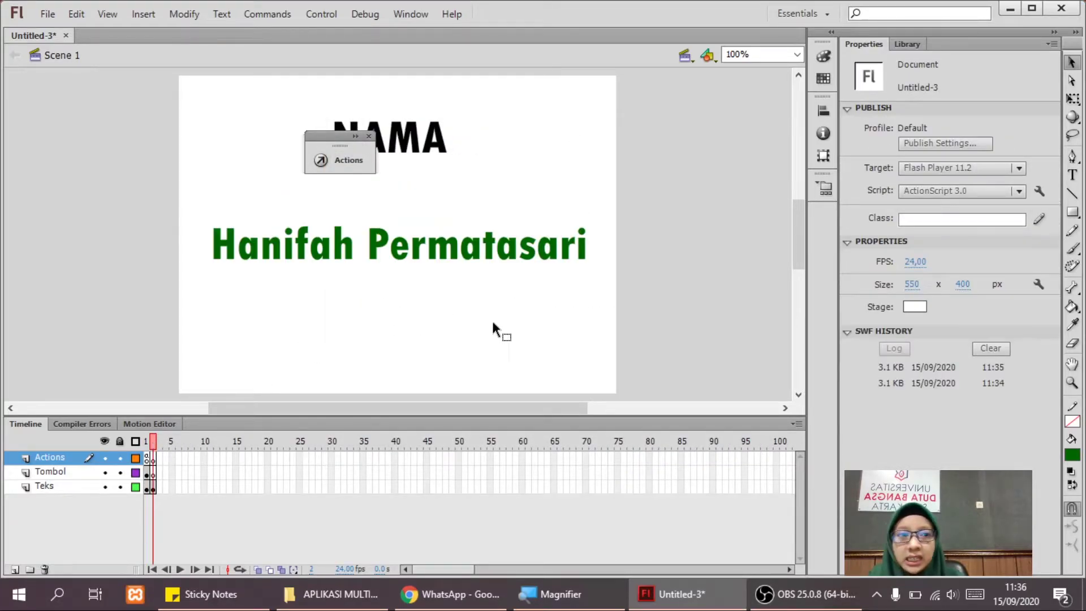
click(143, 13)
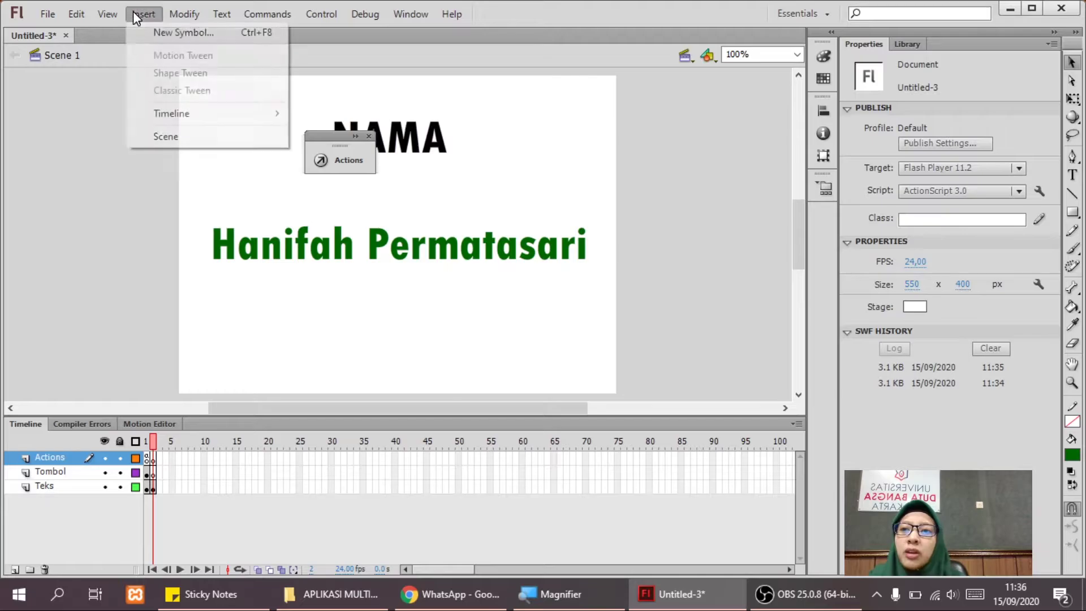
click(296, 226)
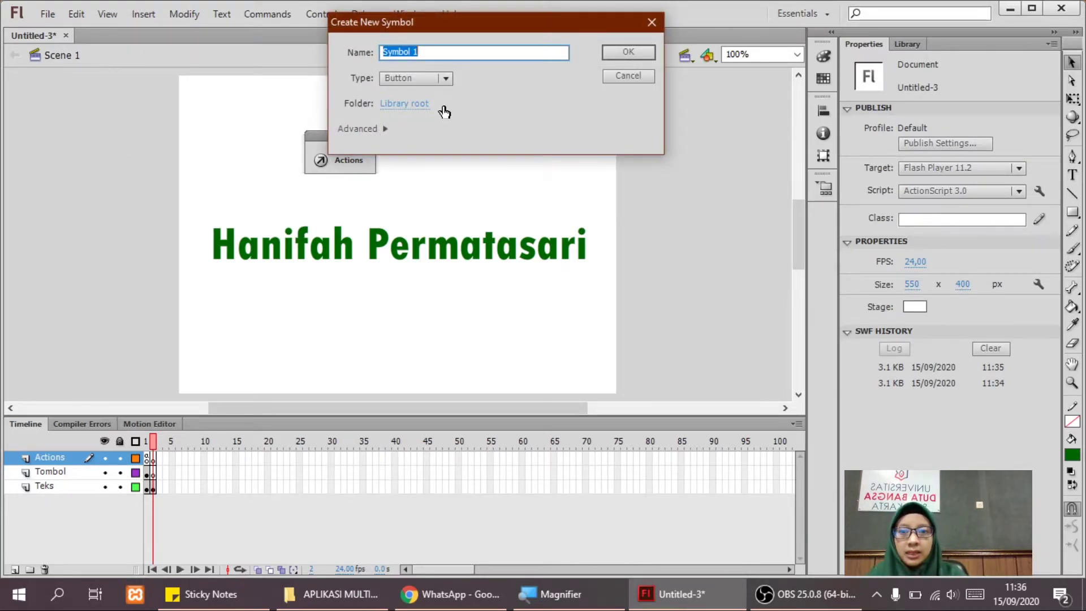
text(kembali)
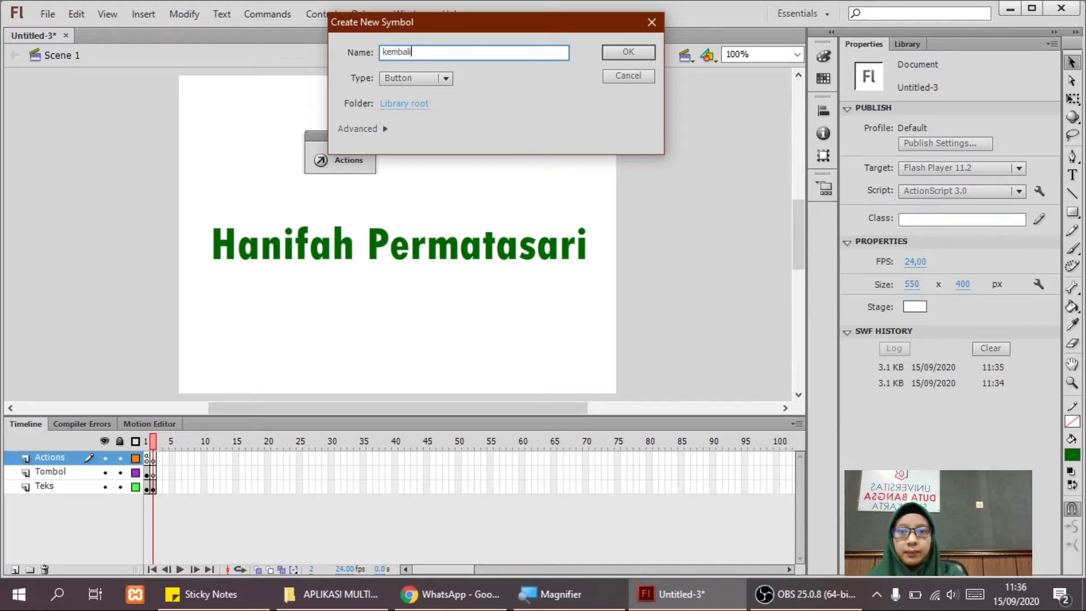
key(Return)
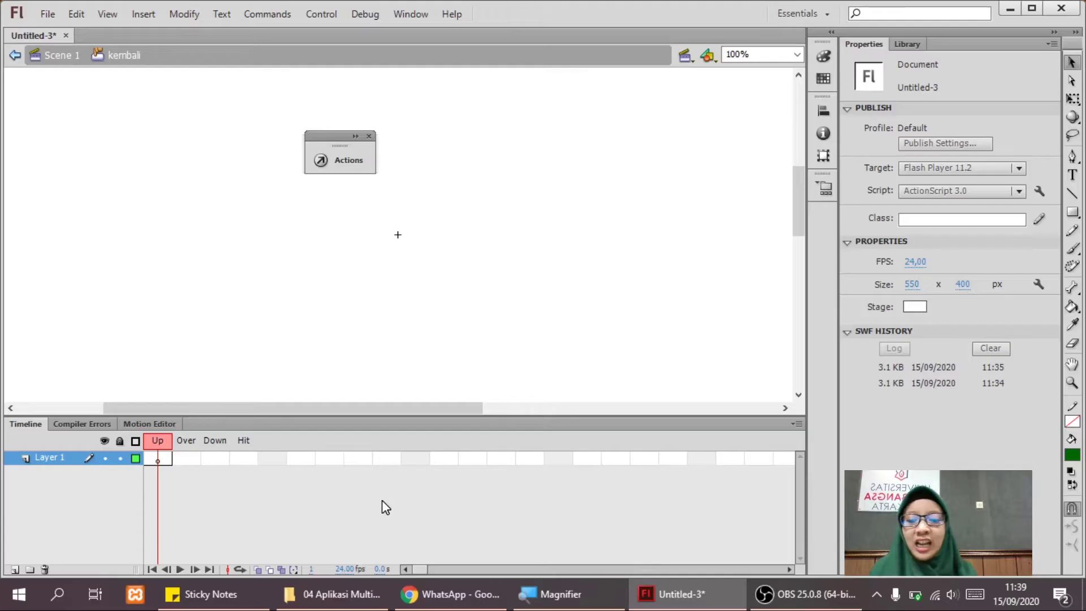
After trying to drag back.png from its folder, choose File > Import to Library.
click(364, 598)
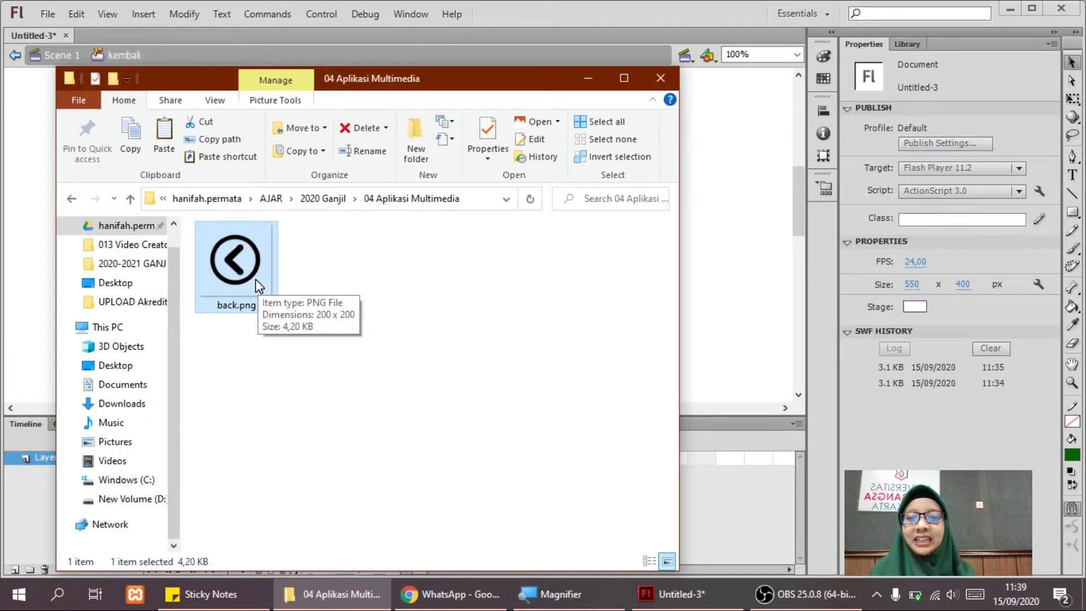
drag(257, 283, 723, 238)
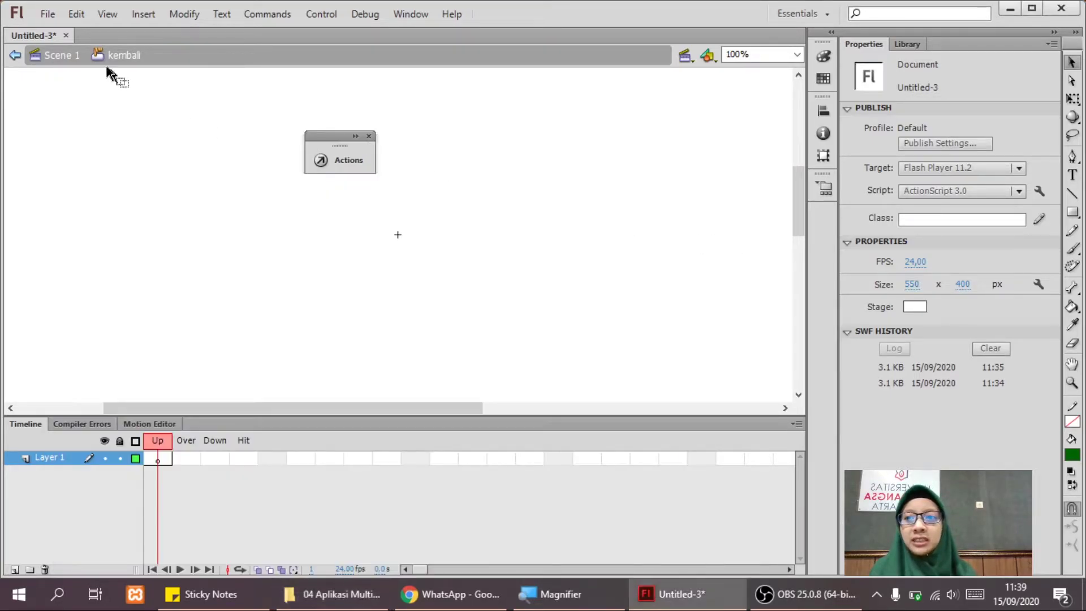
click(45, 15)
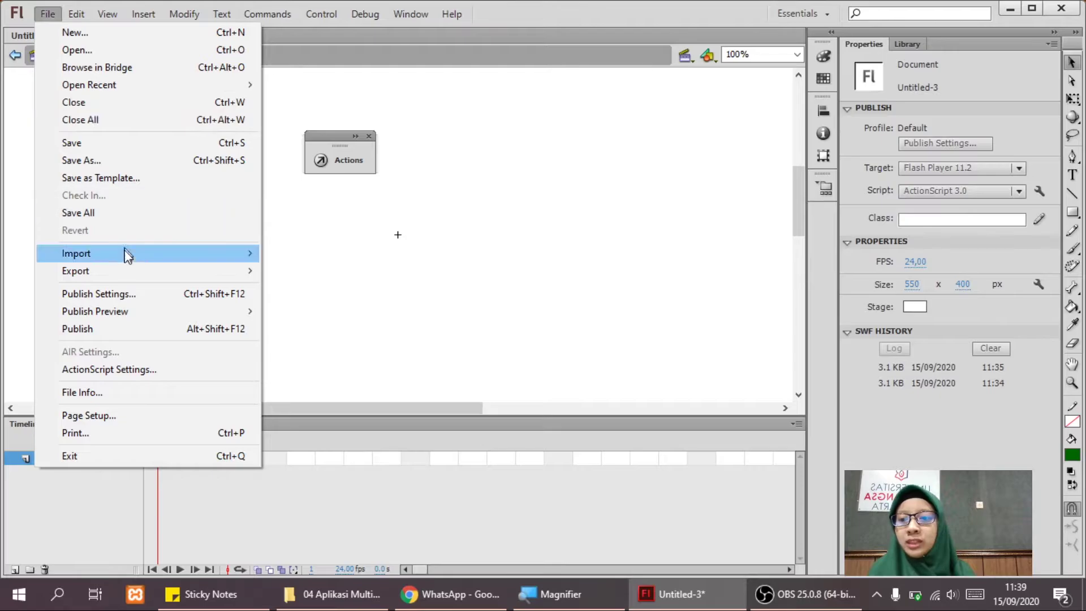
mouse_move(192, 255)
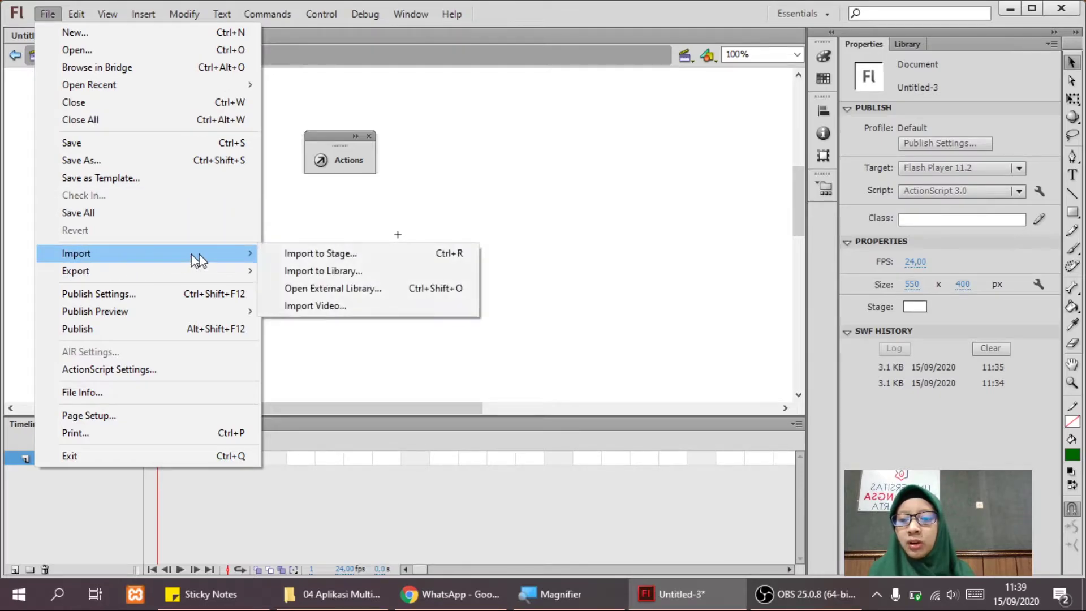
click(314, 272)
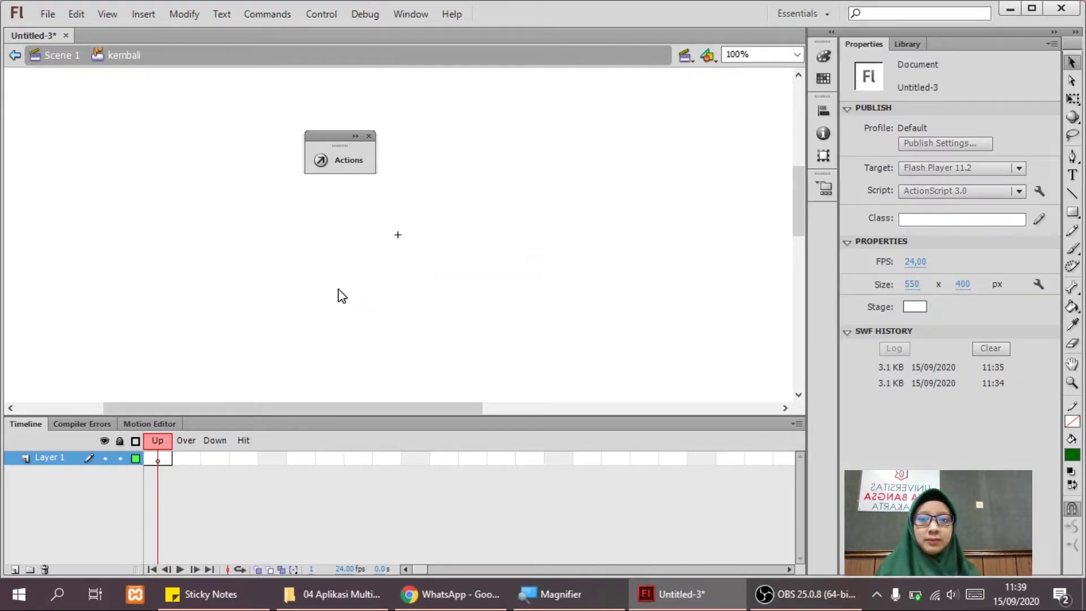
Browse to AJAR > 2020 Ganjil > 04 Aplikasi Multimedia and import back.png.
click(346, 324)
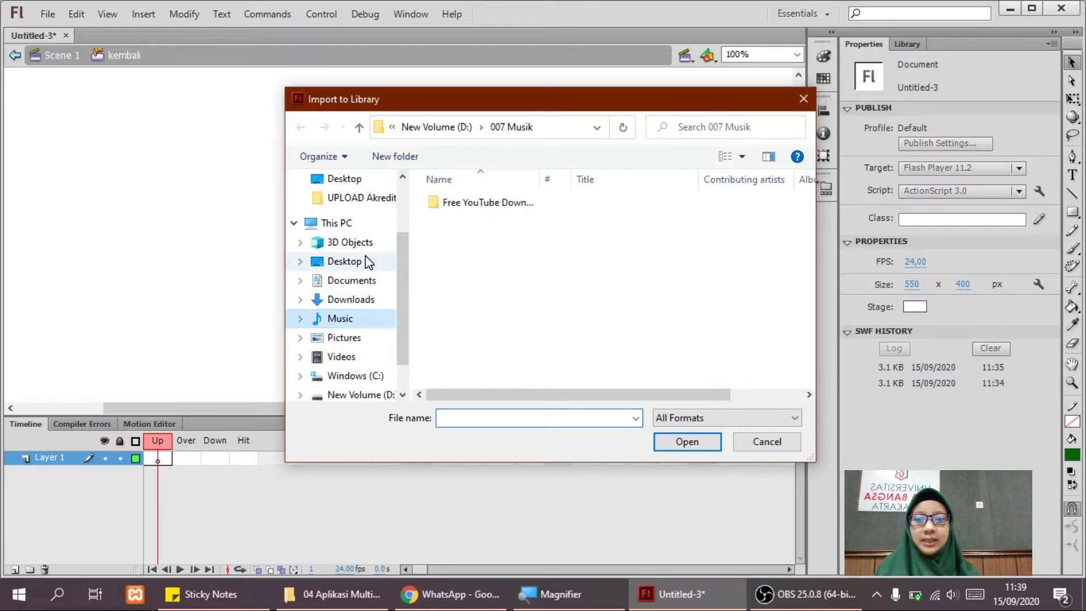
scroll(363, 259, up, 3)
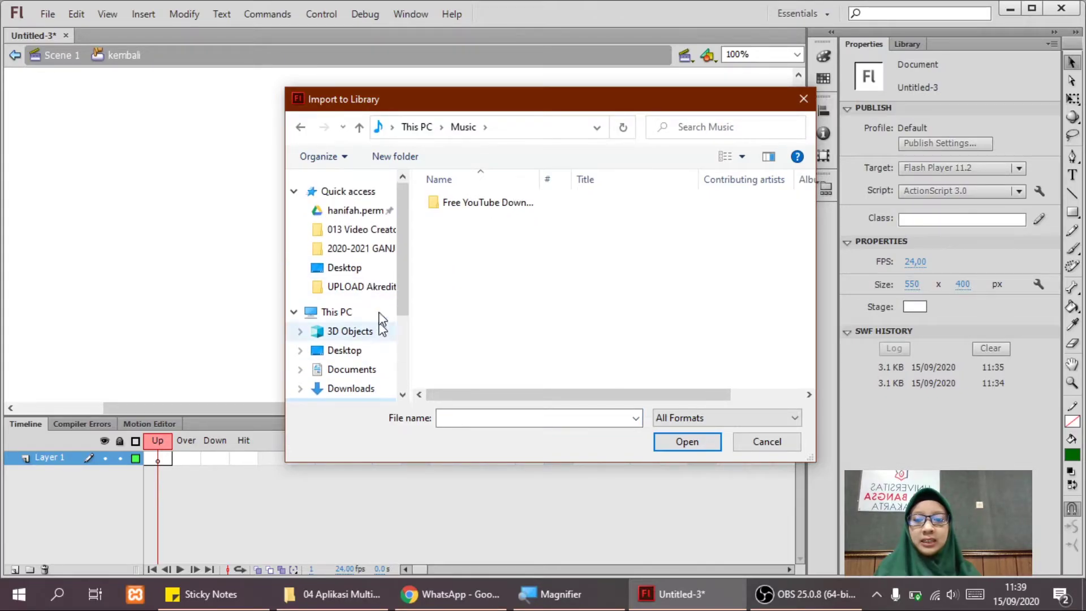
click(331, 211)
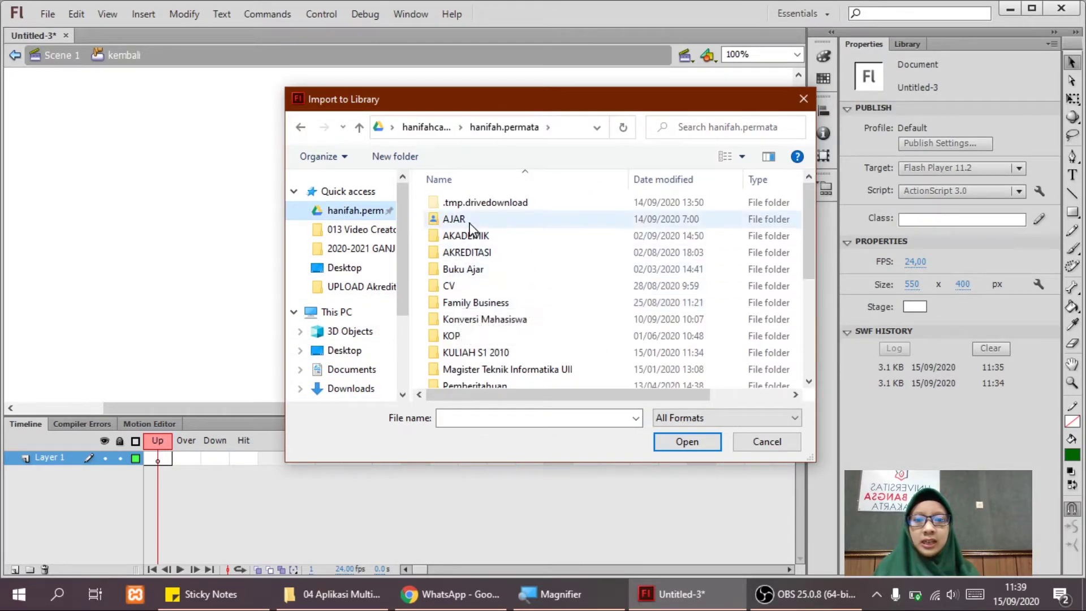
double_click(469, 222)
double_click(472, 270)
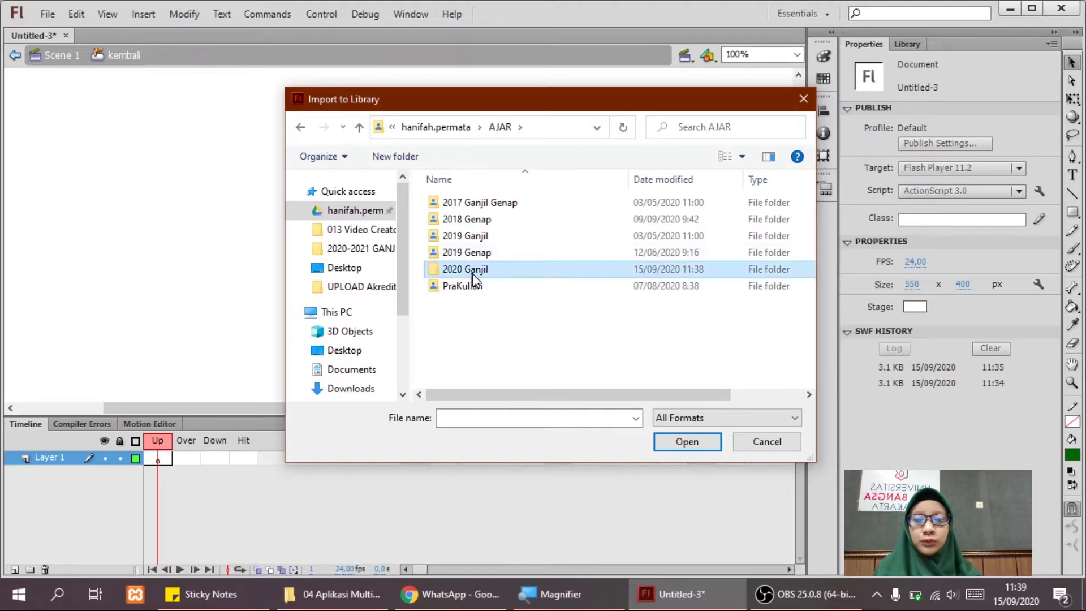
double_click(487, 254)
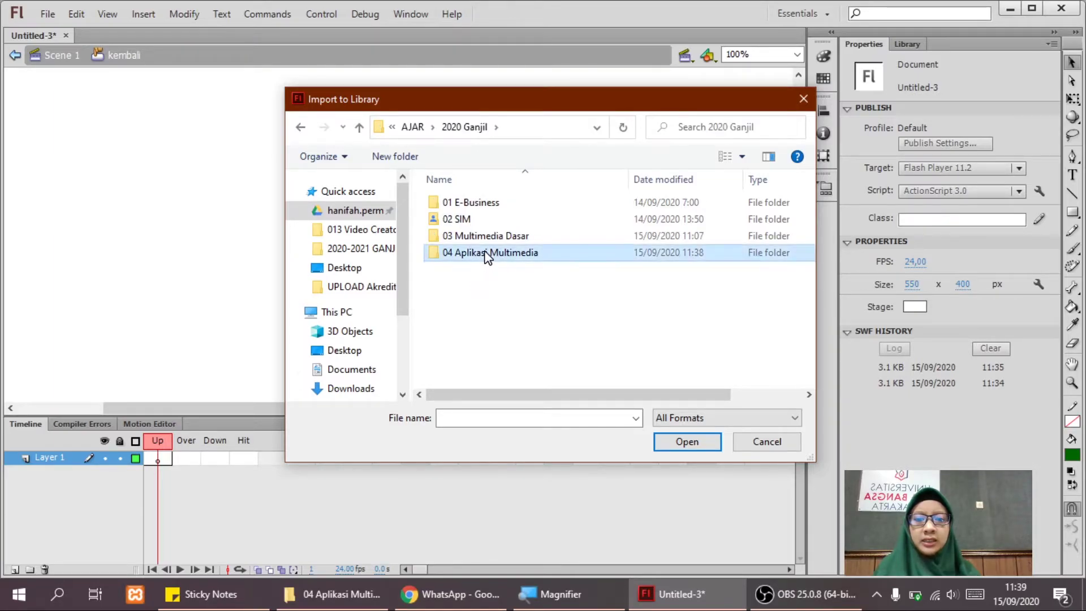
click(475, 227)
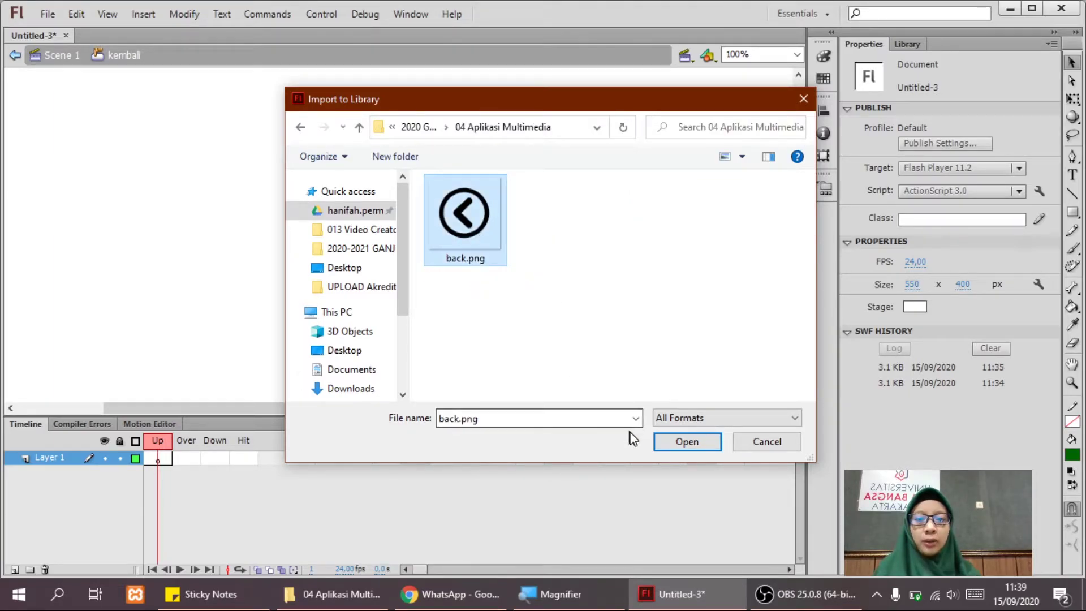
click(687, 445)
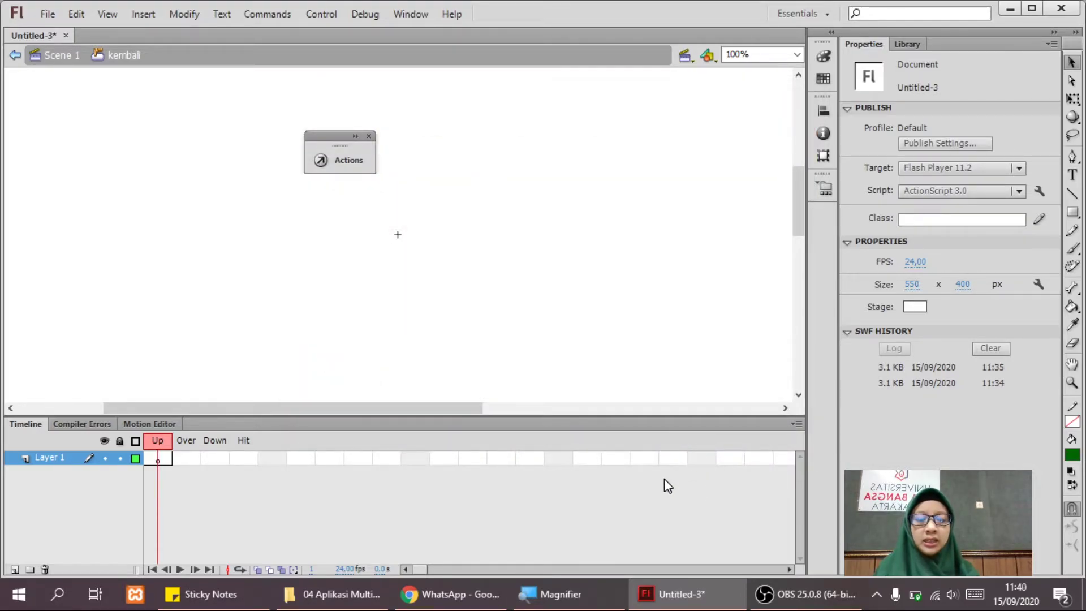
Drag back.png from the Library onto the kembali Up frame and nudge it down.
click(920, 44)
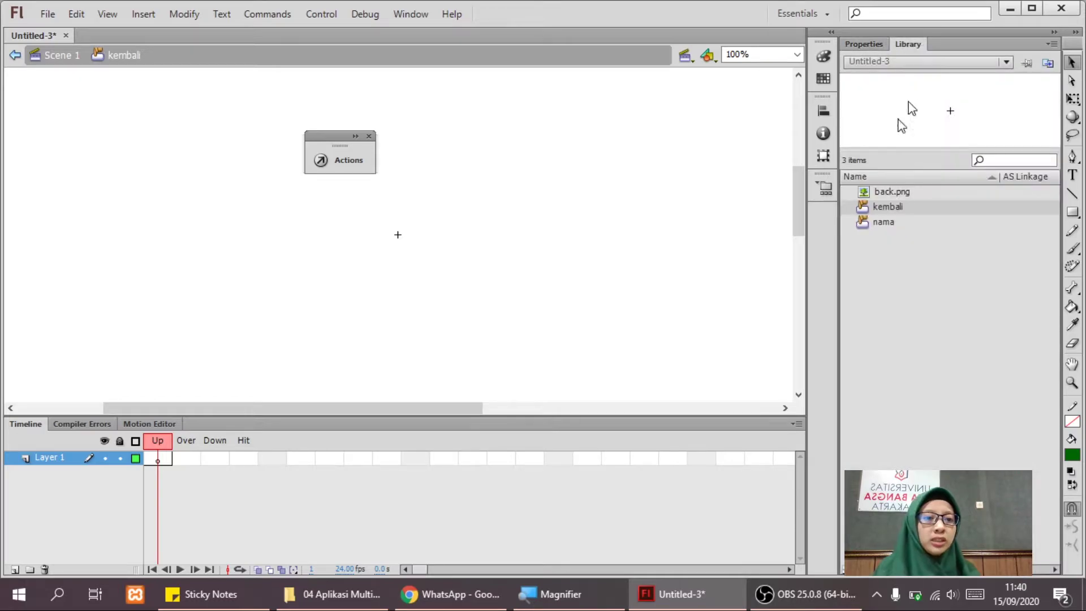
drag(891, 189, 453, 223)
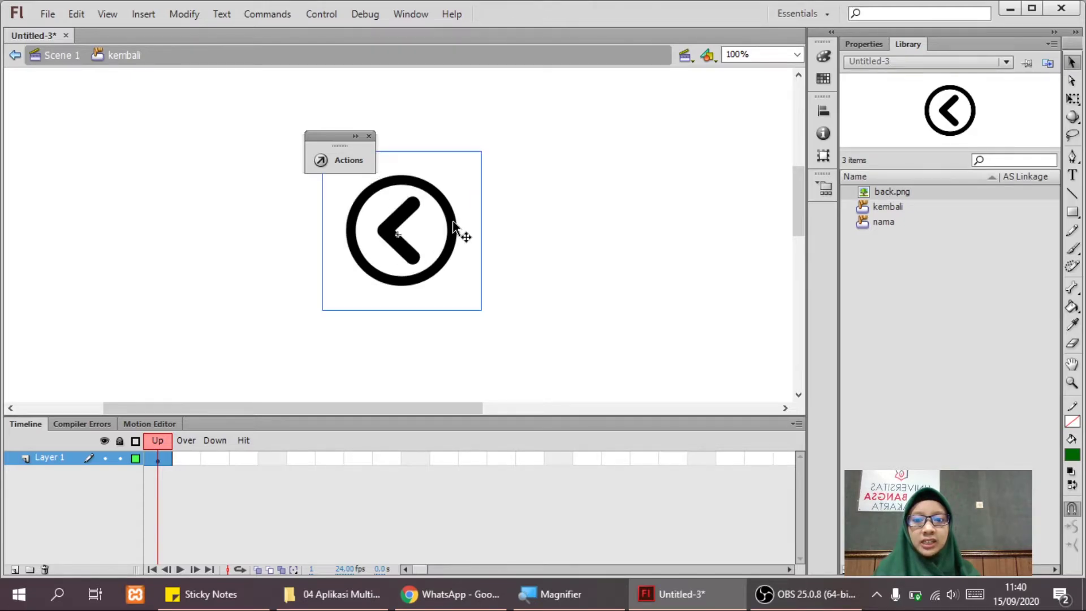
key(Down)
key(Down)
key(Down)
key(Down)
key(Down)
click(601, 210)
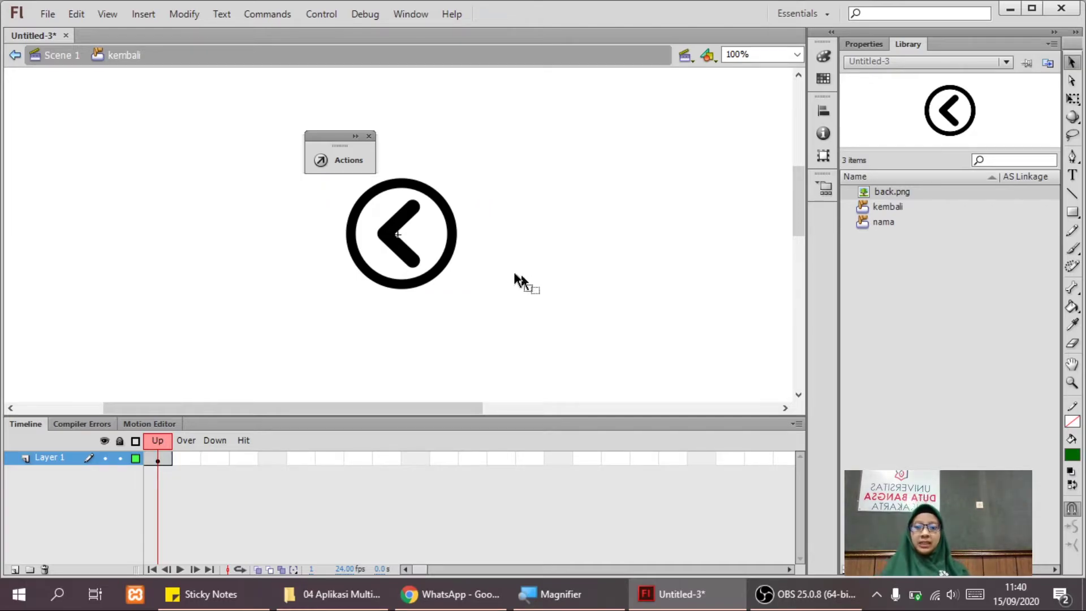
click(423, 266)
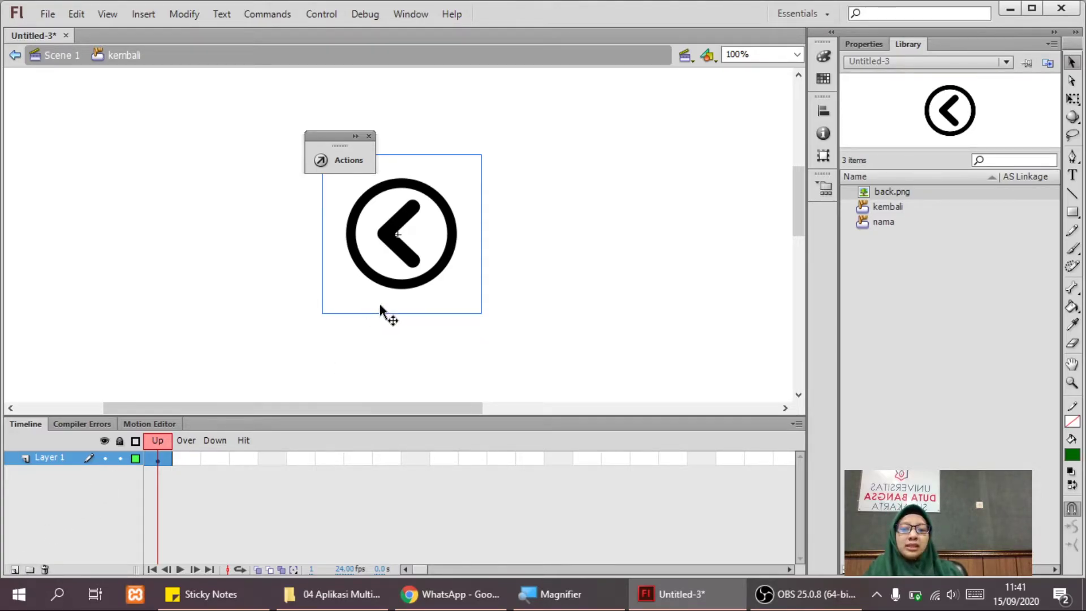
Place a kembali instance on the NAMA page, shrink it under half size, and show Properties.
click(538, 281)
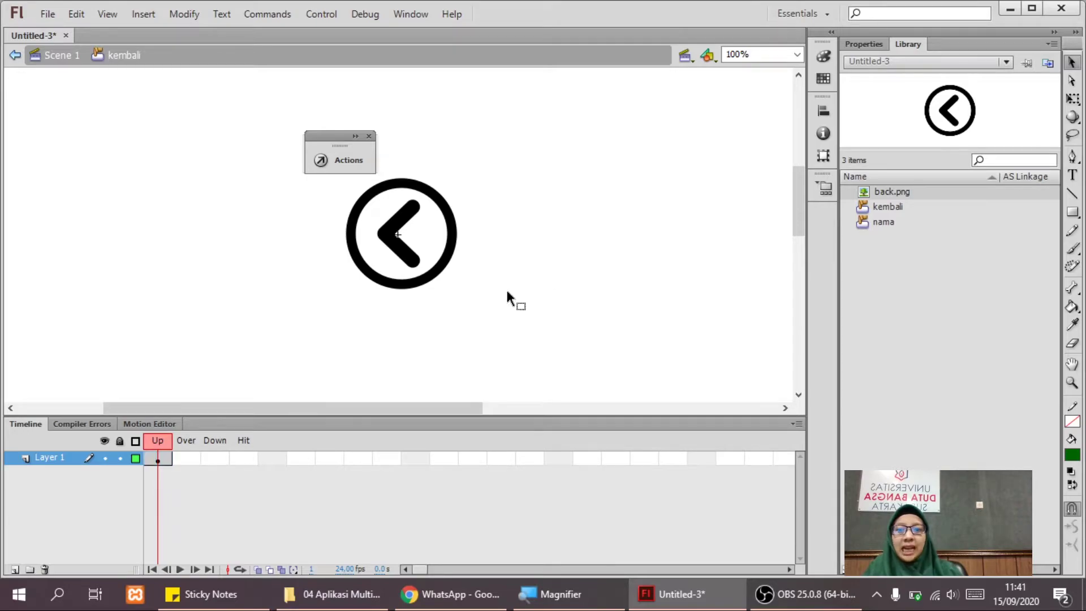
click(66, 58)
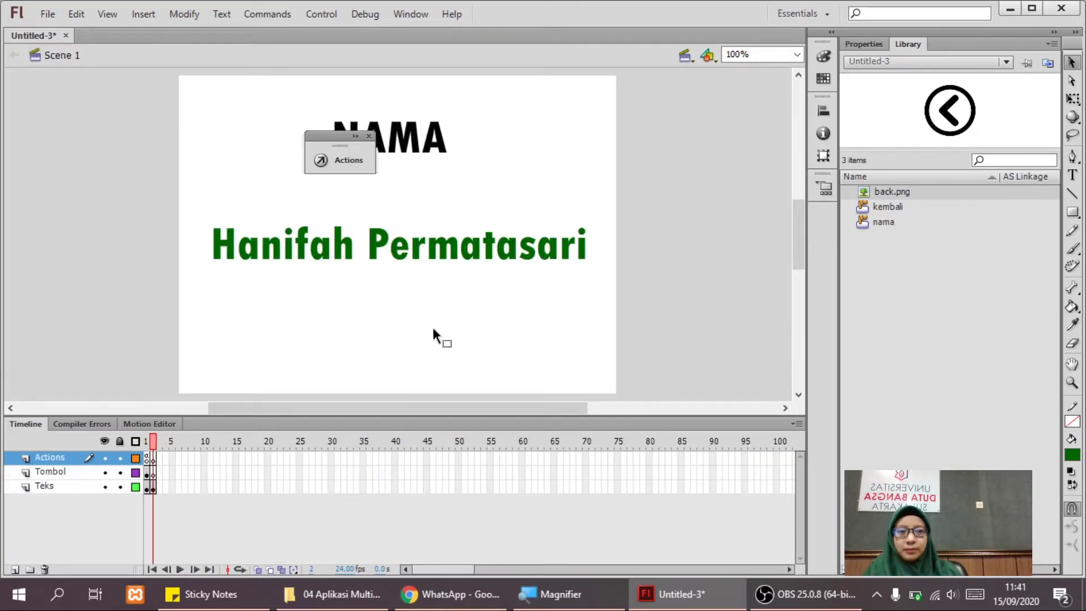
click(883, 207)
drag(883, 207, 400, 328)
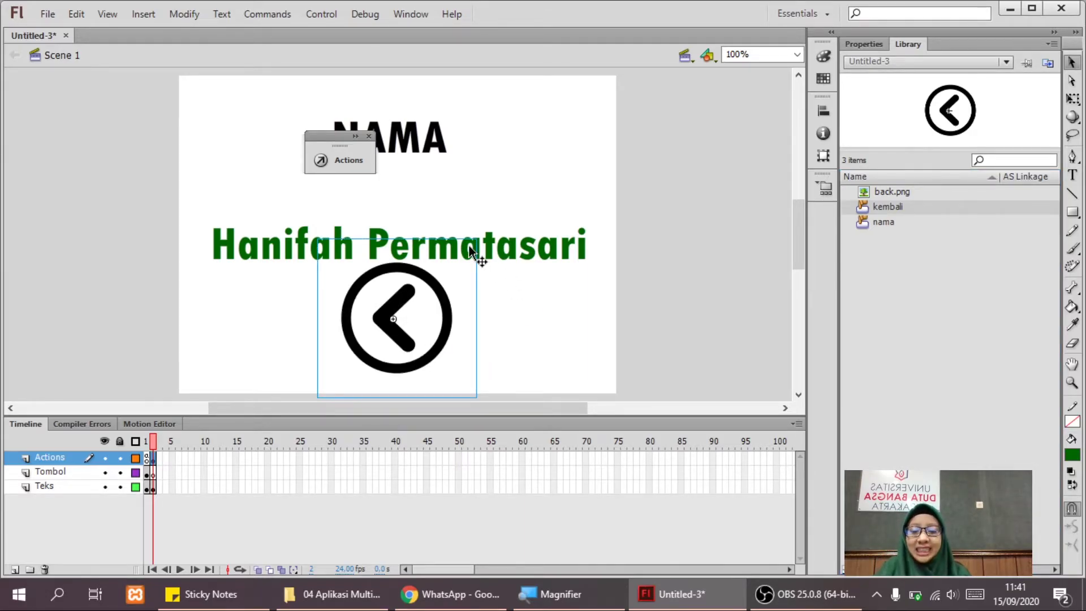
key(q)
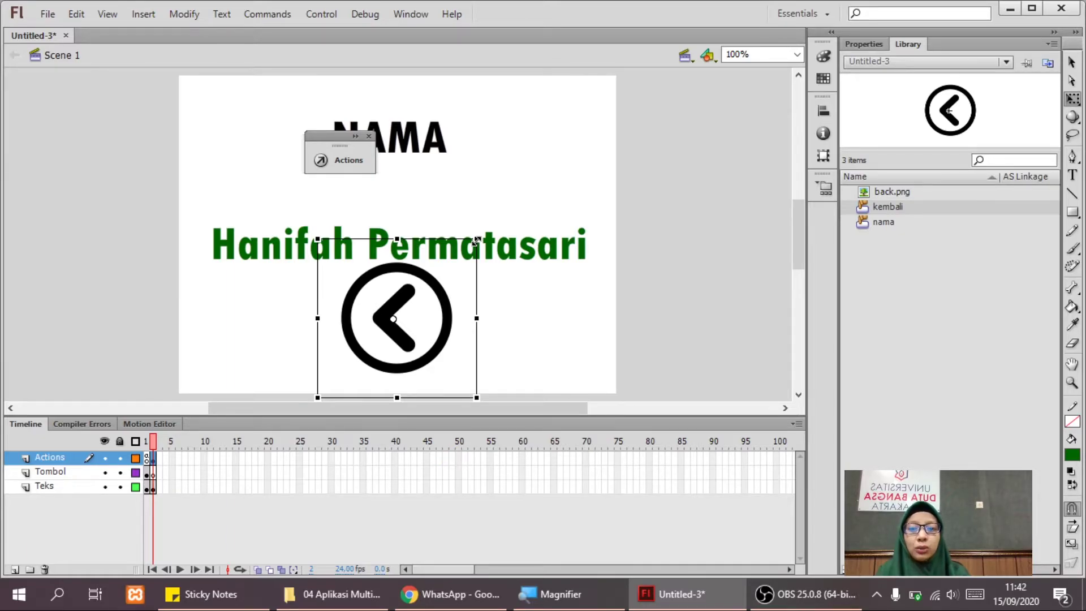
drag(476, 241, 450, 286)
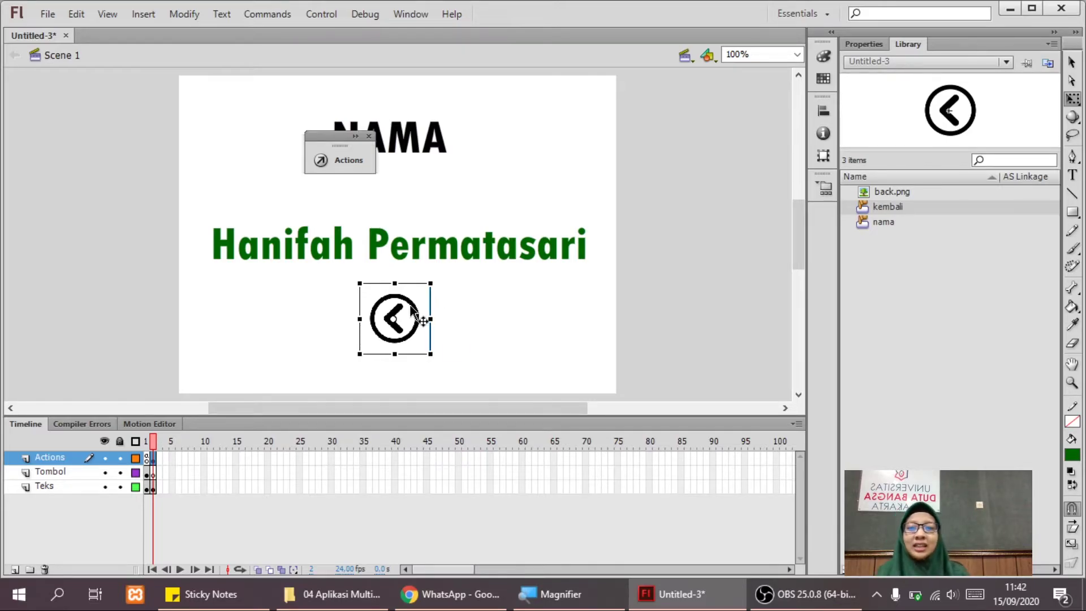
drag(409, 311, 409, 329)
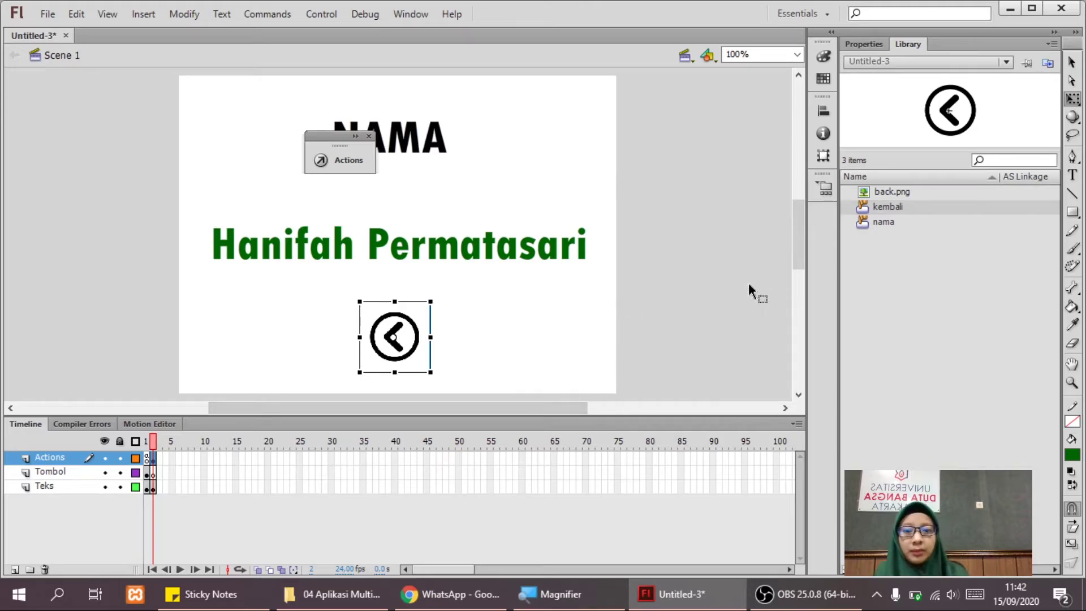
click(850, 45)
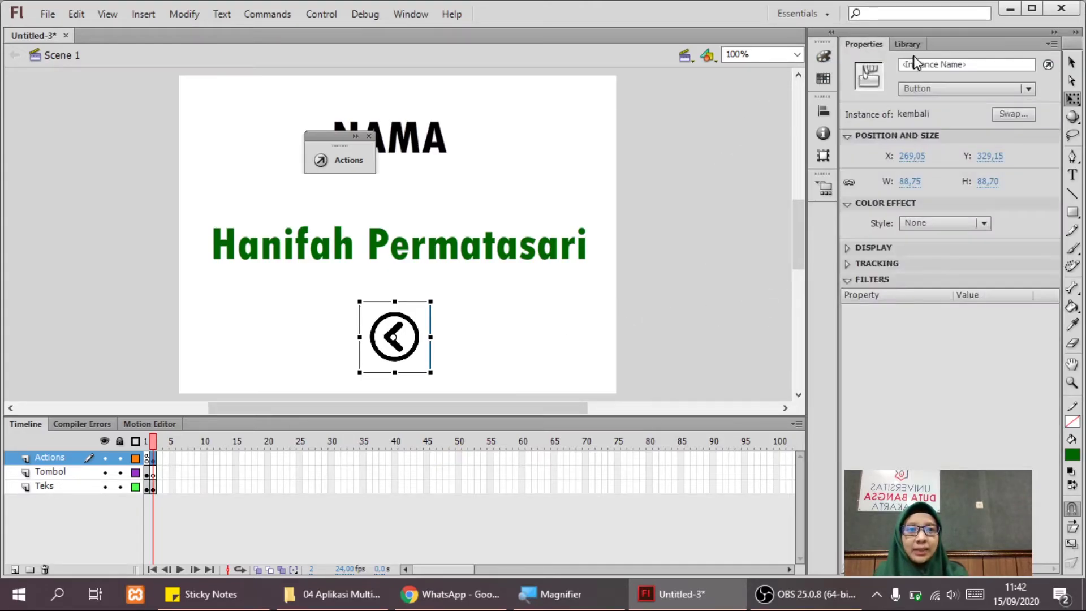
Name the back button instance kembali_frame2.
click(931, 65)
text(ke)
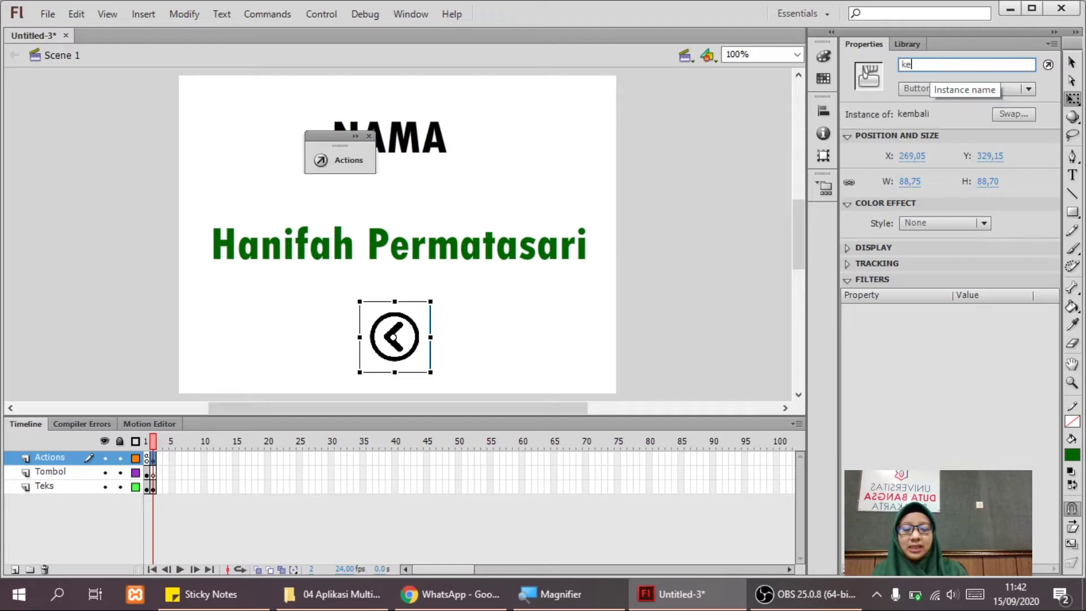
text(mbali_)
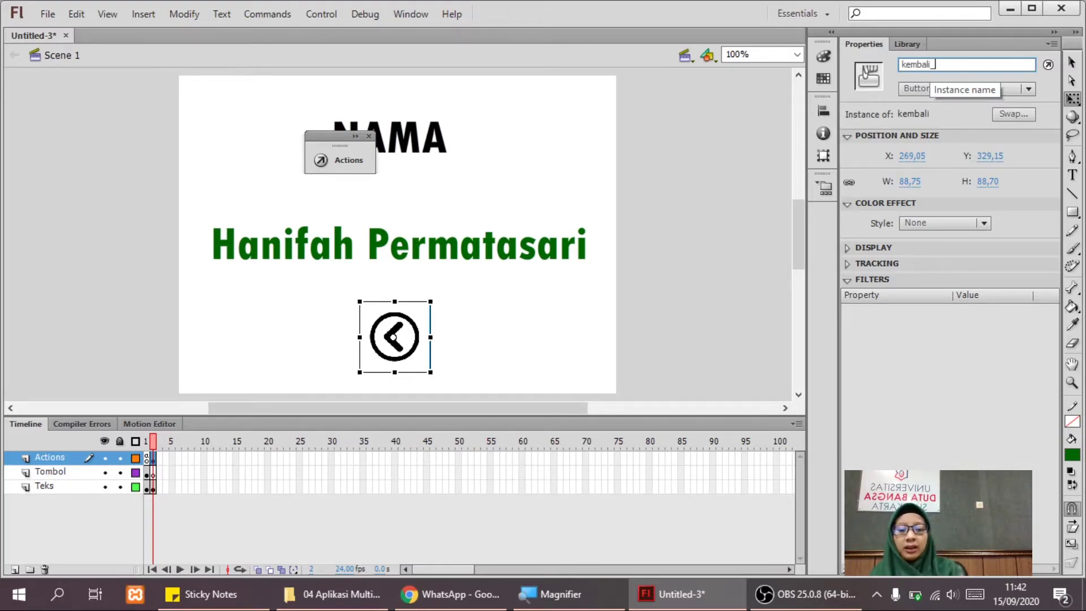
text(frame2)
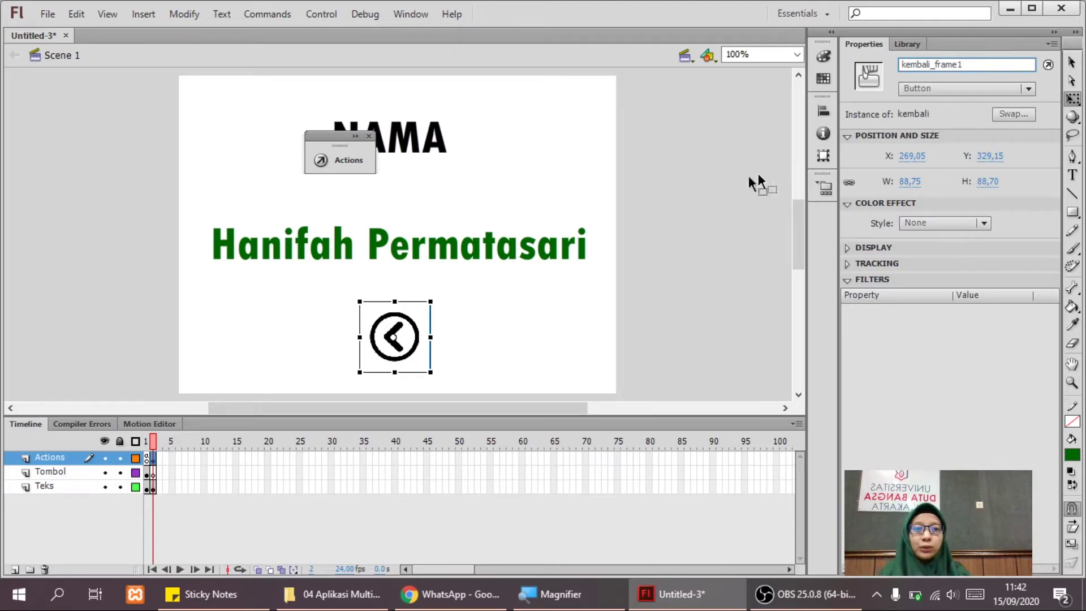
click(698, 199)
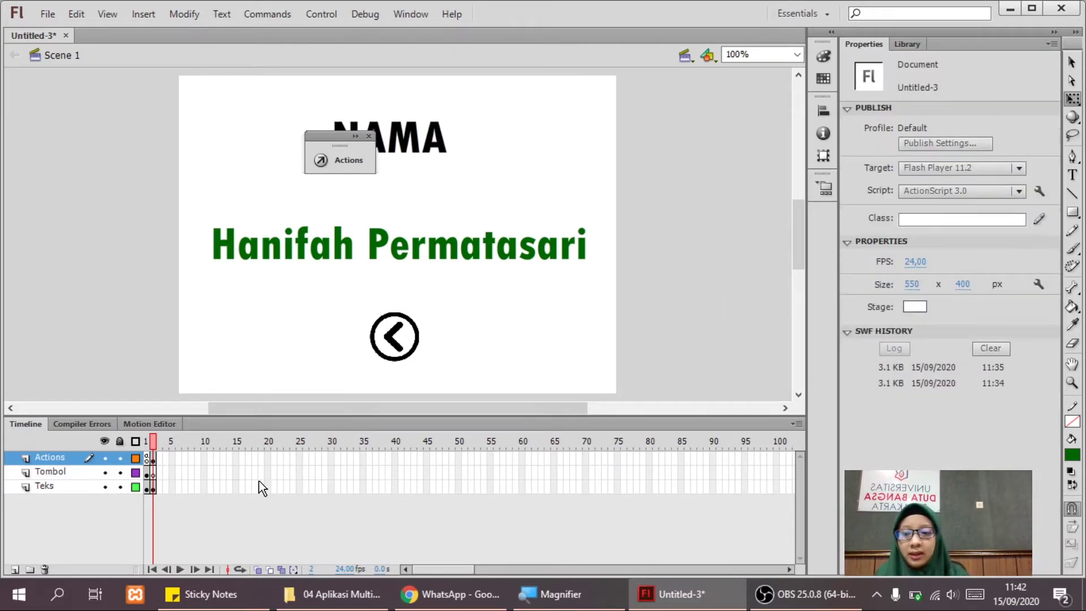
click(388, 342)
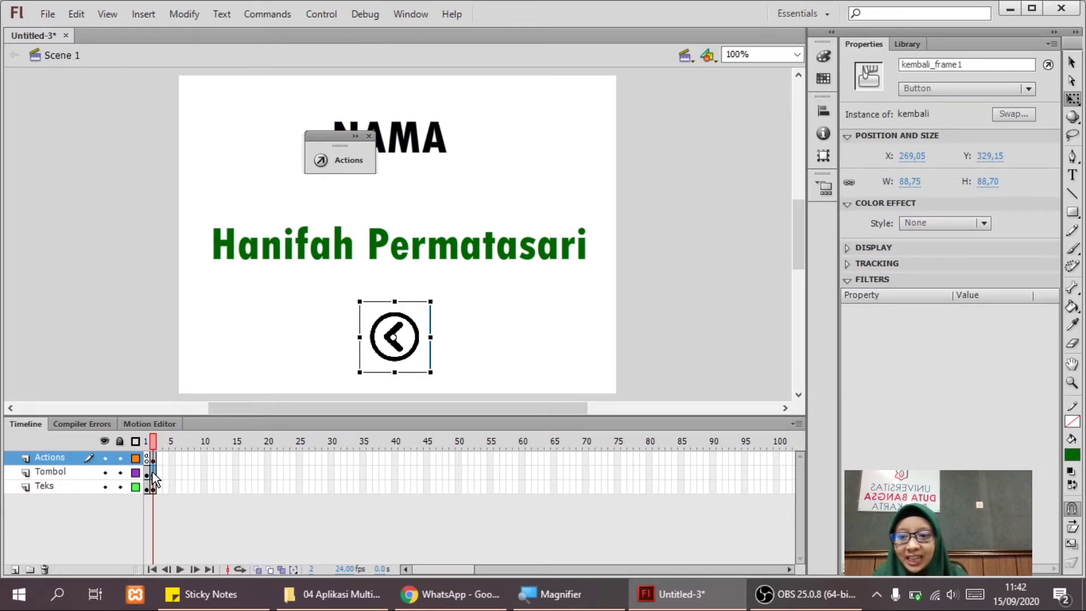
Move the back button onto Tombol layer frame 1 using Paste in Place.
click(151, 472)
click(385, 351)
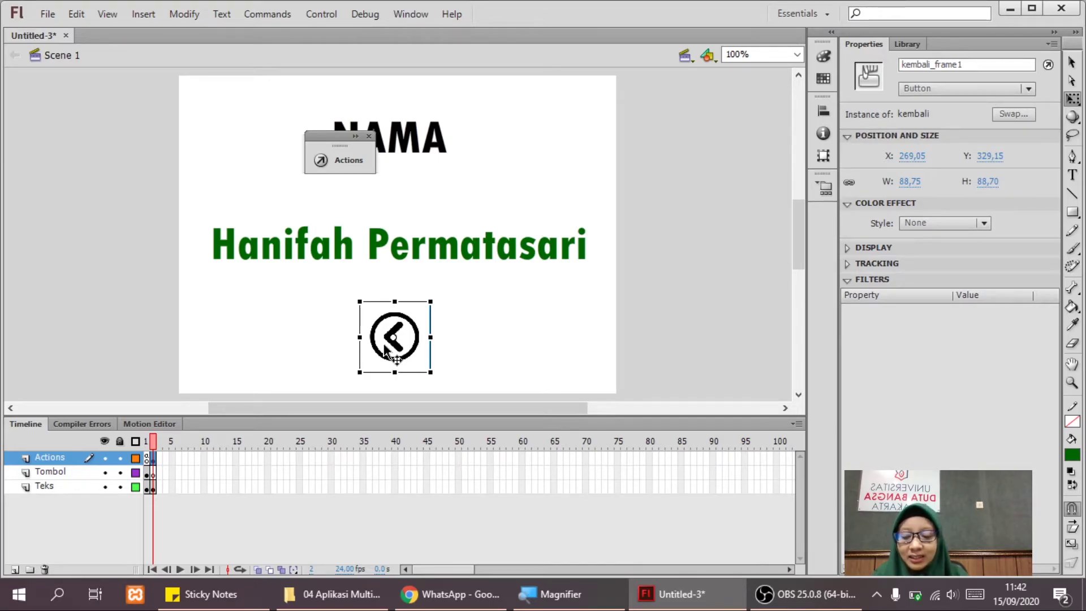
key(Delete)
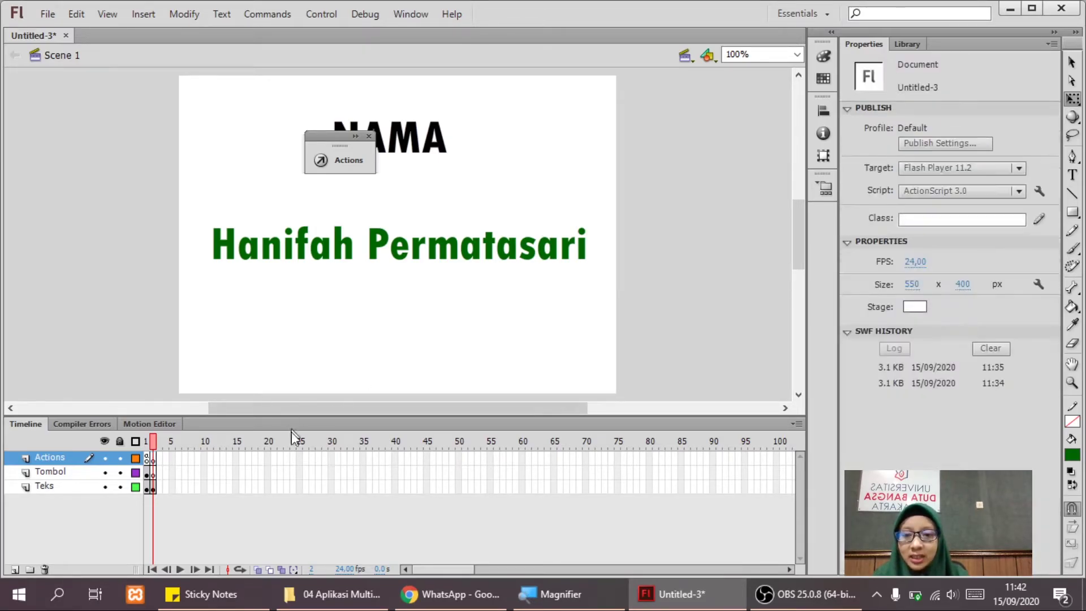
click(148, 474)
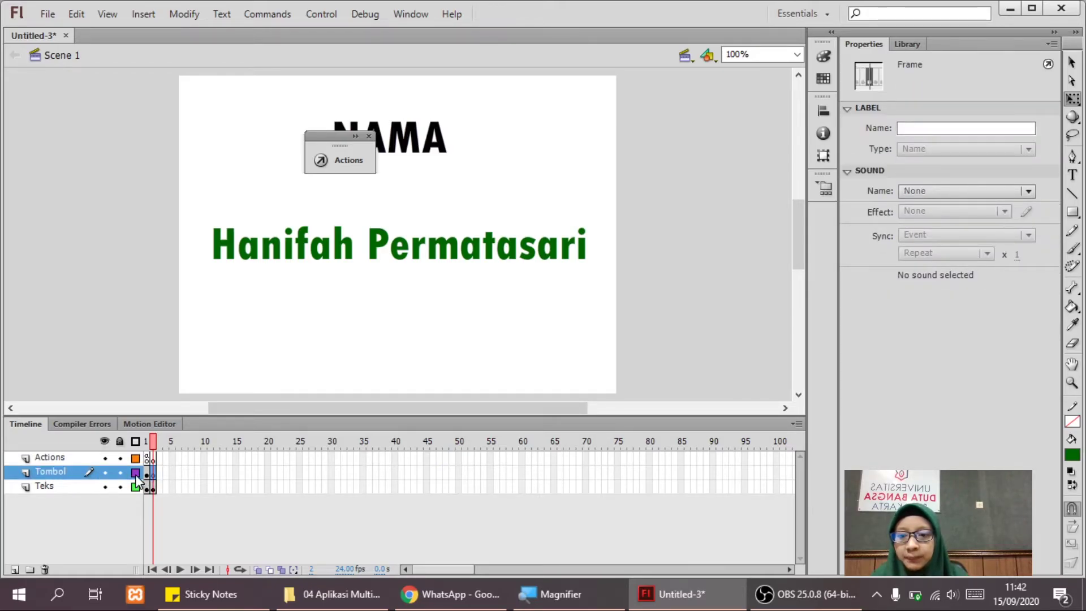
right_click(110, 293)
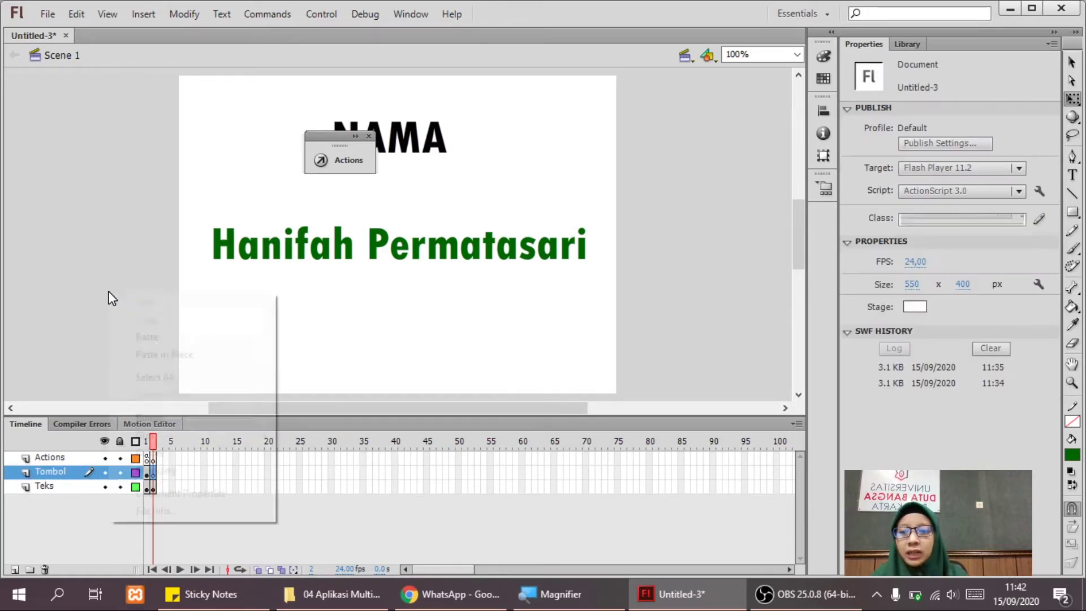
click(148, 352)
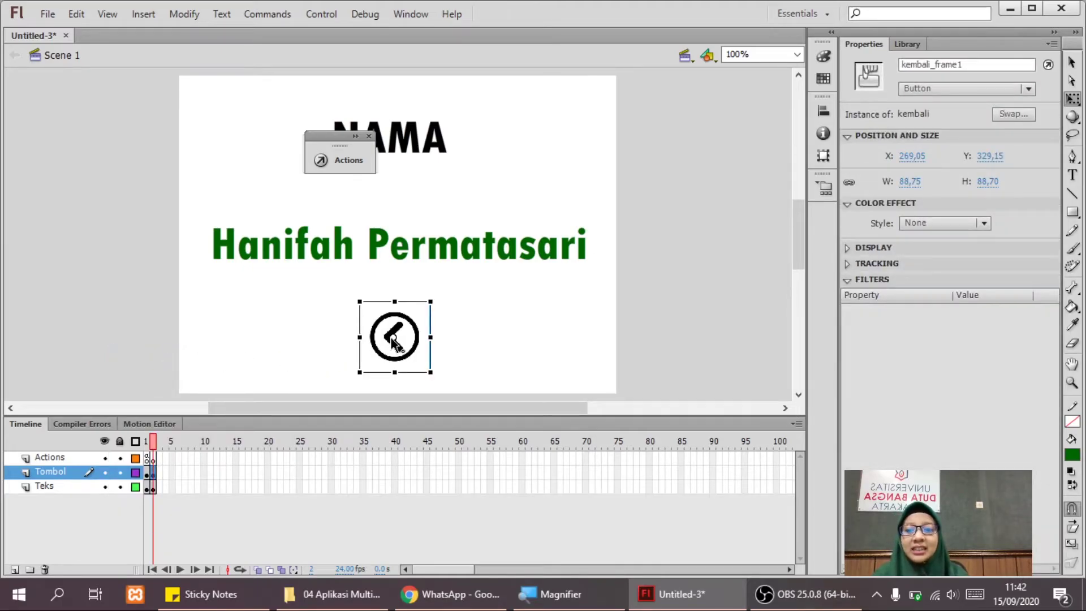
Check frame 1 of the Actions layer, then reselect the Tombol layer's back button.
click(153, 459)
right_click(155, 461)
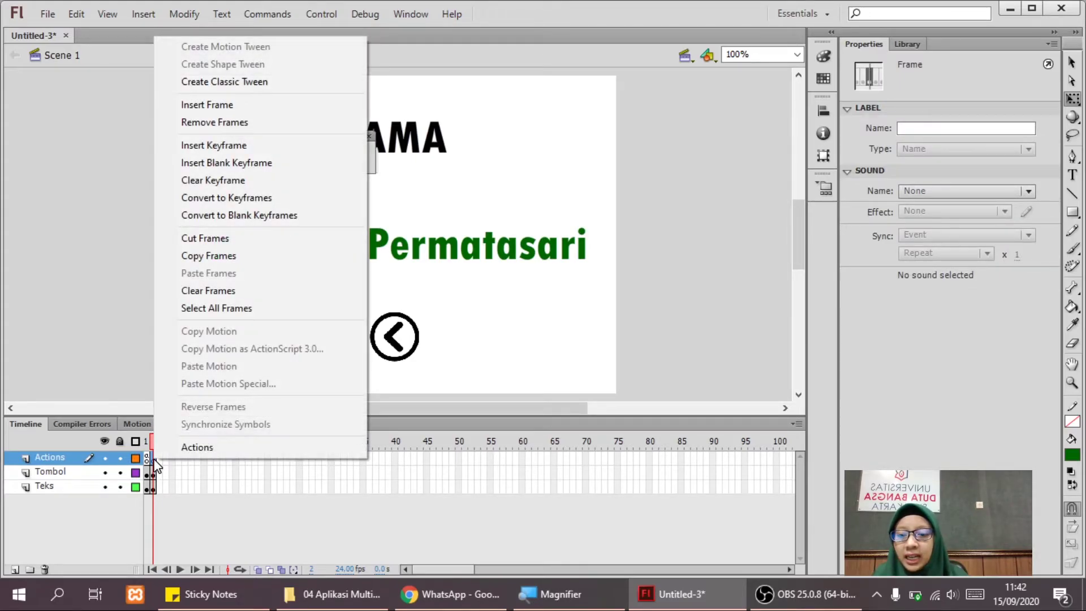
click(155, 469)
click(154, 472)
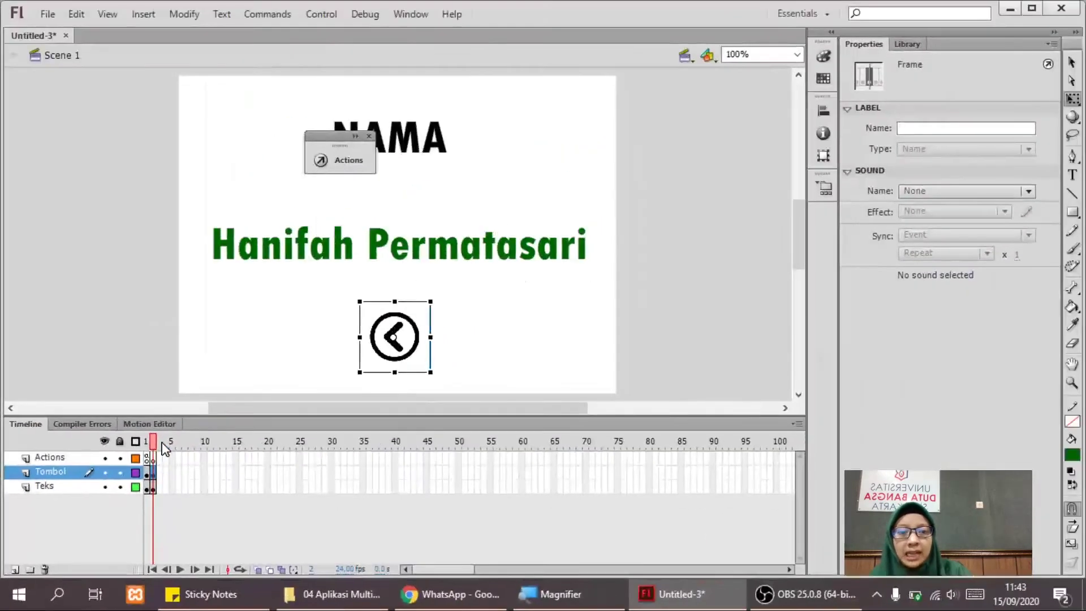
Open the Actions editor for the back button and reposition it.
right_click(403, 329)
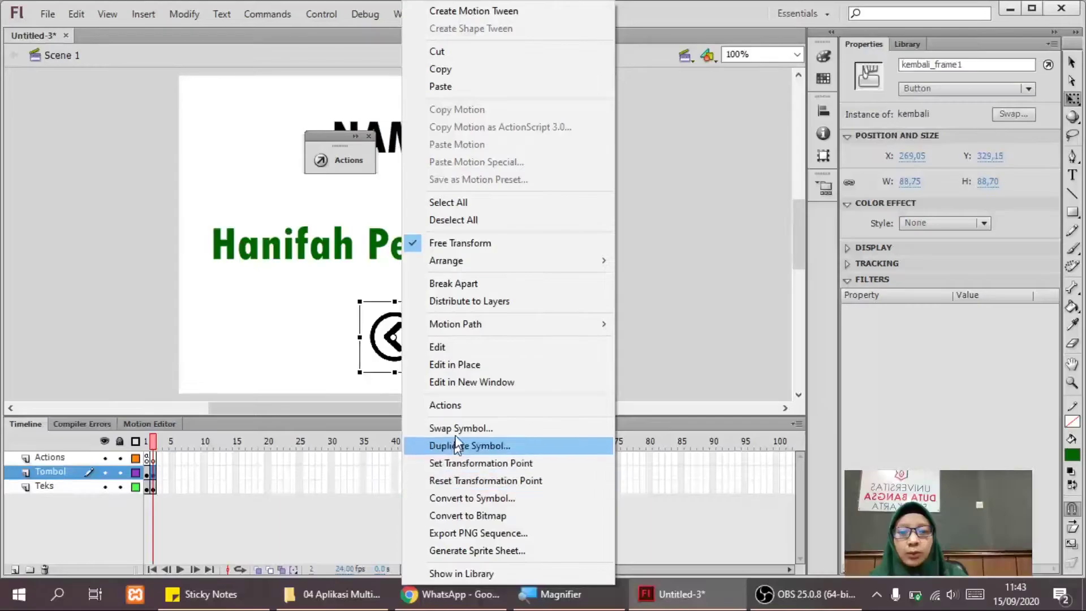
click(463, 416)
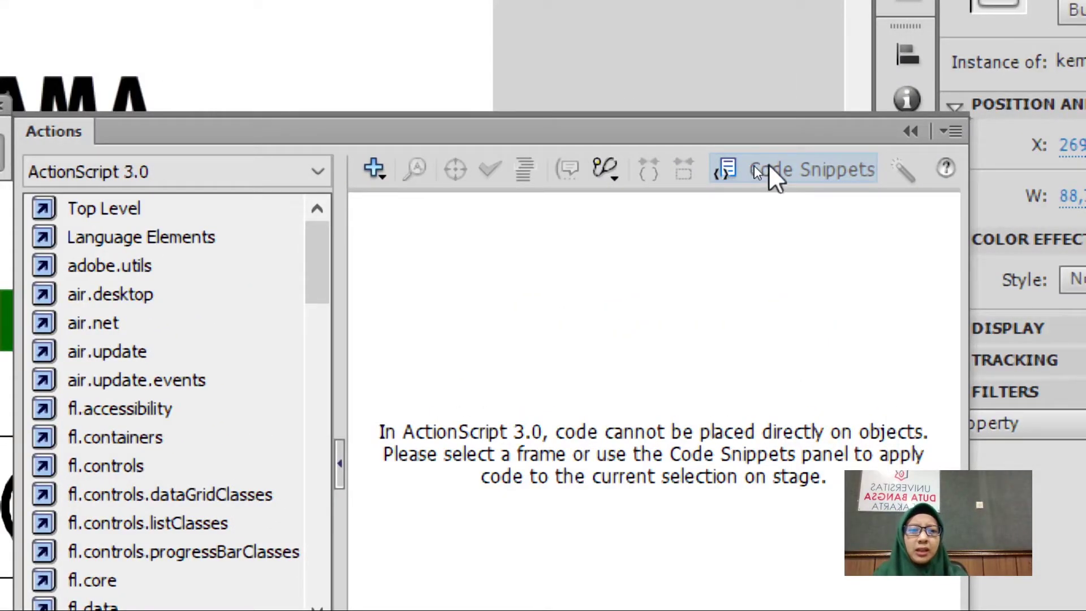
drag(754, 124, 718, 31)
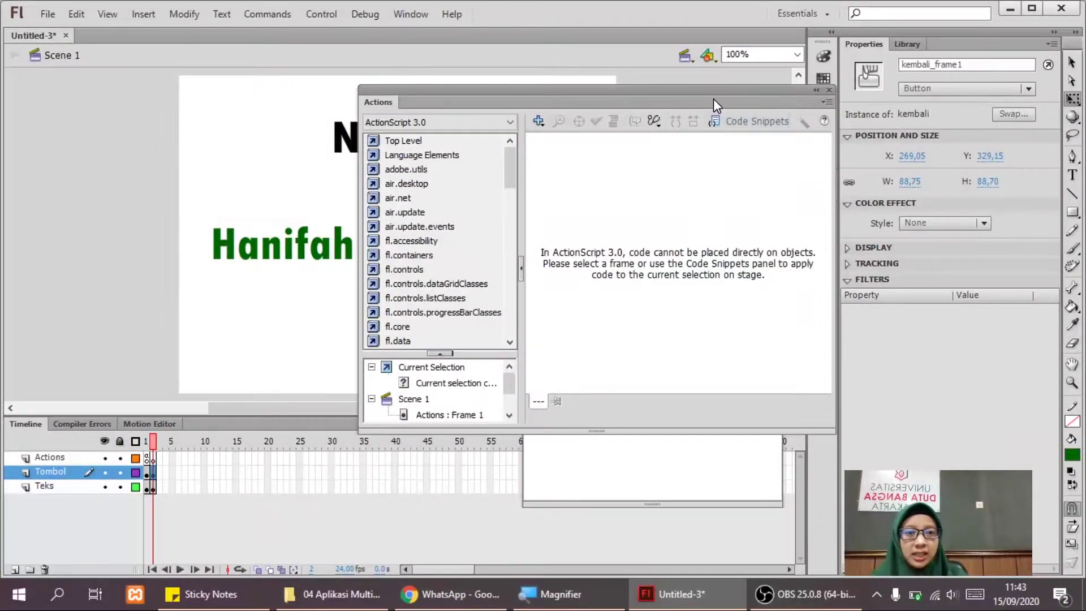
drag(713, 99, 491, 100)
Show Code Snippets and expand the Timeline Navigation folder.
click(535, 121)
drag(696, 200, 623, 172)
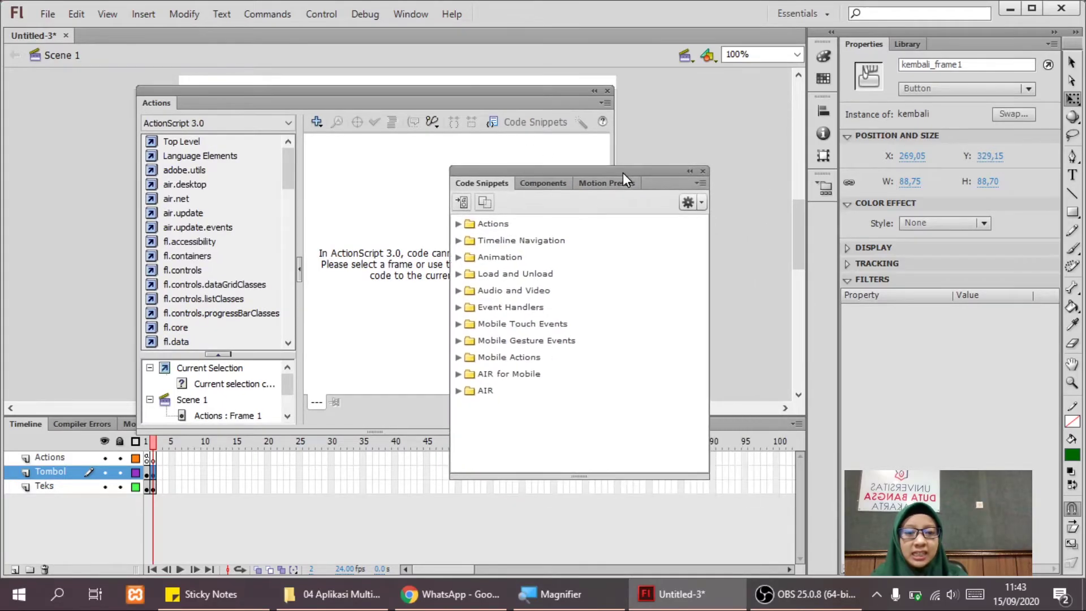
click(458, 241)
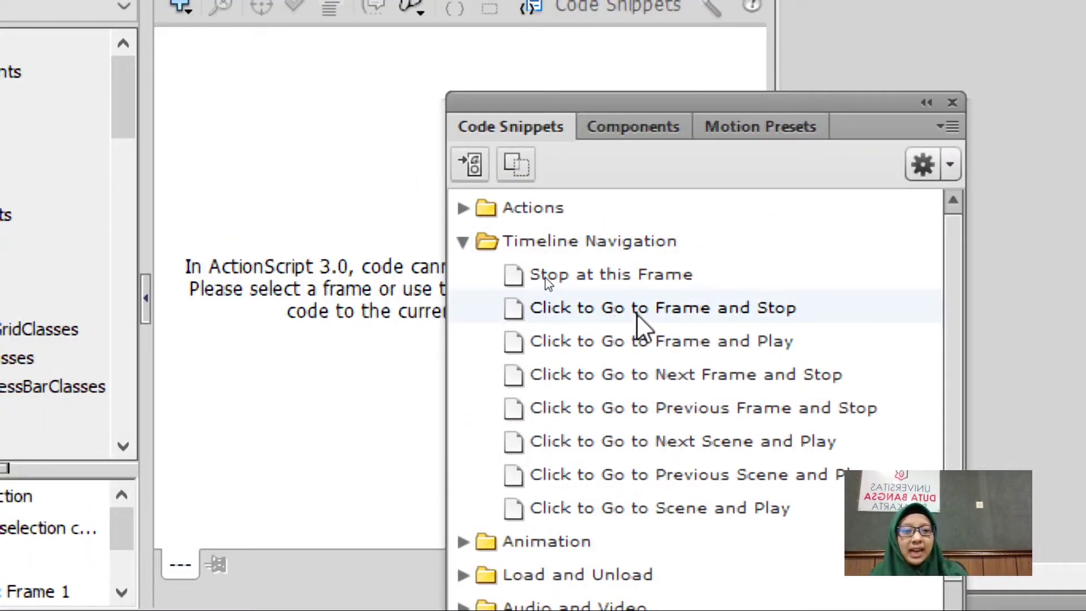
mouse_move(636, 313)
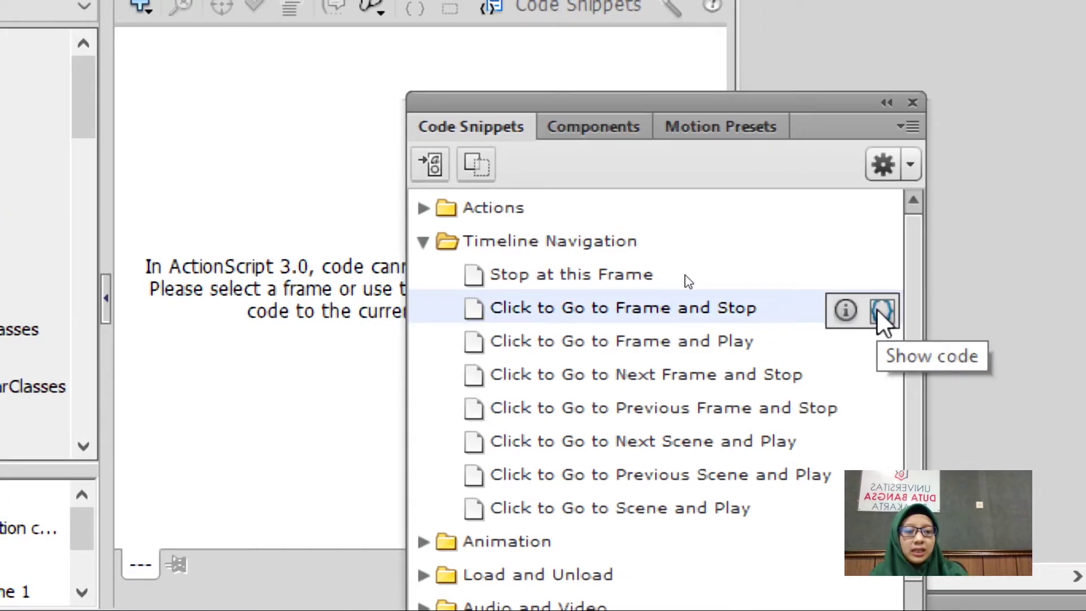
Insert the Click to Go to Frame and Stop snippet for kembali_frame1, changing gotoAndStop(5) to gotoAndStop(1).
click(878, 310)
drag(981, 320, 300, 114)
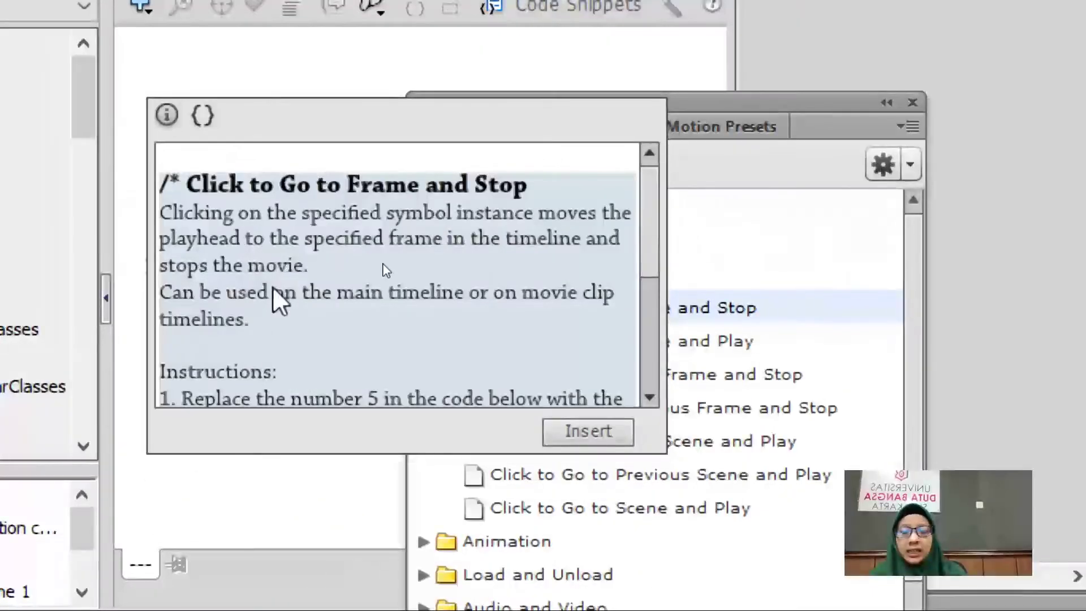
scroll(273, 286, down, 2)
scroll(272, 286, down, 2)
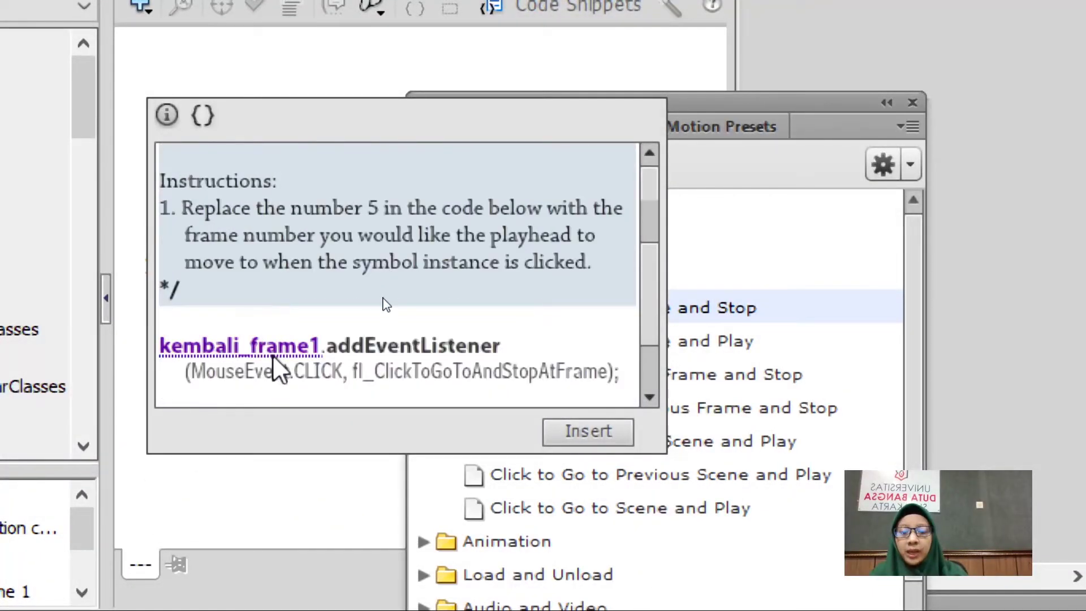
scroll(272, 356, up, 1)
scroll(273, 356, down, 2)
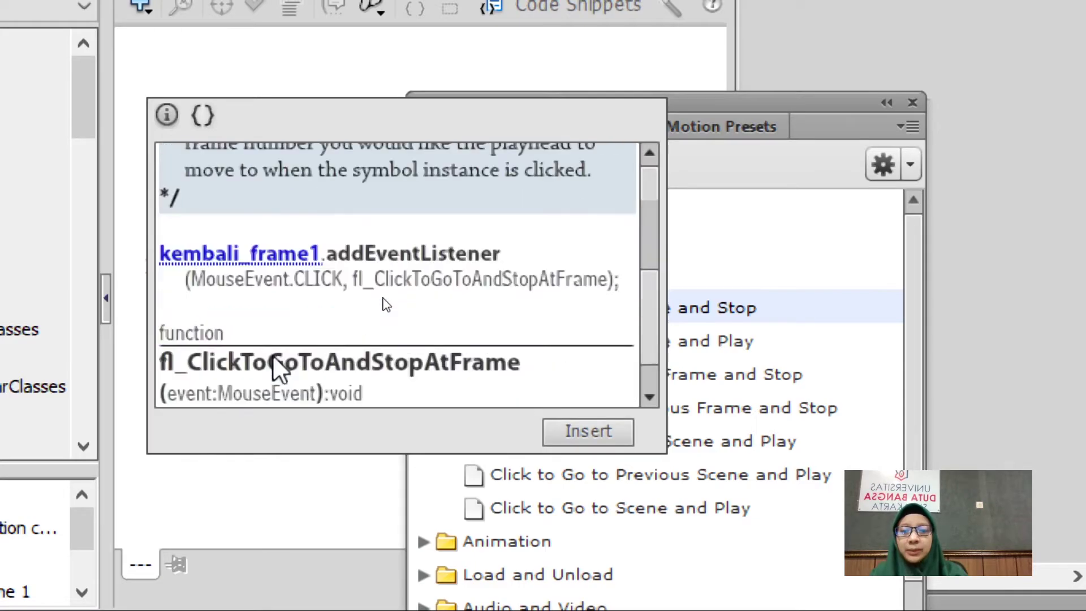
scroll(273, 357, down, 1)
scroll(272, 357, down, 1)
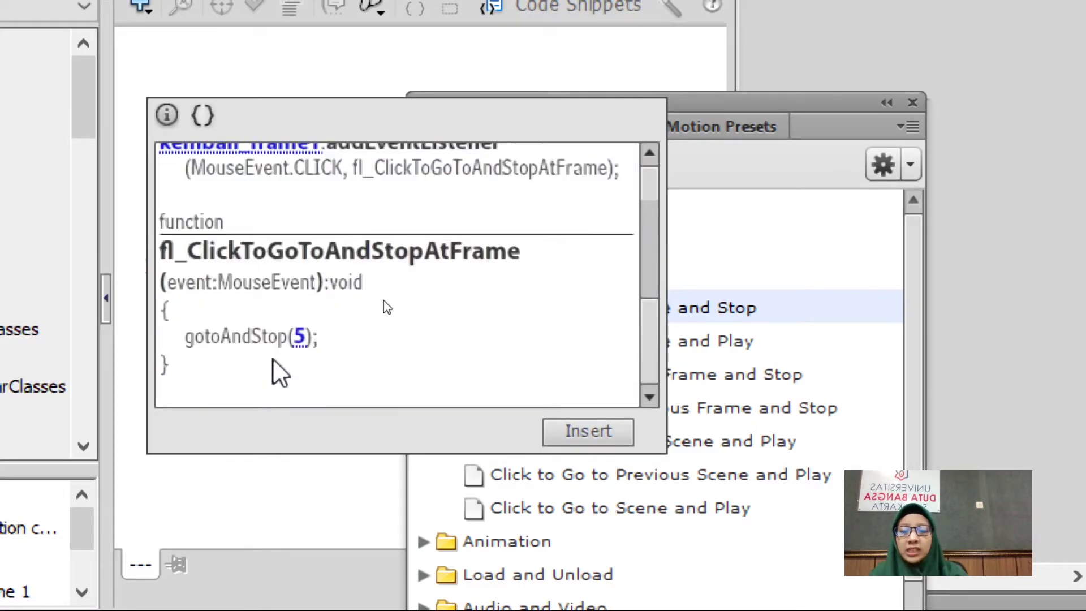
double_click(301, 337)
text(1)
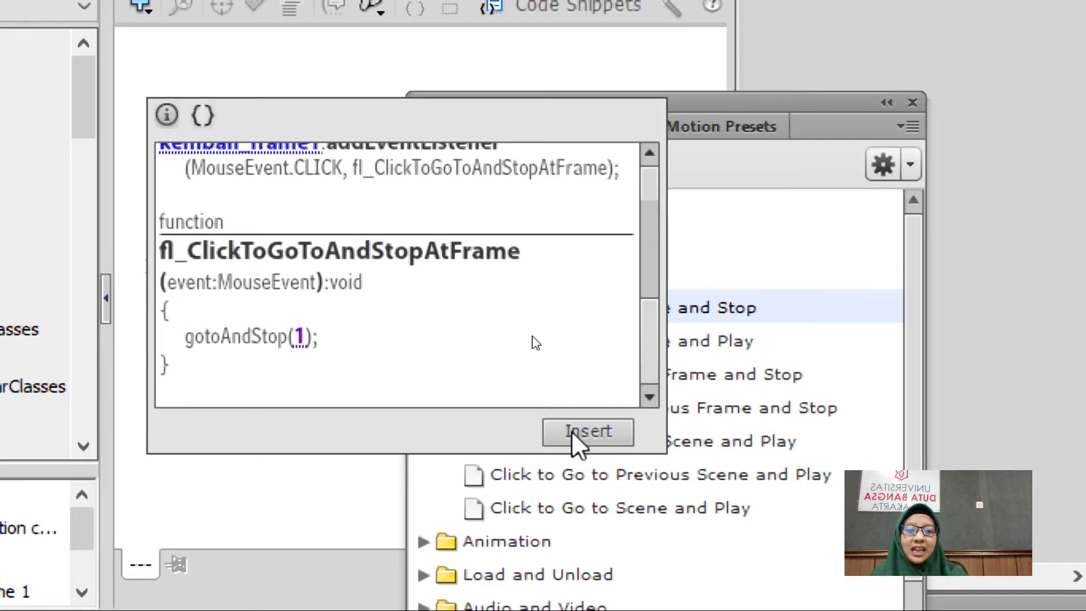
click(572, 433)
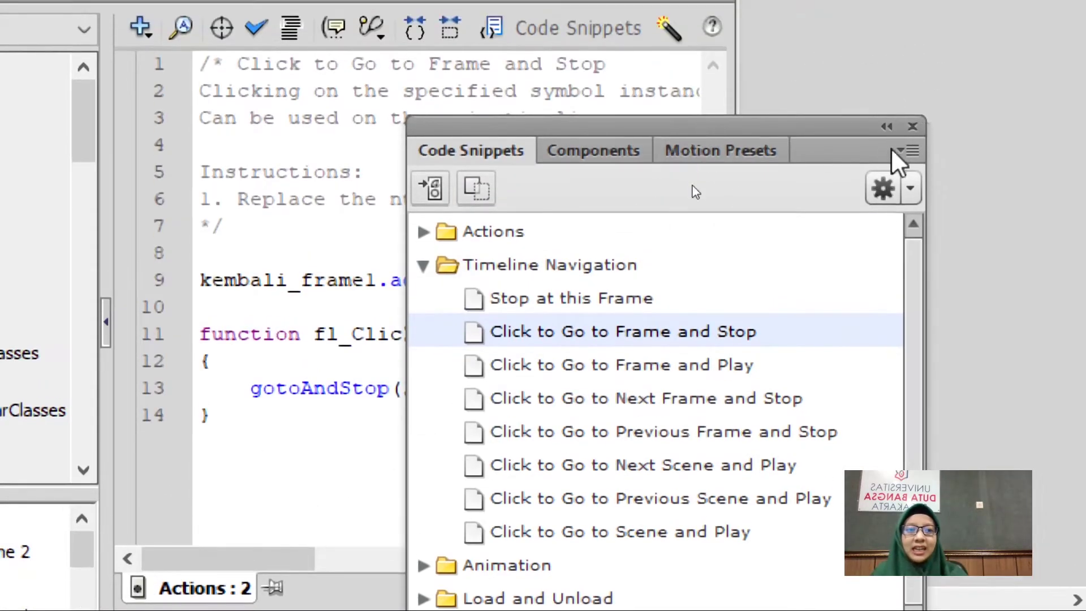
Delete the snippet's comment block and the empty top lines from frame 2's script, then close the editor.
click(886, 128)
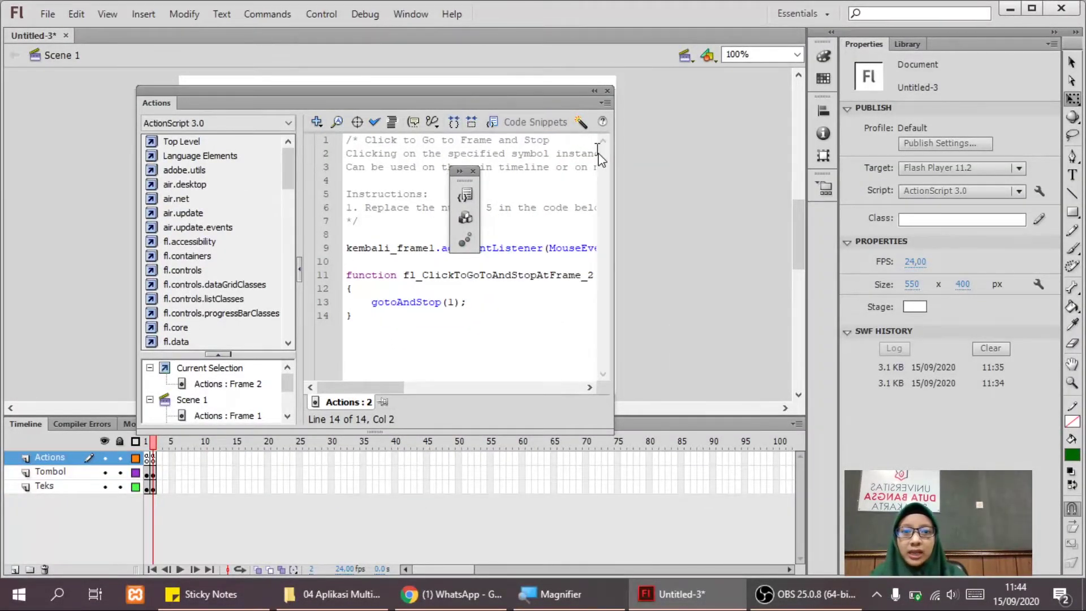
drag(614, 175, 787, 199)
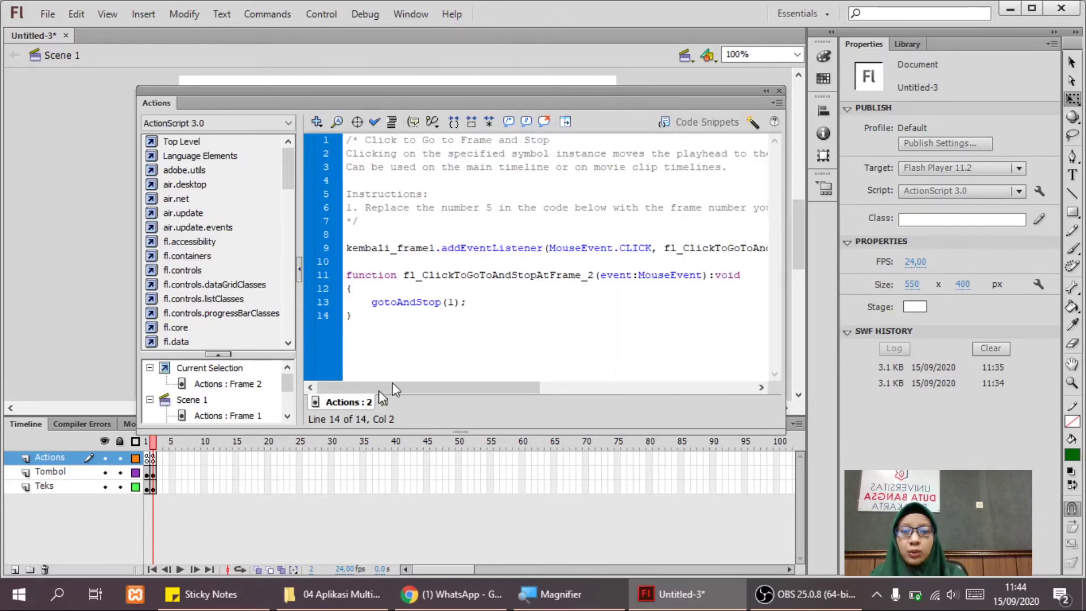
click(156, 460)
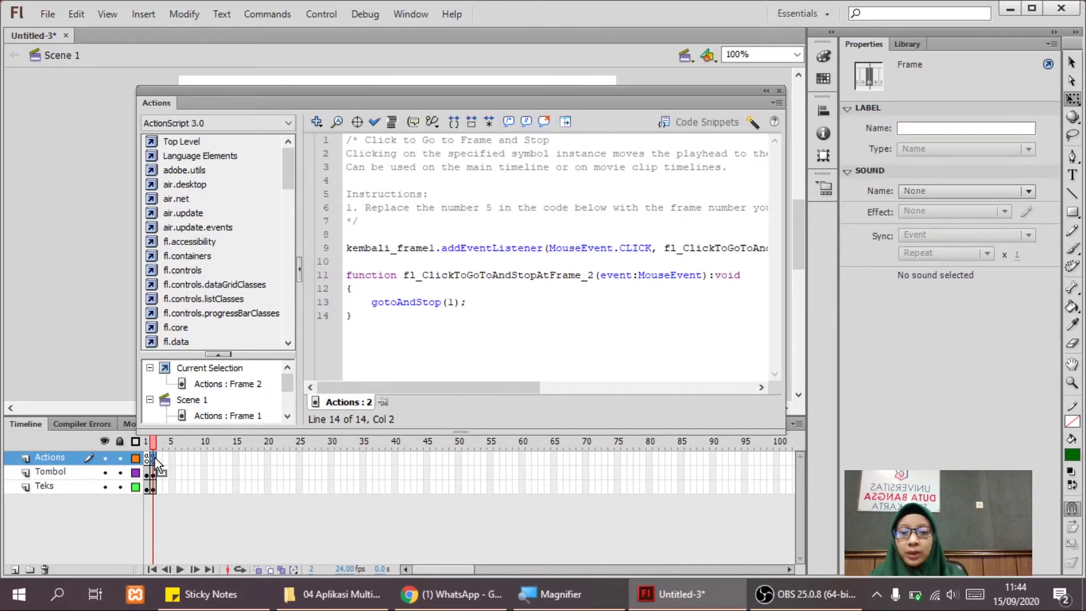
click(483, 275)
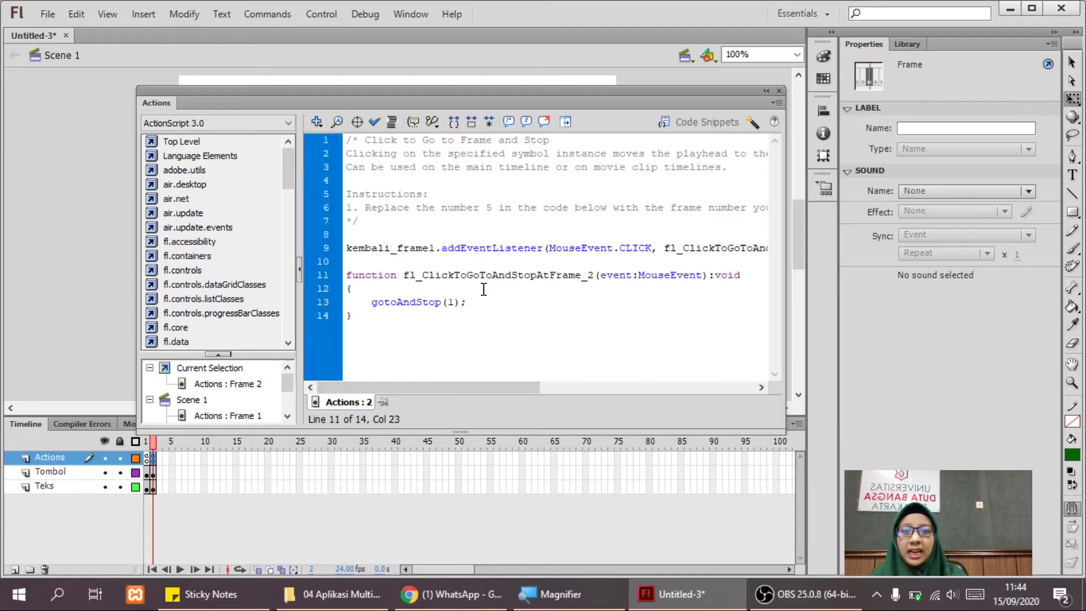
drag(388, 222, 341, 141)
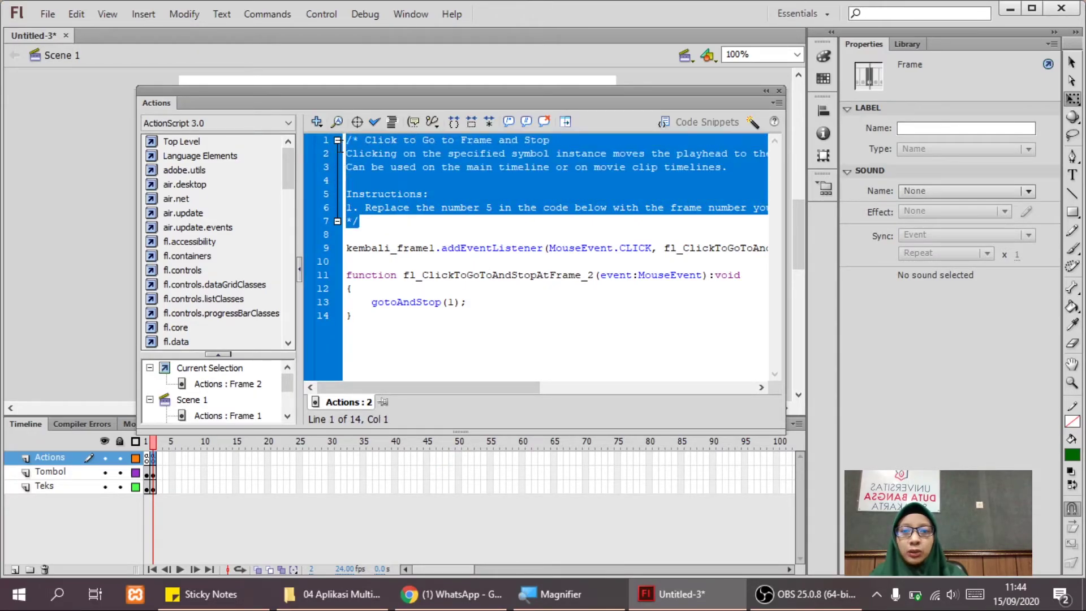
key(BackSpace)
key(Delete)
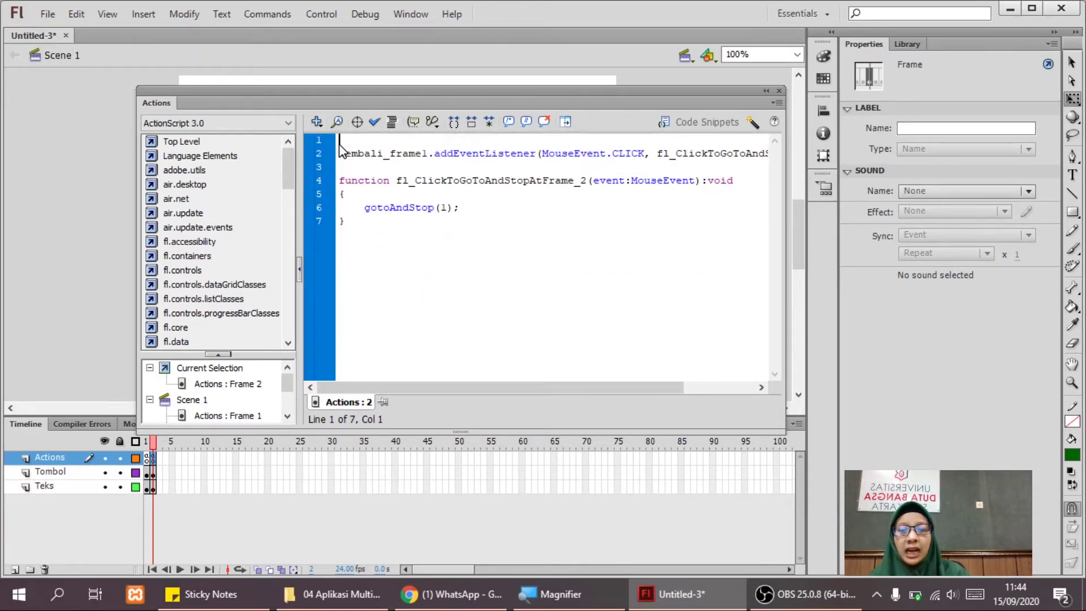
key(Delete)
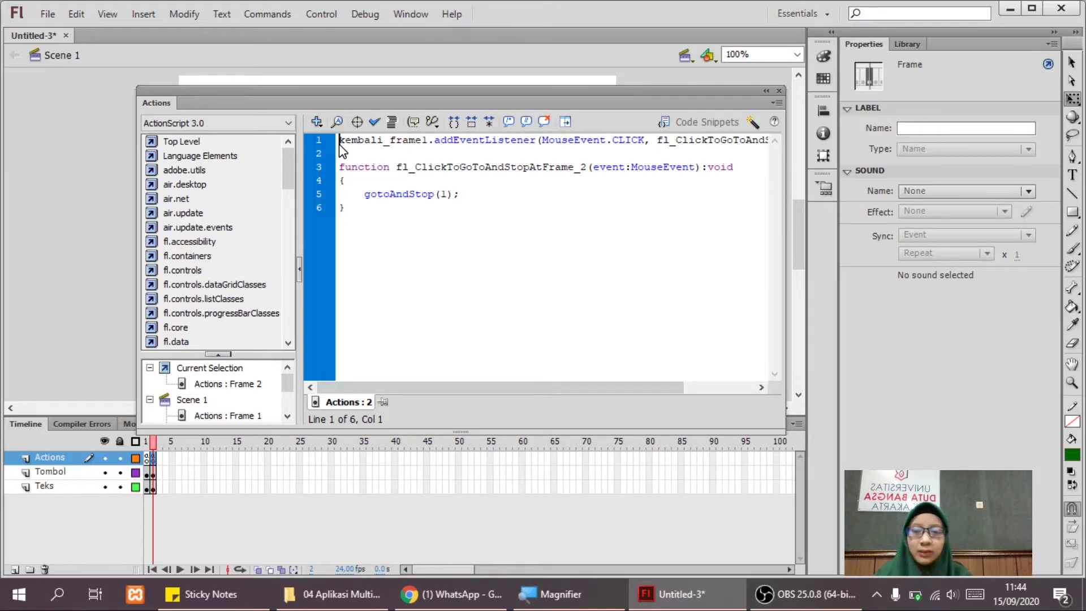
click(765, 91)
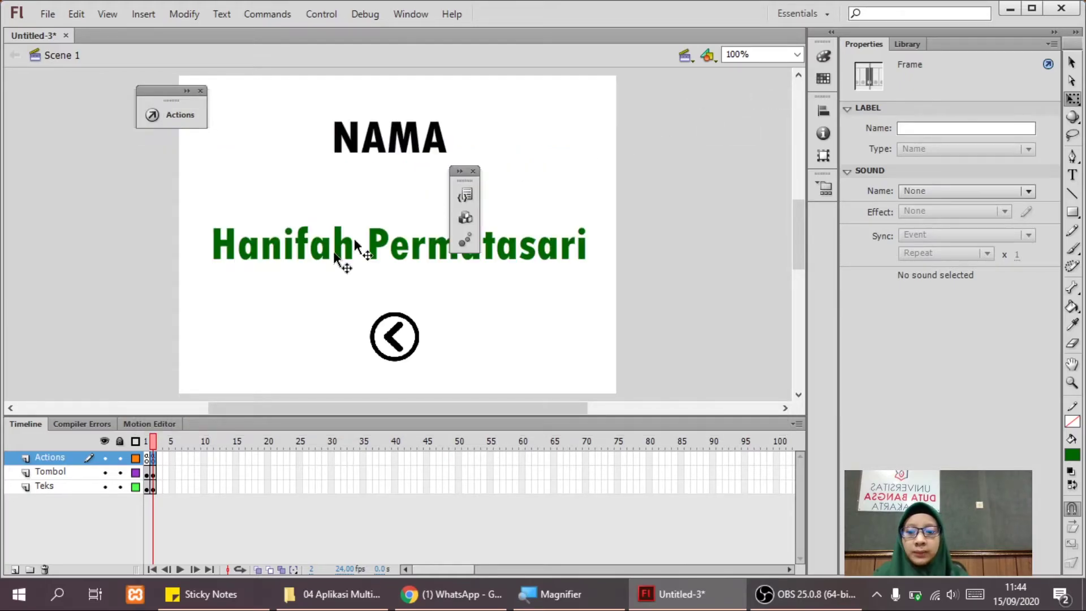
click(112, 286)
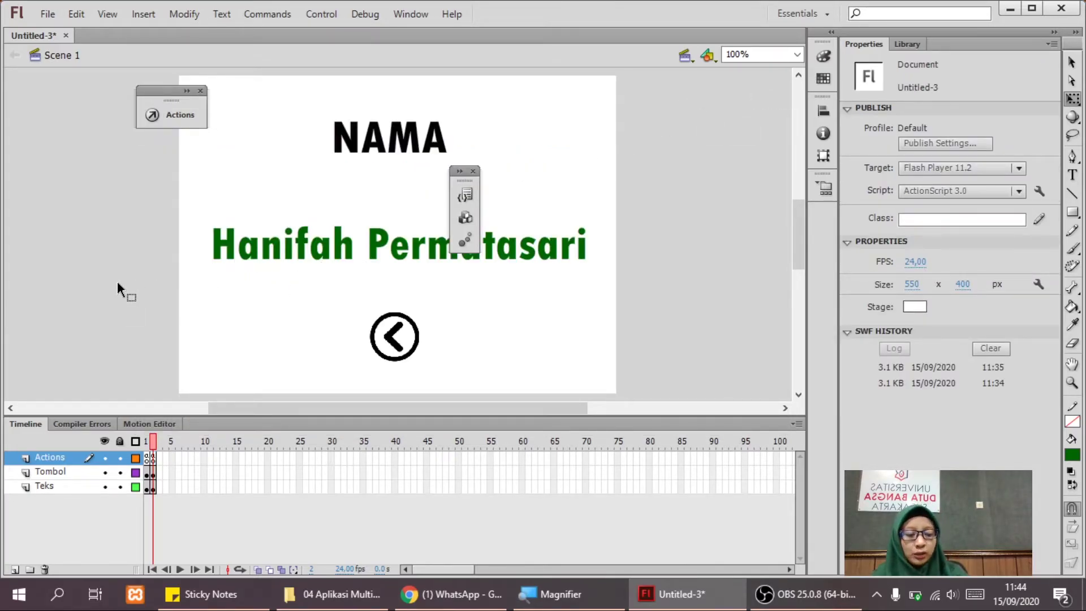
Test the movie, confirming nama shows the NAMA page and the back arrow returns to IDENTITAS.
key(ctrl+Return)
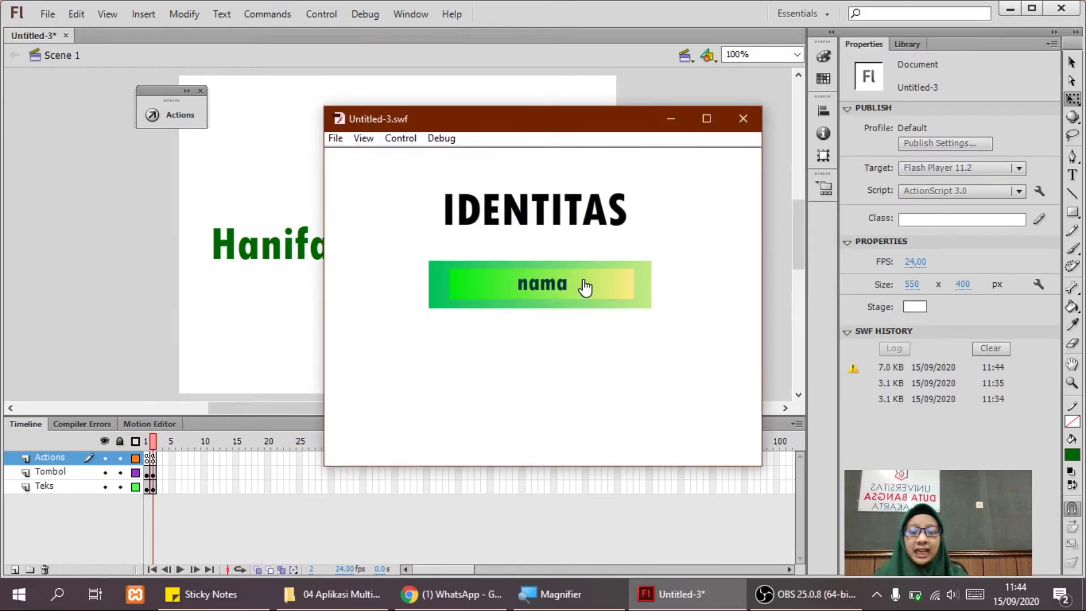
click(585, 287)
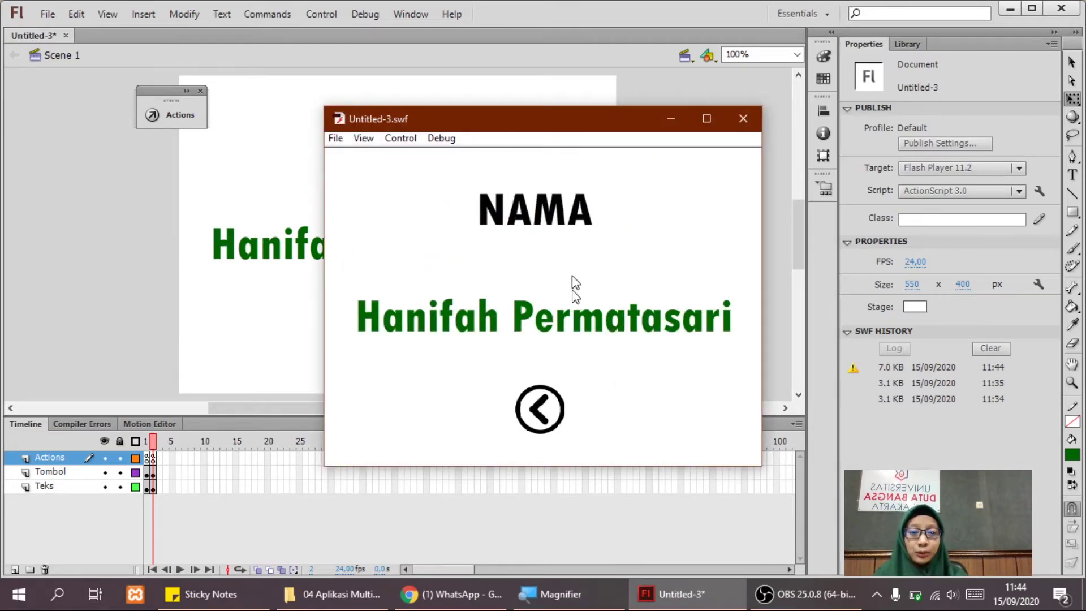
click(550, 419)
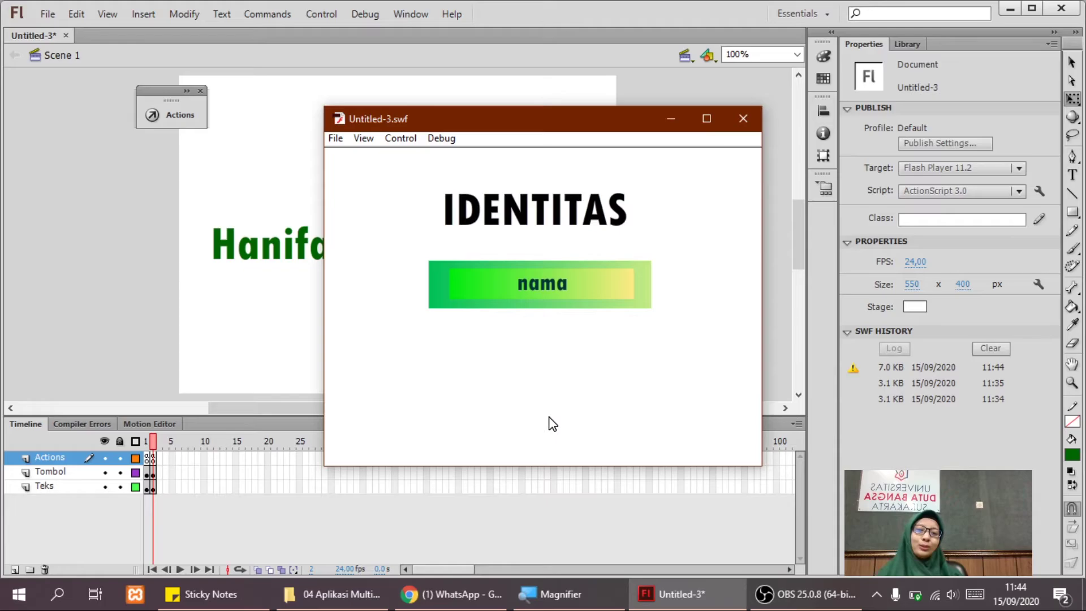
click(741, 119)
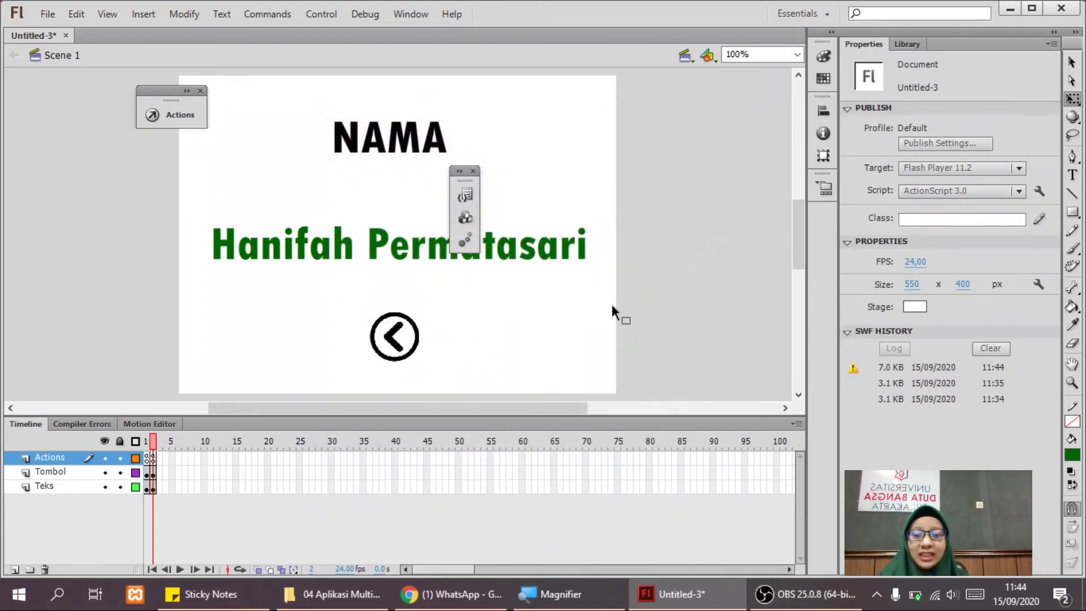
click(146, 460)
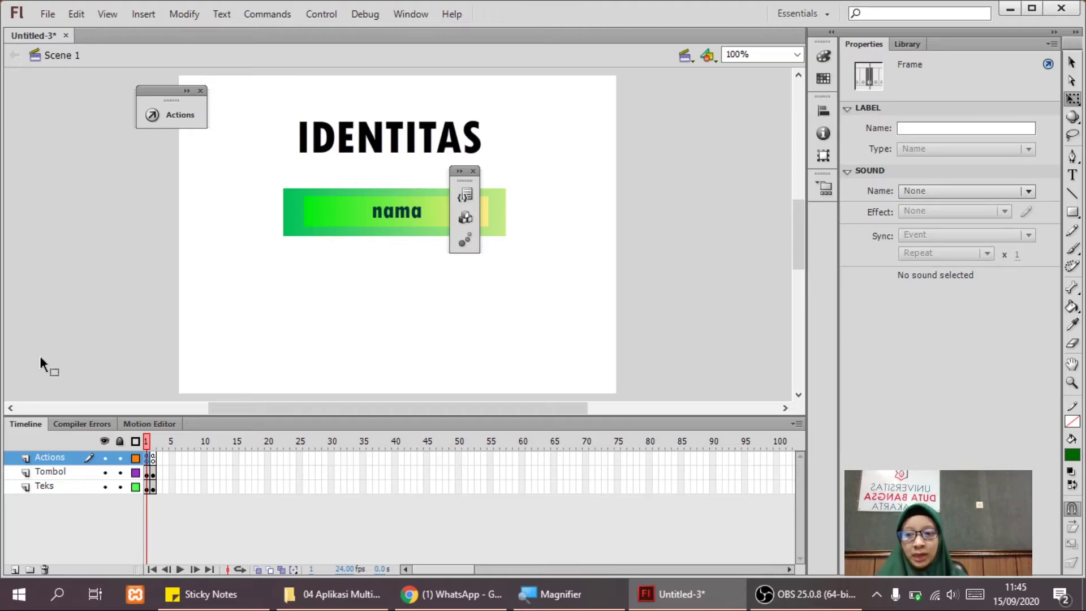
Create a new layer and rename it from Layer 4 to 'Nama label'.
click(13, 570)
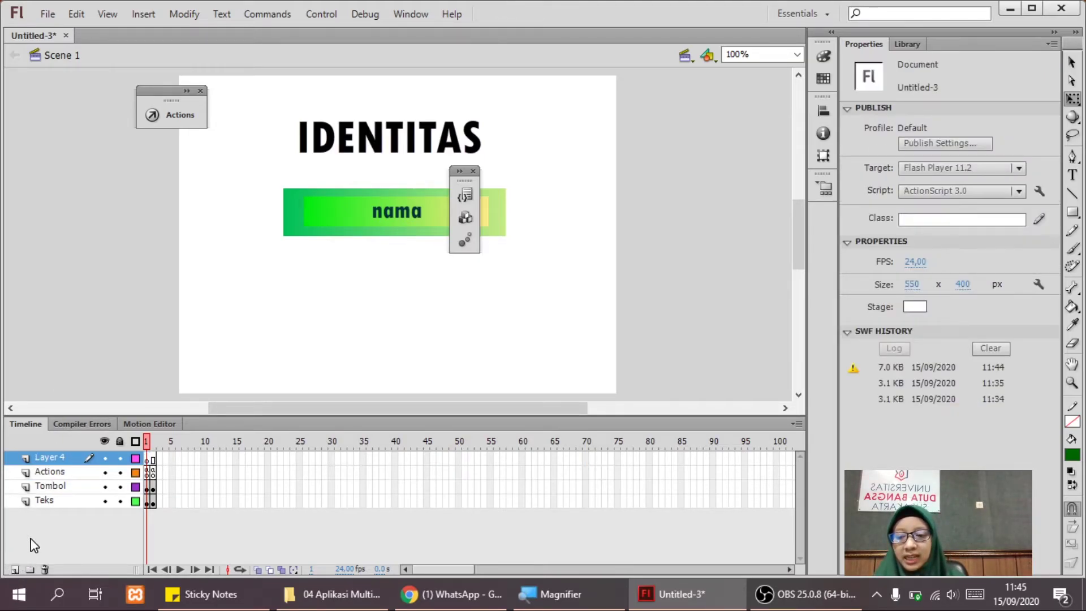
double_click(50, 458)
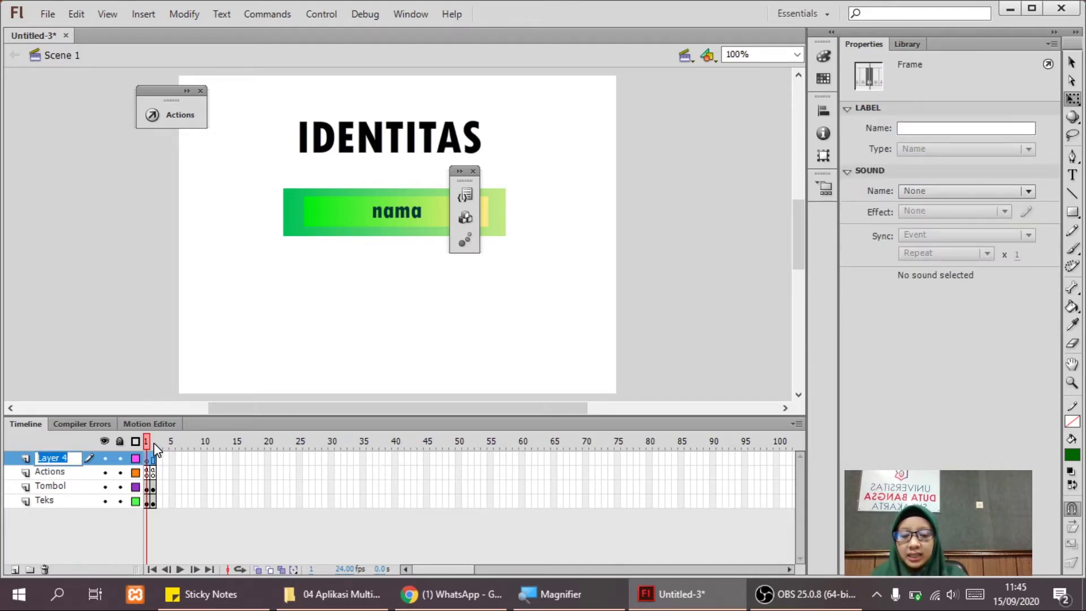
text(N)
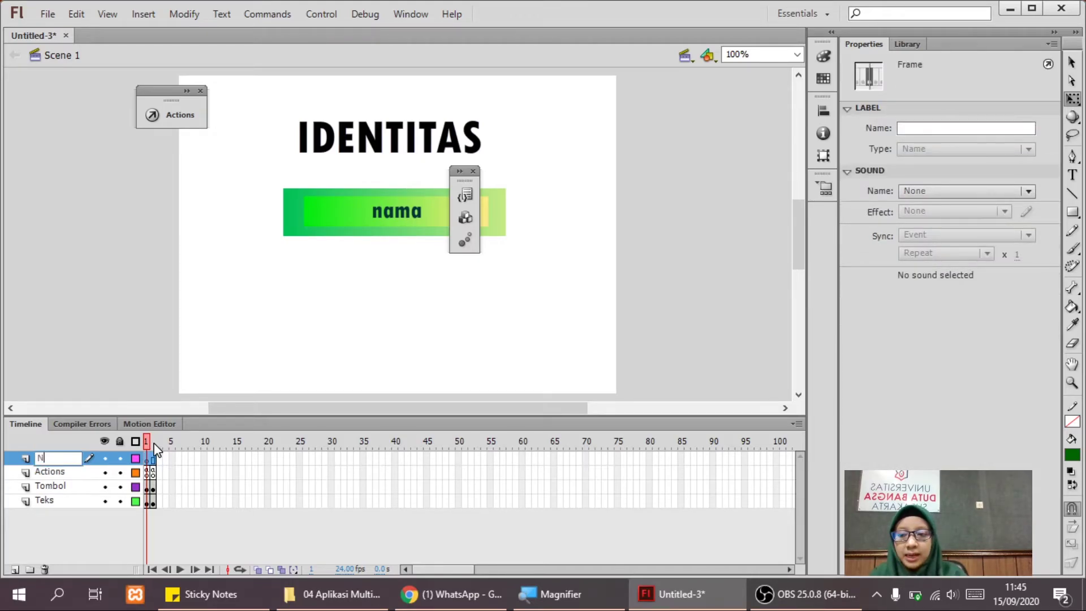
text(ama label)
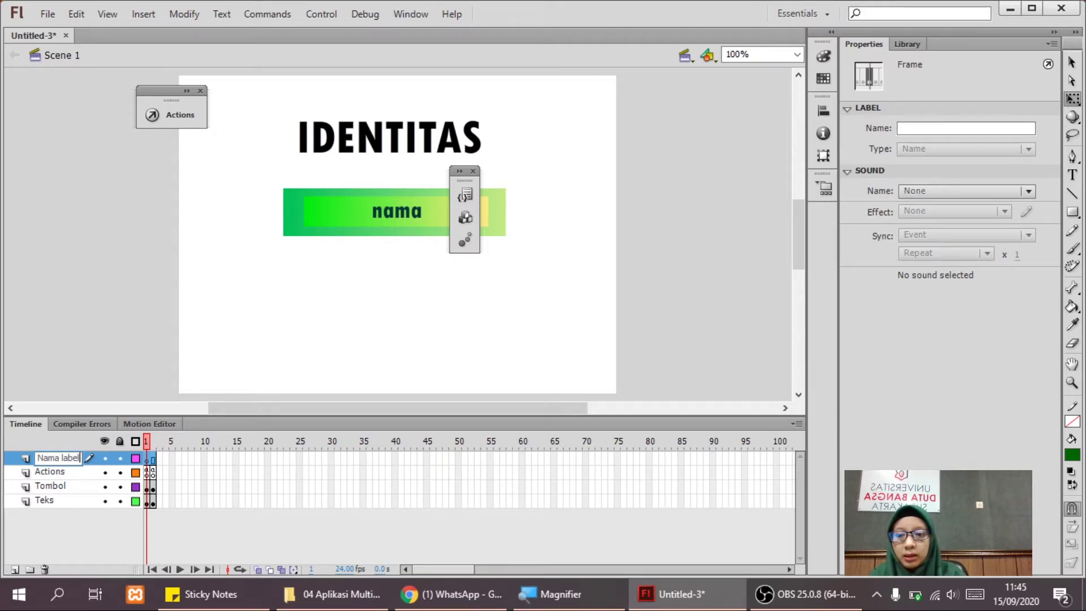
key(Return)
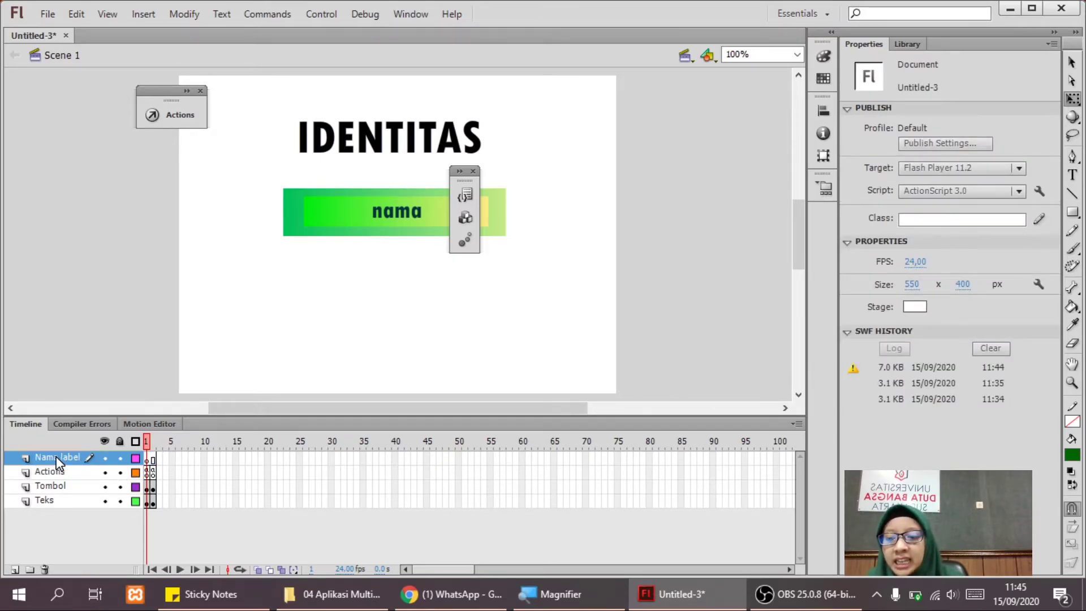
Insert a blank keyframe at frame 2 on the Nama label layer.
click(59, 471)
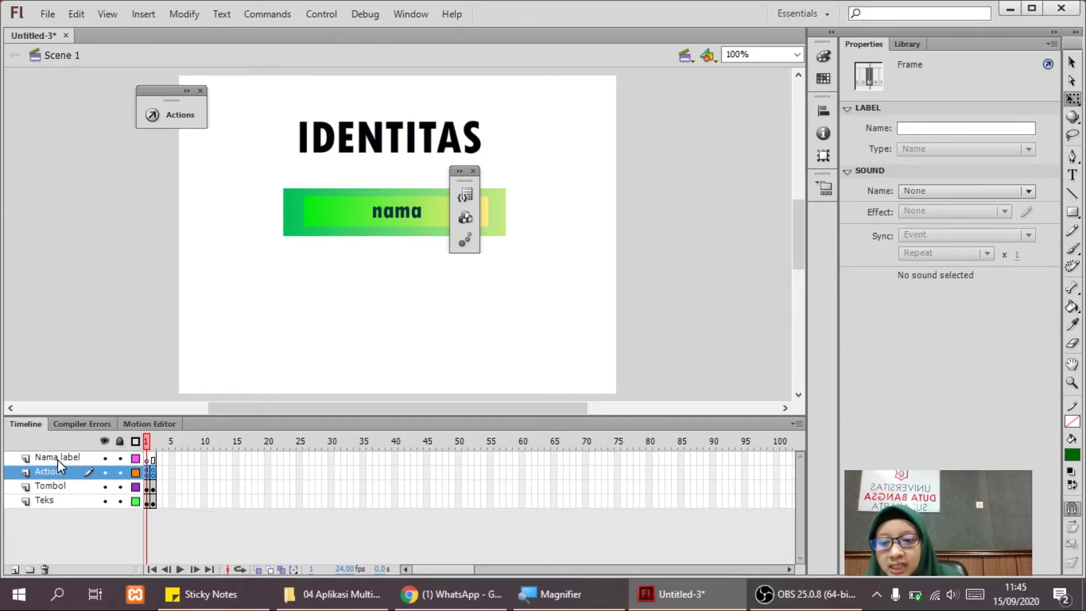
click(59, 457)
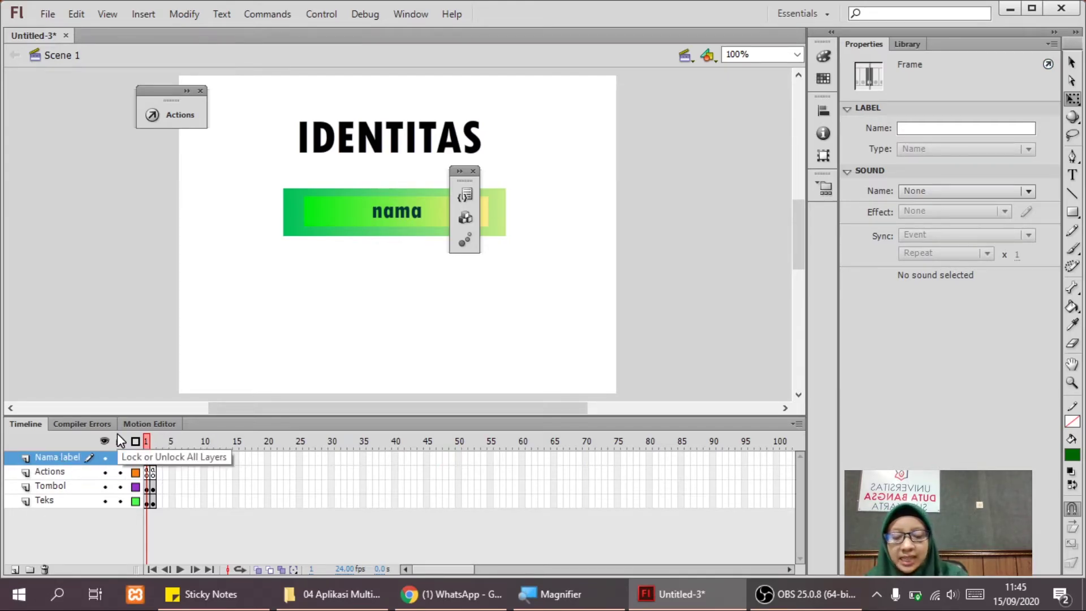
key(super+plus)
key(super+plus)
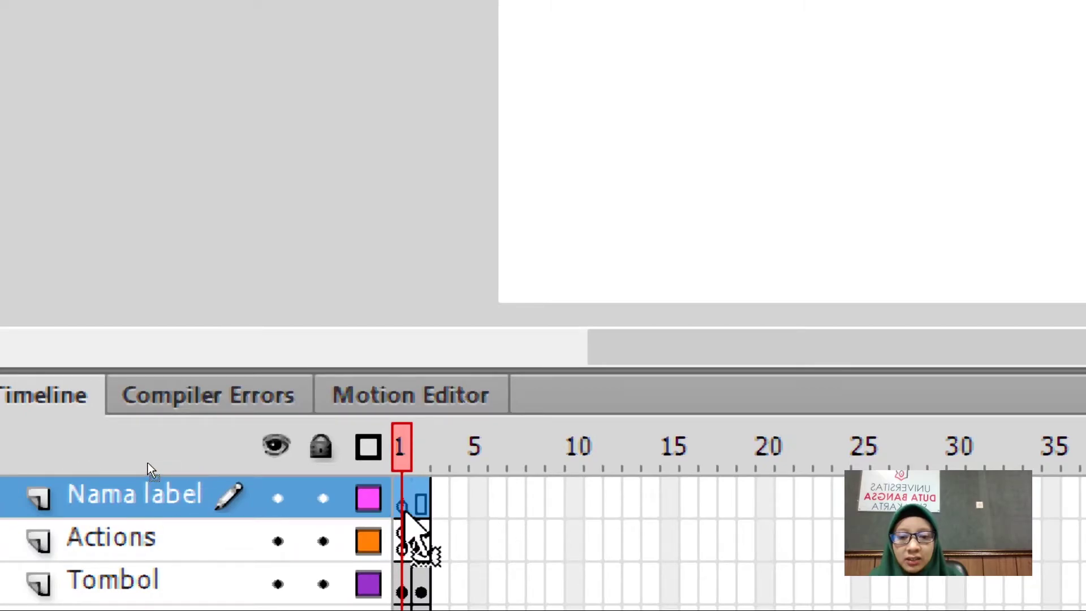
mouse_move(421, 501)
mouse_down()
mouse_move(404, 501)
mouse_move(421, 500)
mouse_move(407, 504)
mouse_move(408, 518)
mouse_move(431, 509)
mouse_move(413, 504)
mouse_move(423, 502)
mouse_up()
click(423, 501)
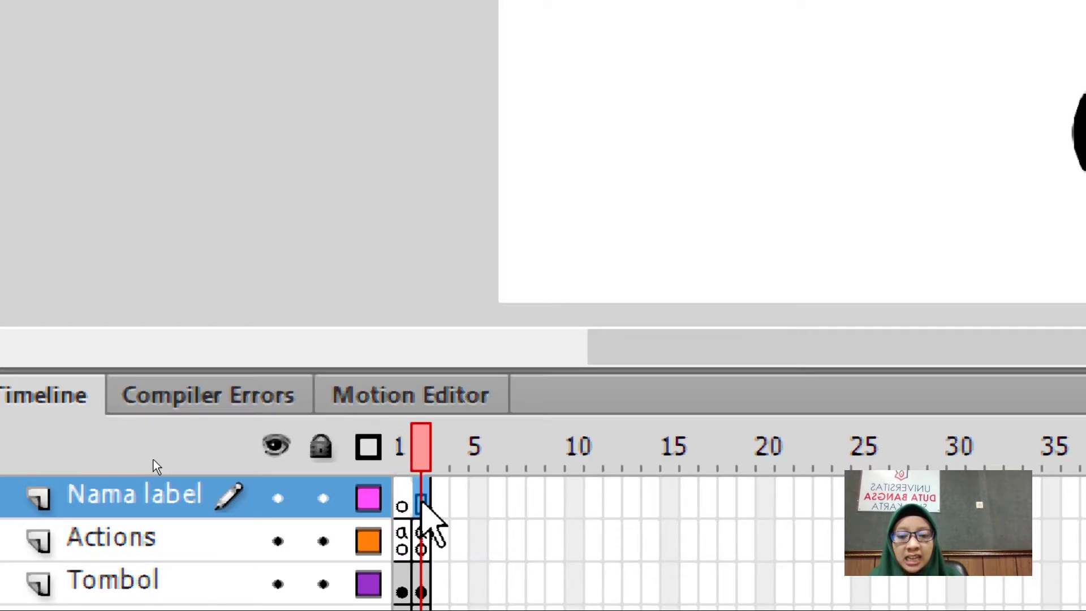
right_click(423, 501)
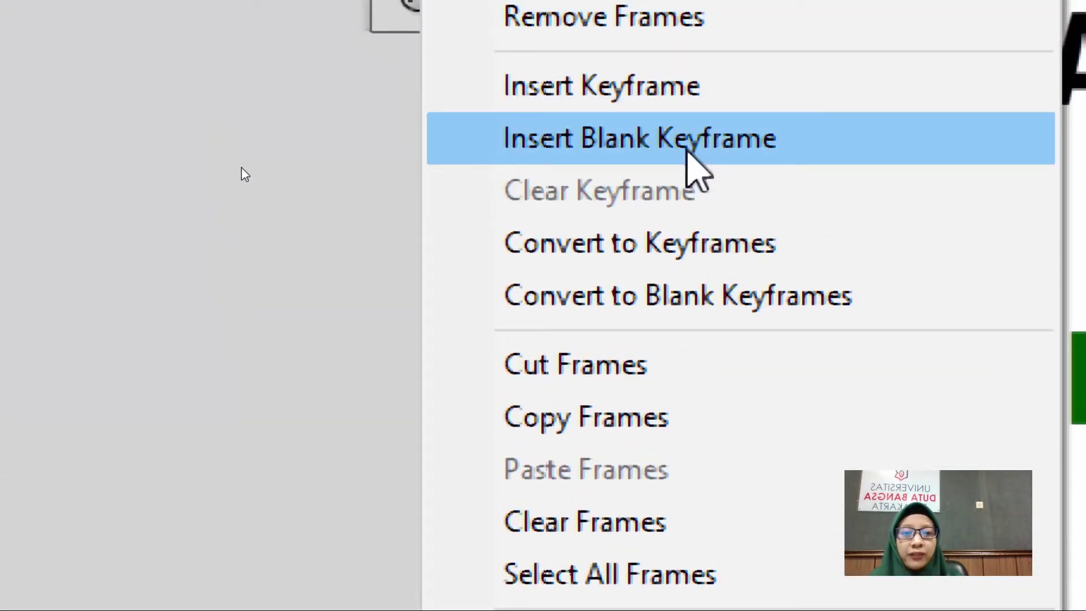
click(687, 149)
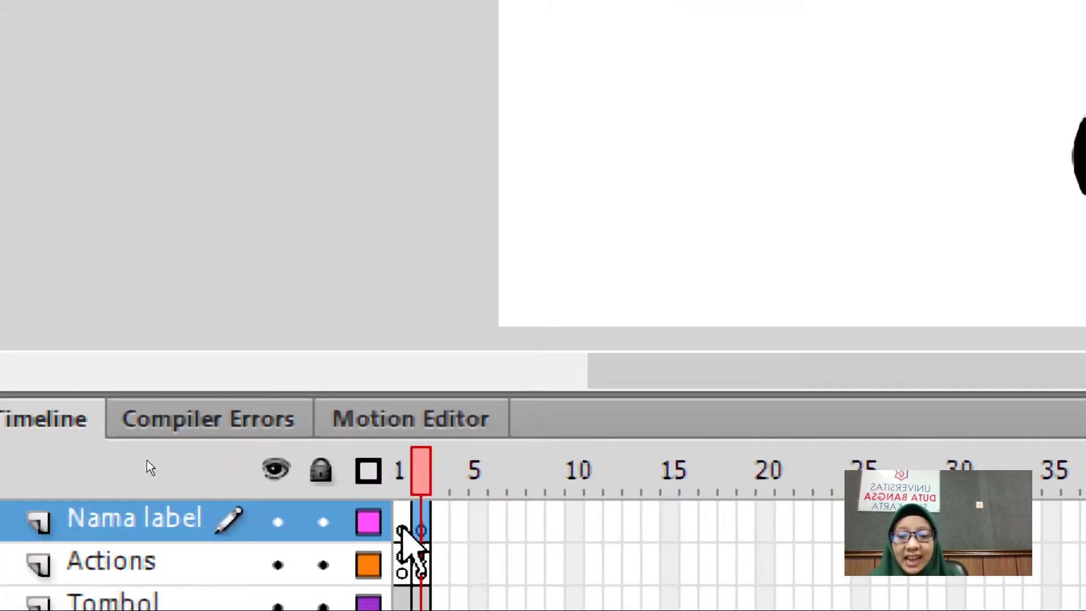
Enter 'menu_utama' as the Label Name for frame 1 of the Nama label layer.
click(402, 531)
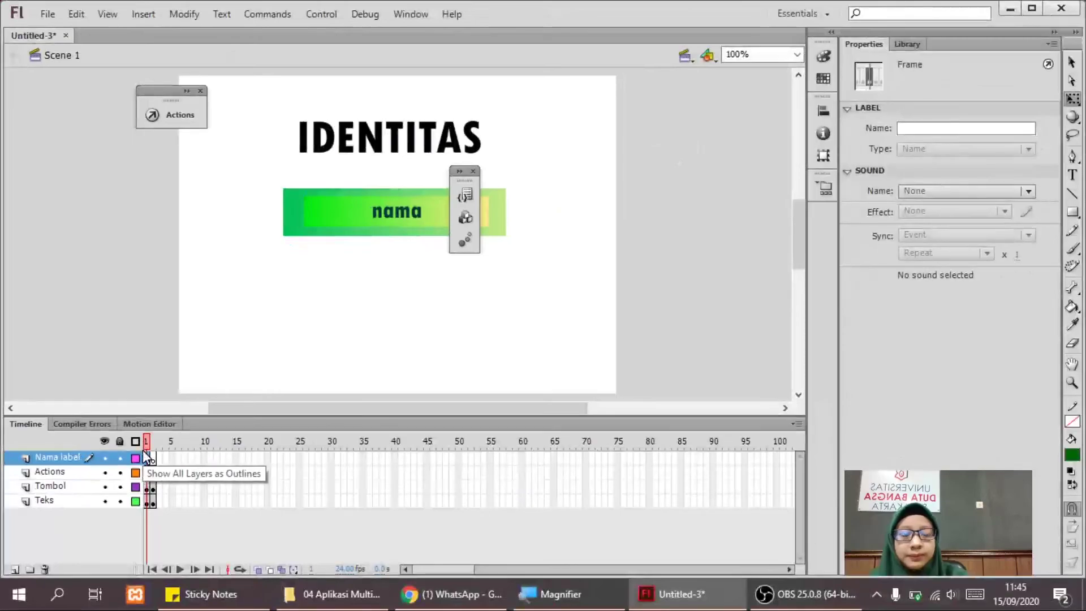
click(927, 128)
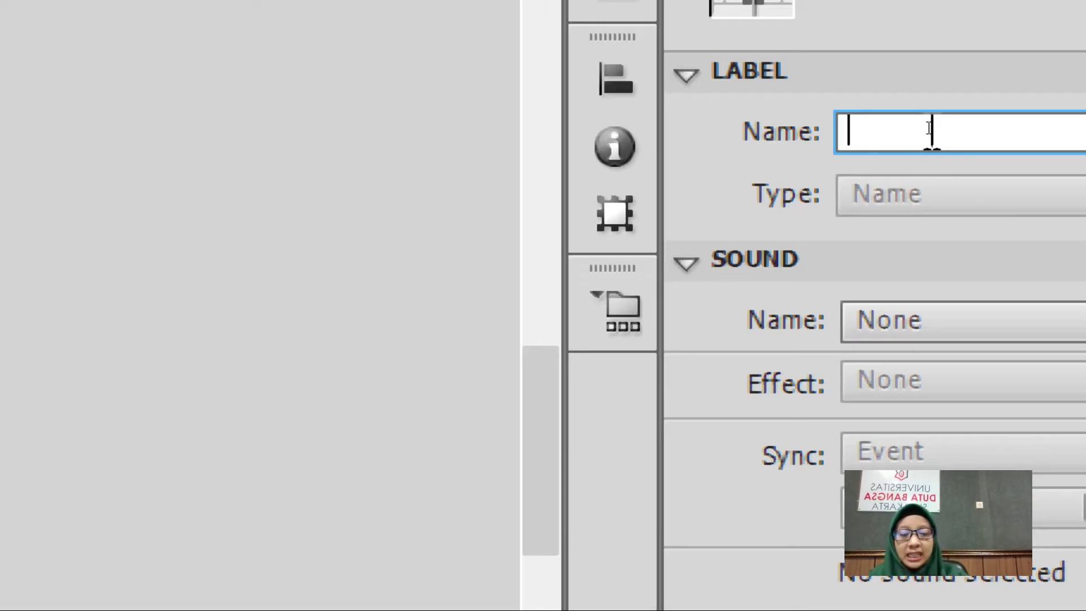
text(meny)
key(BackSpace)
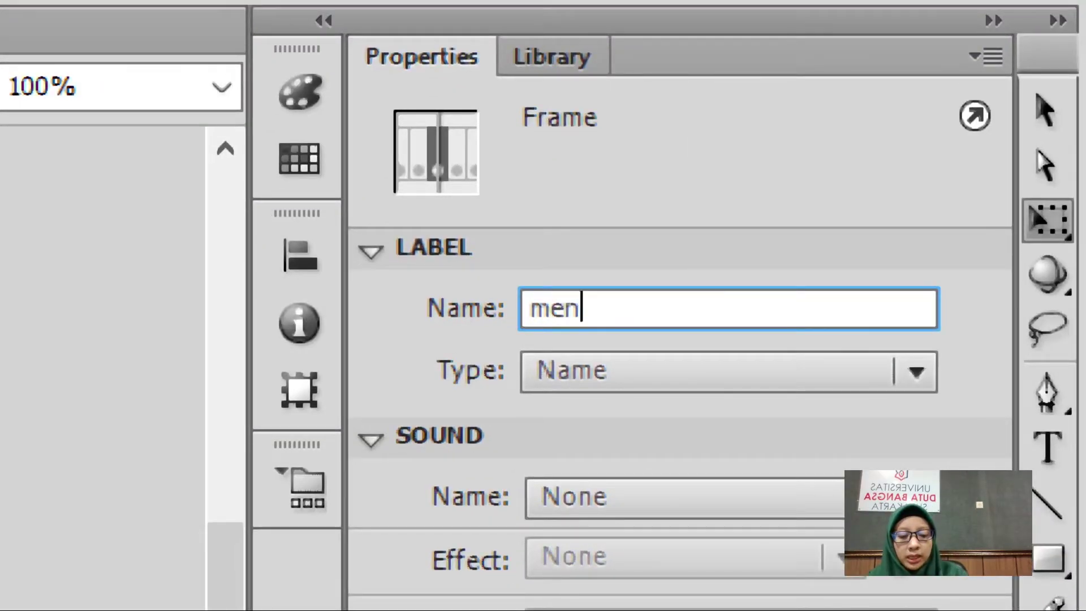
text(u_utama)
key(Return)
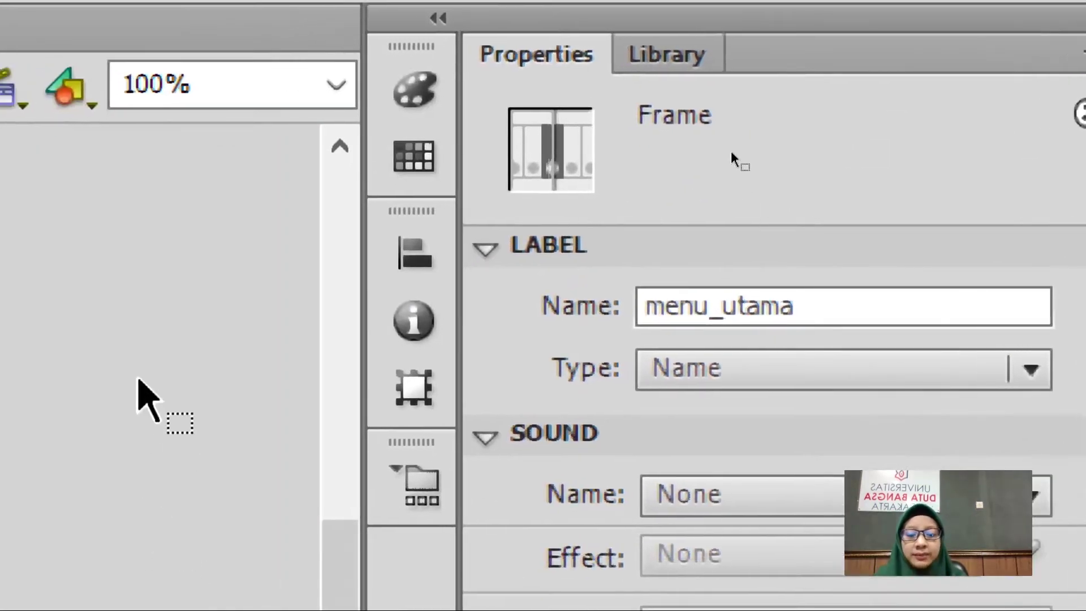
click(43, 427)
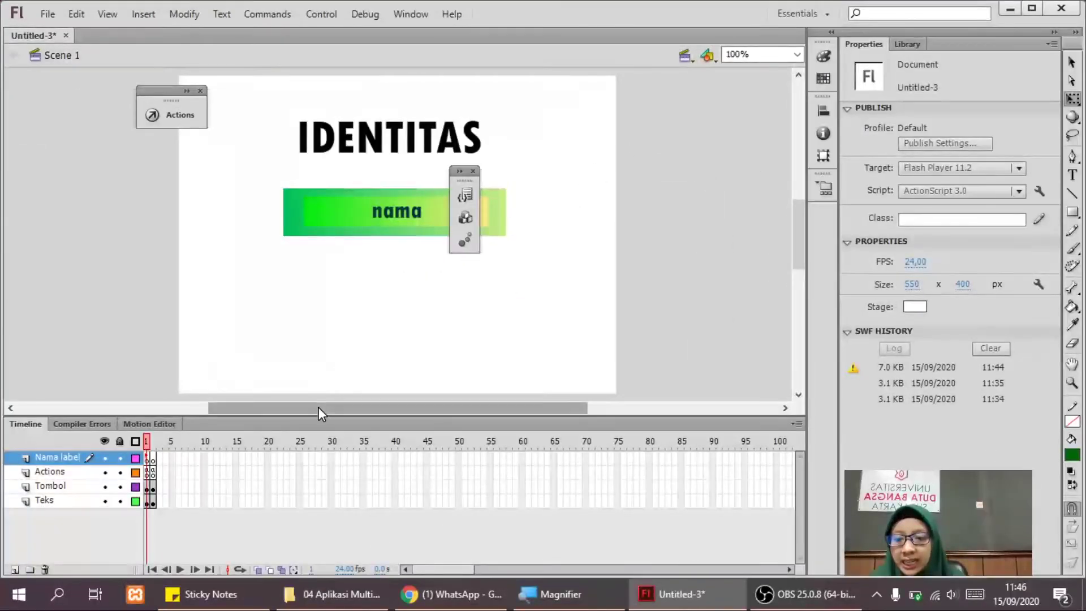
Enter 'nama' as the Label Name for frame 2 of the Nama label layer.
click(154, 459)
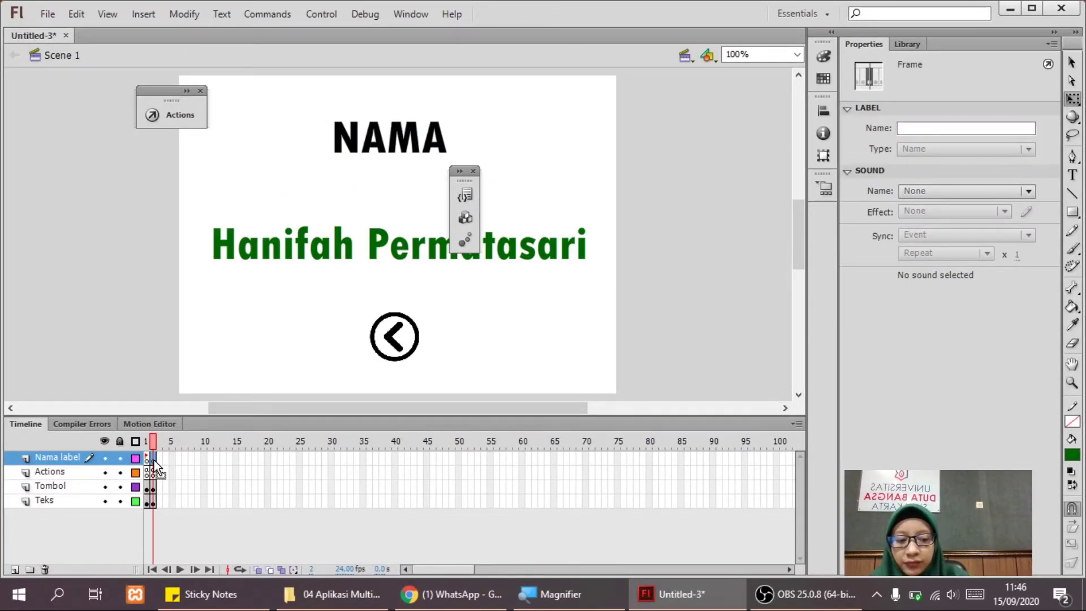
key(super+plus)
key(super+plus)
key(super+plus)
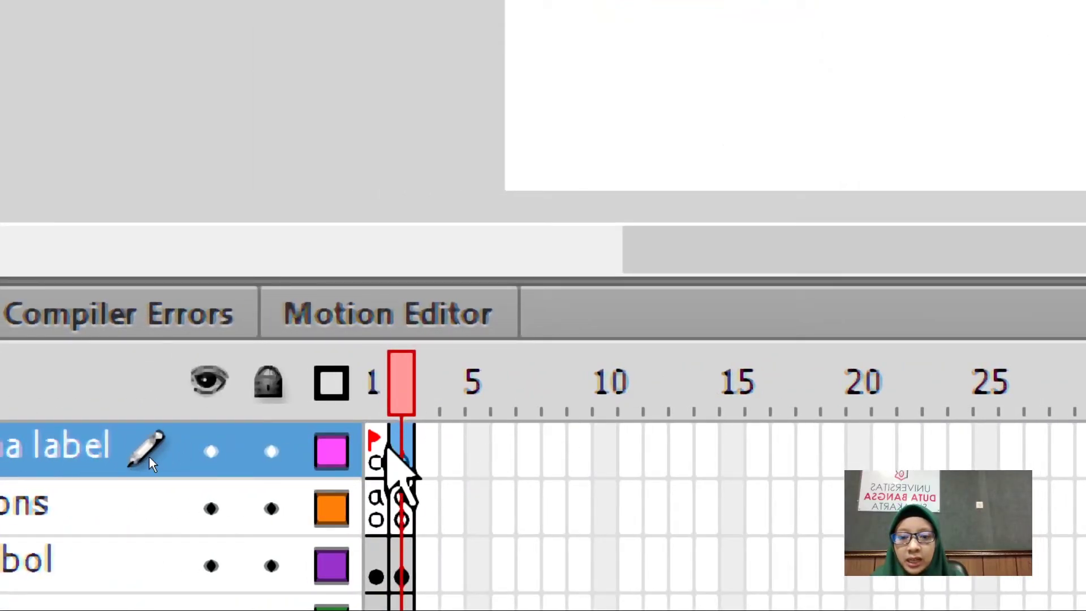
key(super+minus)
key(super+minus)
key(super+minus)
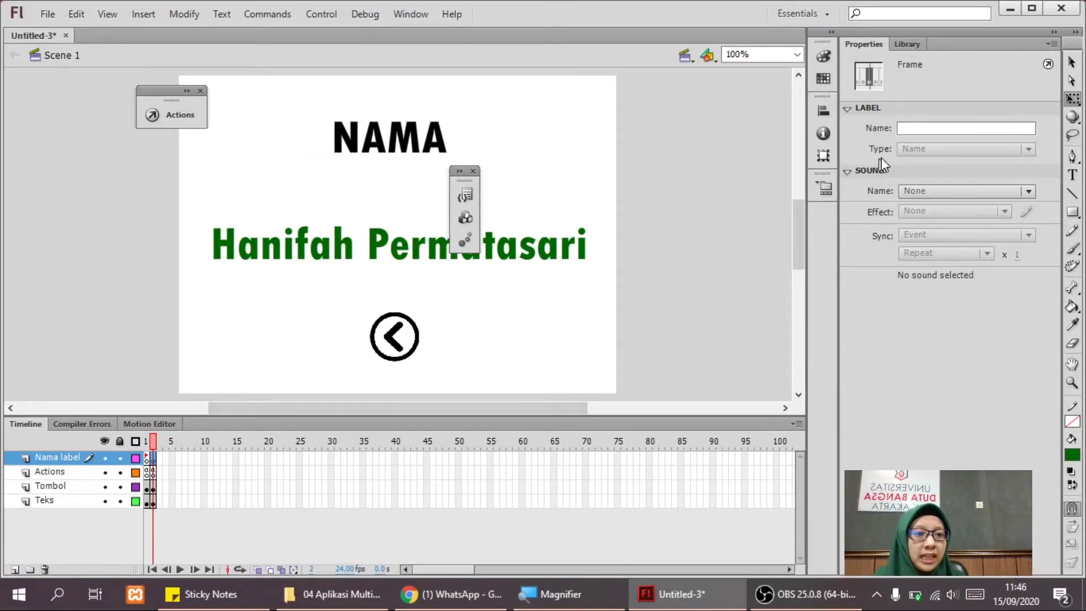
click(912, 128)
text(nama)
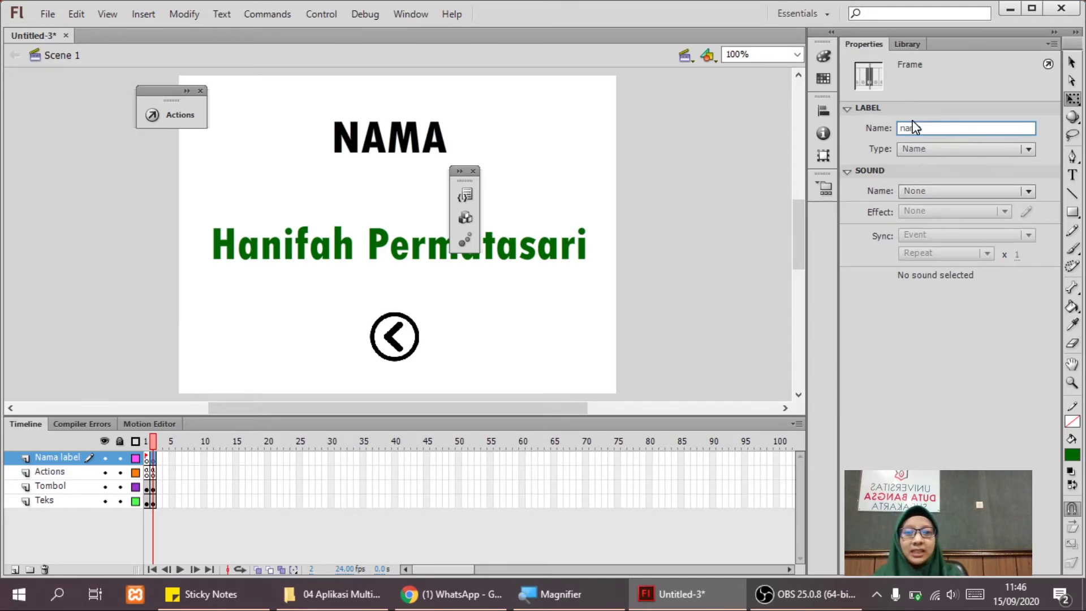
click(694, 254)
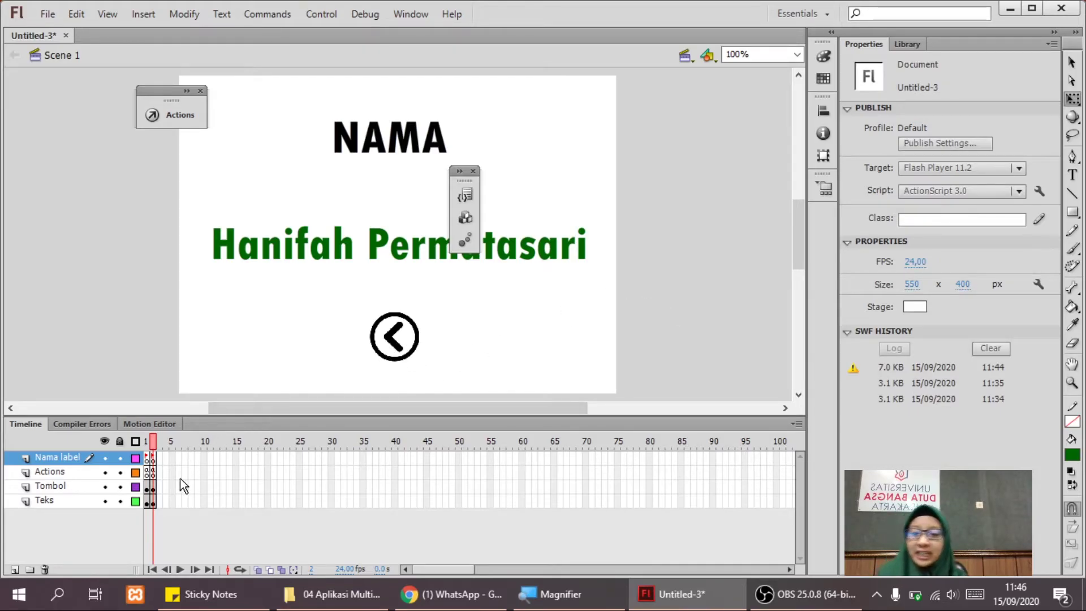
Return to frame 1, select the nama button, and display the Library panel.
click(147, 473)
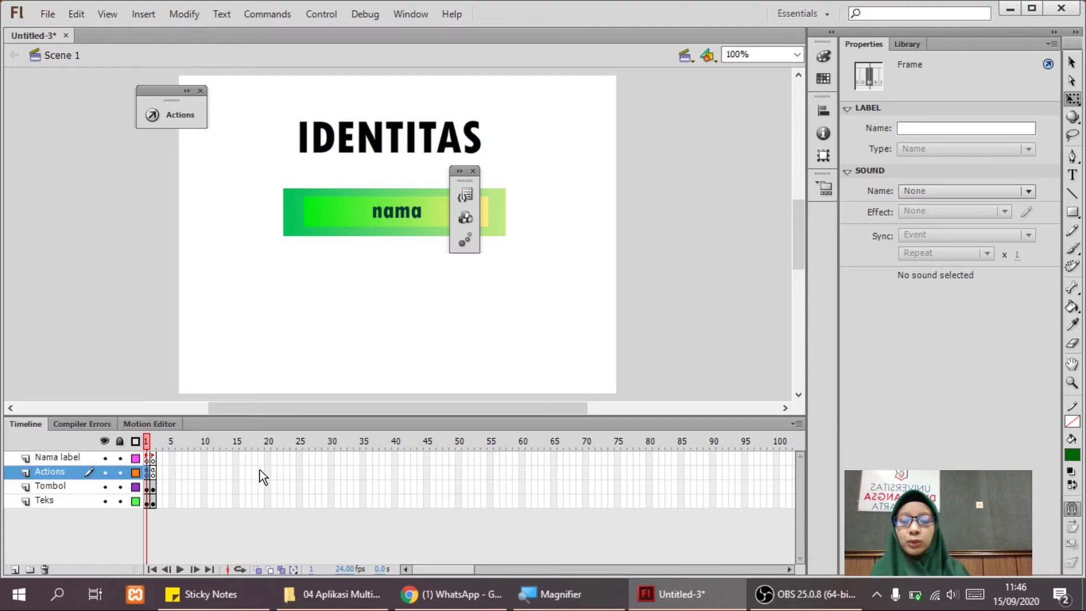
click(376, 227)
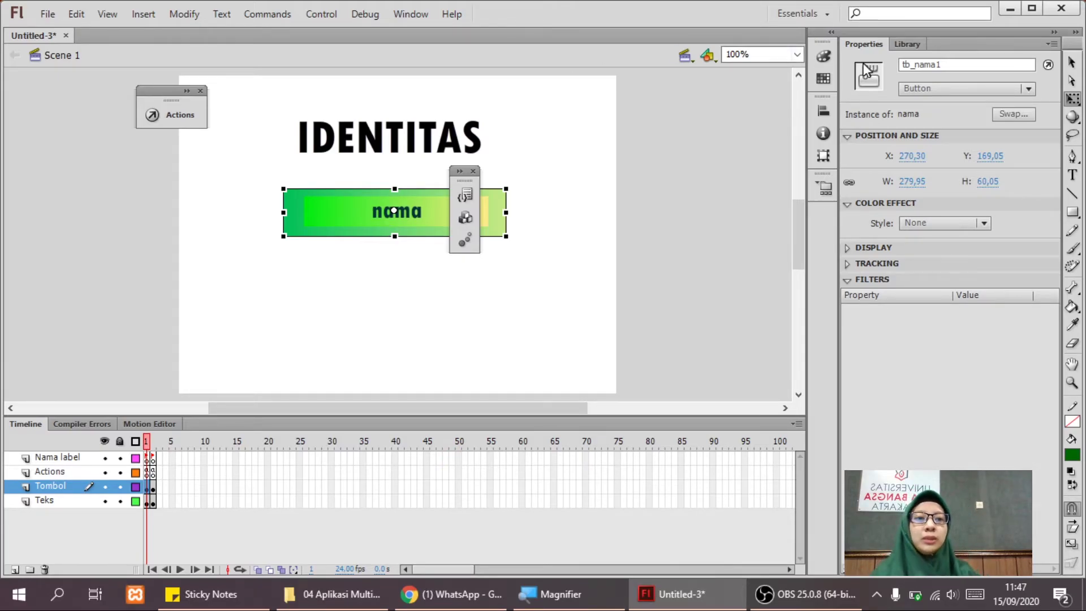
click(908, 45)
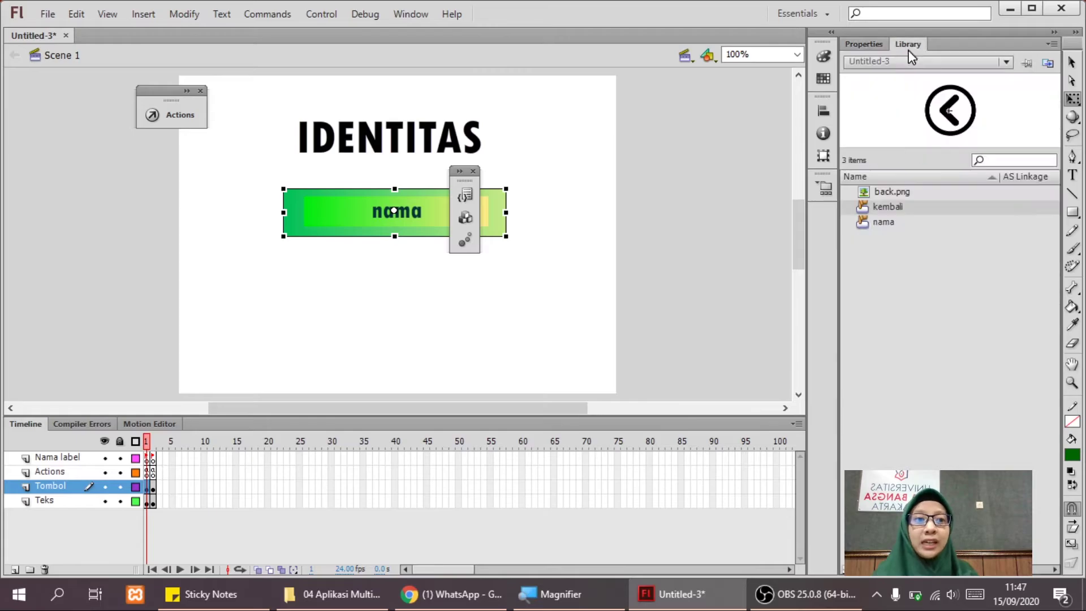
key(ctrl+equal)
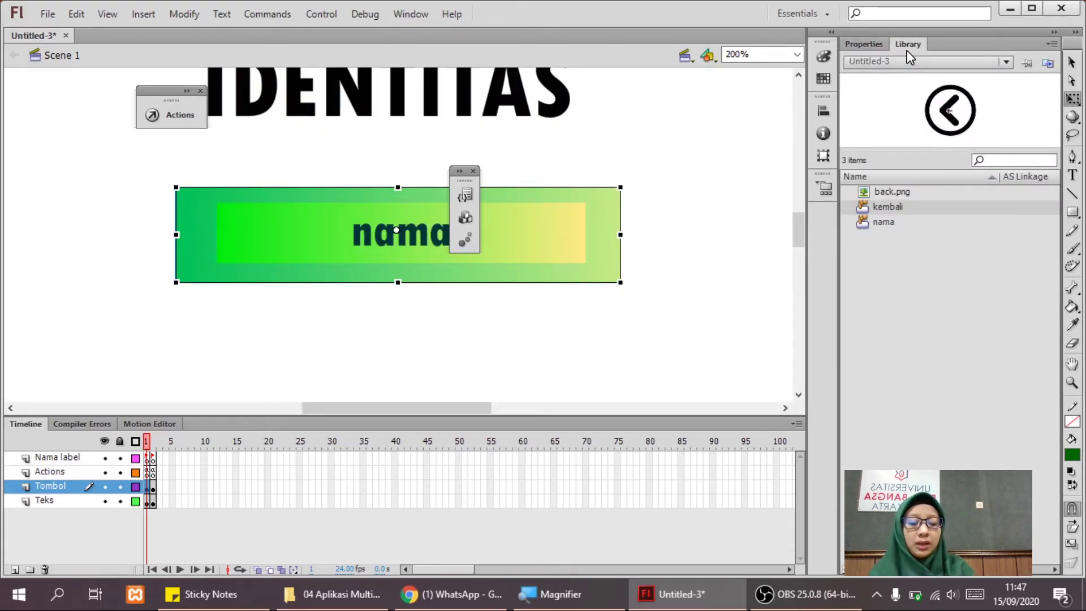
key(ctrl+minus)
key(super+plus)
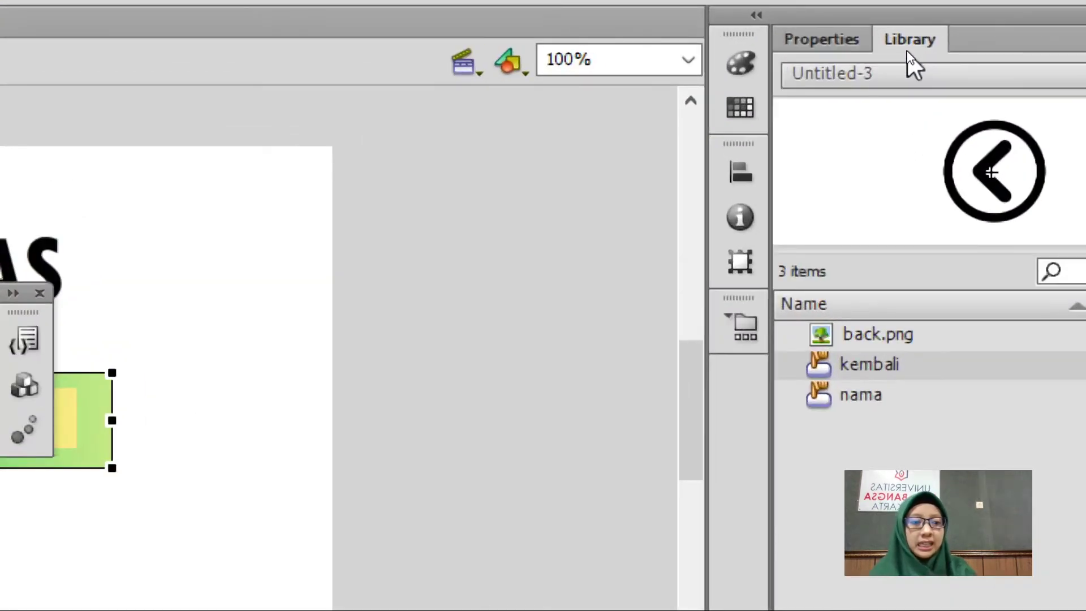
Duplicate the nama library symbol as a new button named 'alamat'.
click(859, 385)
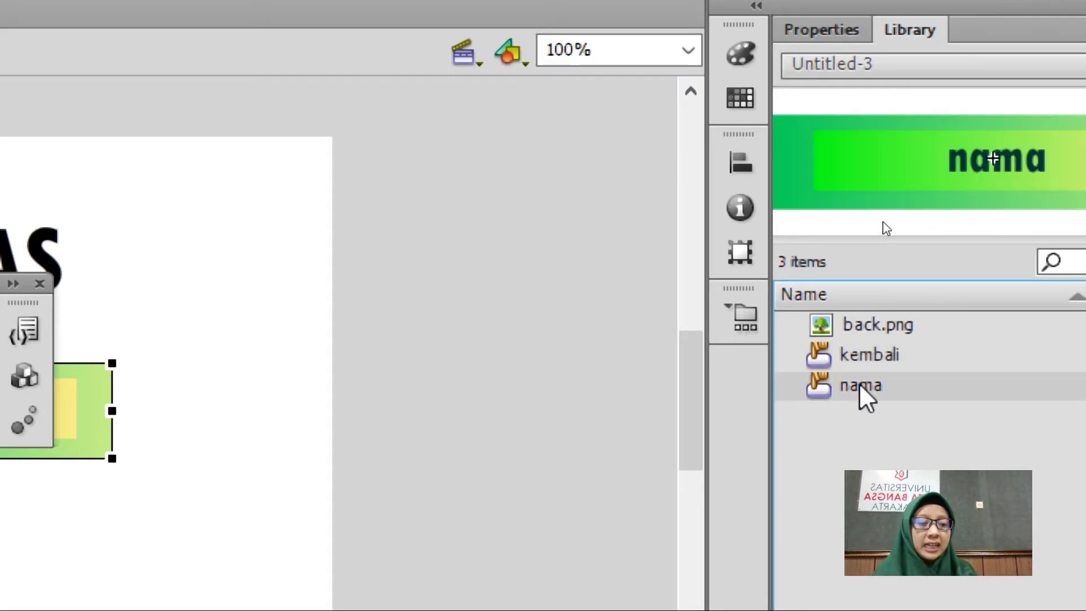
right_click(860, 385)
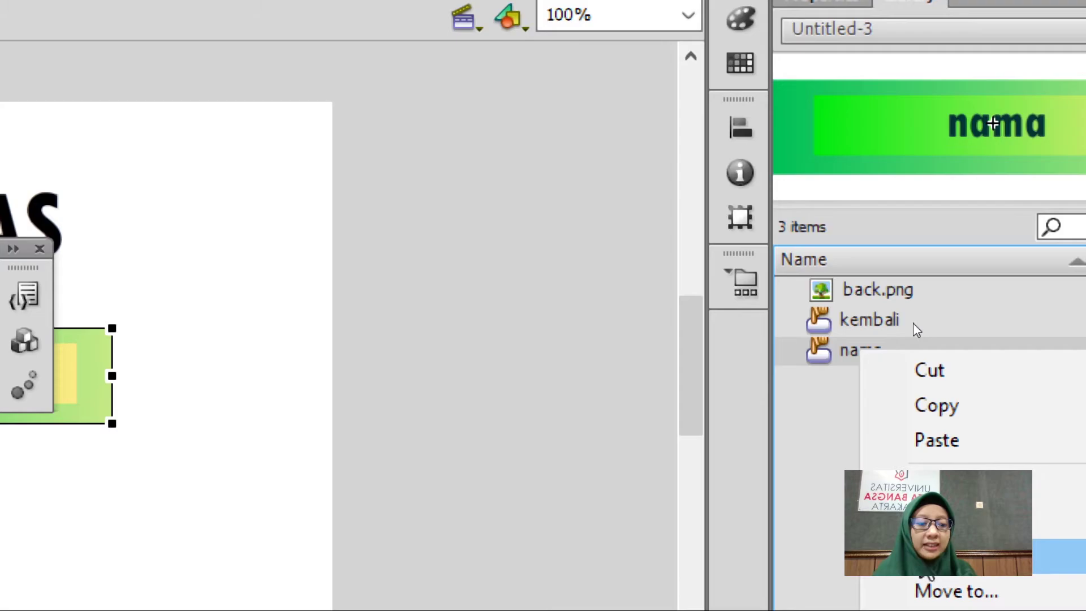
click(927, 555)
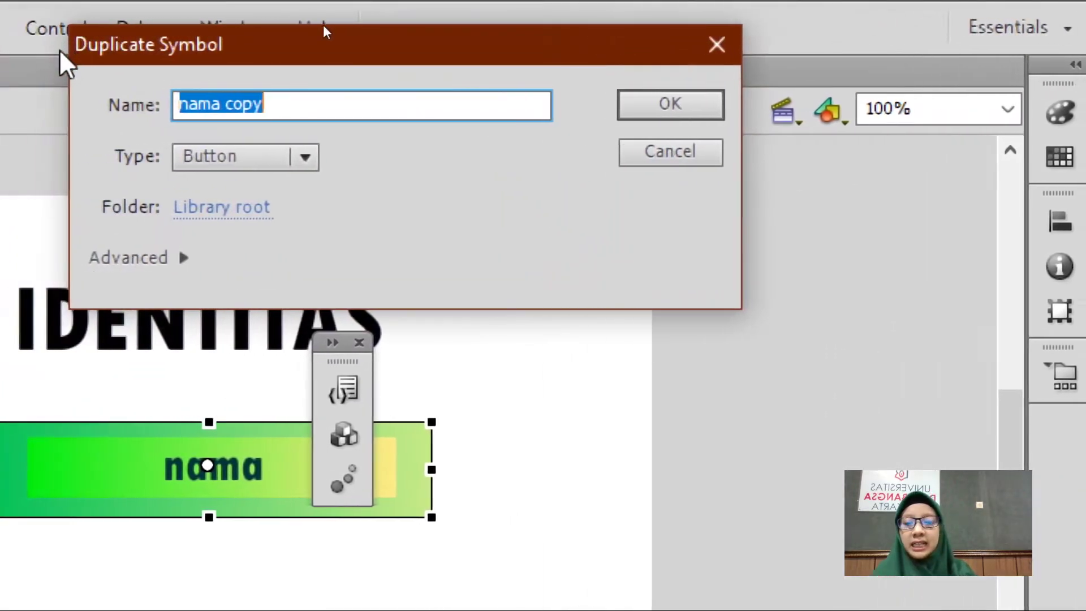
click(235, 75)
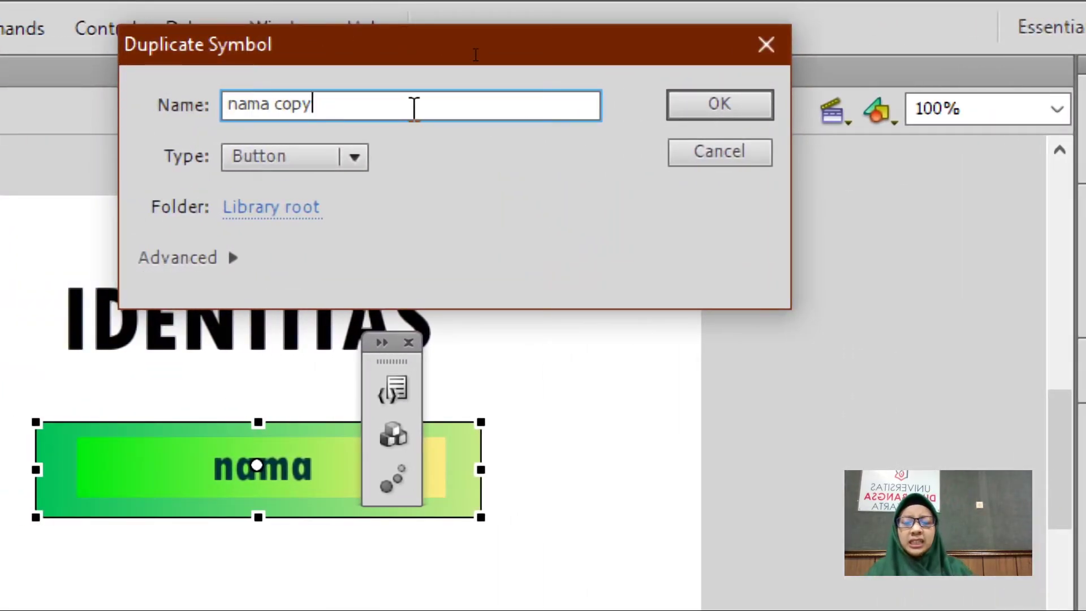
key(BackSpace)
key(BackSpace)
key(BackSpace)
key(BackSpace)
key(BackSpace)
key(BackSpace)
key(BackSpace)
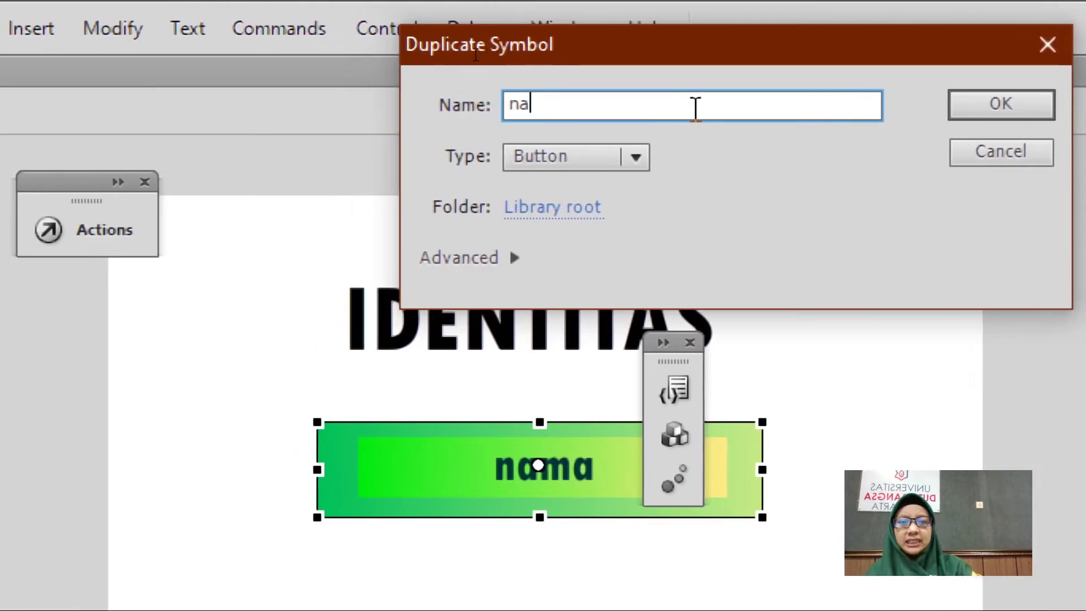
key(BackSpace)
key(BackSpace)
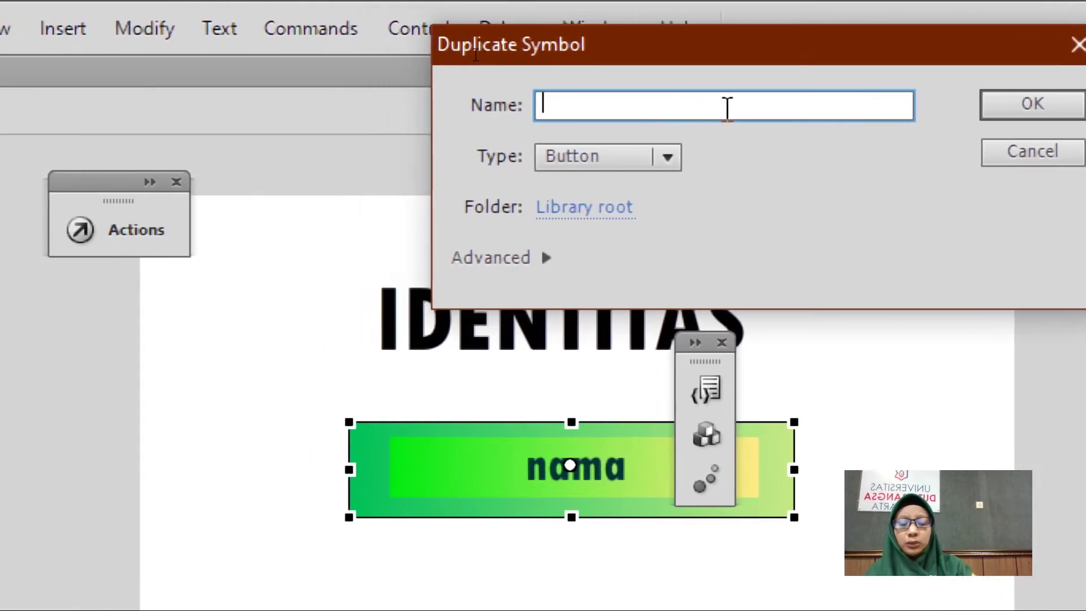
text(alamat)
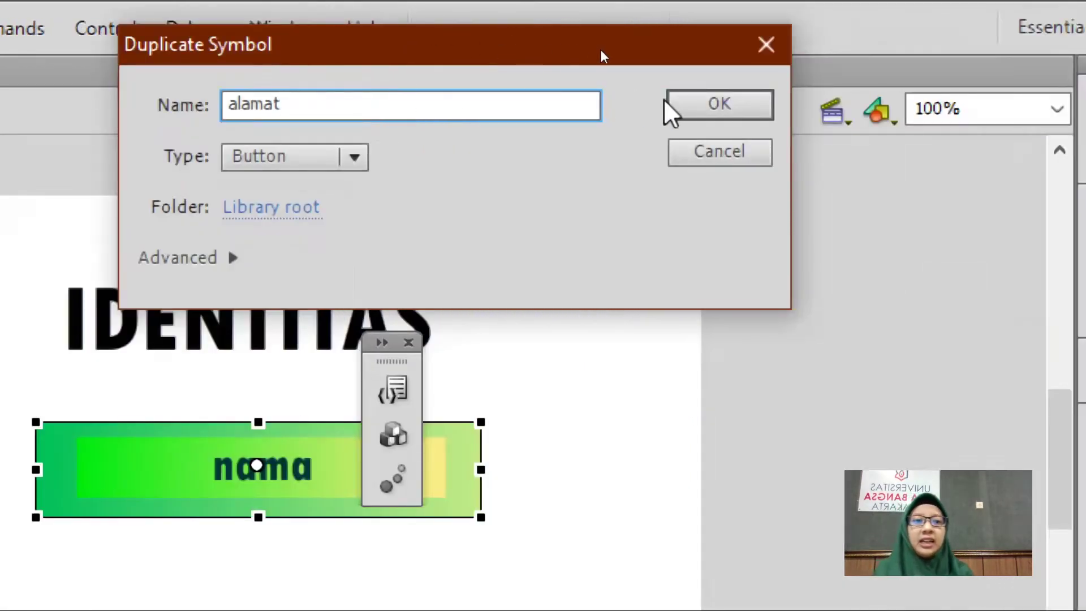
click(981, 104)
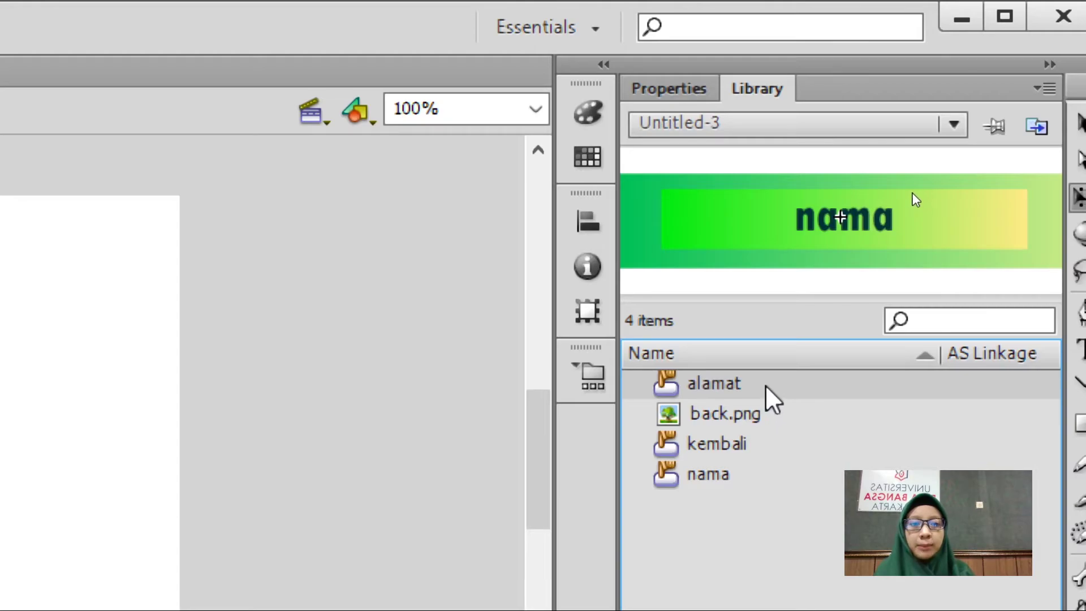
Place the alamat button below nama on the stage and change its label text to 'alamat'.
drag(772, 398, 271, 557)
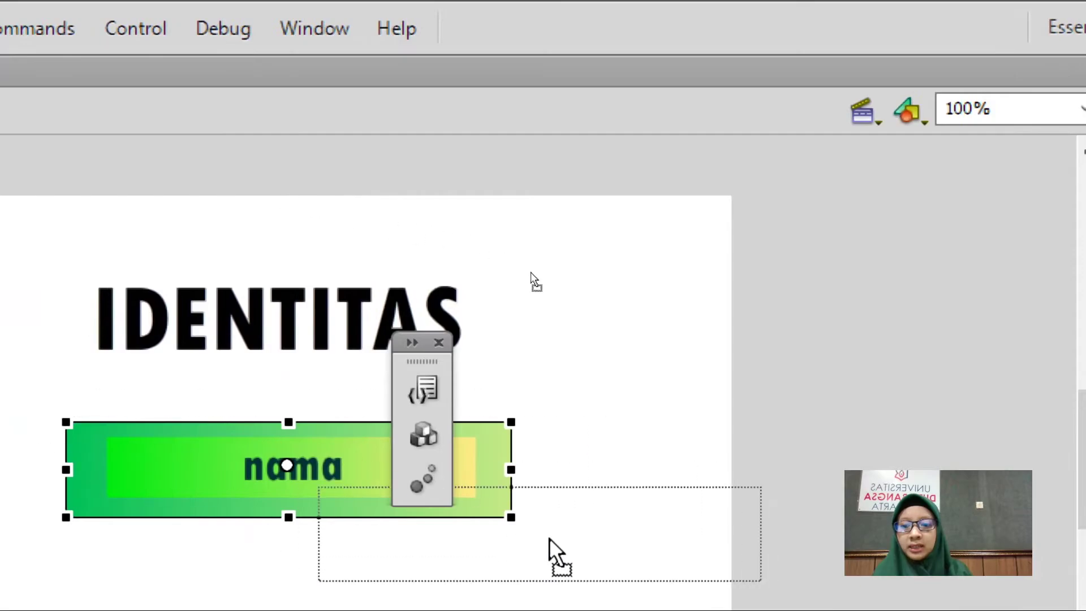
drag(550, 539, 287, 526)
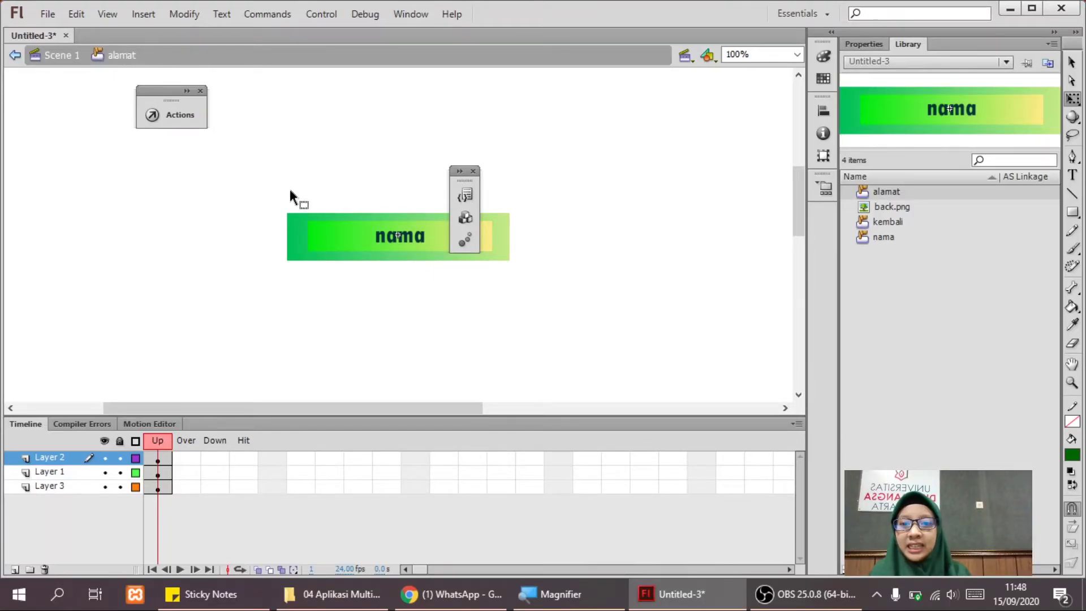
click(388, 233)
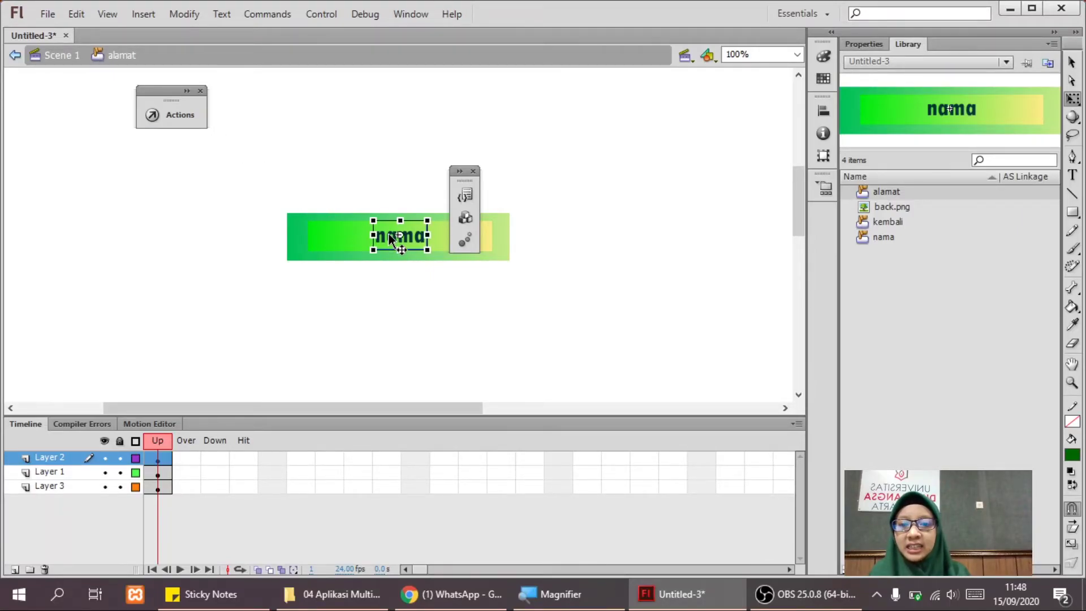
double_click(389, 236)
double_click(391, 238)
text(alamat)
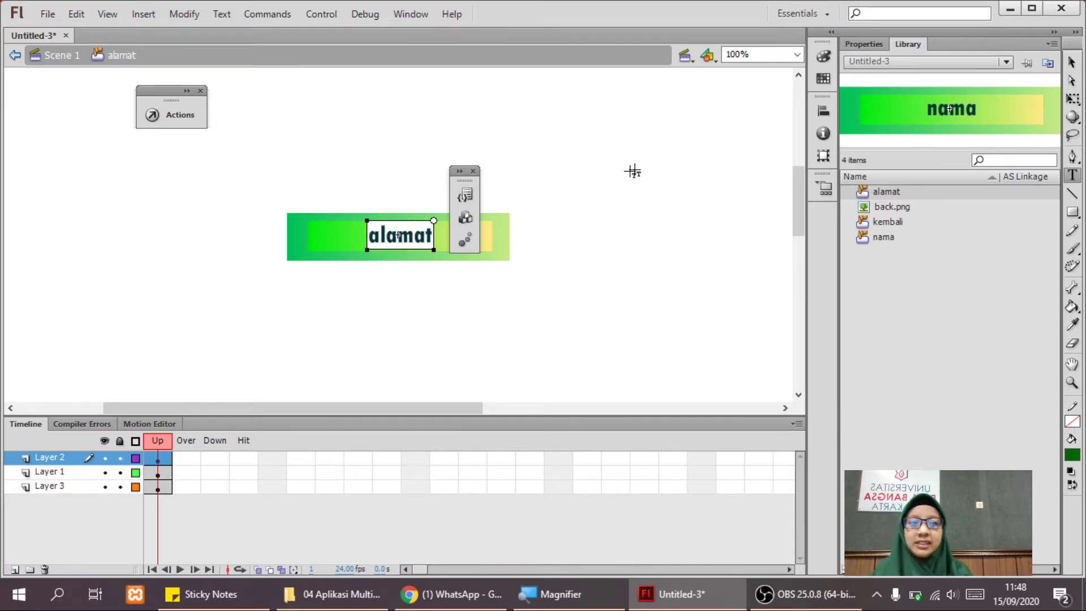
click(646, 170)
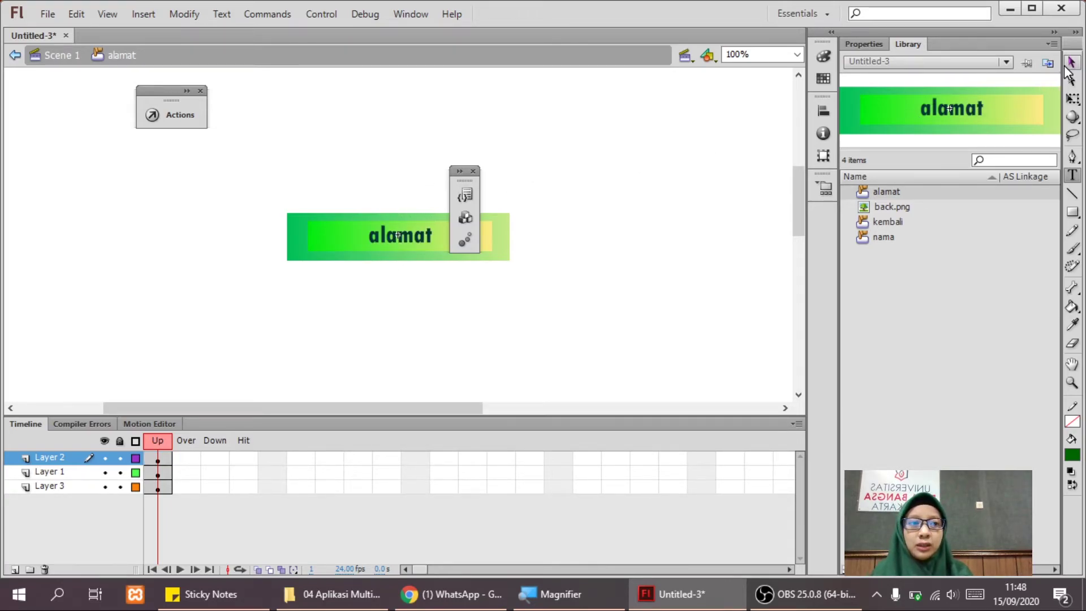
click(66, 60)
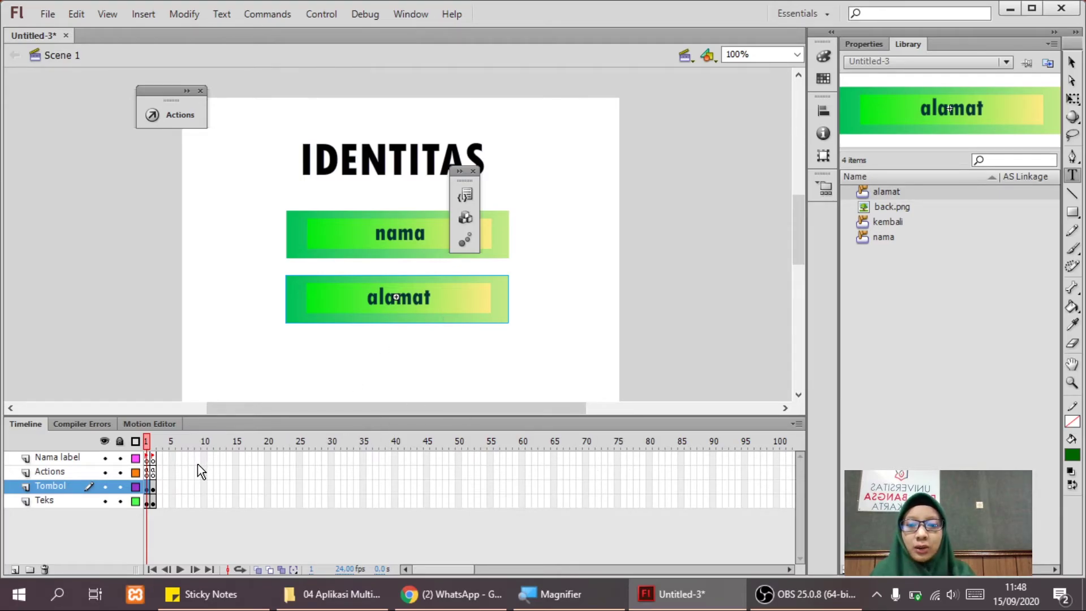
Select the nama and alamat buttons with the Selection tool, then show frame 2 of Teks.
key(v)
click(393, 247)
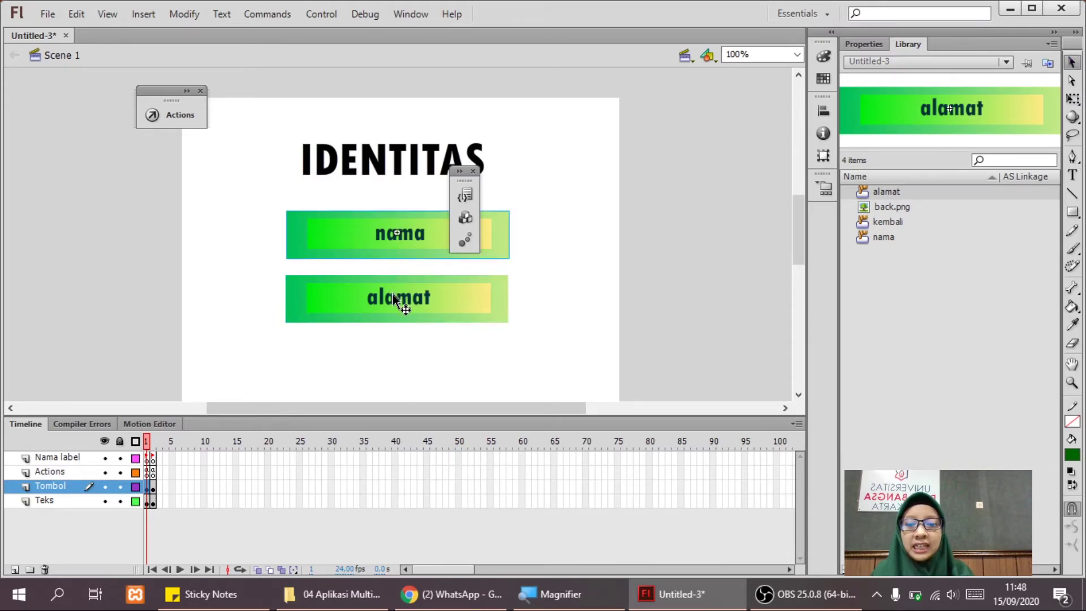
click(394, 301)
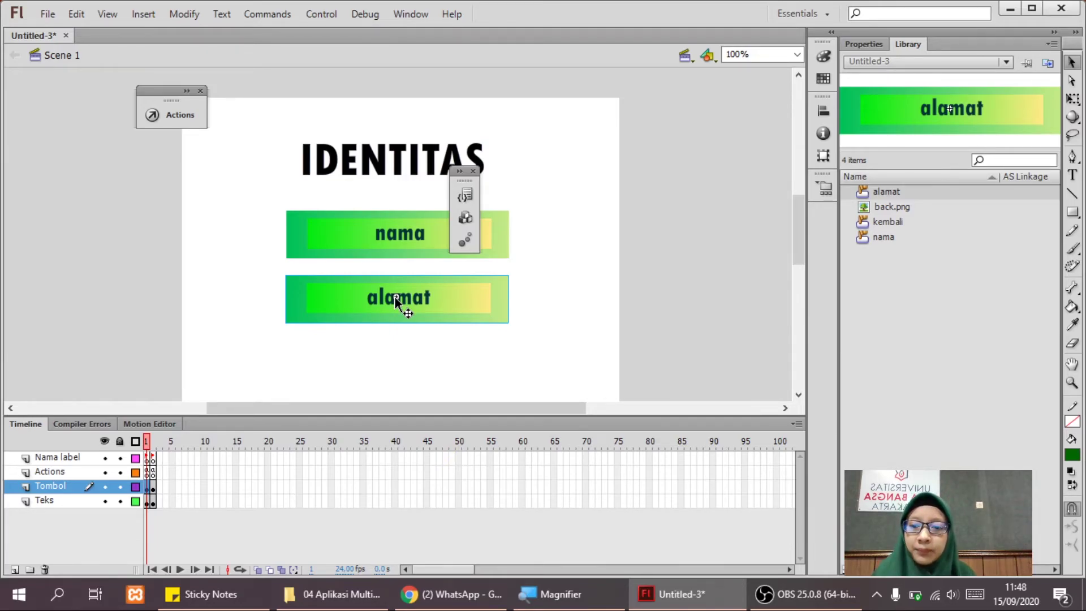
click(161, 504)
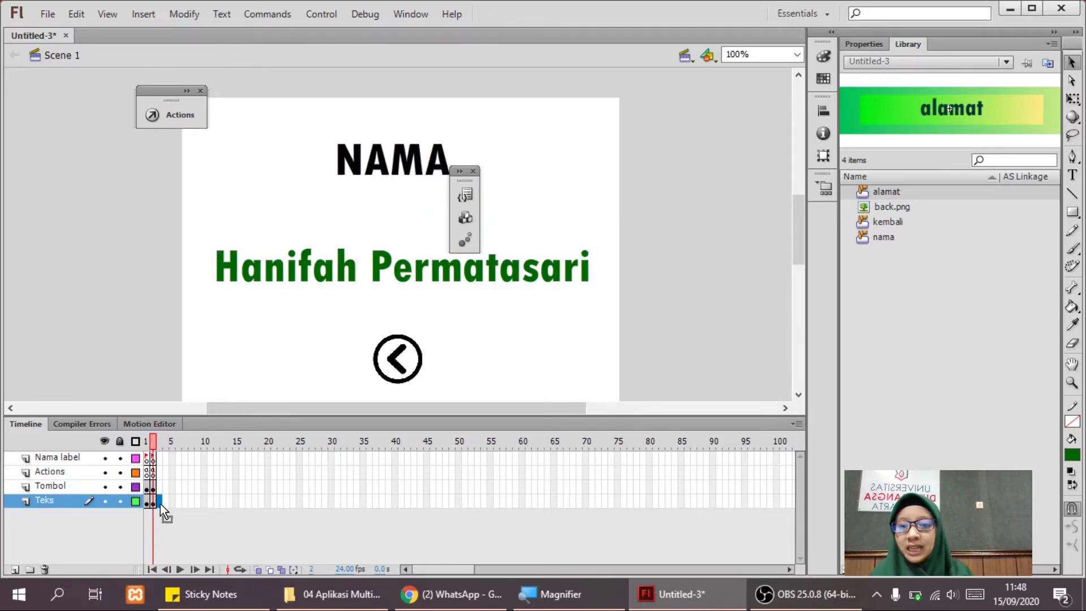
Insert a keyframe at frame 3 of the Teks layer and retitle its NAMA heading to ALAMAT.
right_click(161, 503)
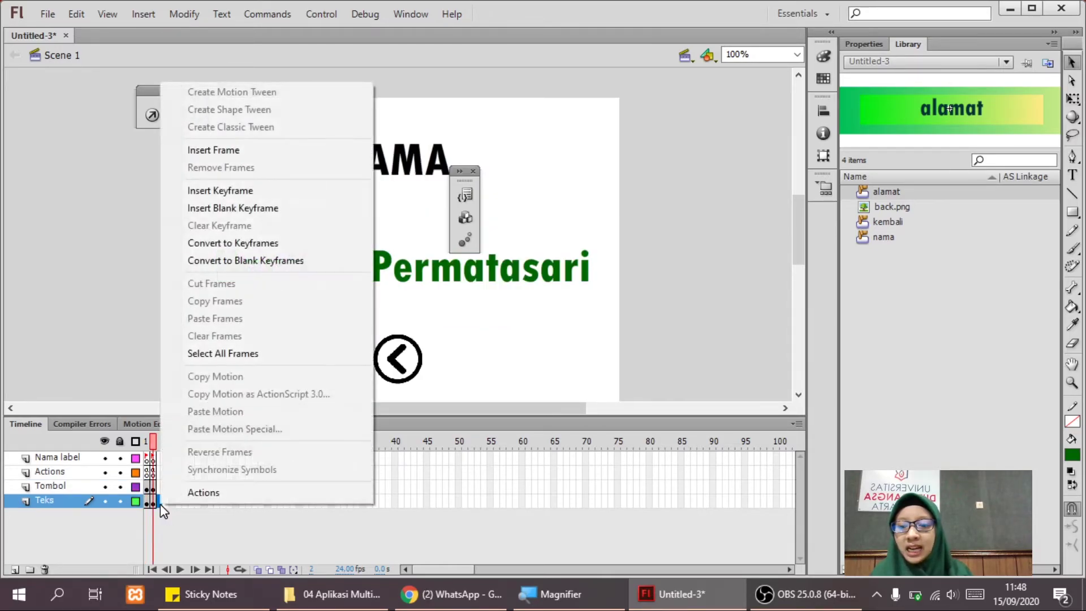
click(270, 198)
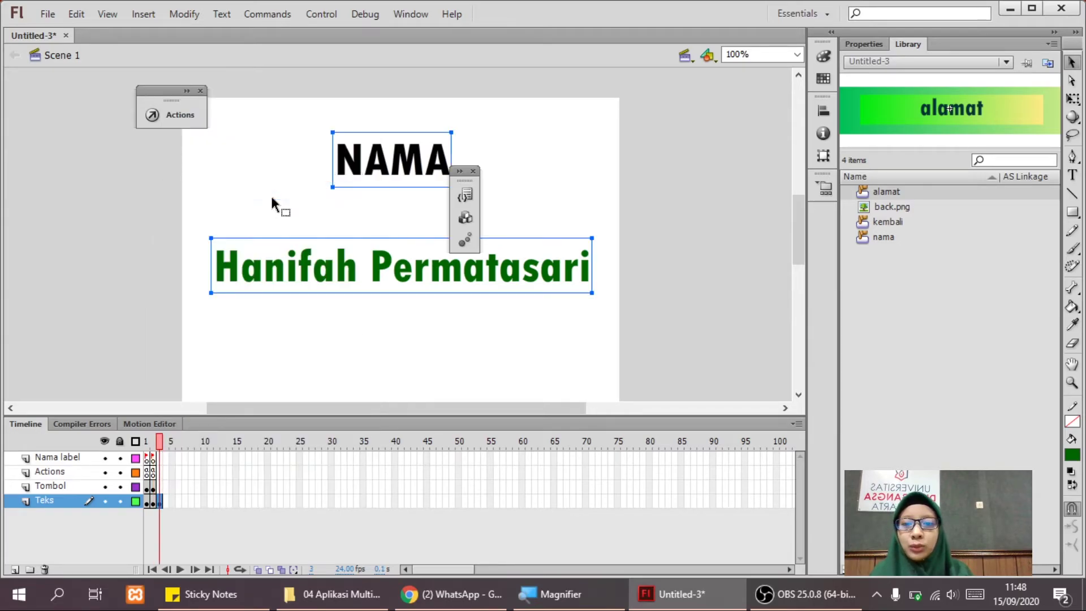
double_click(380, 165)
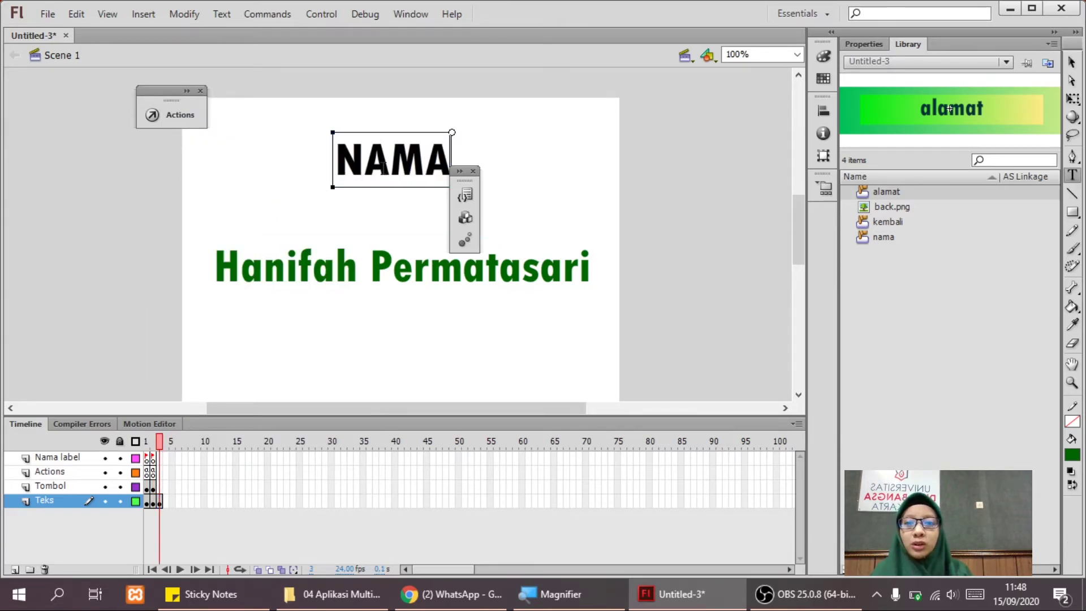
double_click(379, 159)
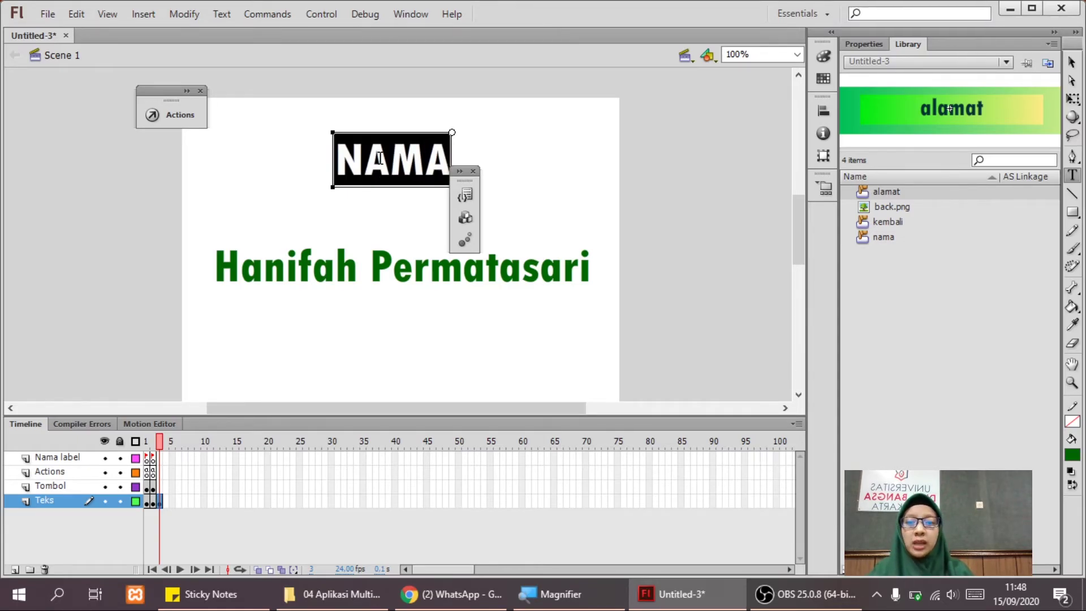
text(ALAMAT)
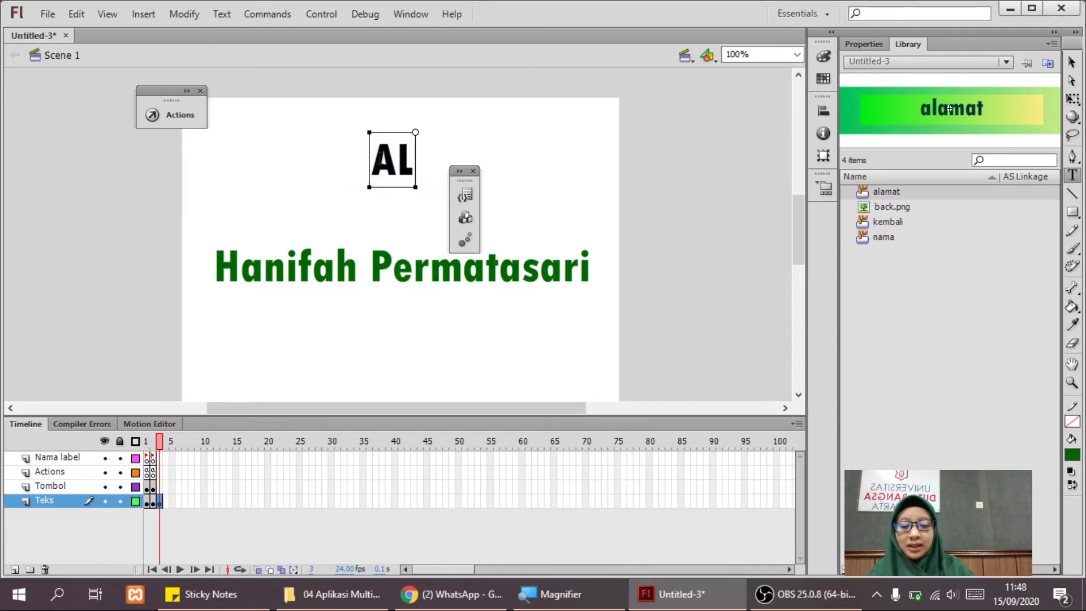
click(407, 260)
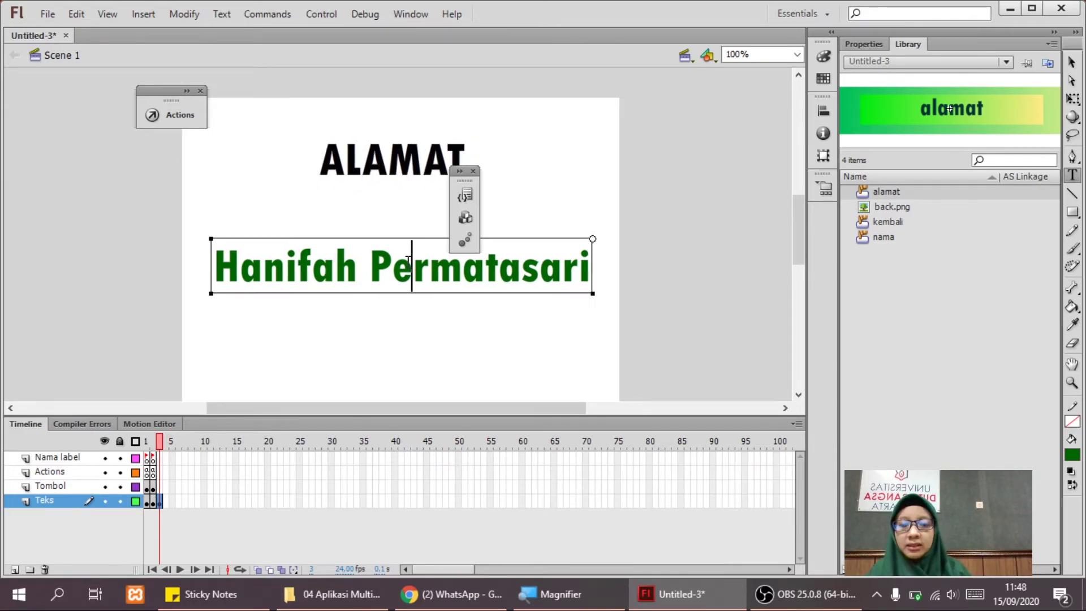
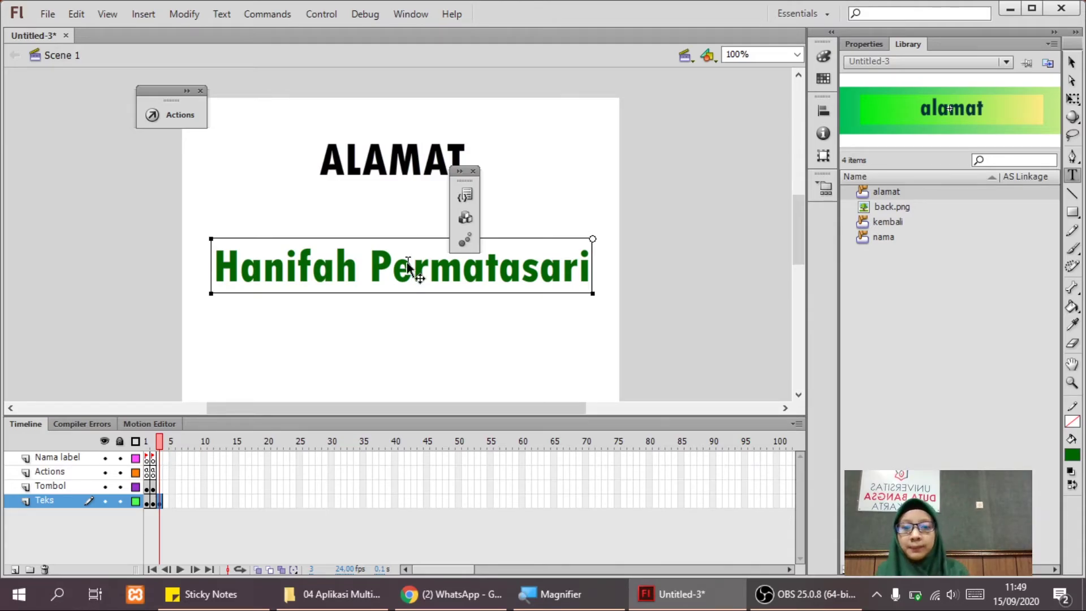
Replace the green name text under the ALAMAT heading with the person's address, then select Tombol frame 3.
key(ctrl+a)
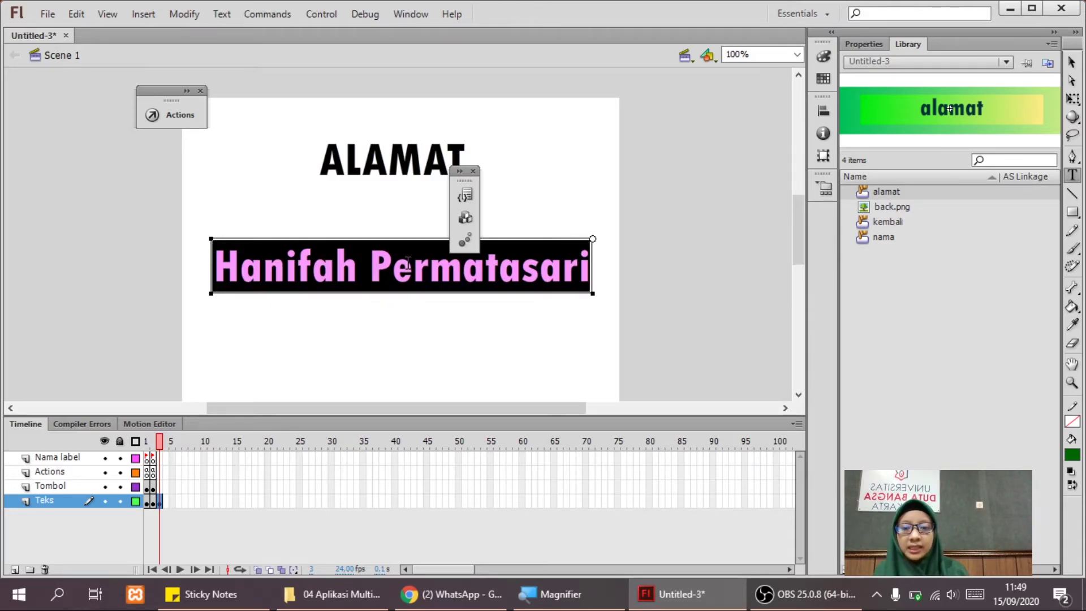
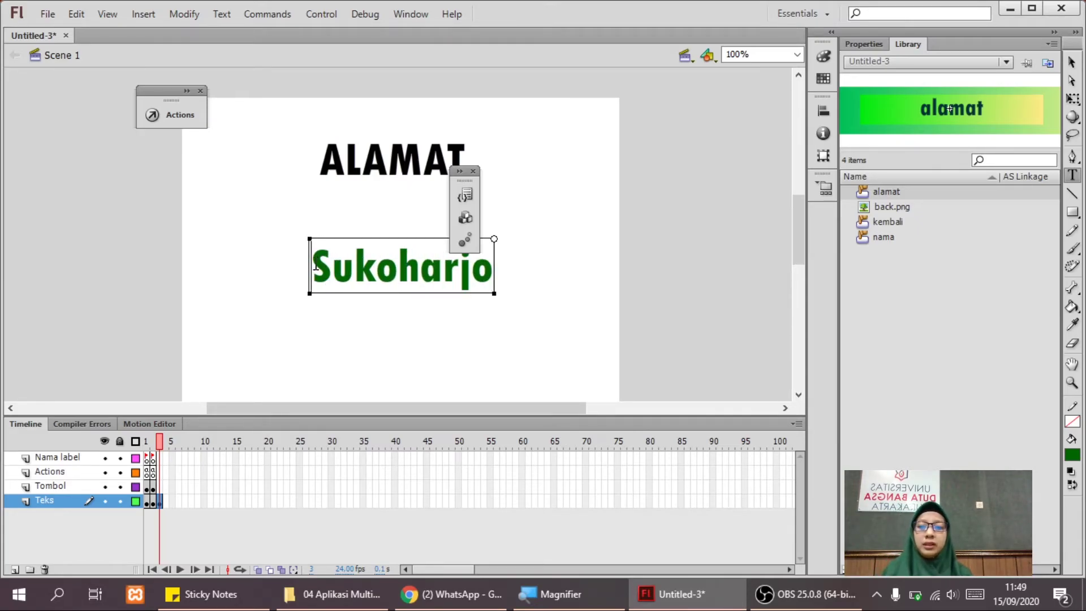
click(314, 262)
text(Gr)
text(ogol,)
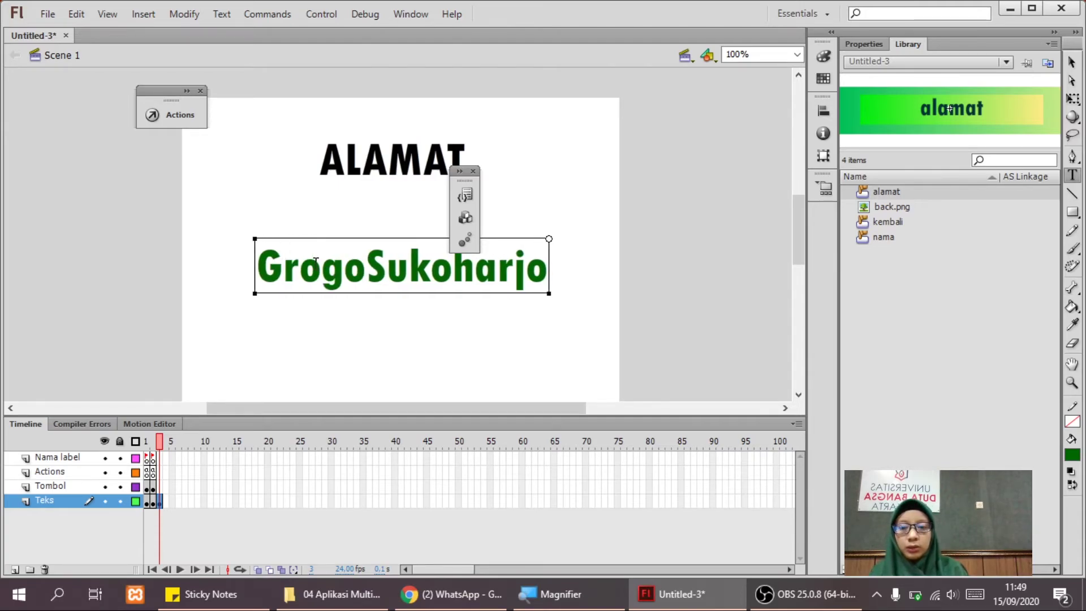
click(1071, 62)
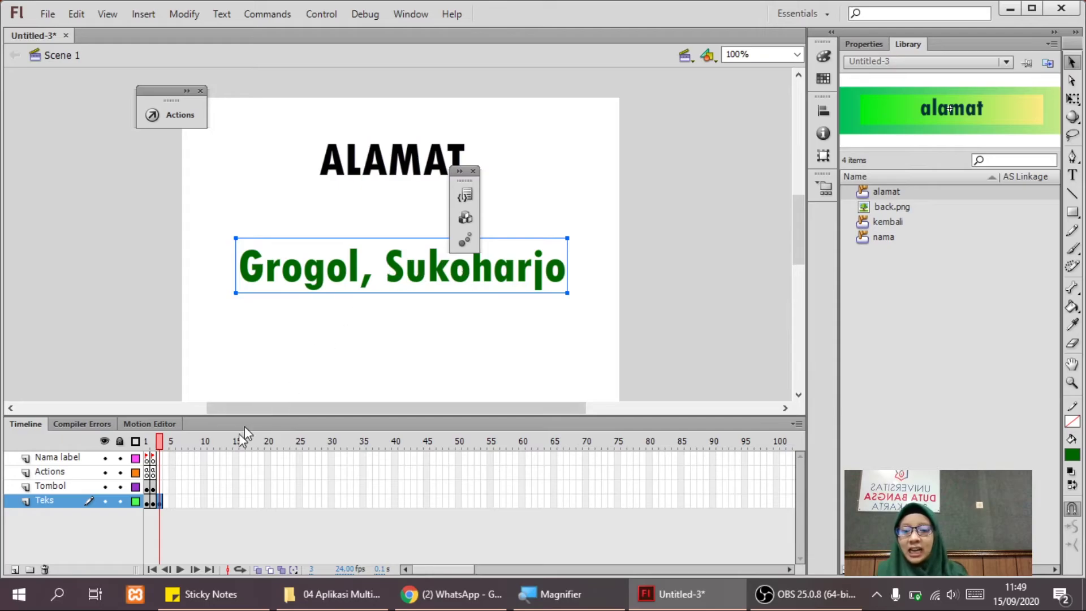
click(161, 488)
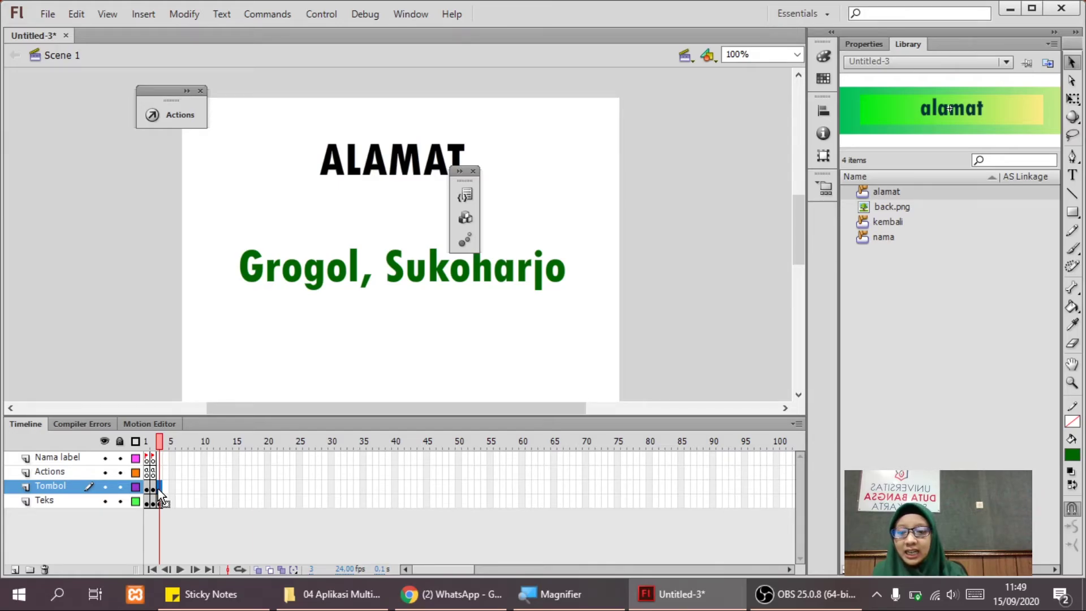
Insert a keyframe at Tombol frame 3 and rename the back-arrow button instance to kembali_alamat.
right_click(161, 493)
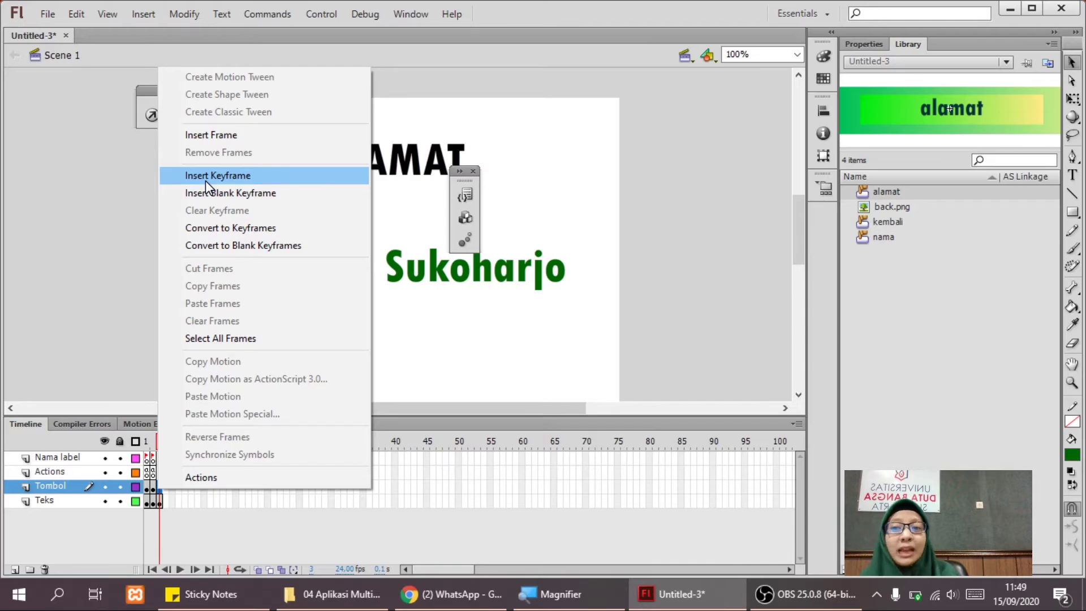
click(206, 179)
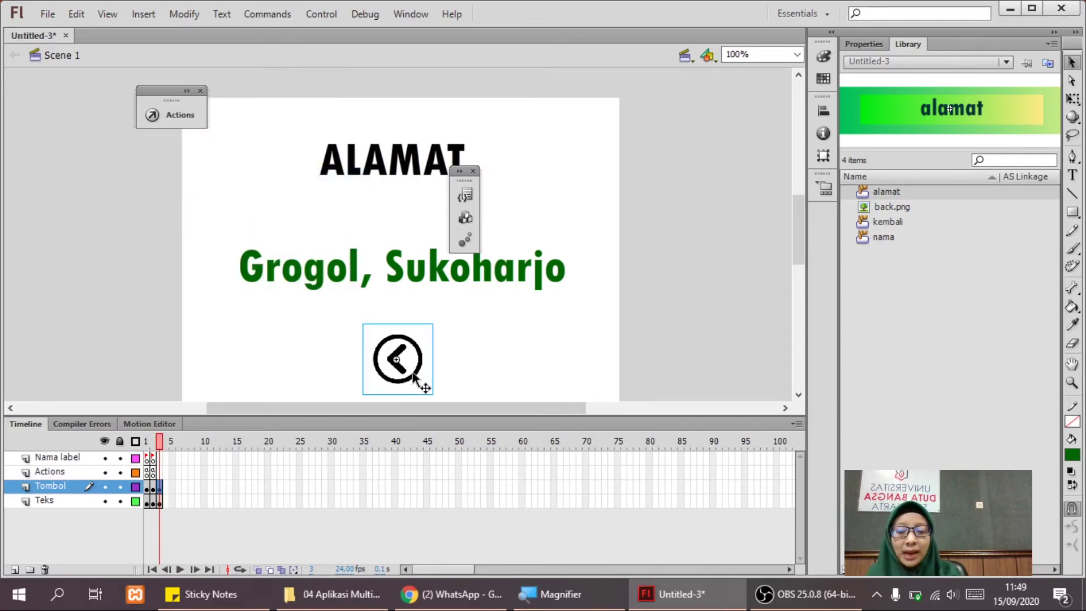
click(669, 309)
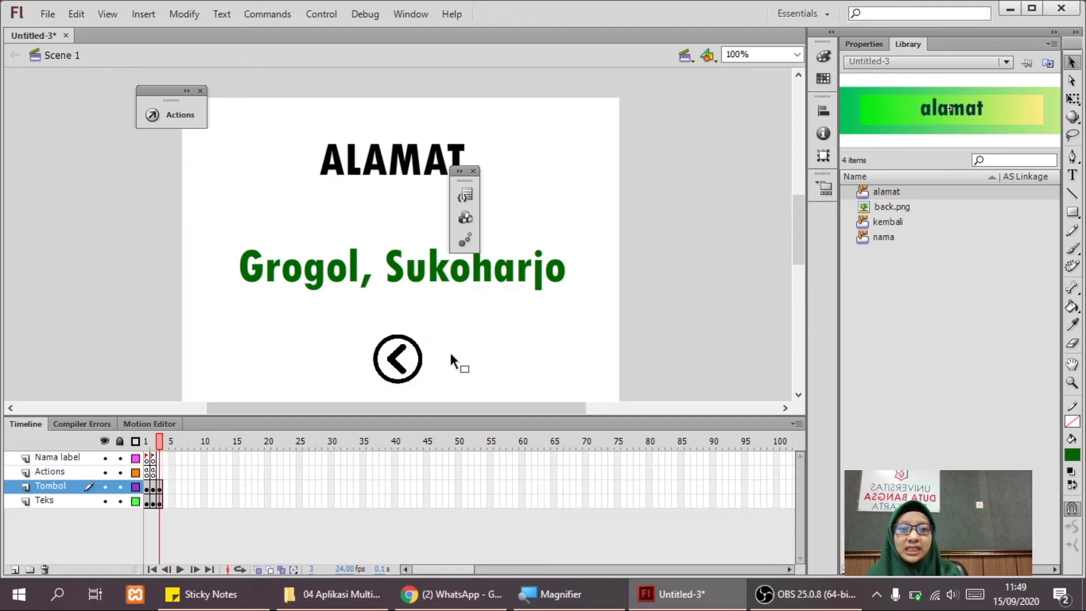
click(402, 370)
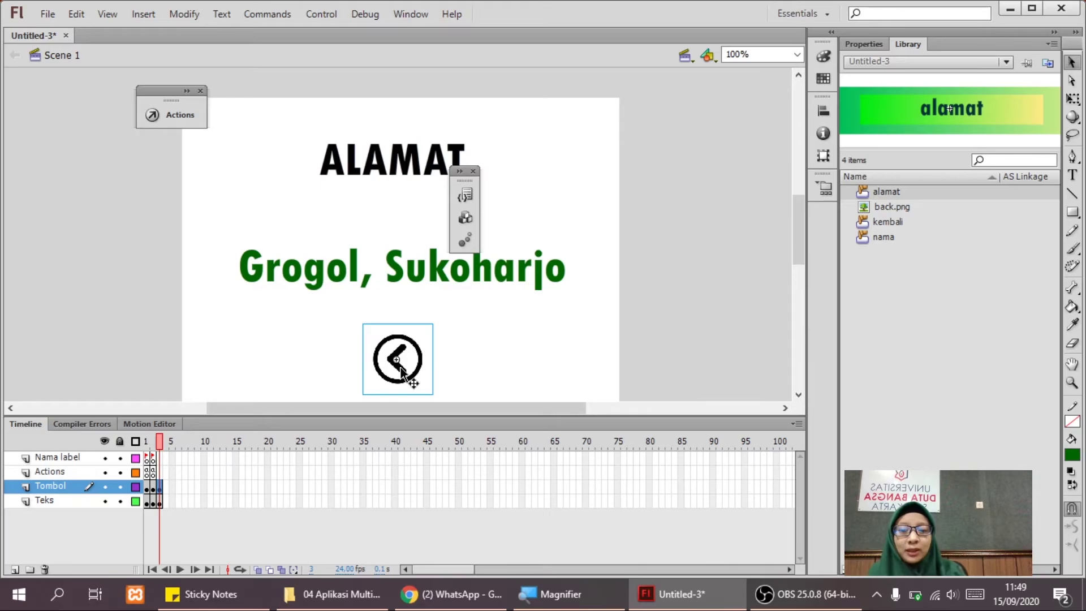
click(862, 45)
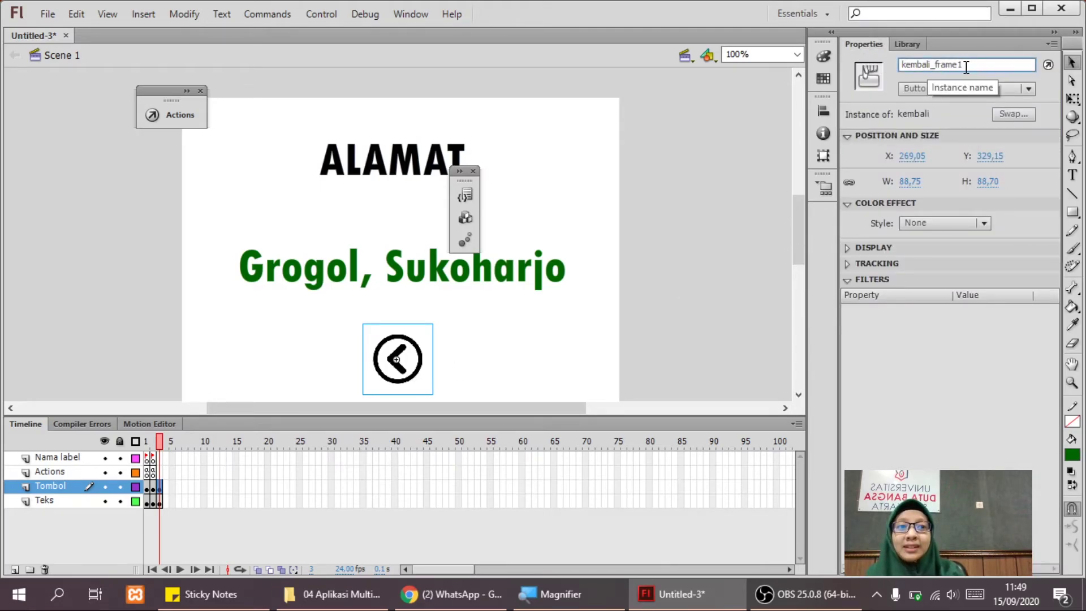
drag(963, 66, 937, 66)
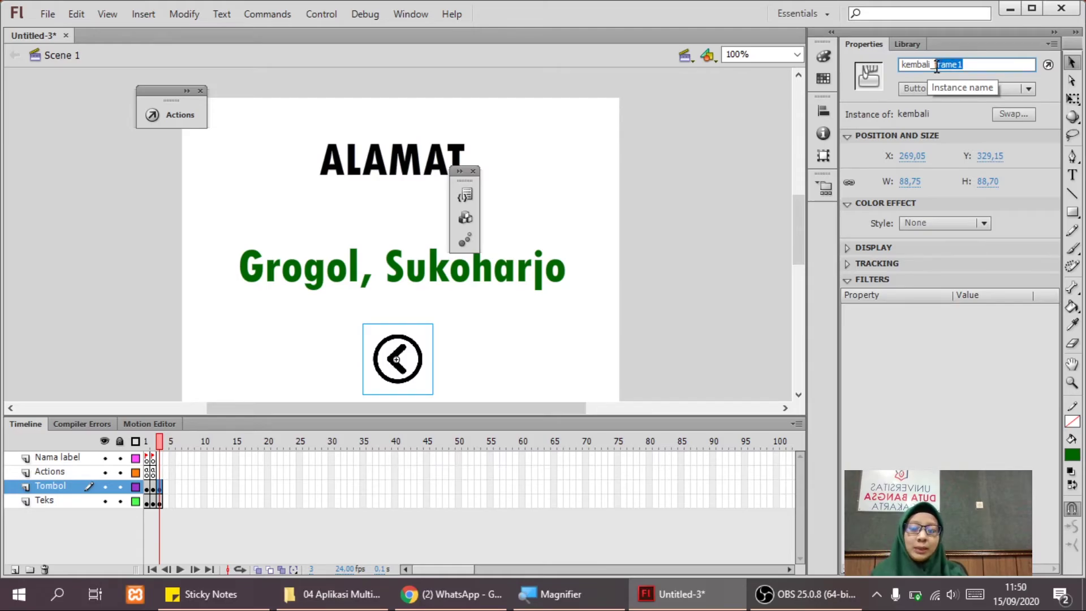
text(alamat)
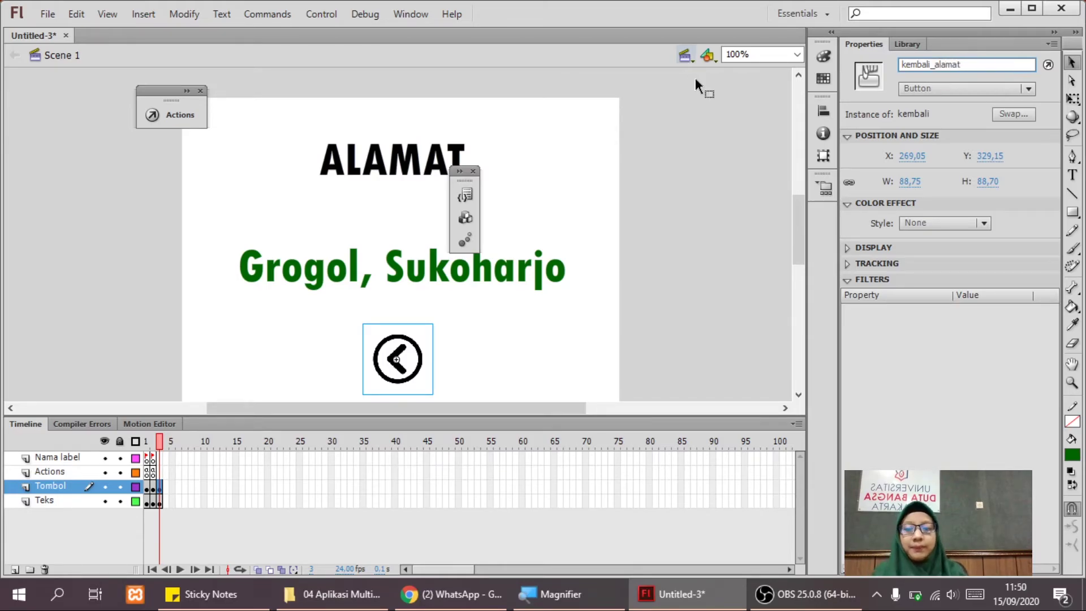
click(687, 209)
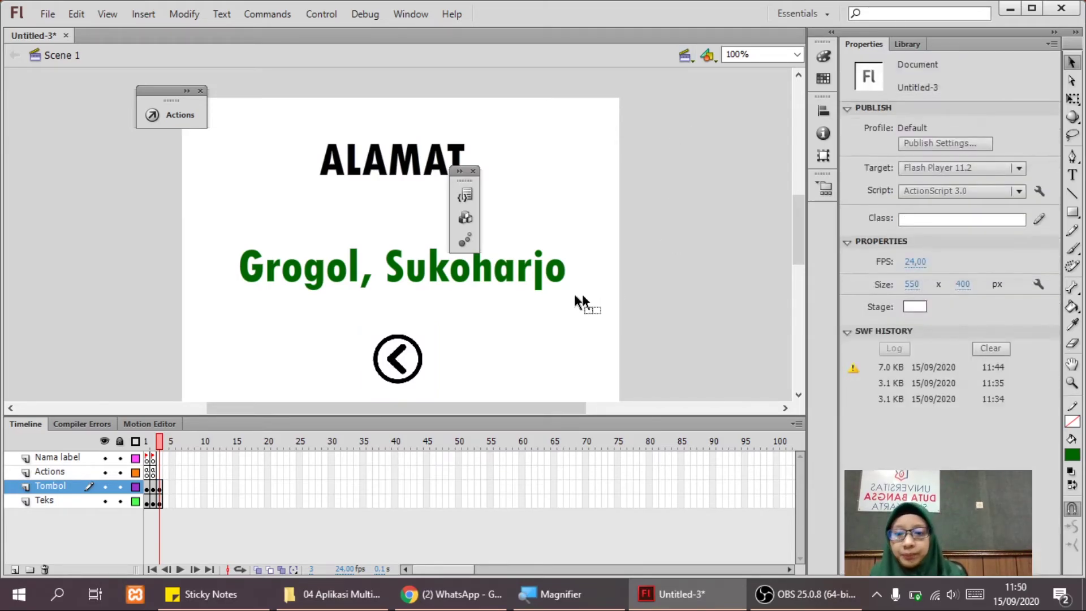
Insert a blank keyframe at frame 3 of the Nama label layer and label it 'alamat'.
click(159, 472)
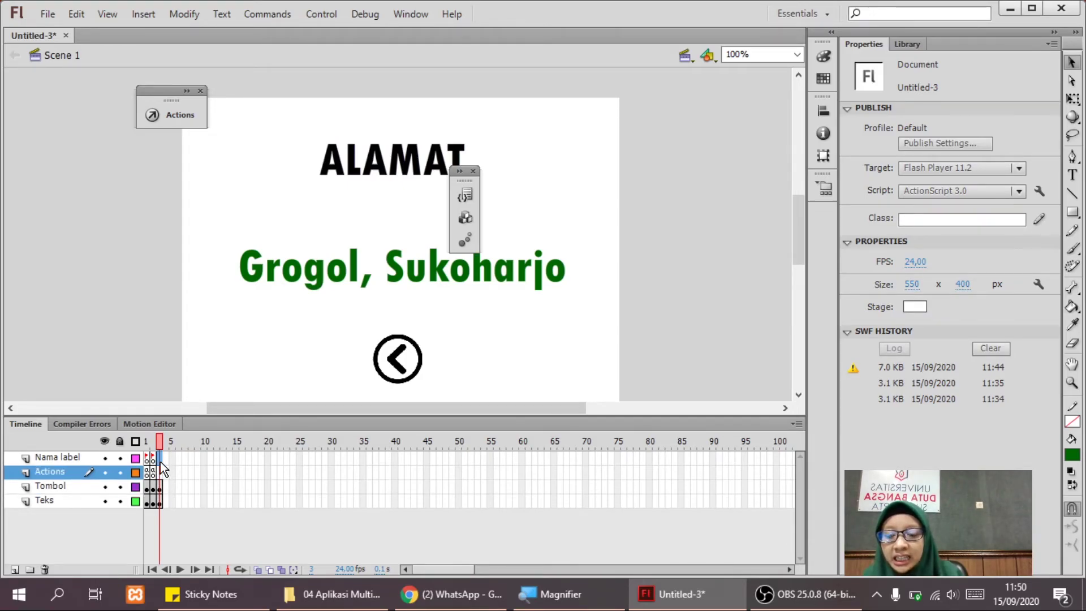
click(161, 461)
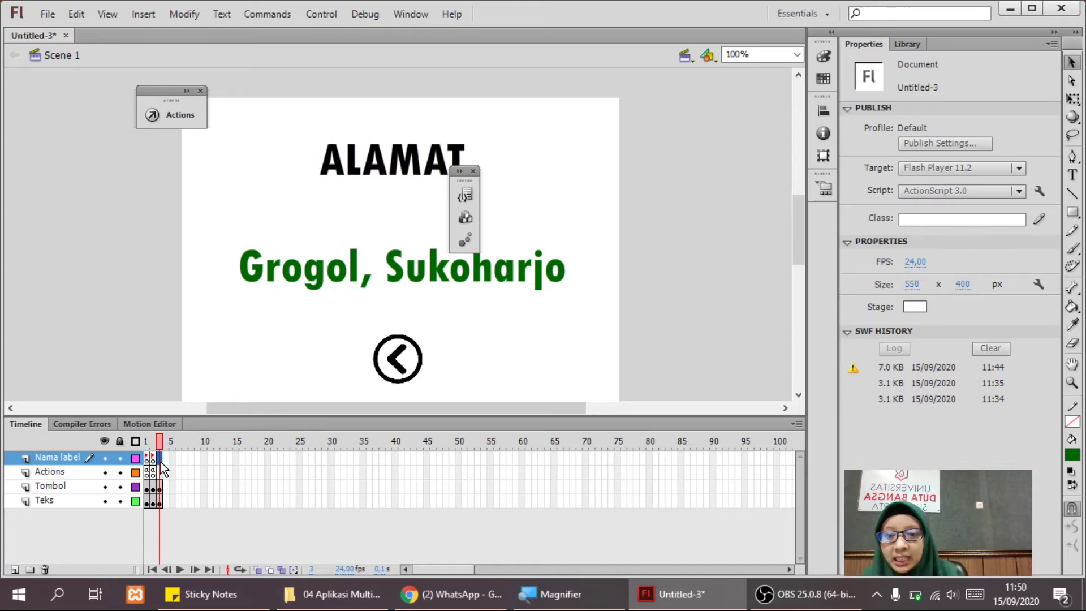
right_click(161, 461)
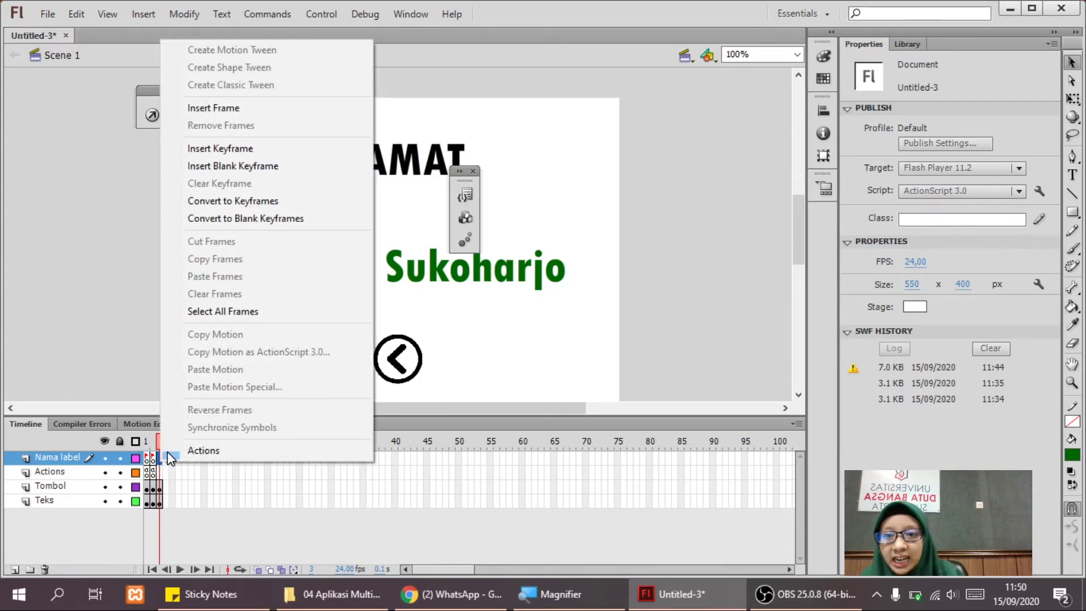
click(217, 167)
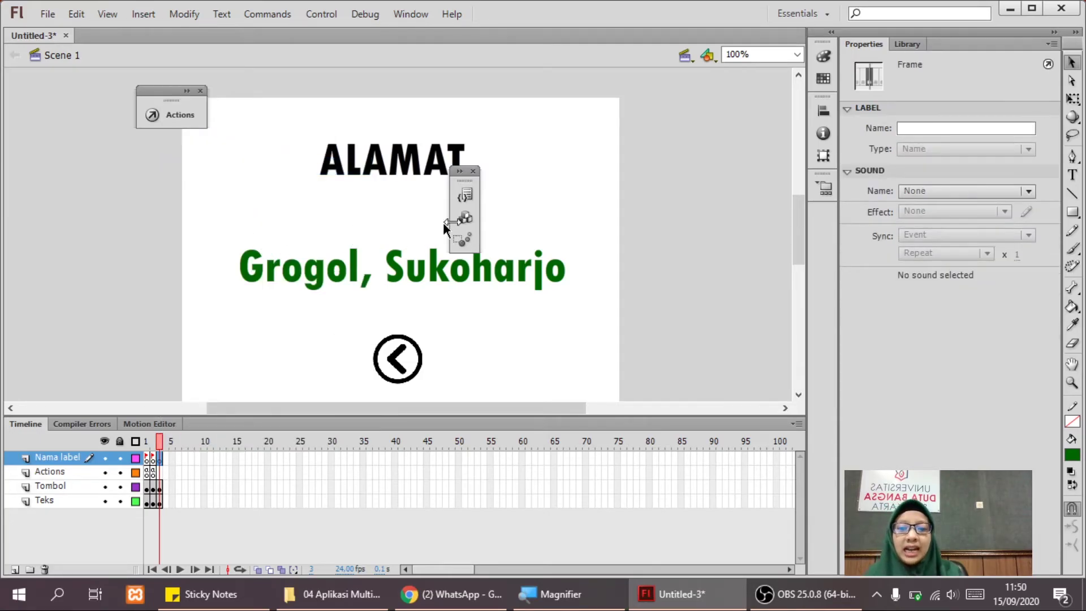
click(930, 127)
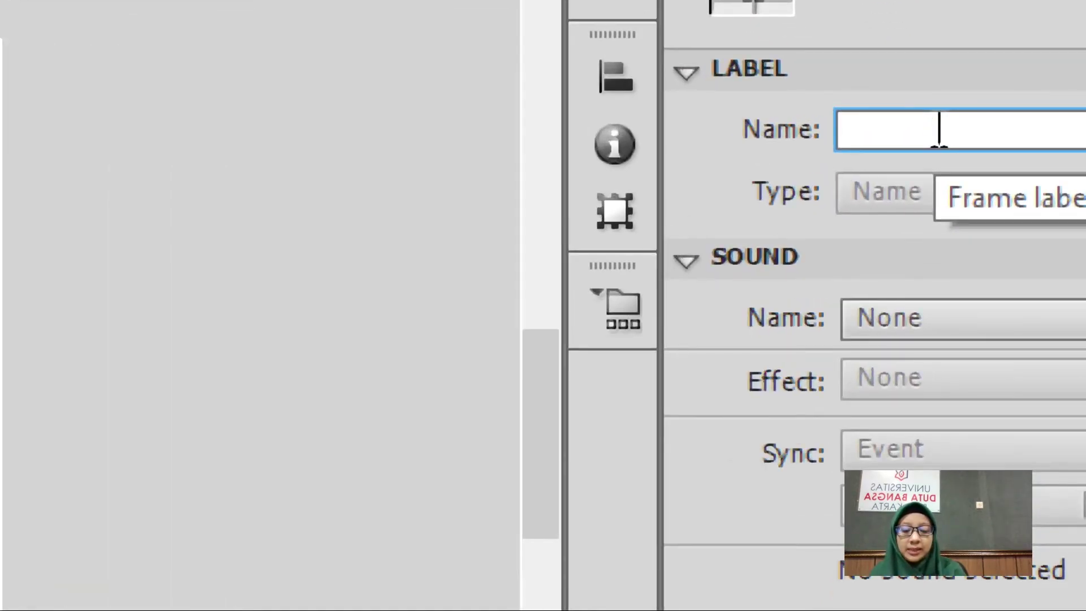
text(alamat)
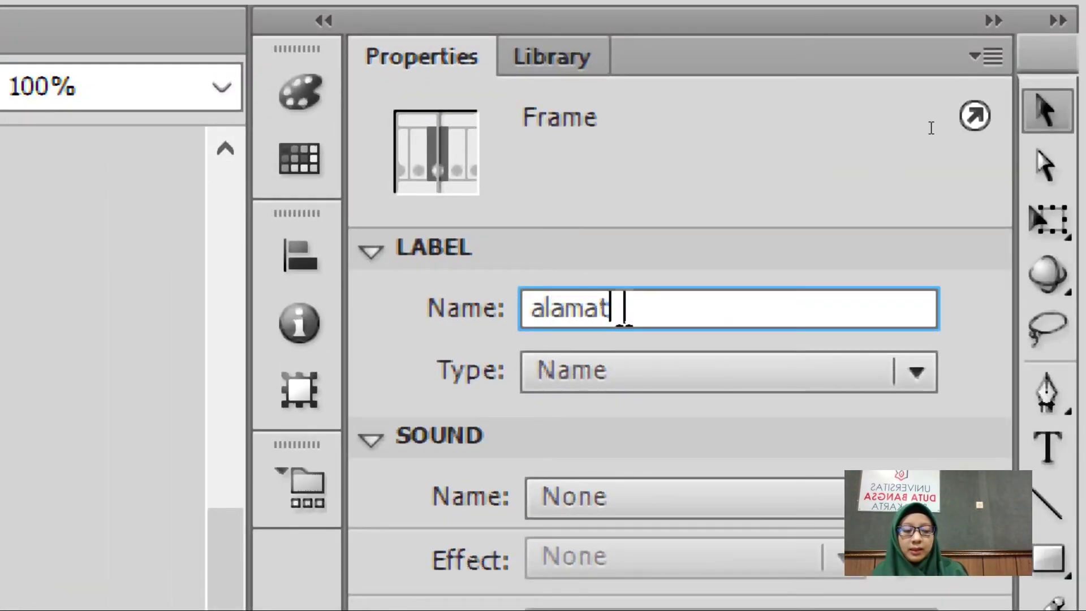
key(Return)
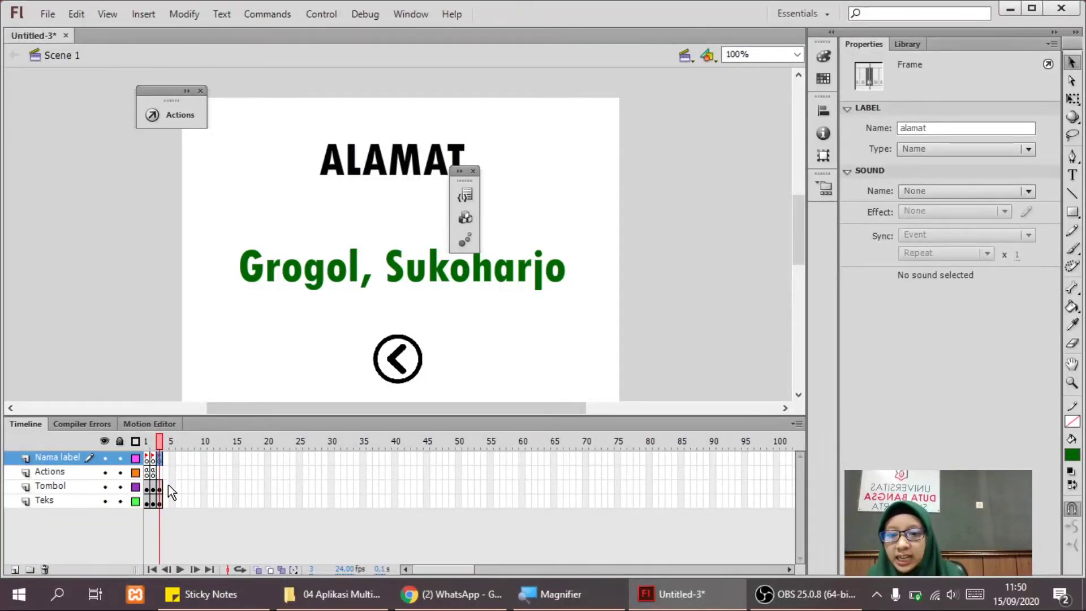
click(413, 376)
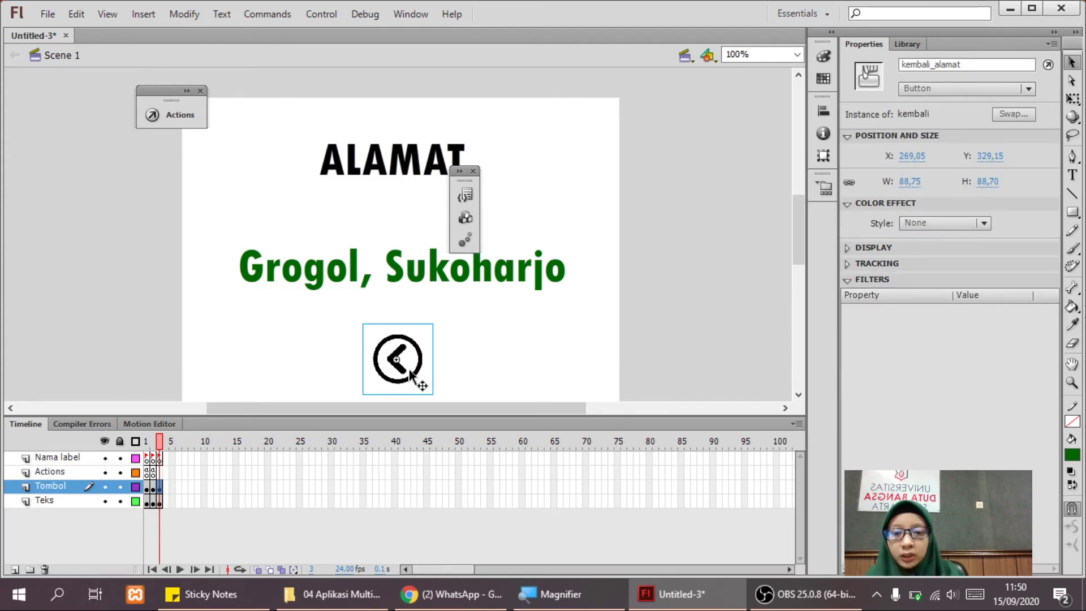
Open the Actions panel and Code Snippets for the back button, arranging both windows.
right_click(411, 374)
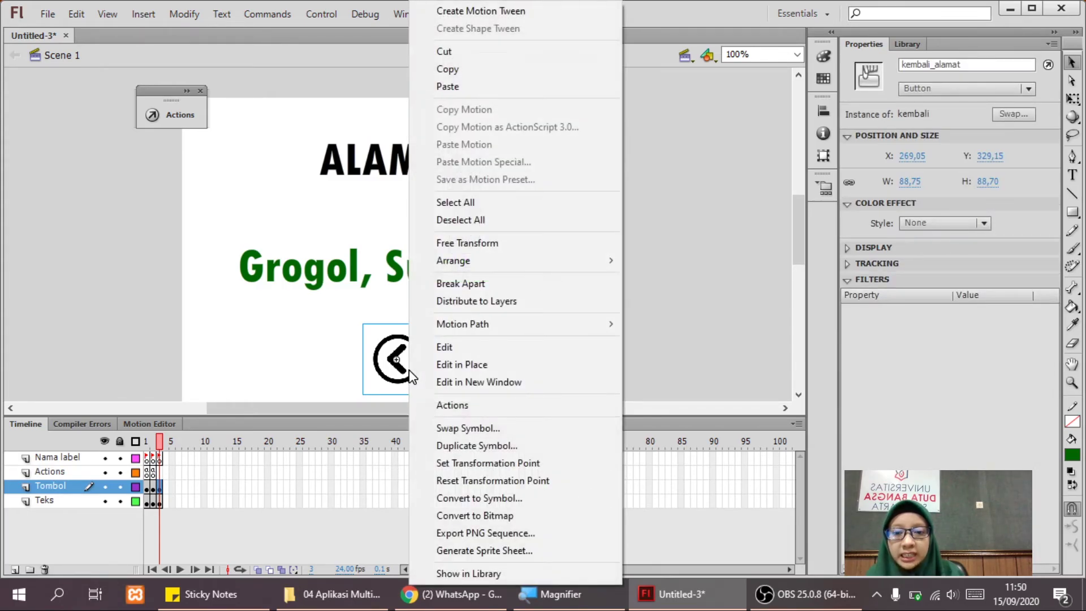
click(456, 405)
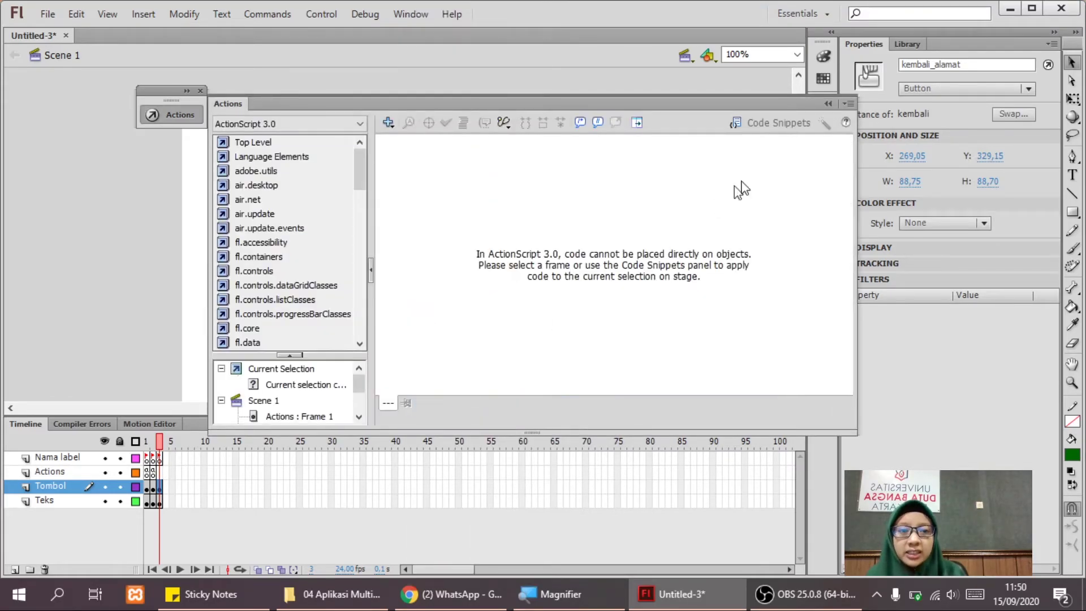
click(763, 123)
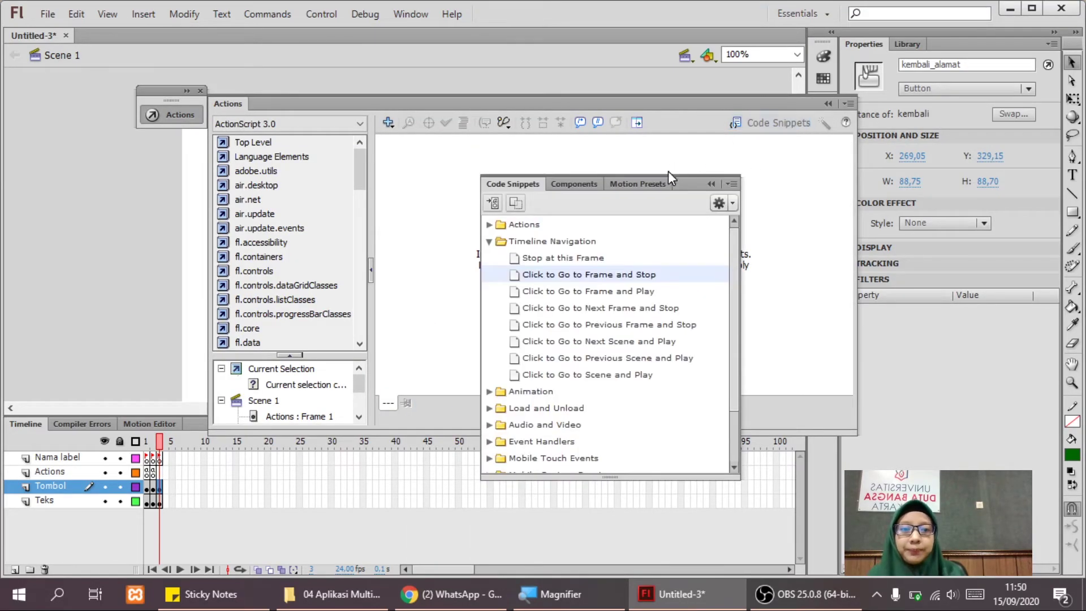
double_click(592, 276)
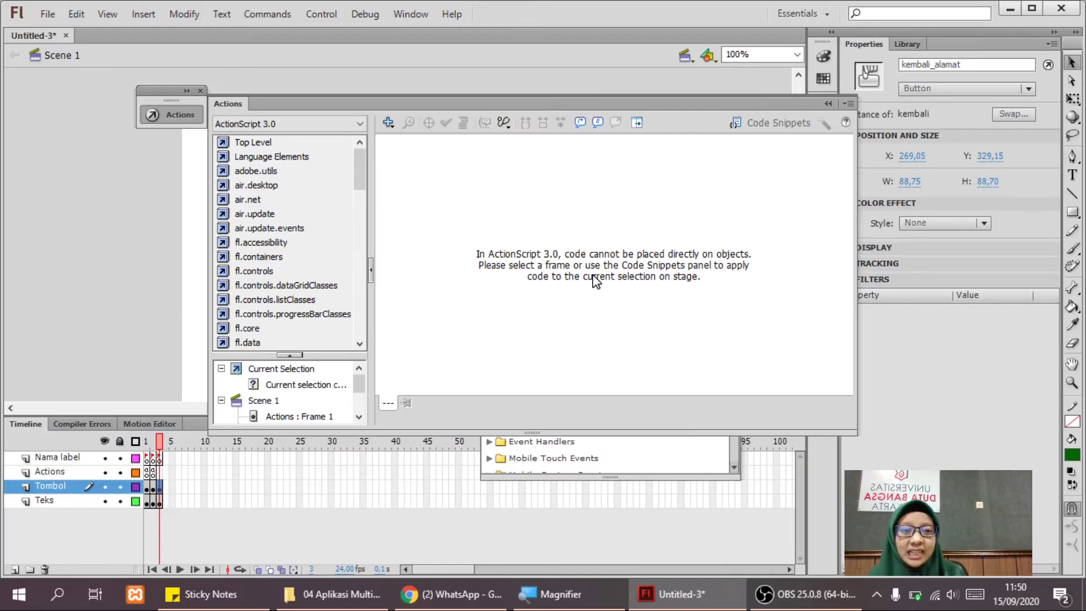
drag(728, 106, 391, 149)
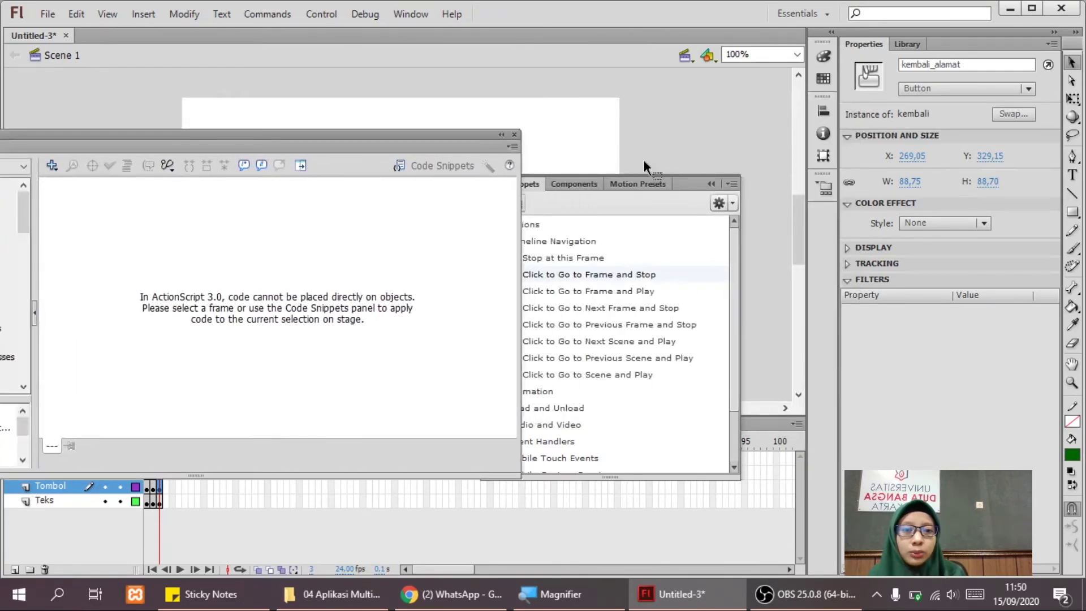
drag(683, 186, 627, 163)
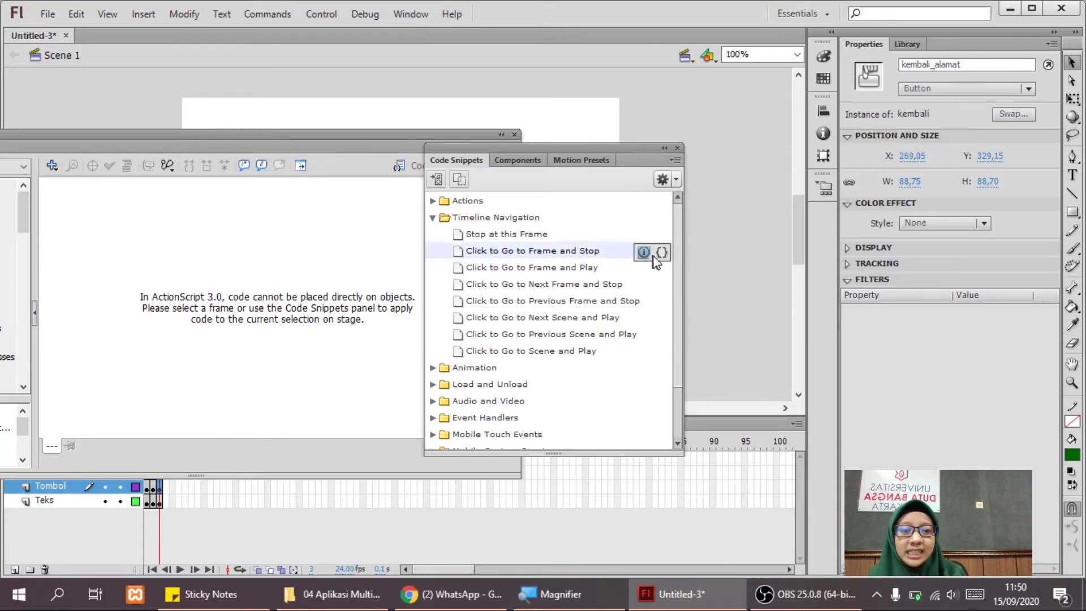
Preview and enlarge the Click to Go to Frame and Stop code, with target frame 1.
click(659, 253)
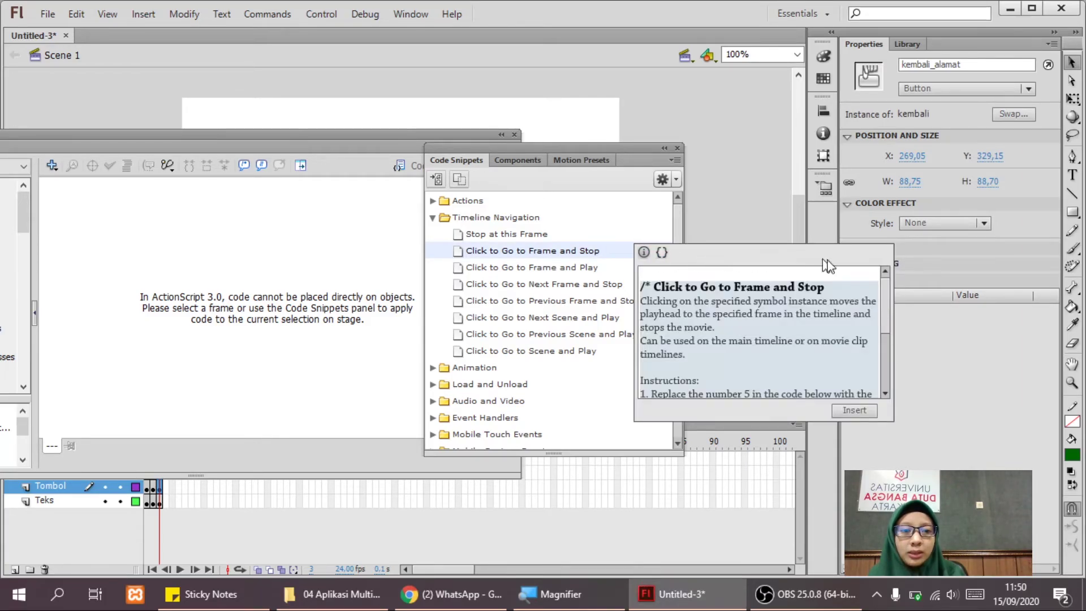
drag(763, 264, 517, 230)
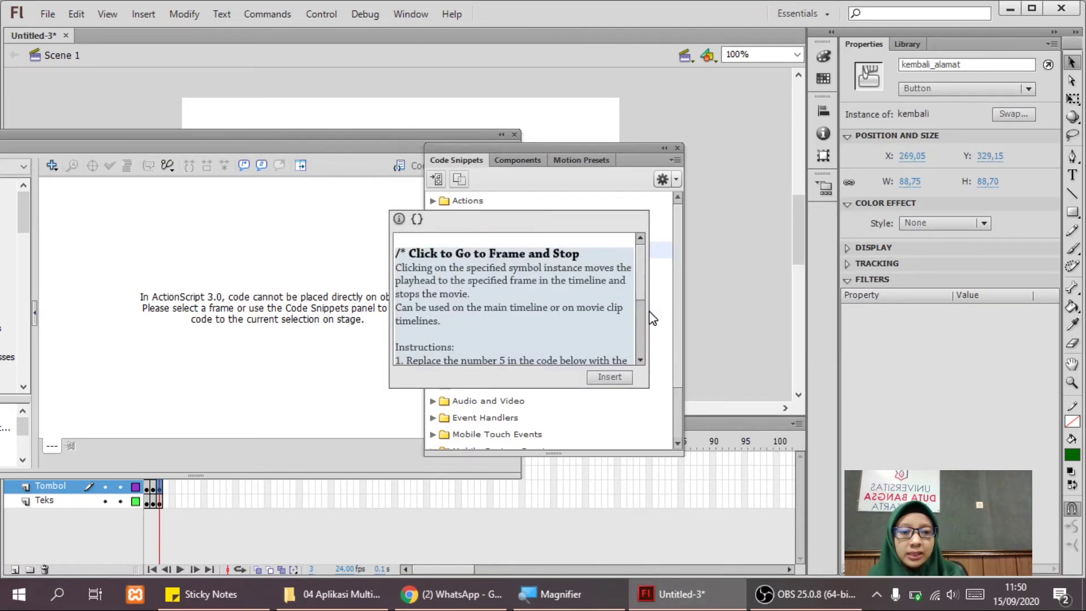
drag(648, 317, 887, 318)
drag(681, 388, 687, 521)
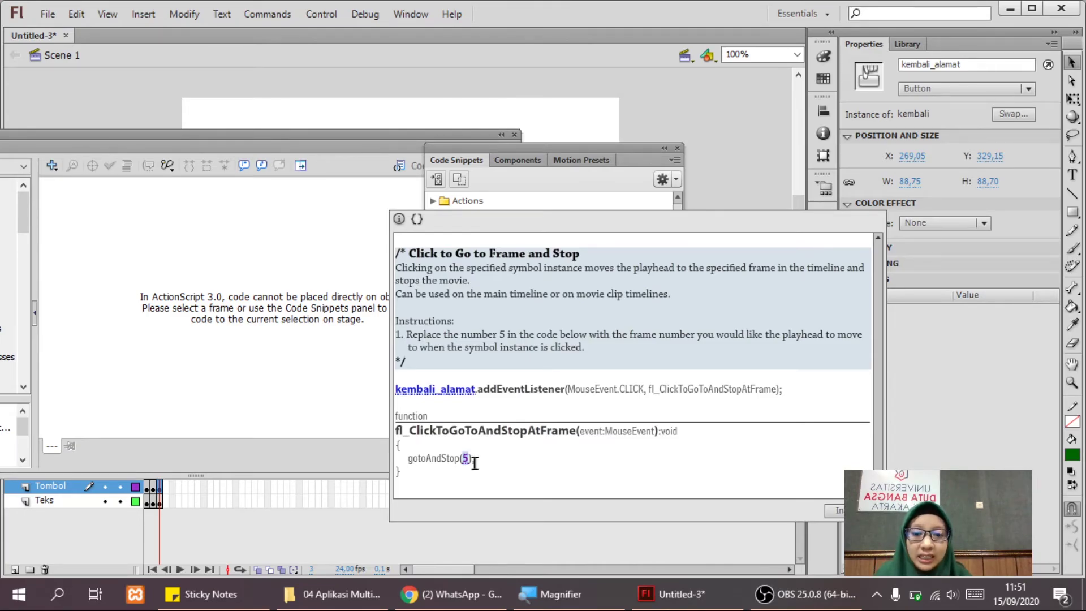
key(BackSpace)
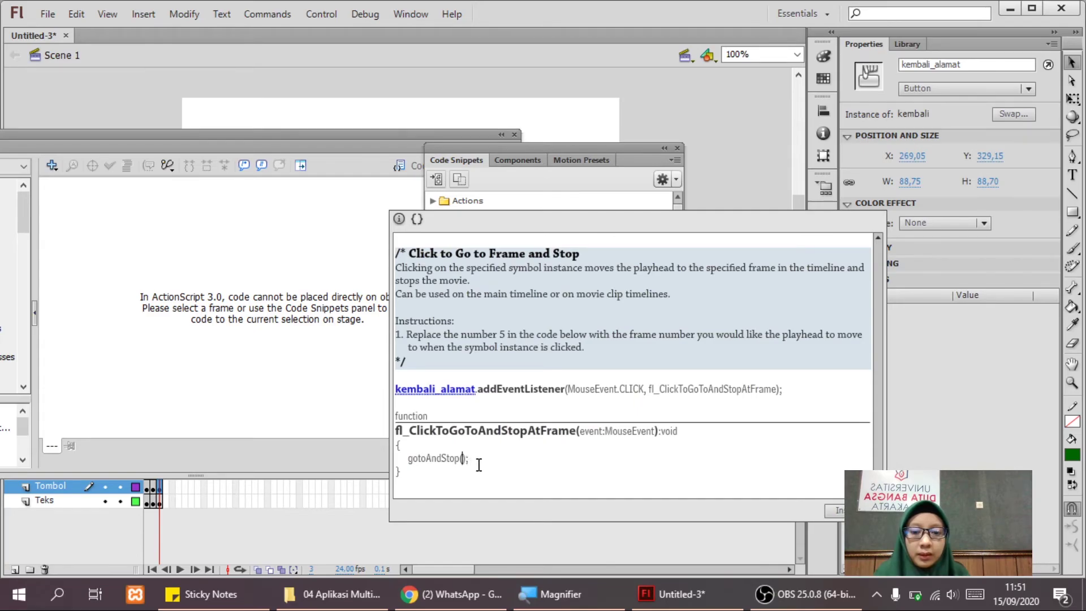
key(ctrl+z)
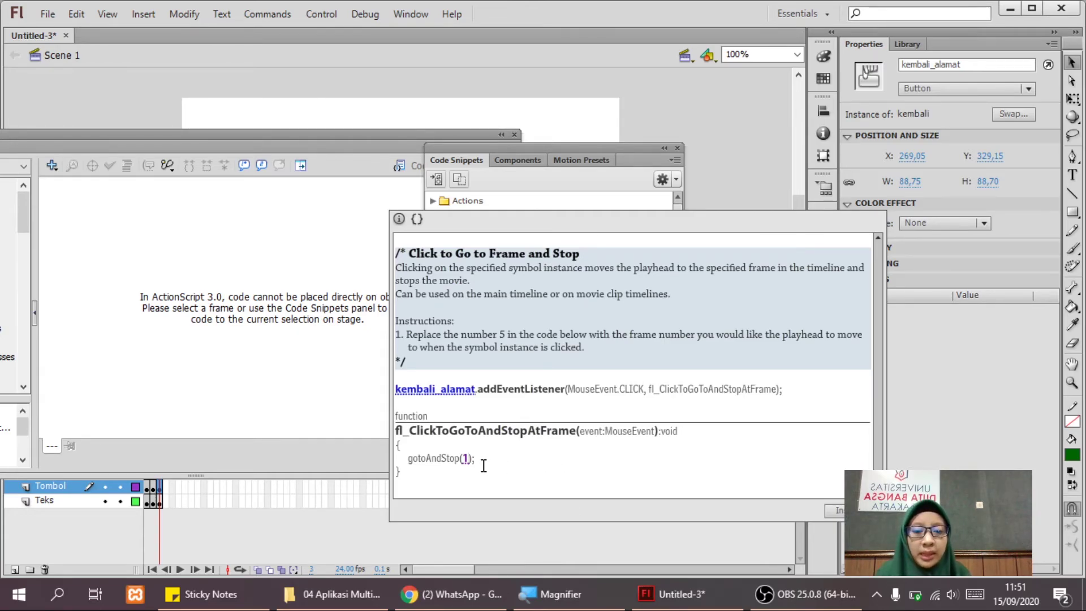
Insert the go-to-frame-and-stop snippet for kembali_alamat and close the Code Snippets and Actions panels.
click(832, 508)
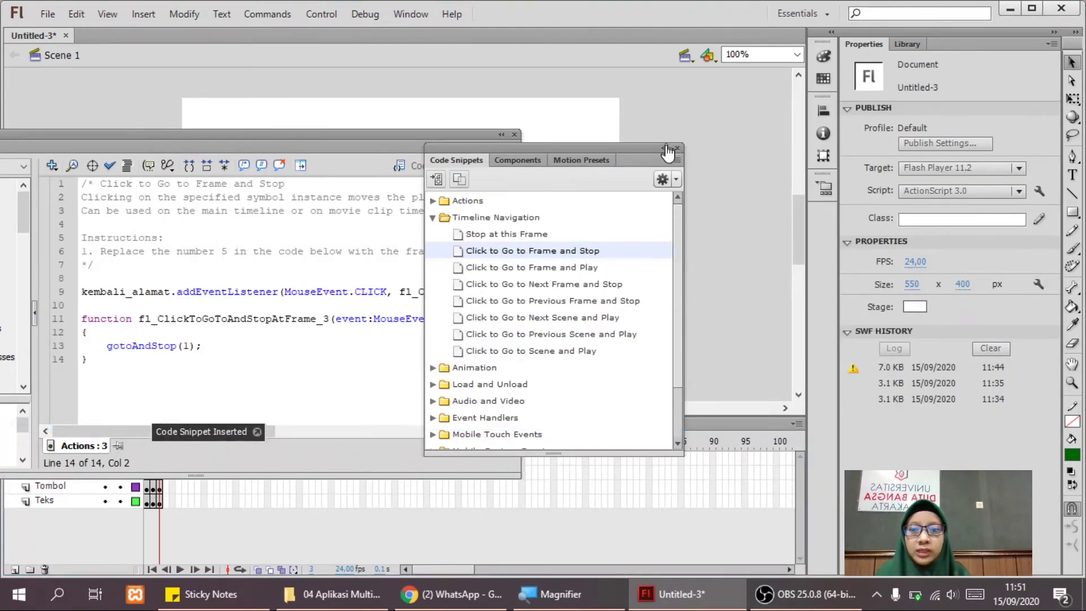
click(677, 148)
drag(189, 137, 448, 99)
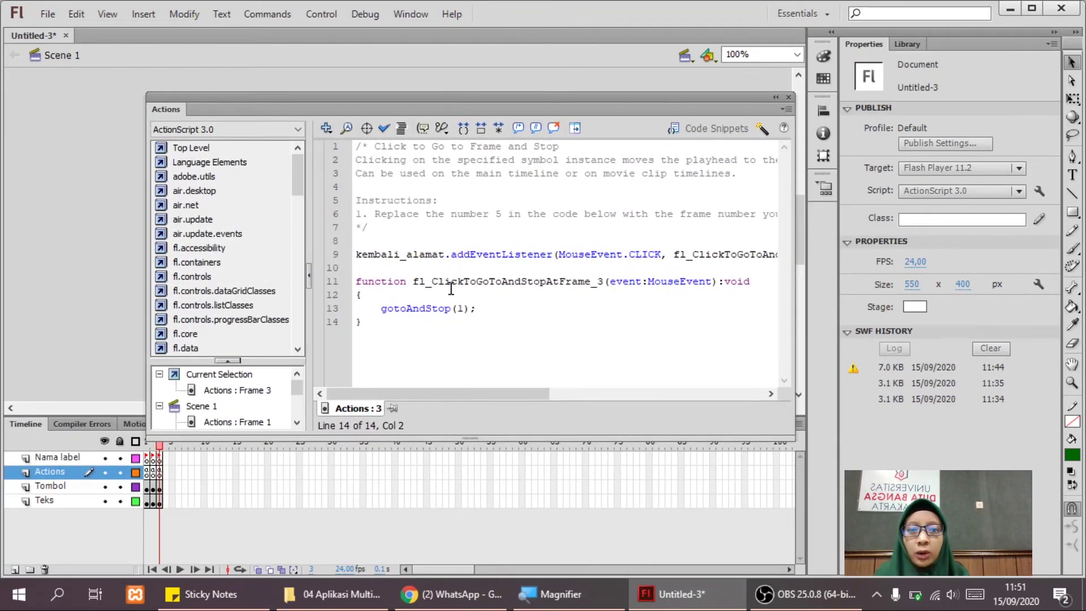
click(787, 97)
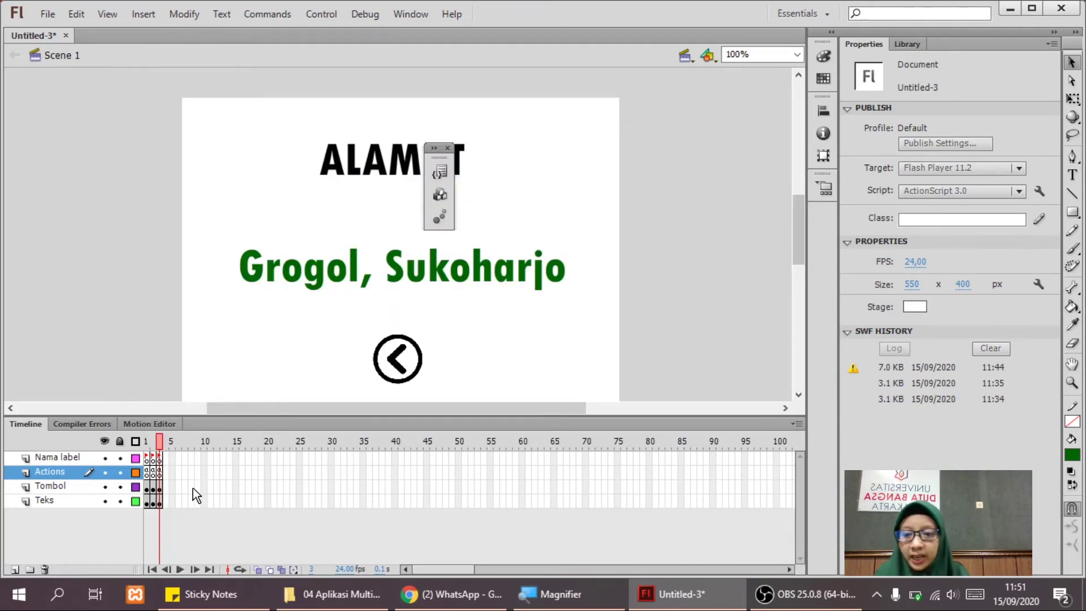
Open Actions frame 3's script and delete the instruction comment block and blank line.
click(158, 472)
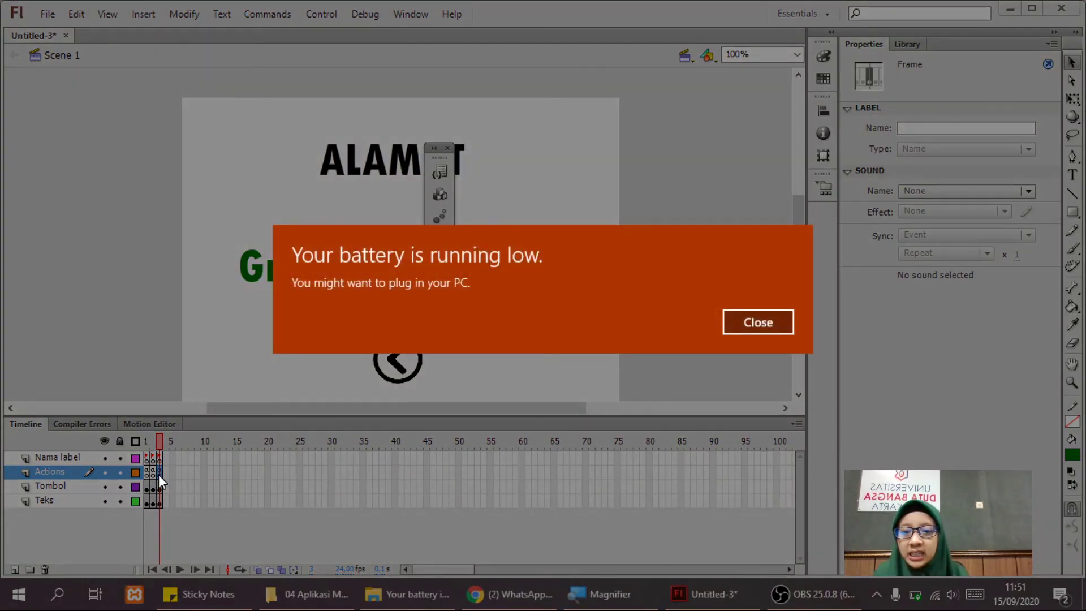
click(735, 326)
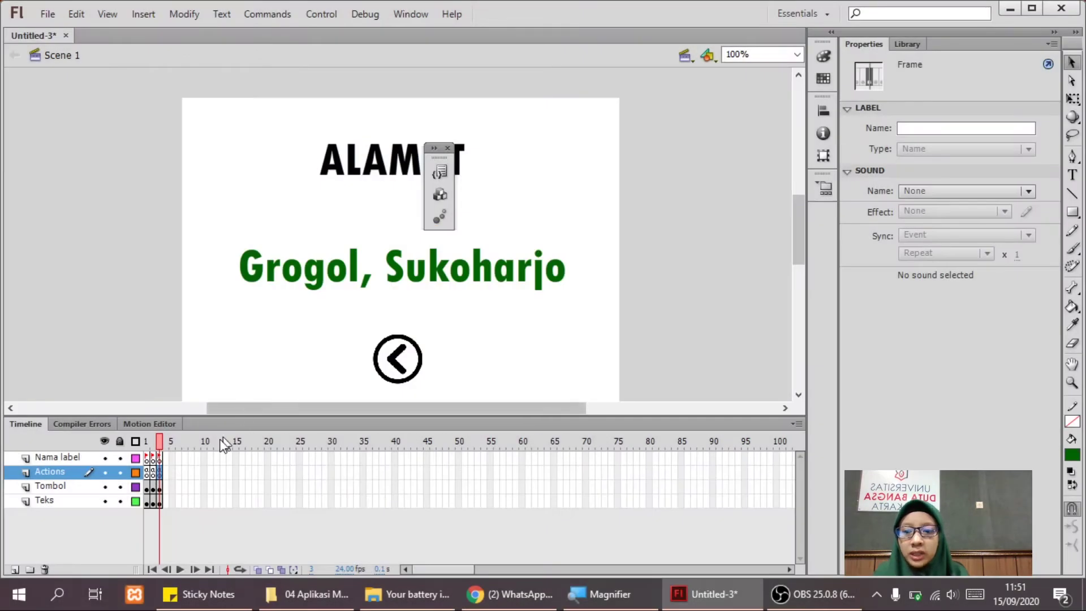
right_click(157, 473)
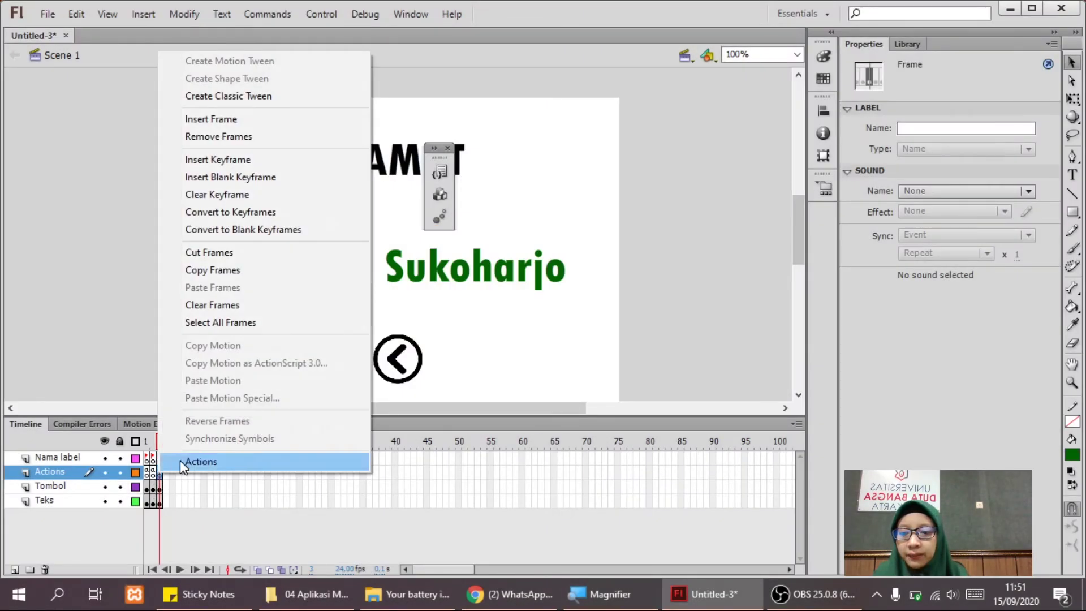
click(182, 461)
click(388, 281)
drag(375, 231, 355, 145)
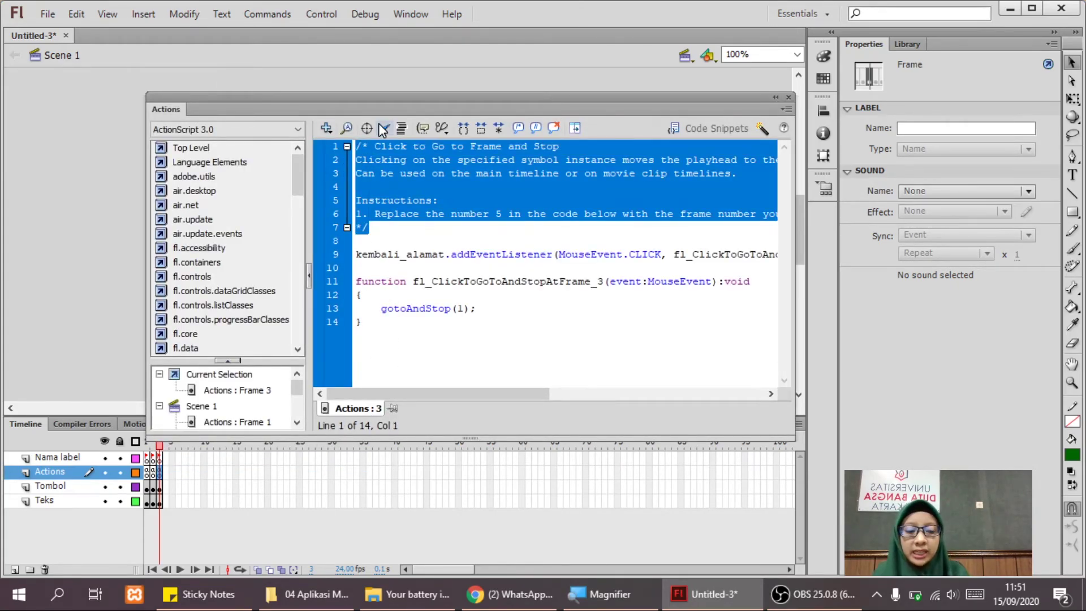
key(Delete)
key(Delete)
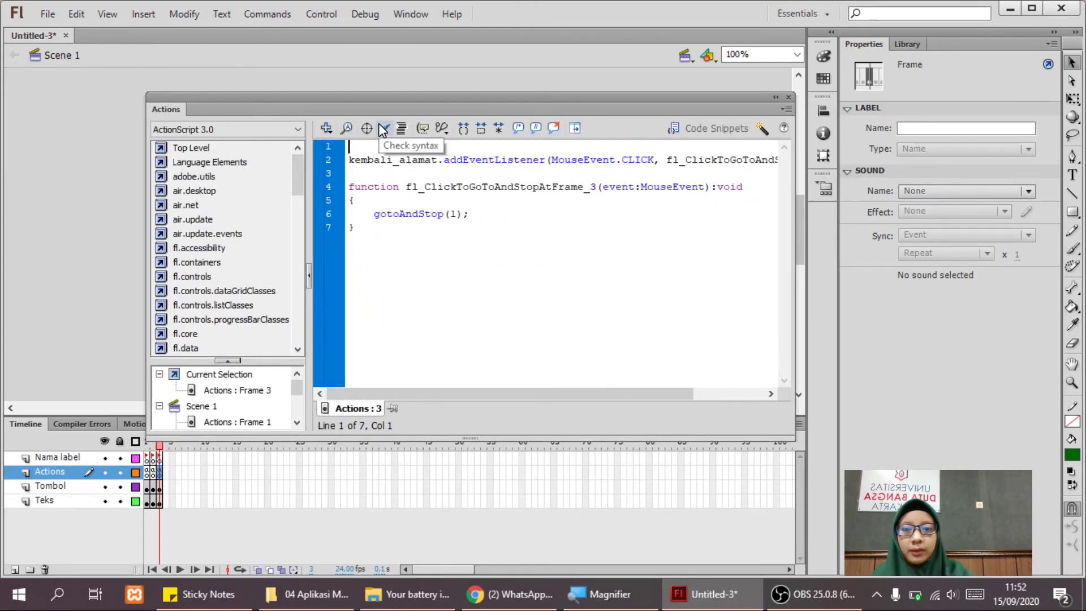
key(Delete)
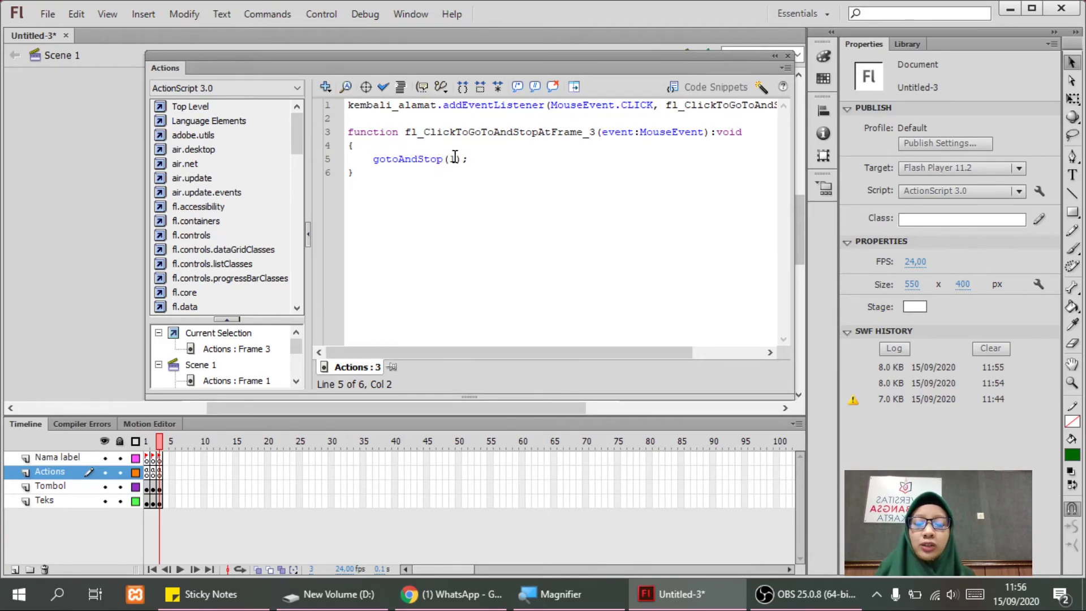
click(450, 159)
click(456, 163)
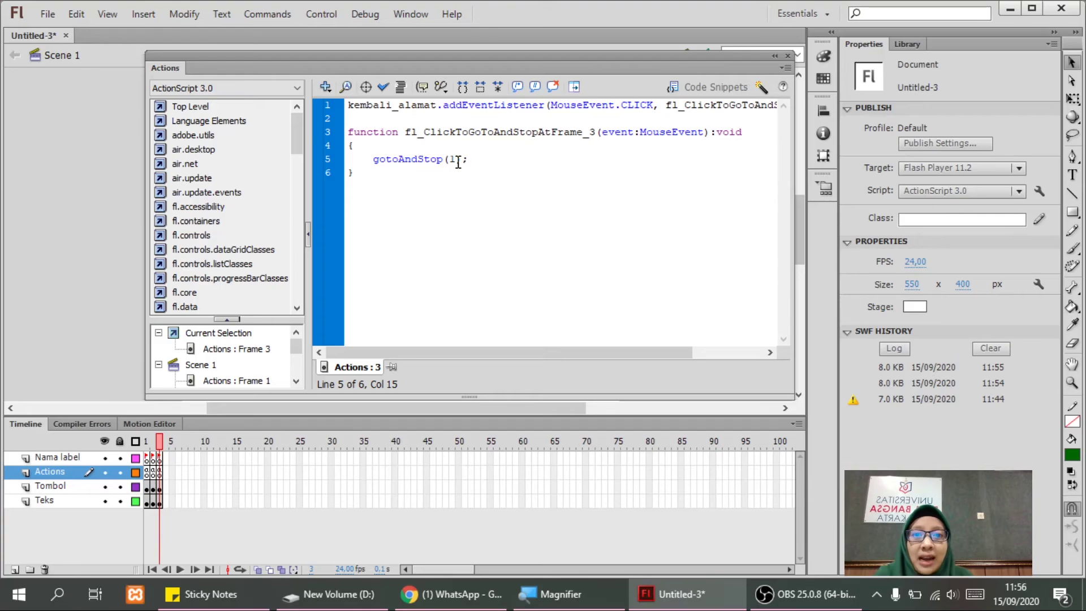
Change gotoAndStop(1) to gotoAndStop('menu_utama') in the kembali_alamat function.
key(BackSpace)
text('menu_utama)
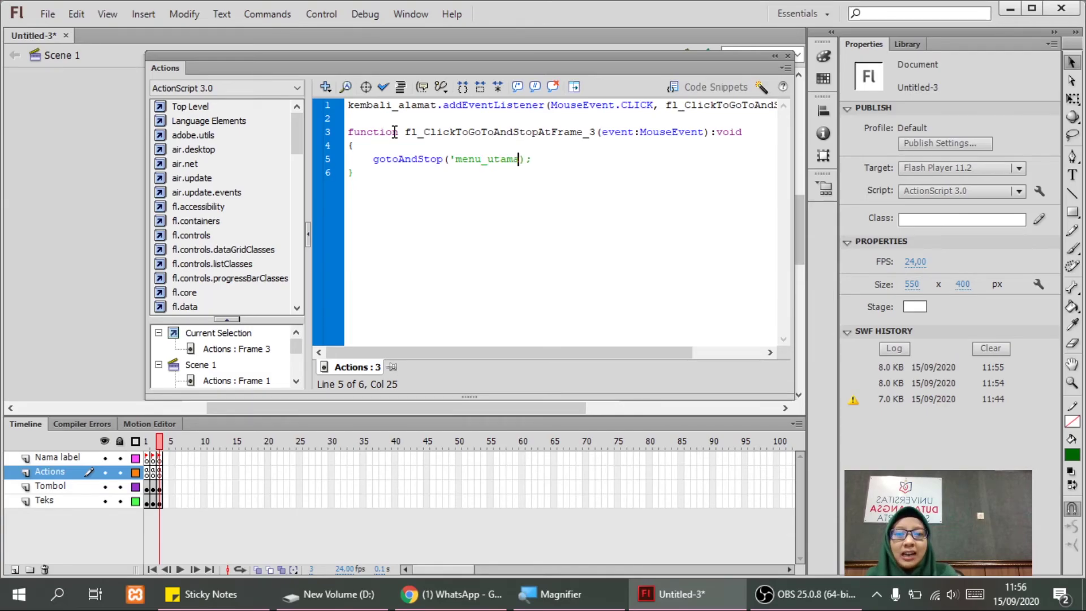
text(')
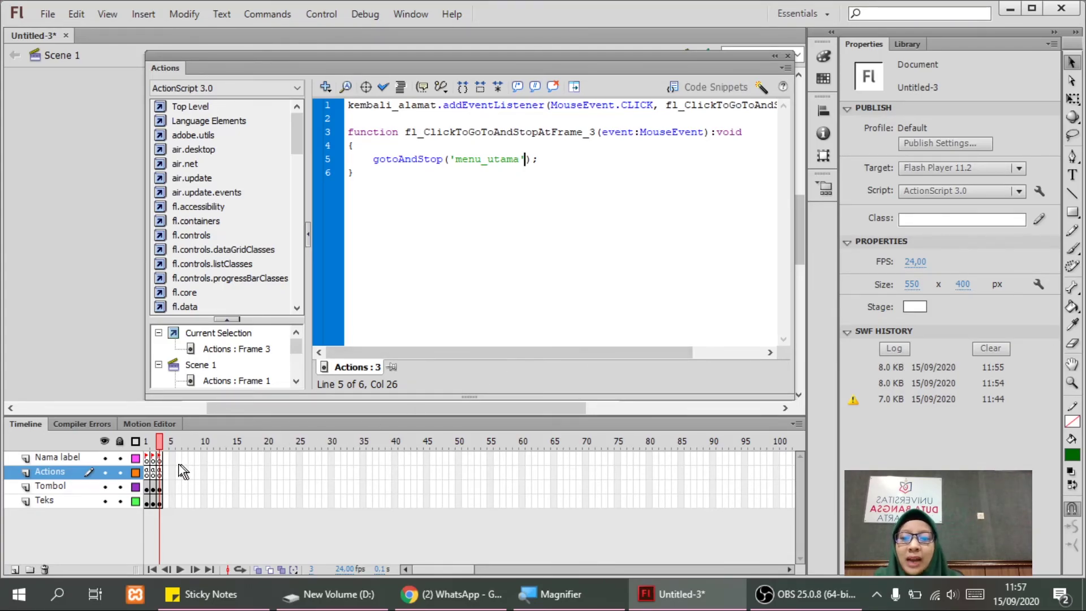
click(160, 460)
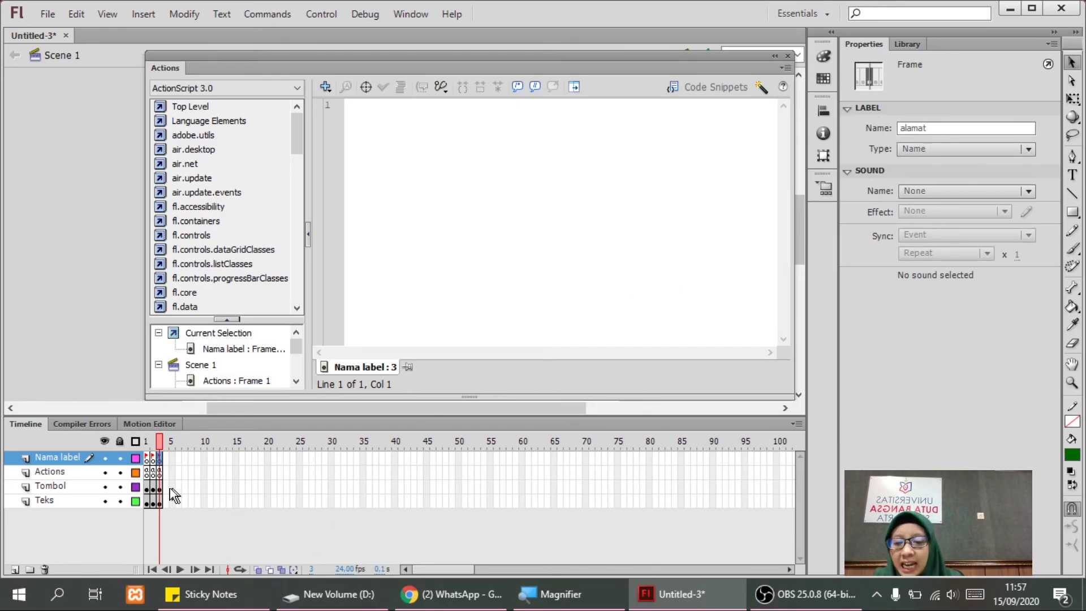
Select the alamat button on frame 1 and rename its instance to tb_alamat1.
click(148, 472)
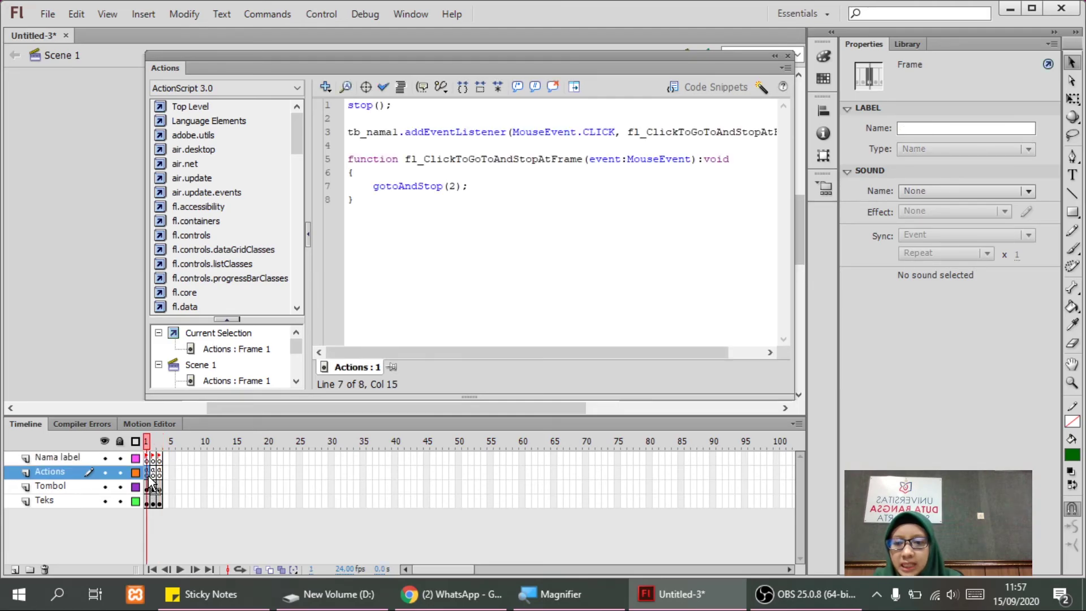
click(777, 57)
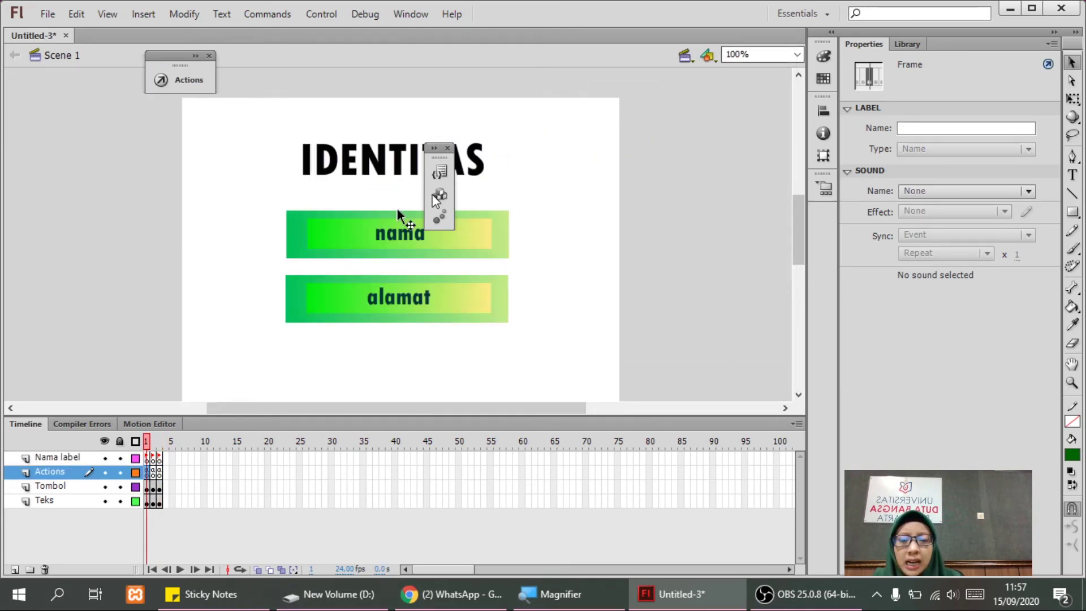
click(356, 309)
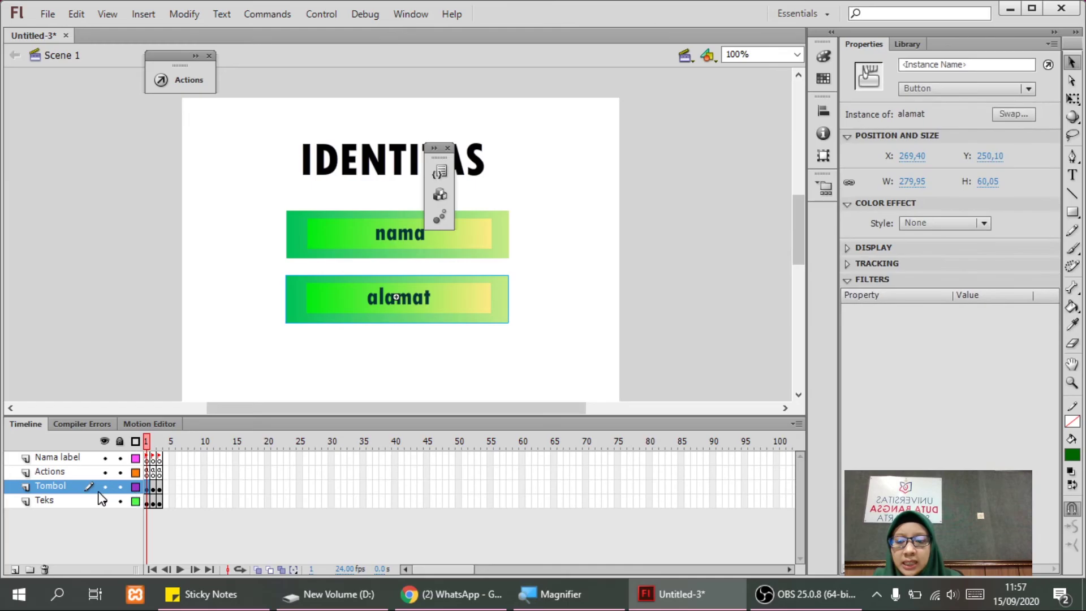
click(384, 243)
click(368, 309)
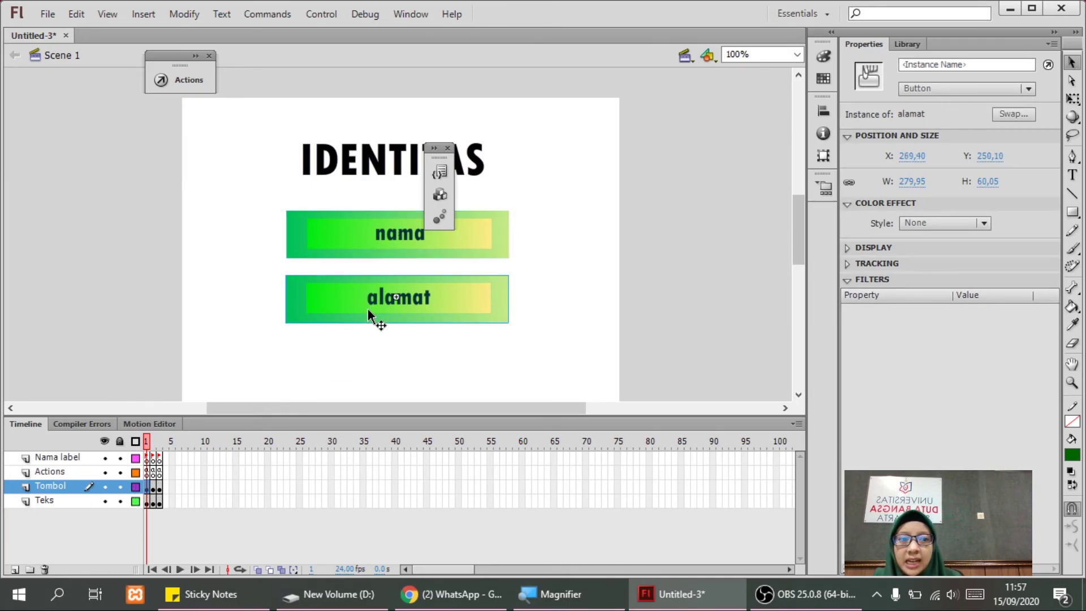
click(929, 65)
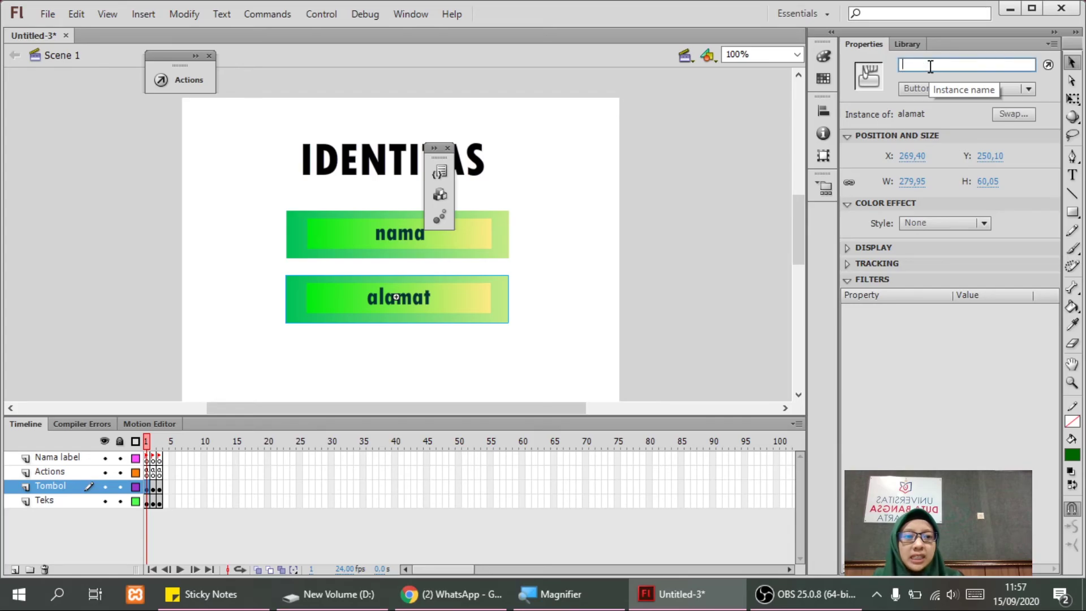
text(alamat)
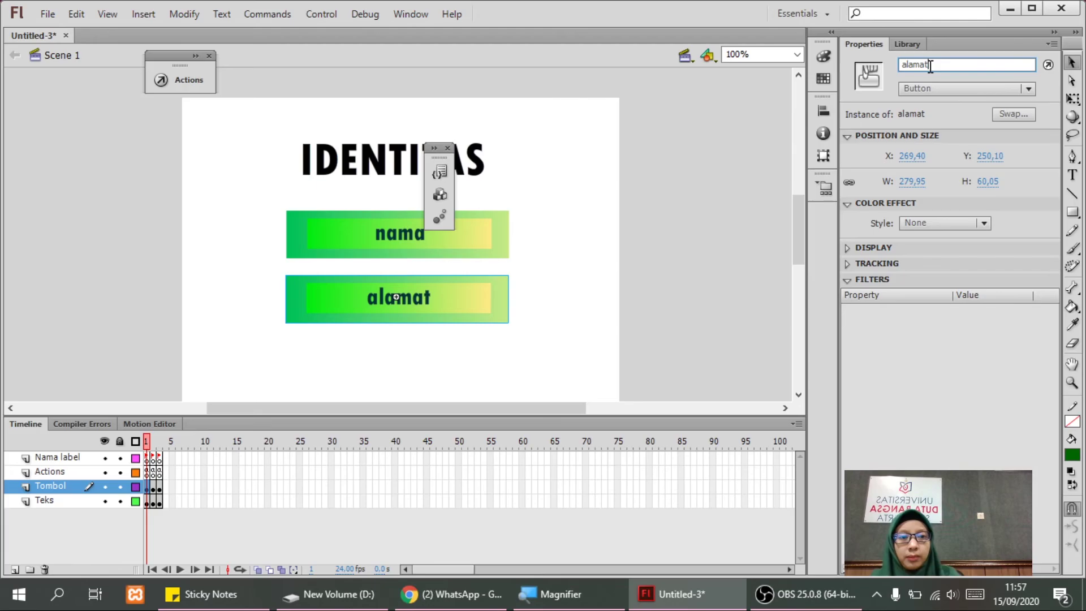
click(378, 242)
click(405, 283)
click(903, 65)
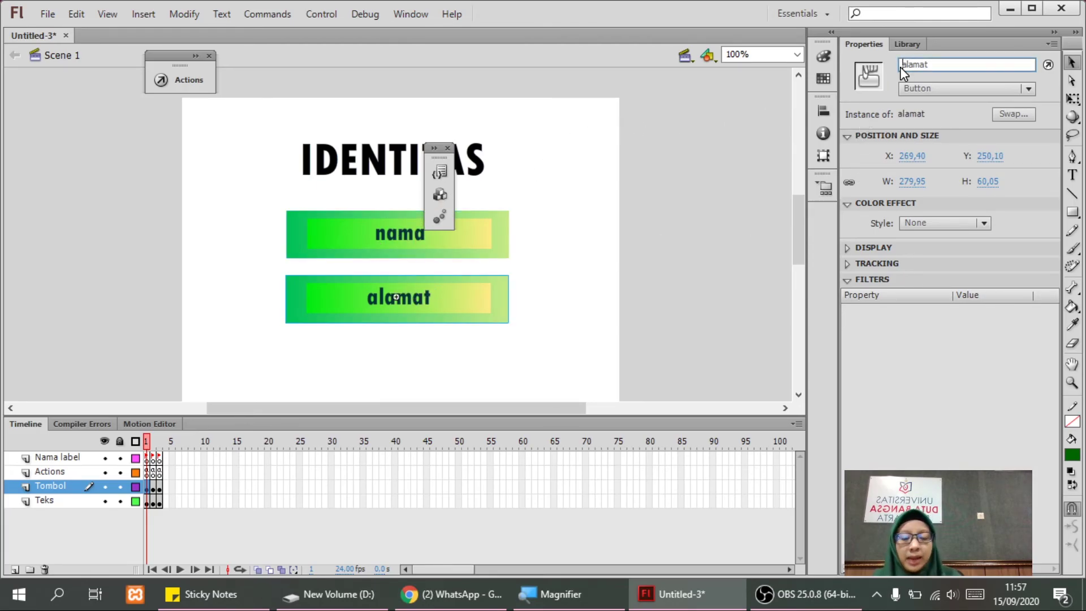
text(tb_)
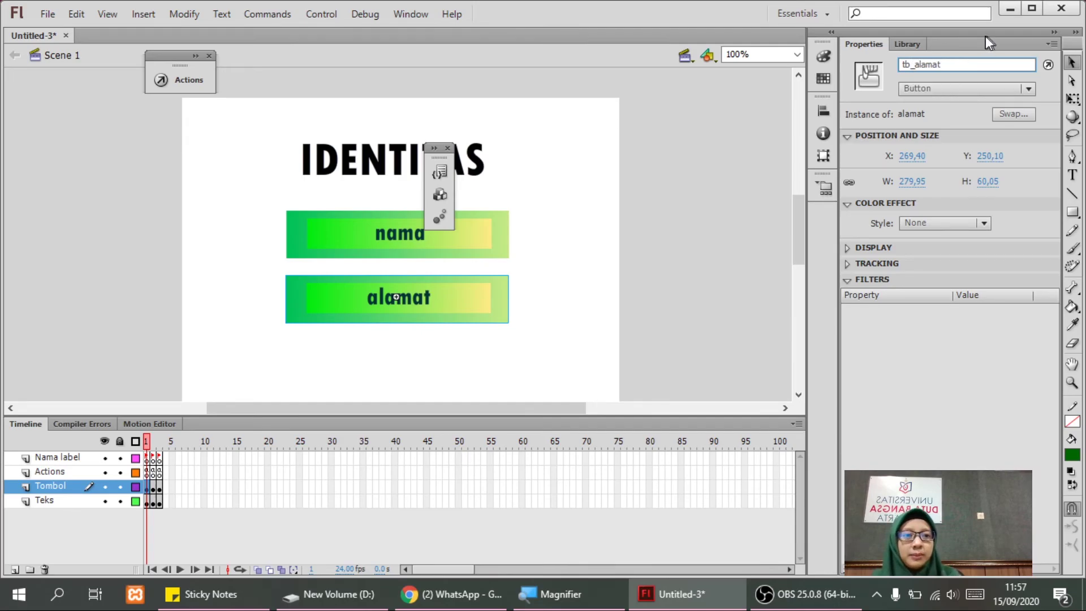
click(728, 191)
click(341, 294)
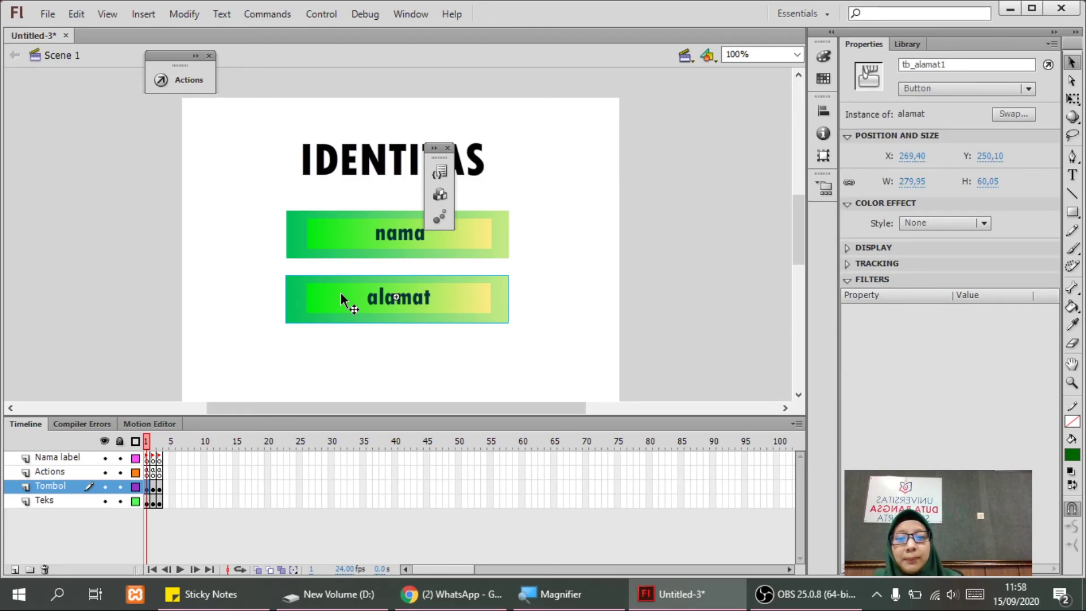
Check the ALAMAT page on frame 3, then return to frame 1 and select the alamat button.
click(159, 458)
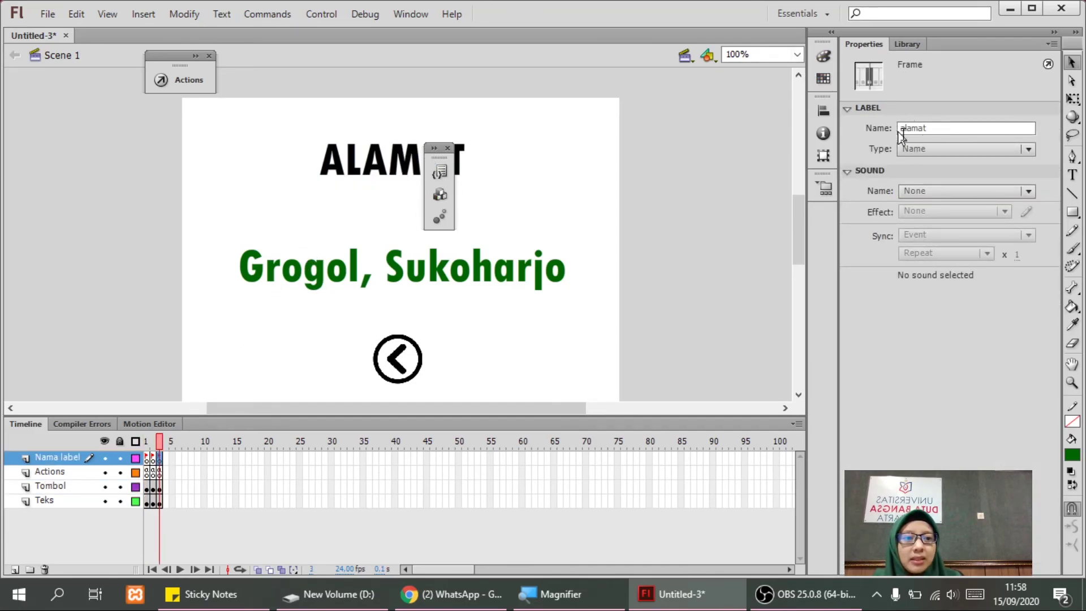
click(146, 486)
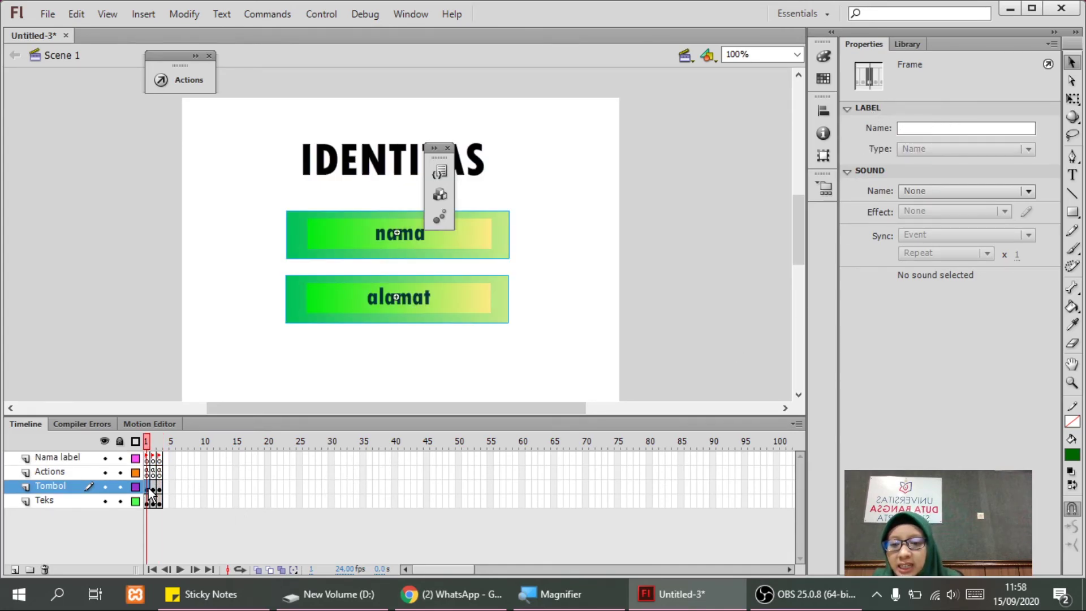
click(399, 332)
click(403, 305)
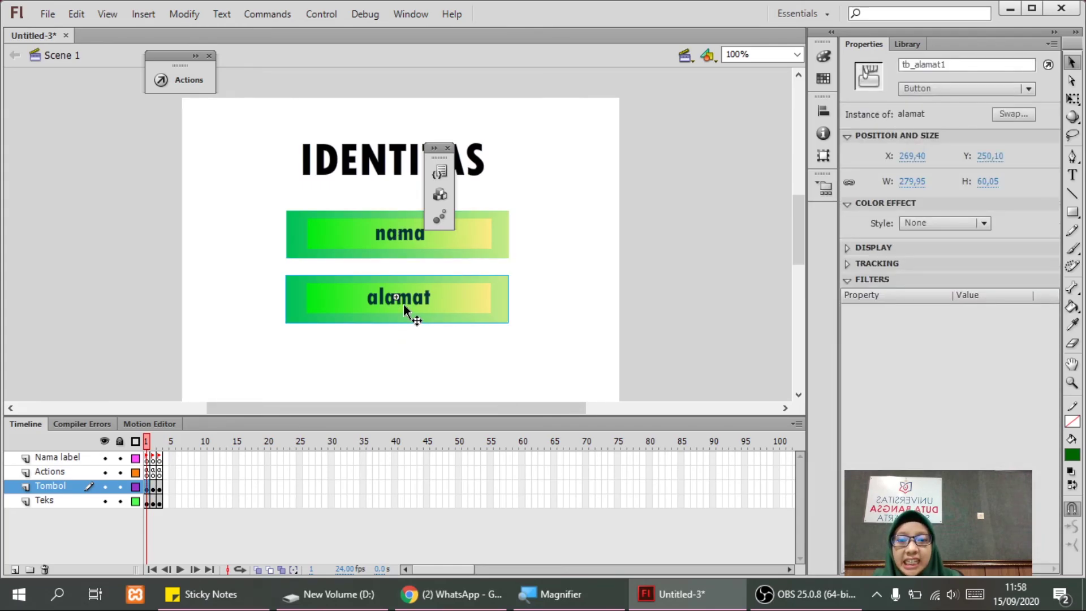
Open the Actions panel and Code Snippets for the alamat button, arranging both windows.
right_click(403, 304)
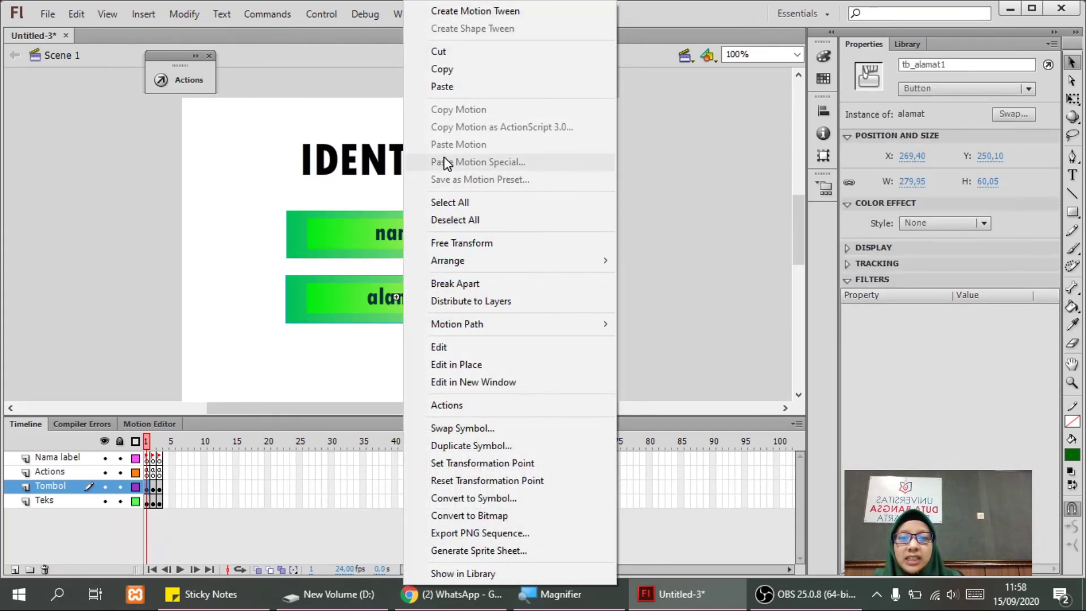
click(448, 406)
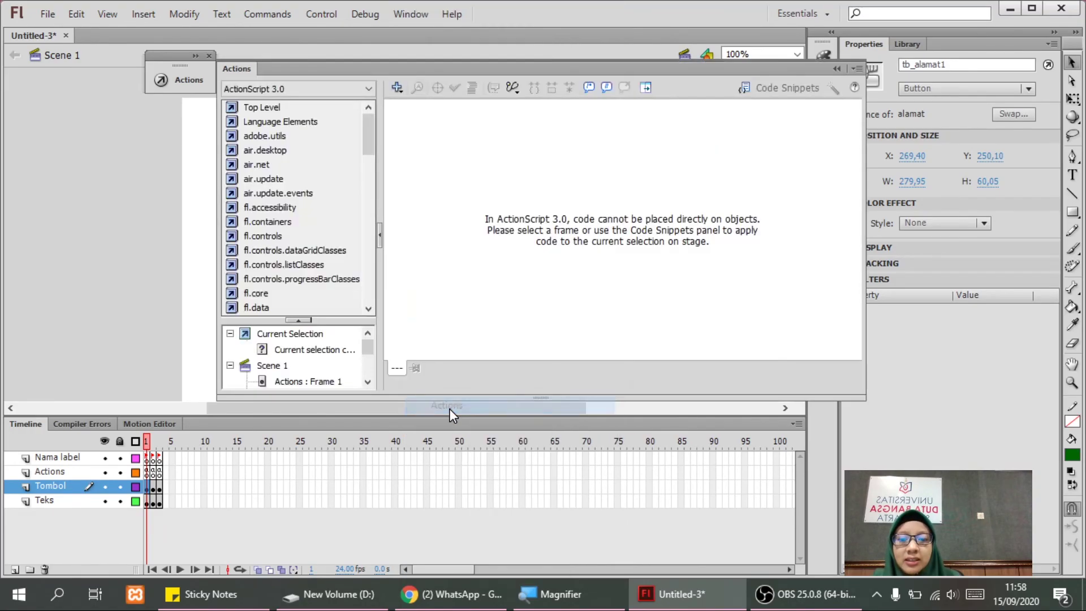
click(765, 89)
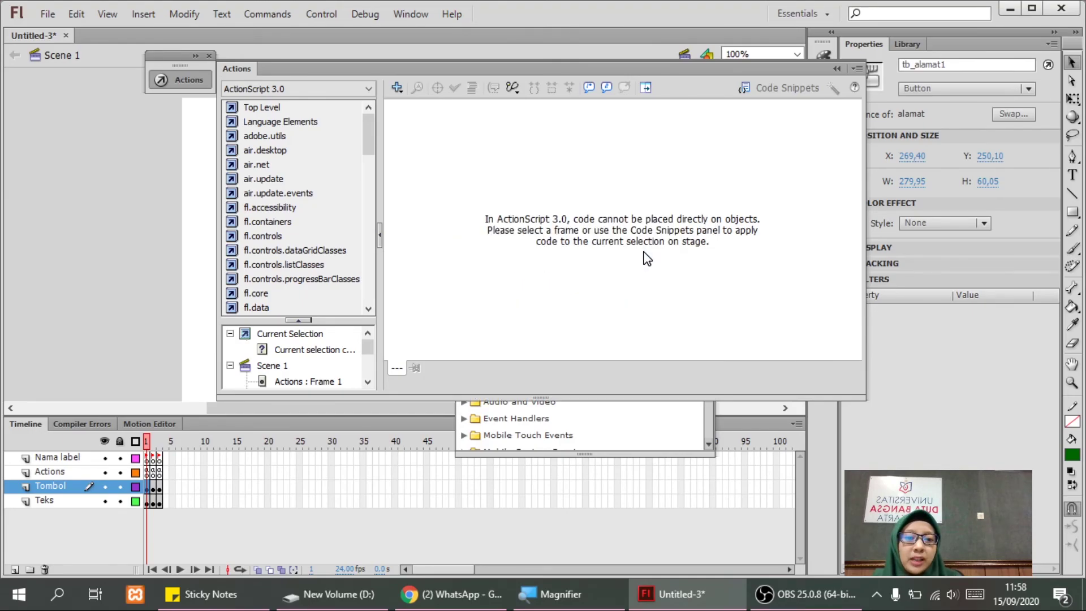
drag(768, 66, 697, 303)
click(669, 168)
drag(669, 168, 609, 205)
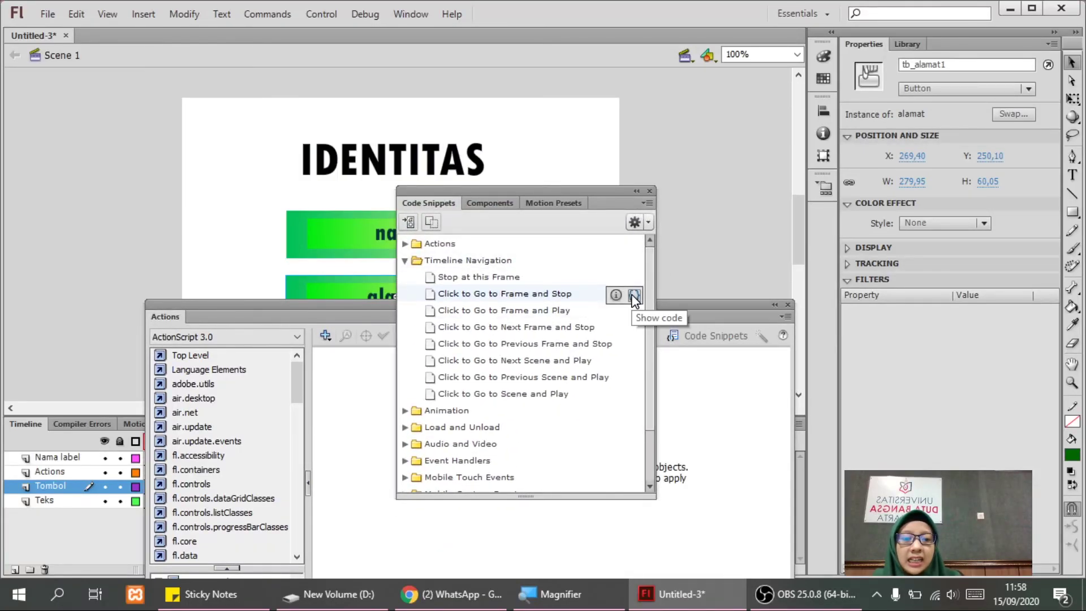
Insert the Click to Go to Frame and Stop snippet targeting frame 3, then close the panels.
click(633, 295)
drag(856, 355, 862, 411)
scroll(861, 410, down, 3)
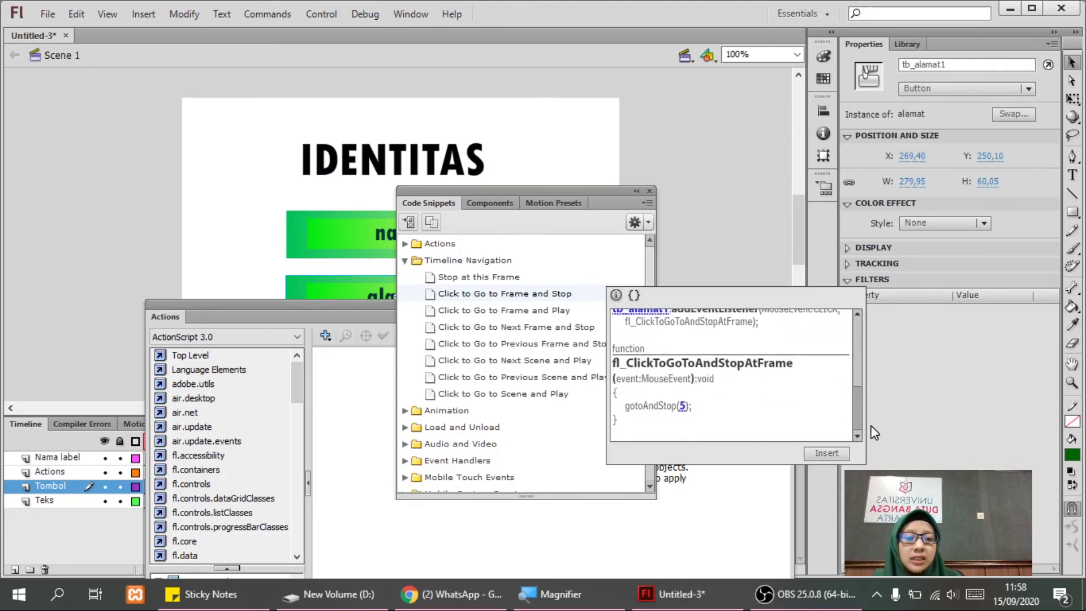
text(3)
click(828, 458)
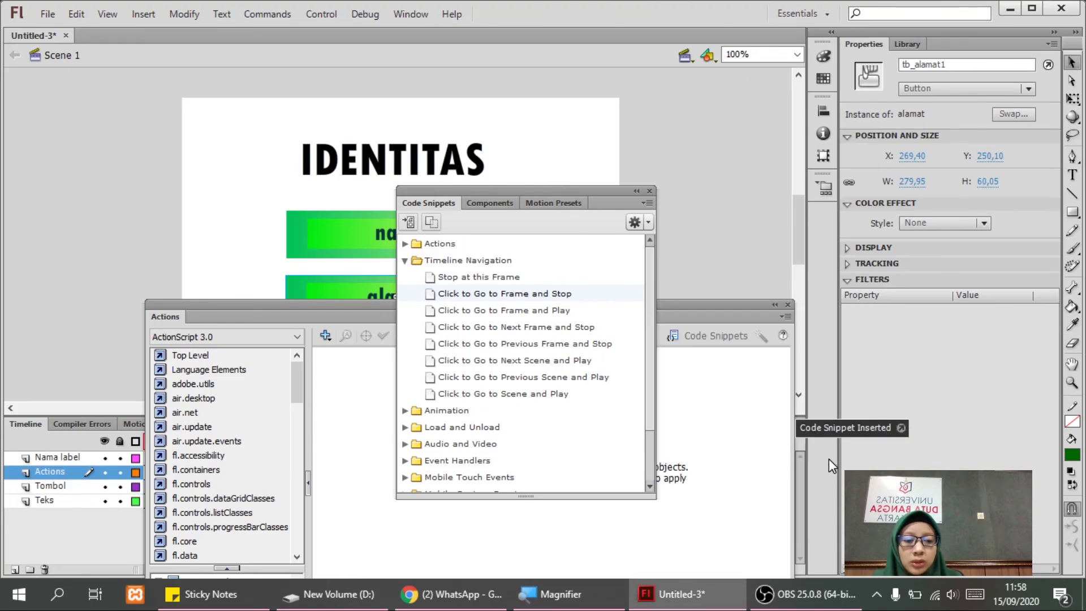
click(649, 191)
drag(541, 309, 569, 70)
click(520, 178)
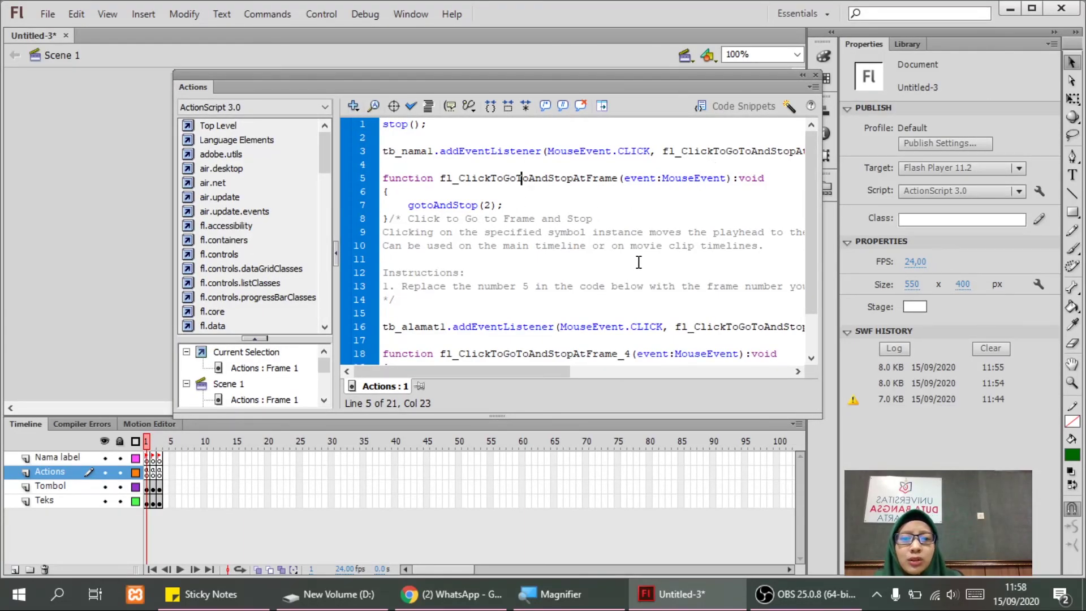
click(813, 76)
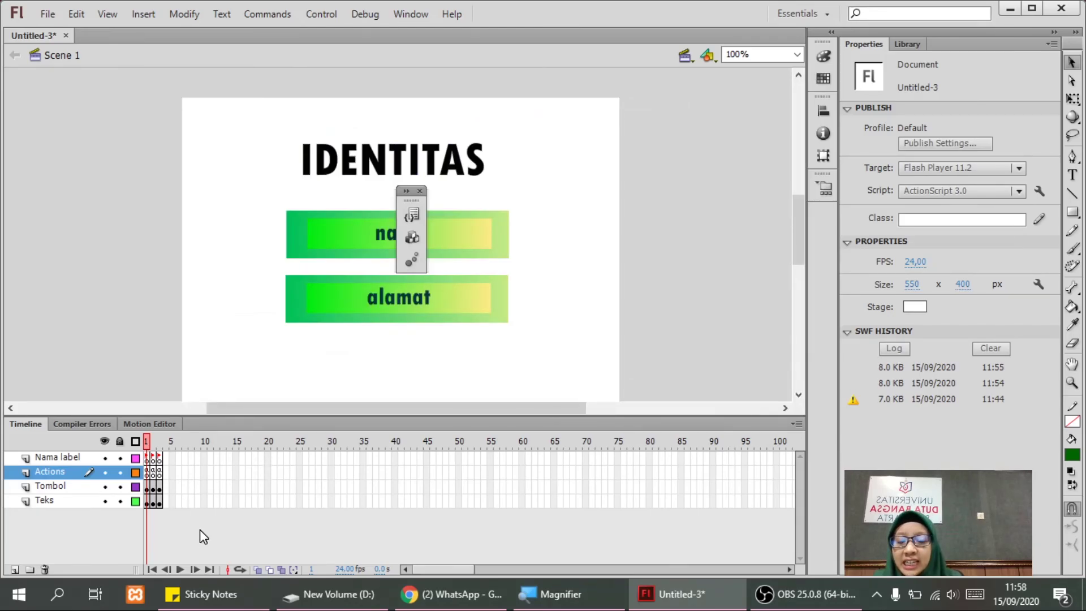
Open the Actions panel for frame 1 of the Actions layer to show its script.
click(147, 471)
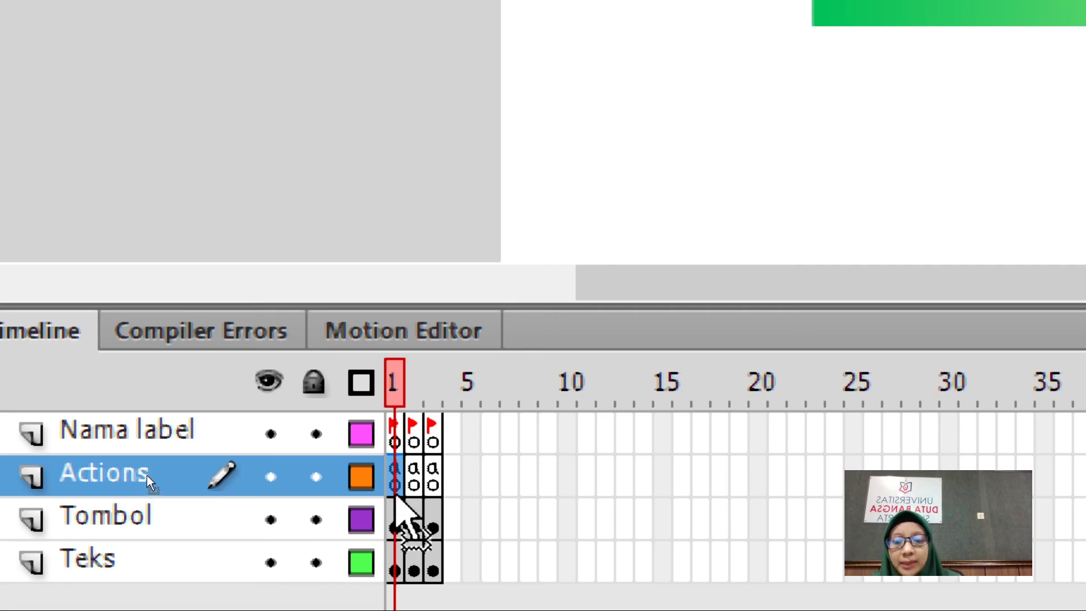
click(396, 477)
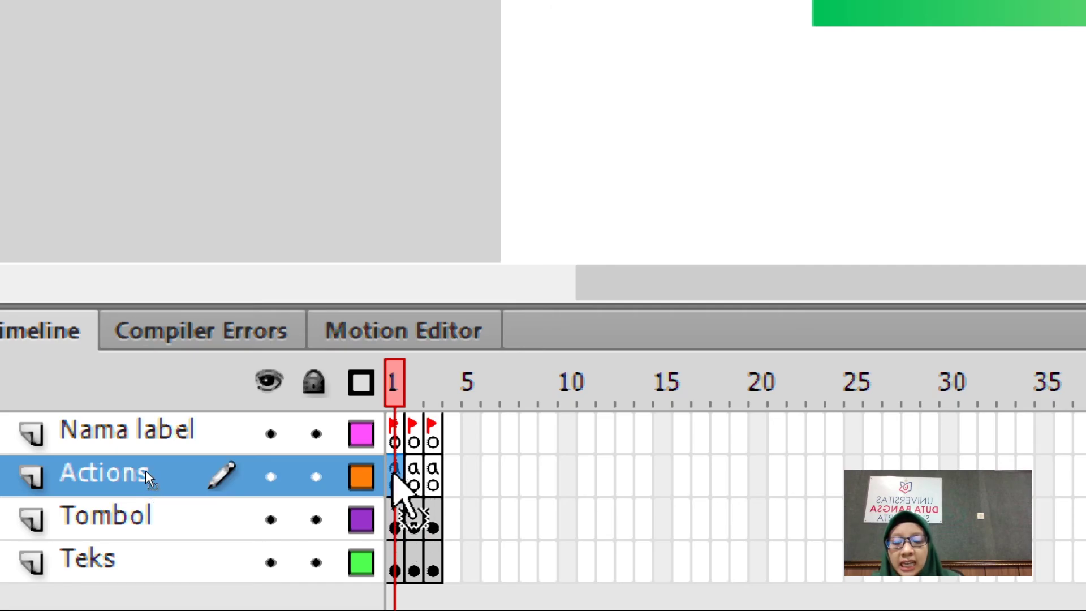
right_click(399, 478)
click(498, 441)
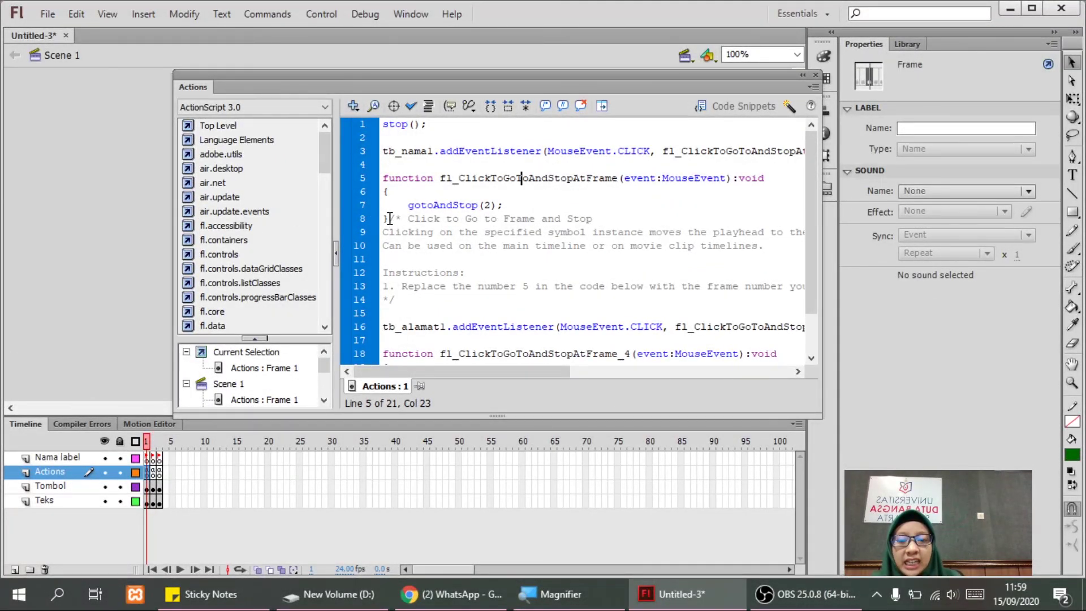
Delete the snippet comment, change gotoAndStop(3) to gotoAndStop('alamat'), and test the movie.
mouse_move(389, 219)
mouse_down()
mouse_move(407, 252)
mouse_move(401, 301)
mouse_up()
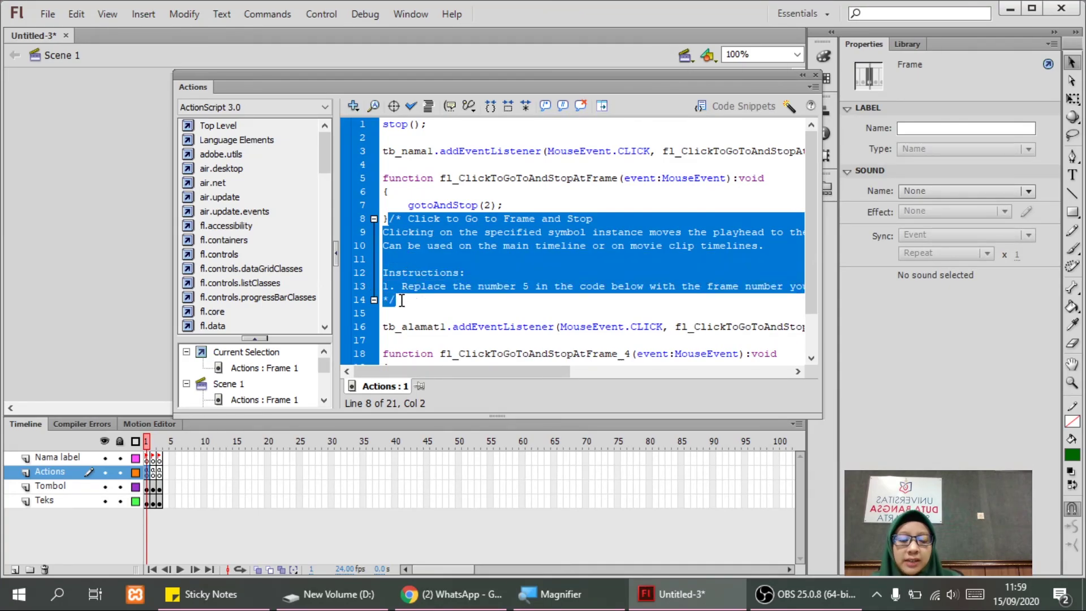
key(Delete)
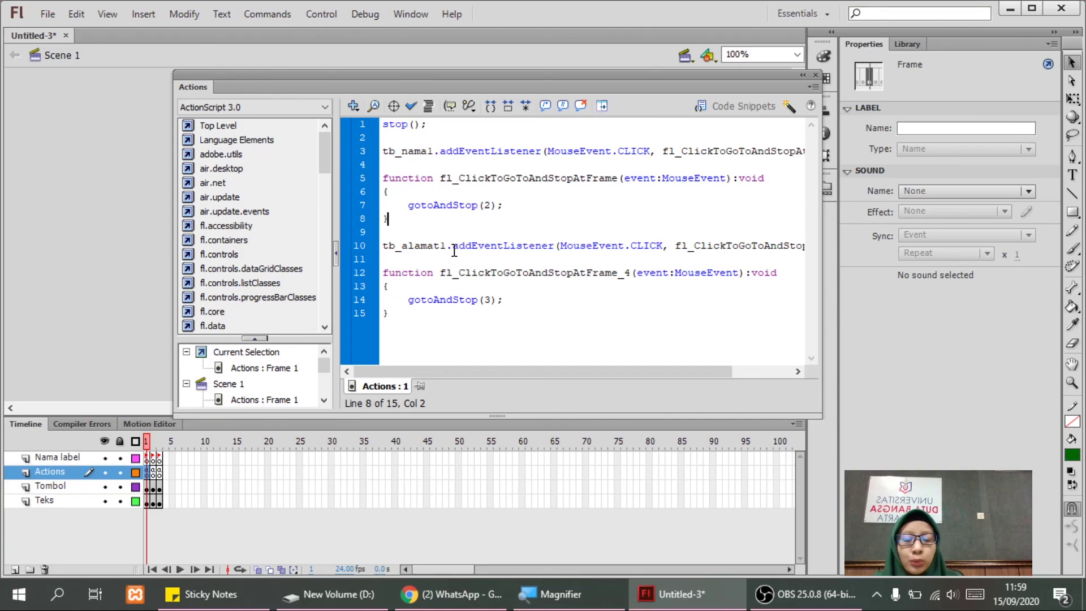
click(491, 300)
key(BackSpace)
text('alamat')
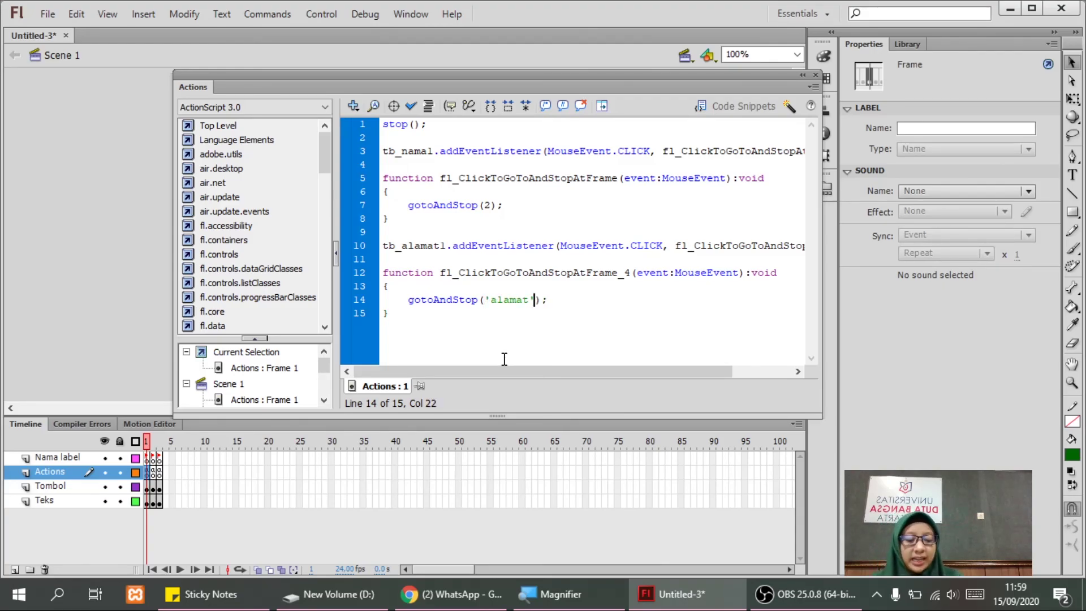
key(ctrl+Return)
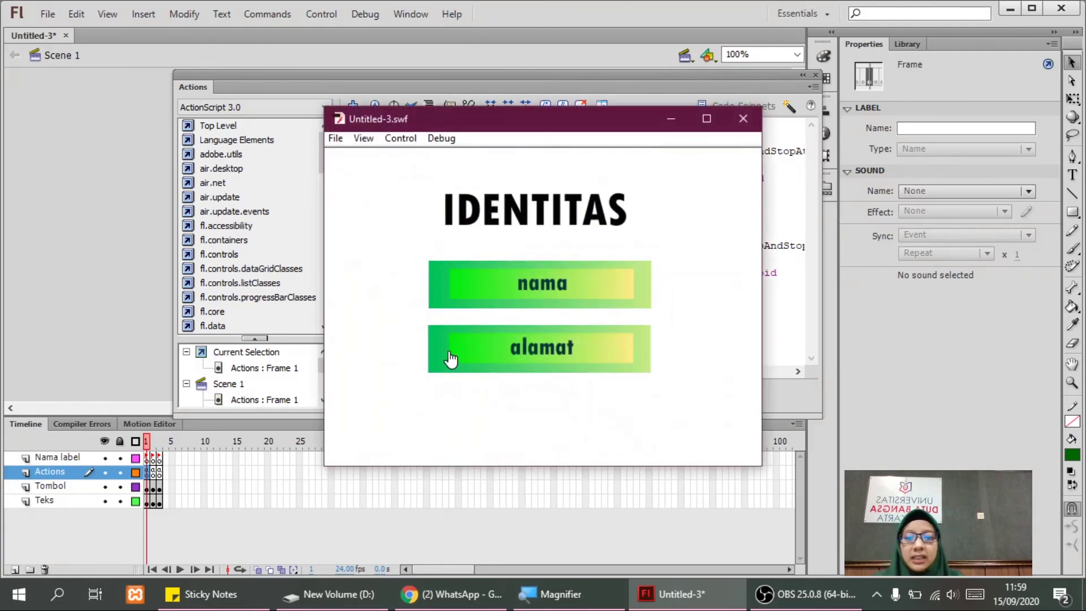
click(516, 291)
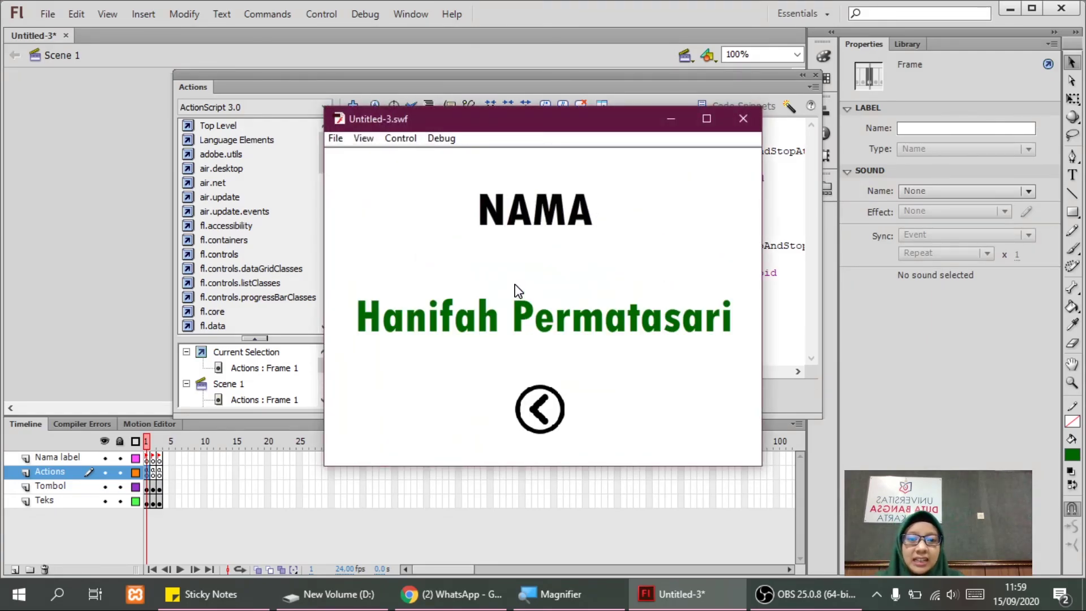
click(535, 417)
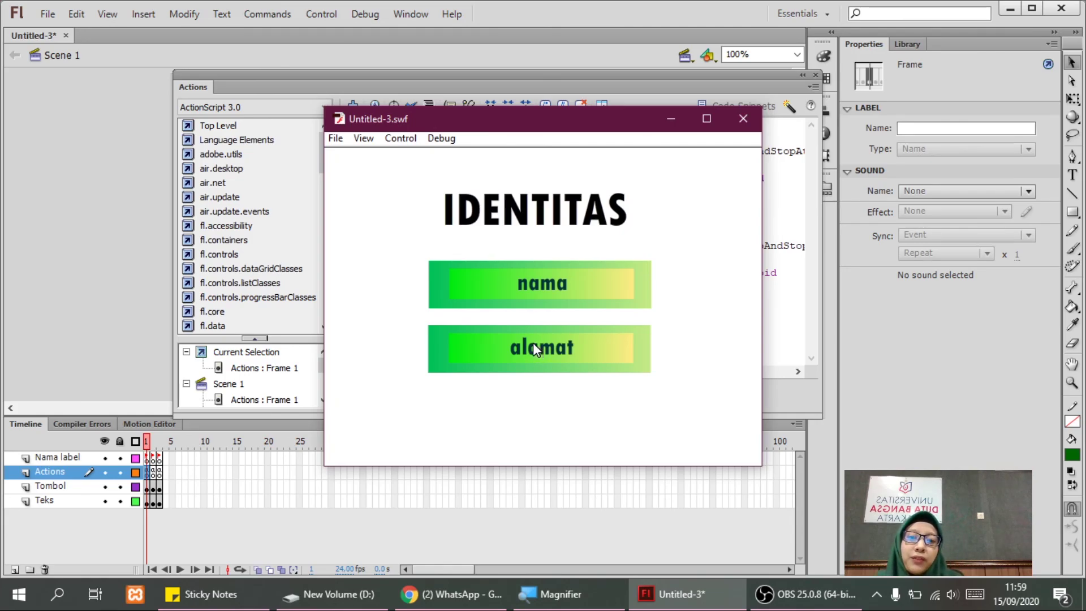
click(535, 349)
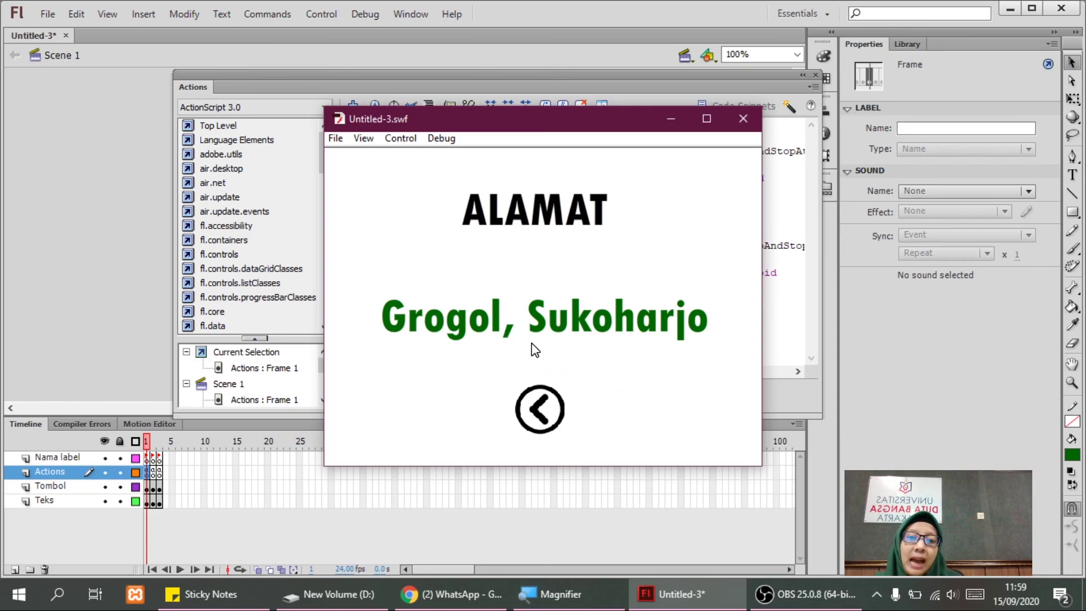
click(559, 413)
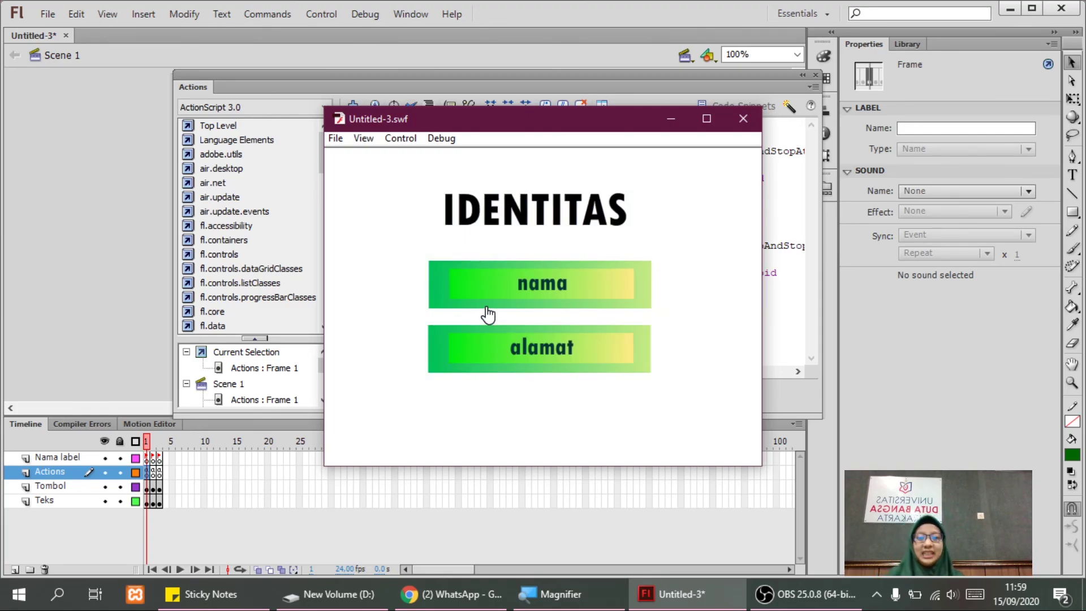